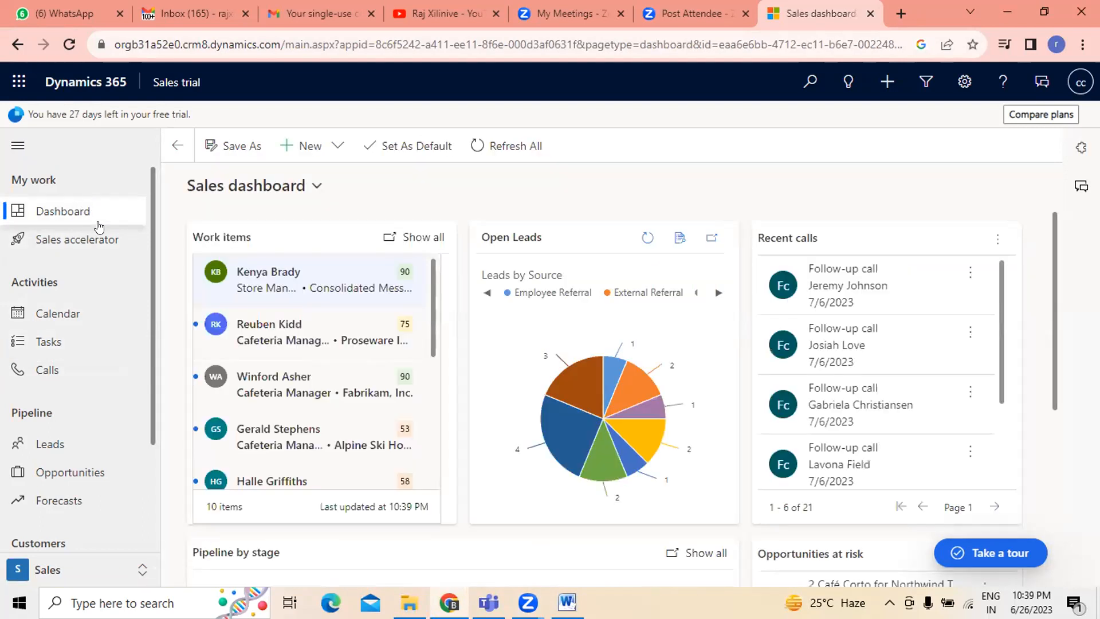
- Open the Leads list from Tasks and switch its view to All Leads
click(48, 345)
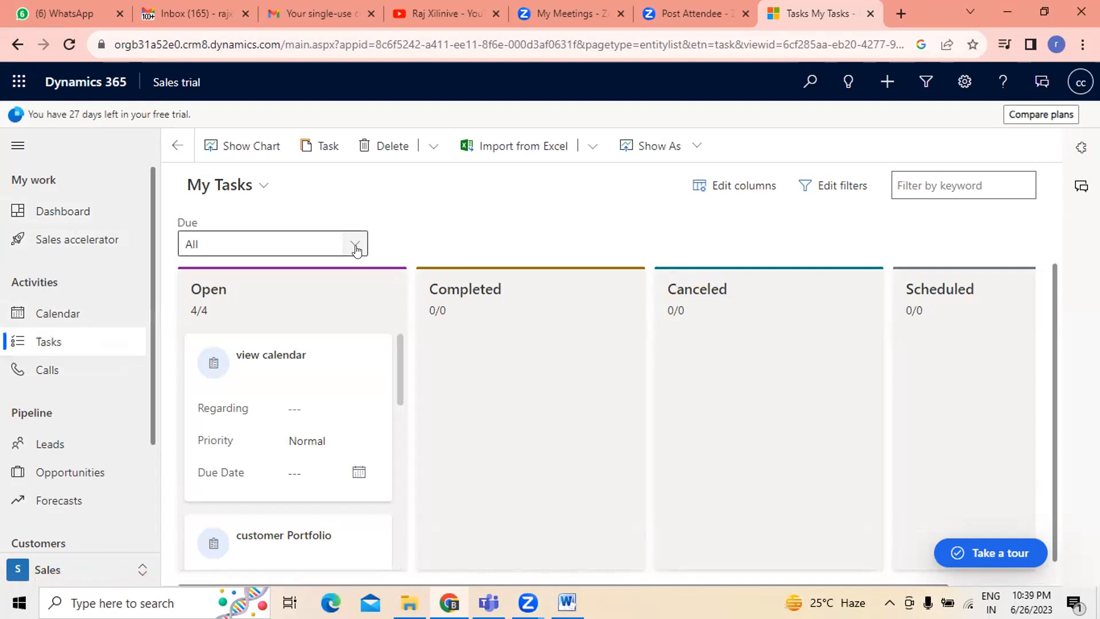
click(45, 440)
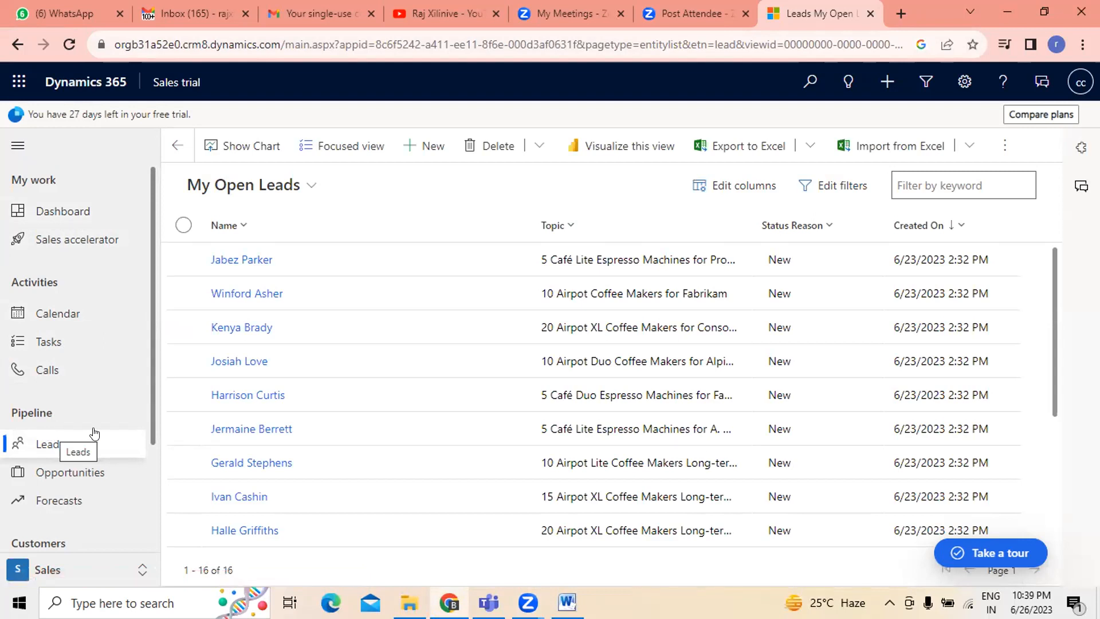
click(315, 185)
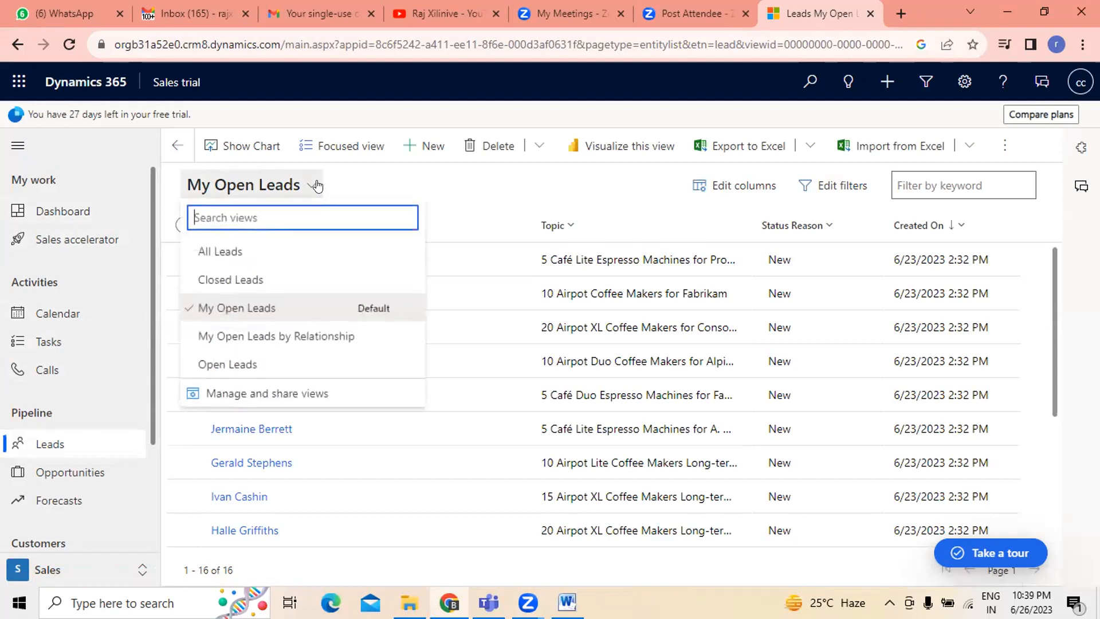
click(254, 241)
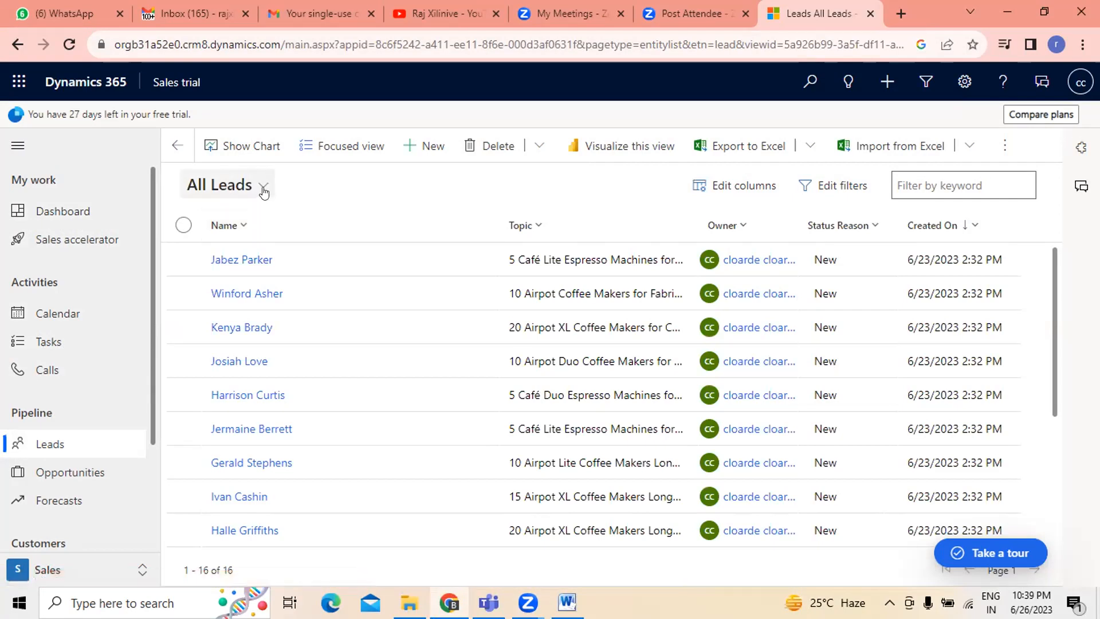
- Open a new lead quick-create form and close it without entering anything
click(434, 149)
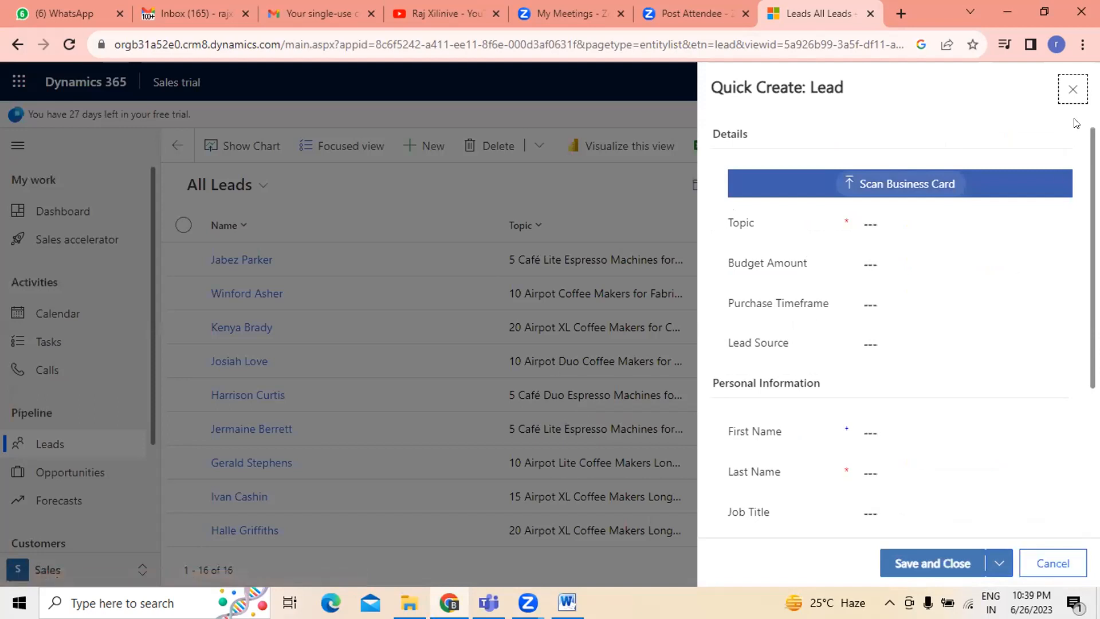
click(1073, 90)
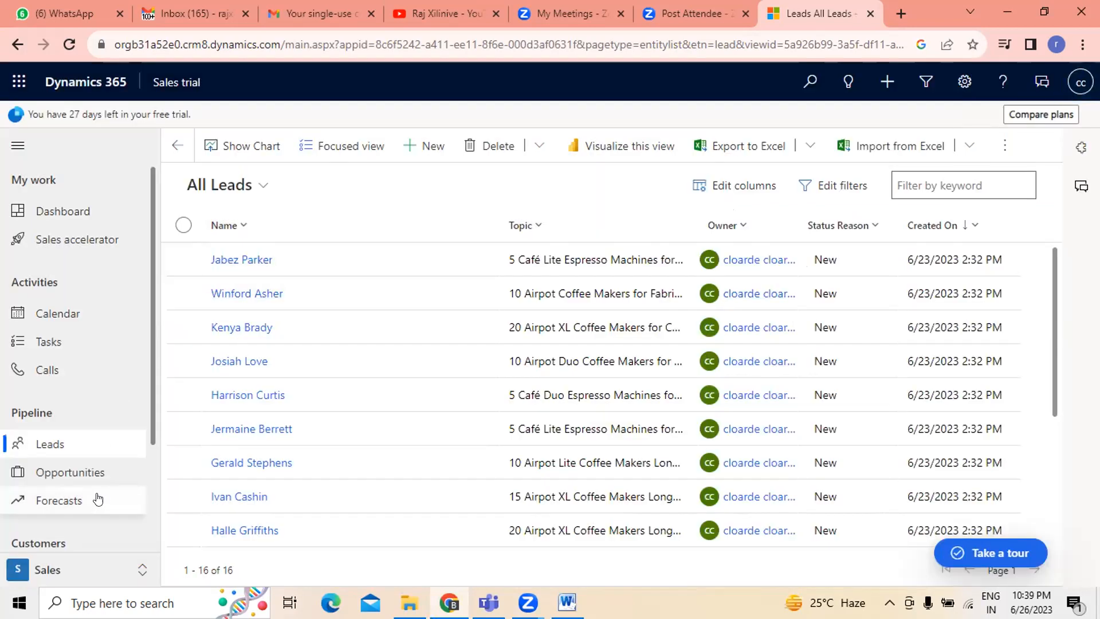
- Browse Opportunities, then return to My Open Leads and scroll through the list
click(85, 475)
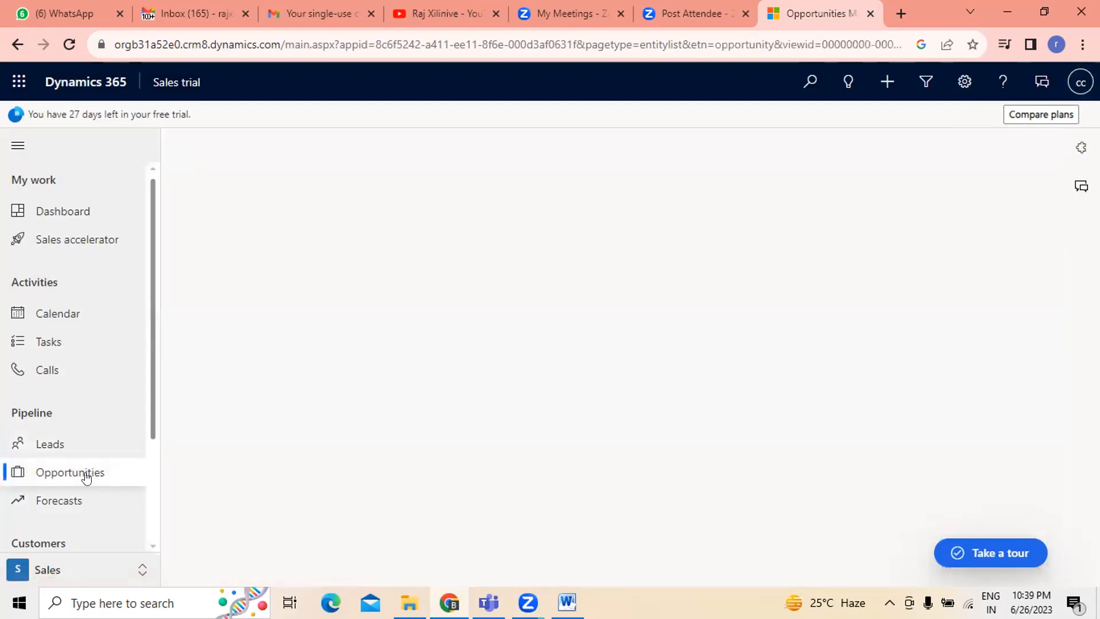
click(71, 444)
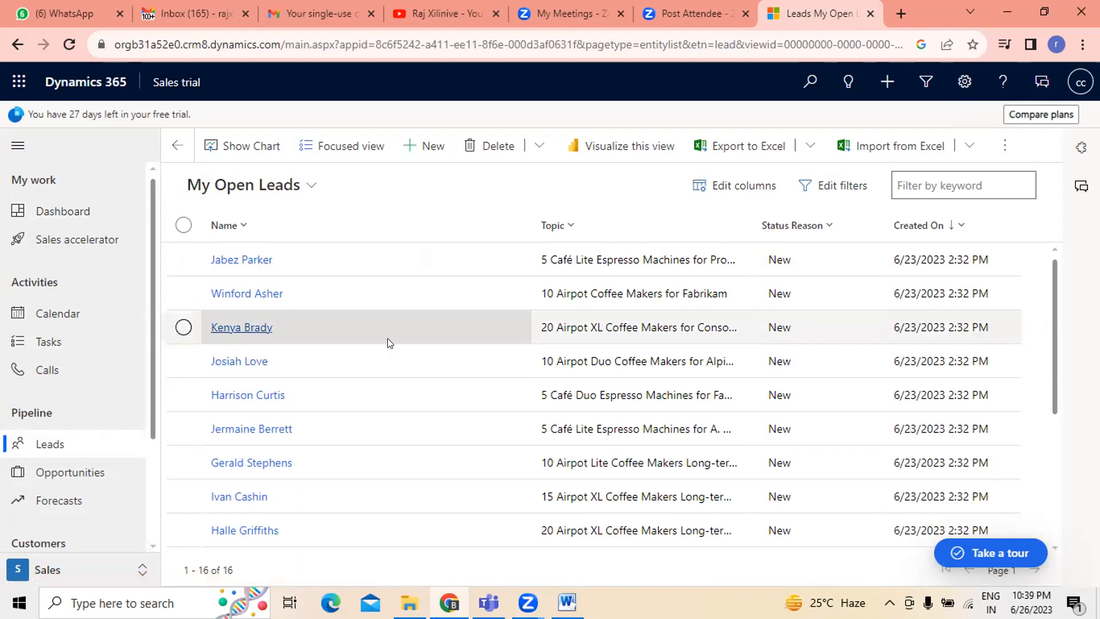
scroll(388, 343, down, 4)
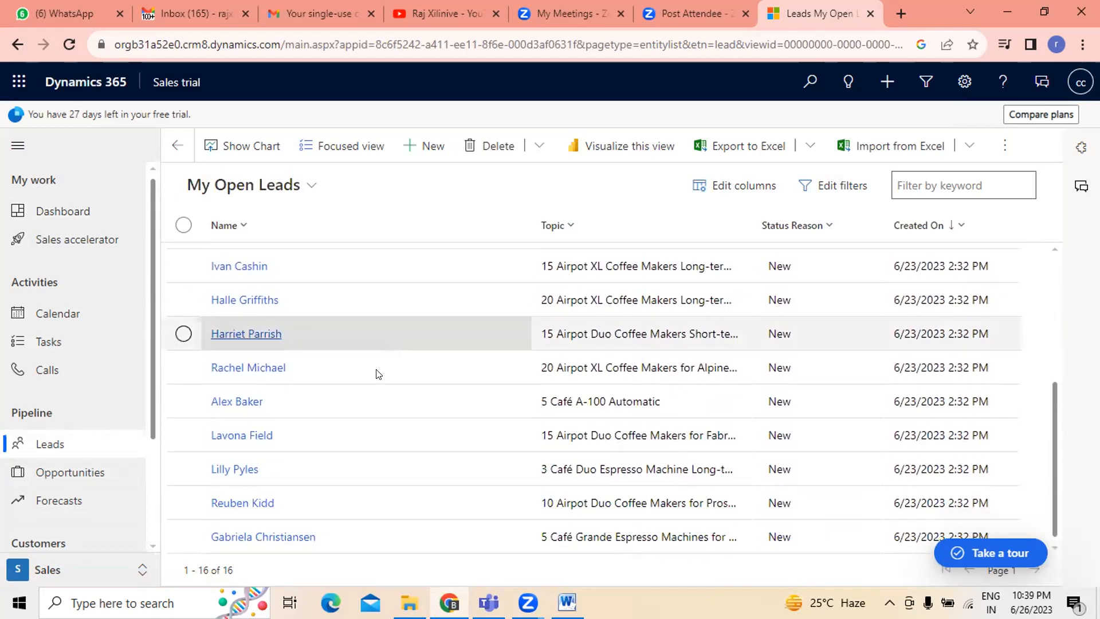
scroll(344, 531, up, 4)
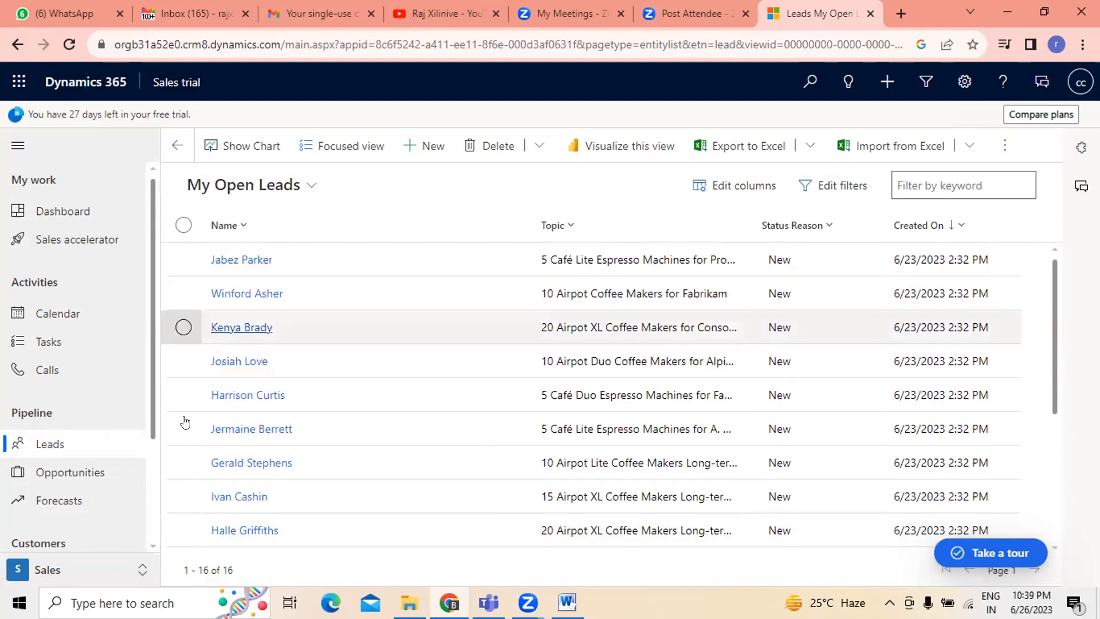
- Browse the Tasks, Calendar and Calls pages, then return to Leads and scroll through the lead list
click(51, 342)
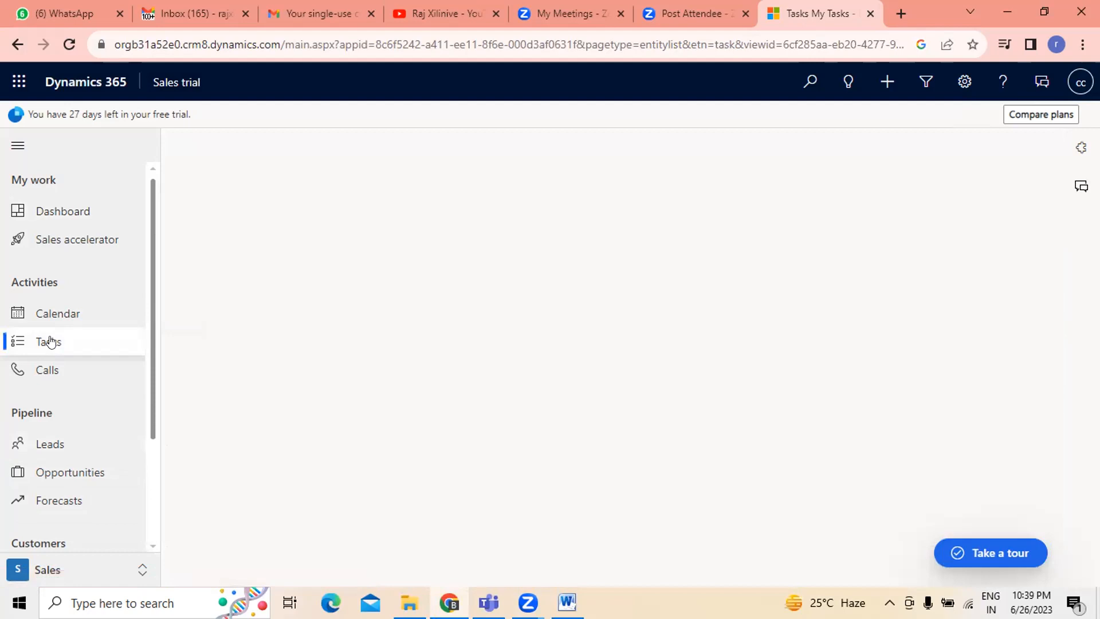
click(53, 313)
click(48, 343)
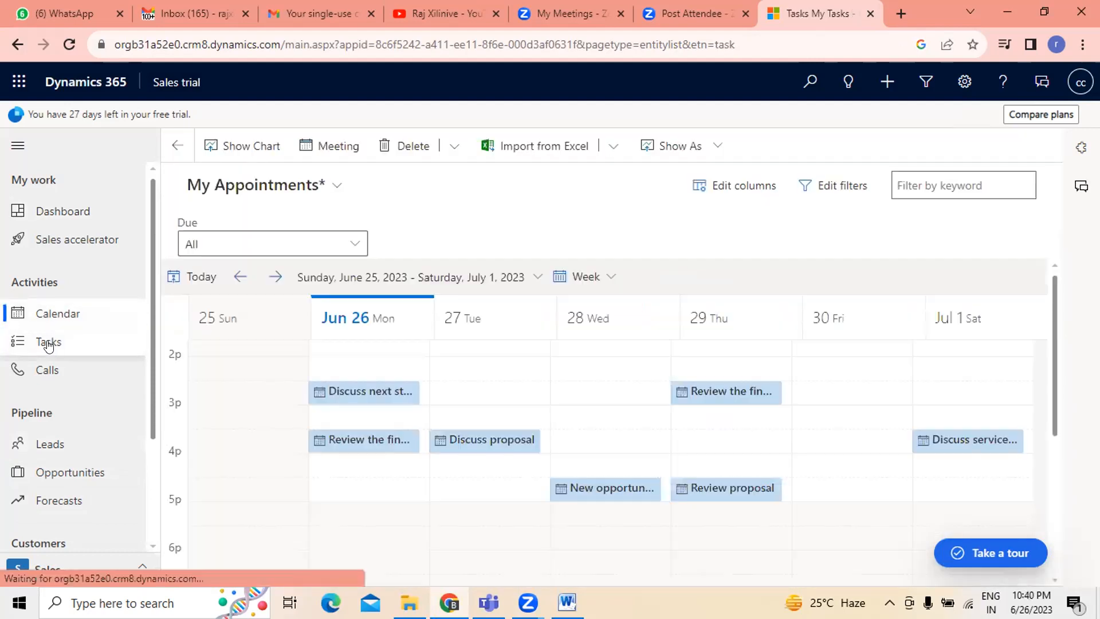
click(55, 369)
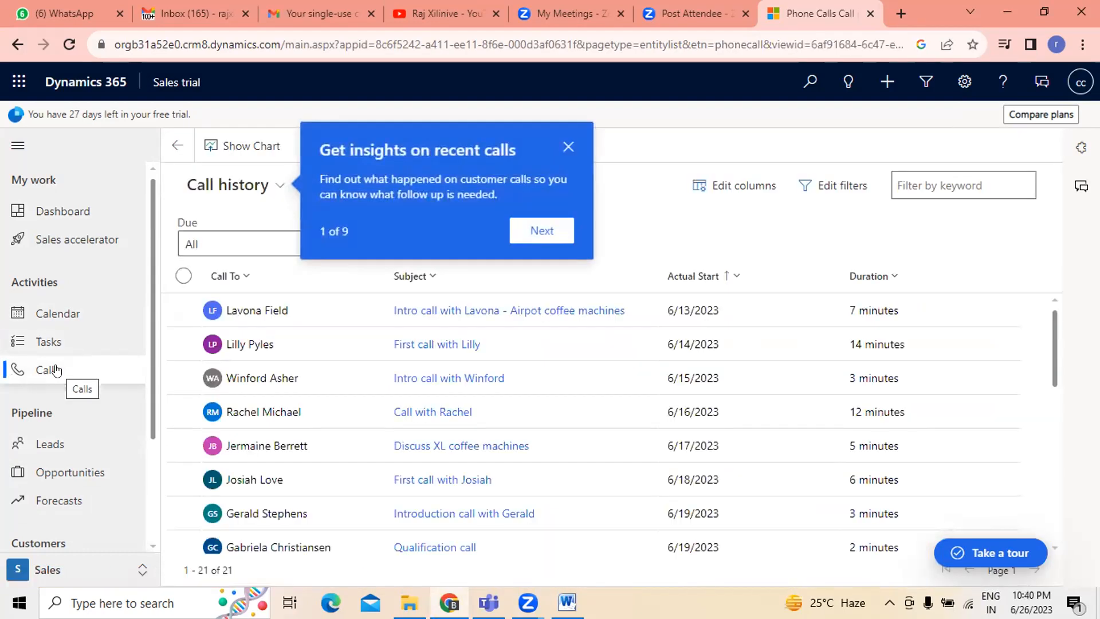
click(47, 444)
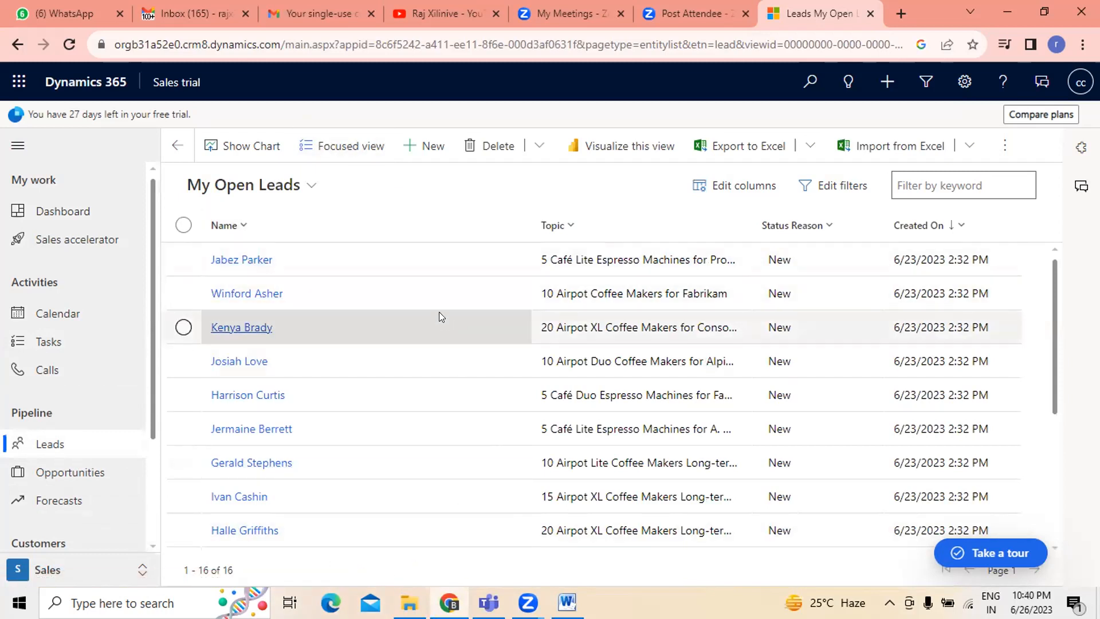
scroll(439, 311, down, 4)
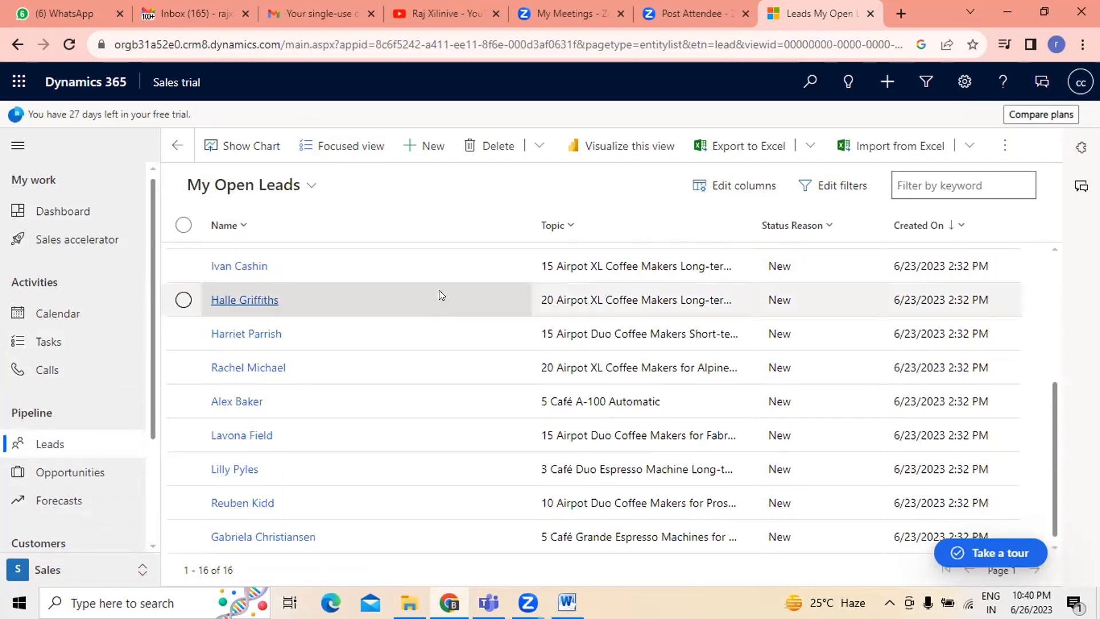
scroll(361, 444, up, 4)
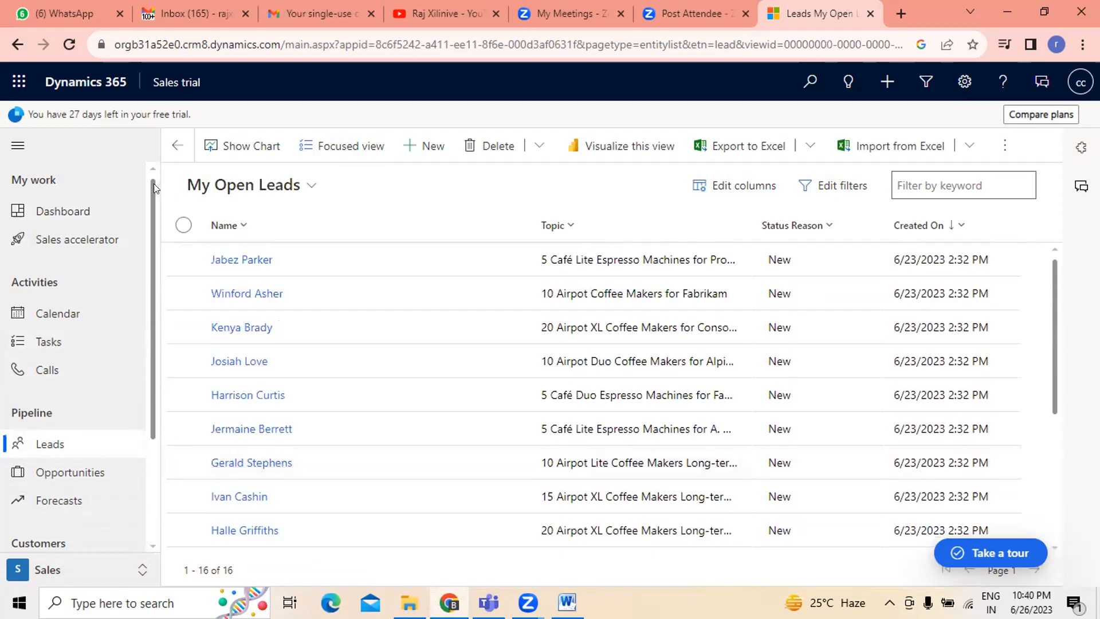
- Sort the open leads list by Name in ascending order
click(241, 226)
click(270, 246)
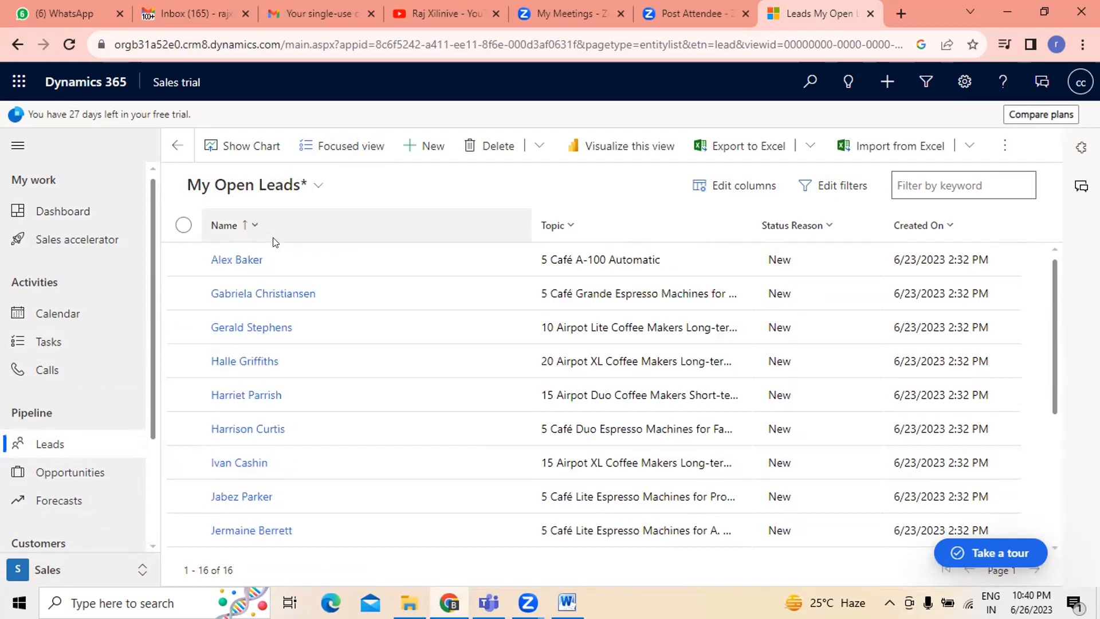
- Start a new quick-create lead and browse for a business card image, picking MICROSOFT DYNAMICS before cancelling the file picker
click(433, 149)
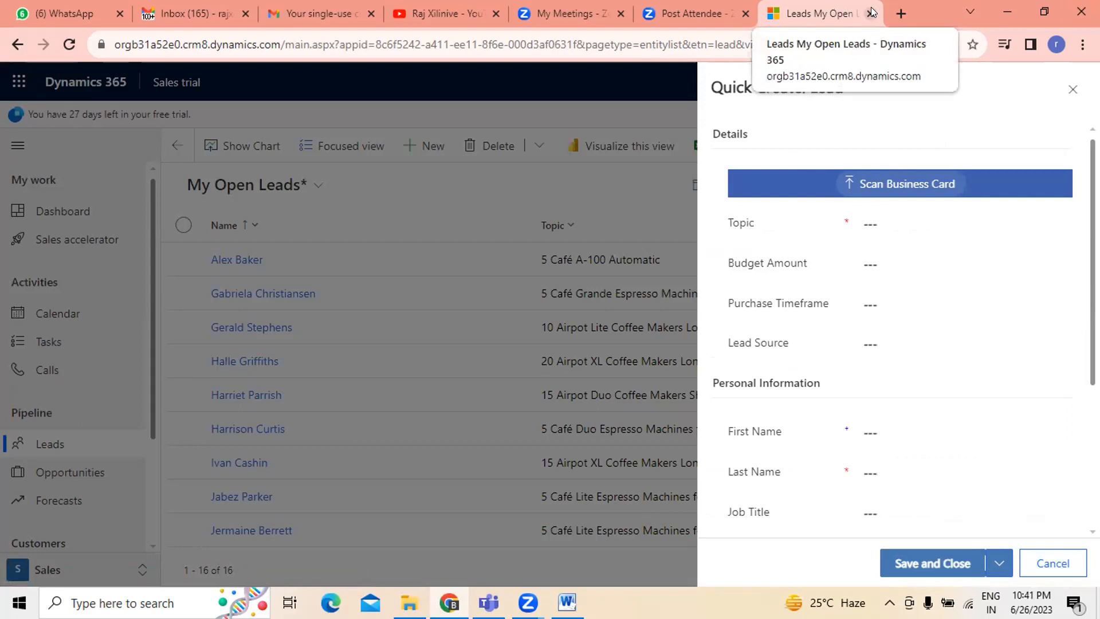
click(882, 189)
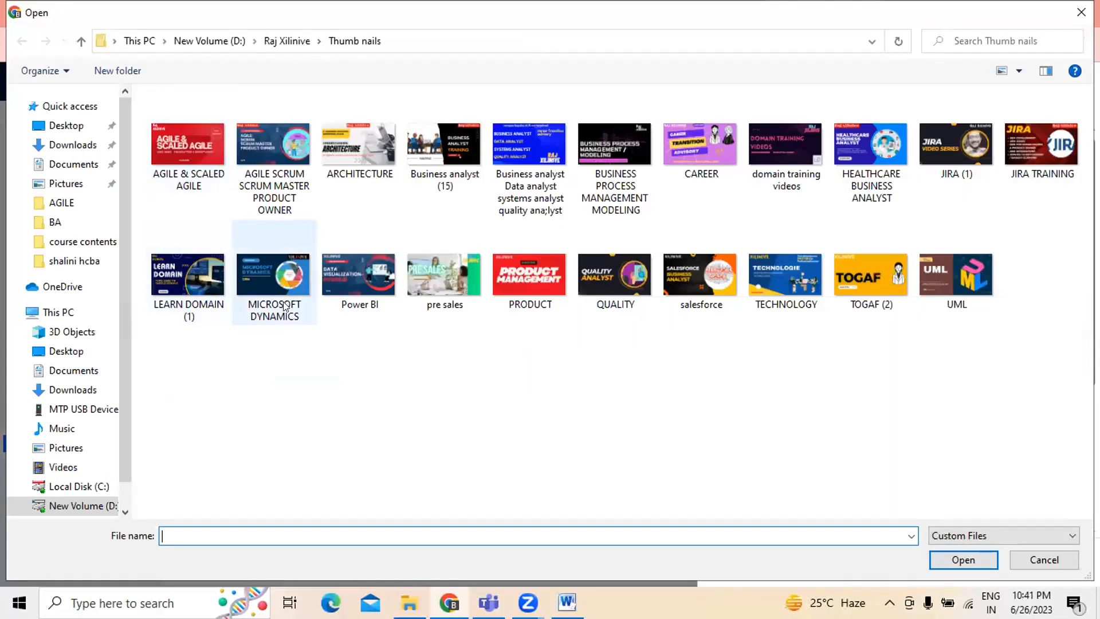
click(283, 302)
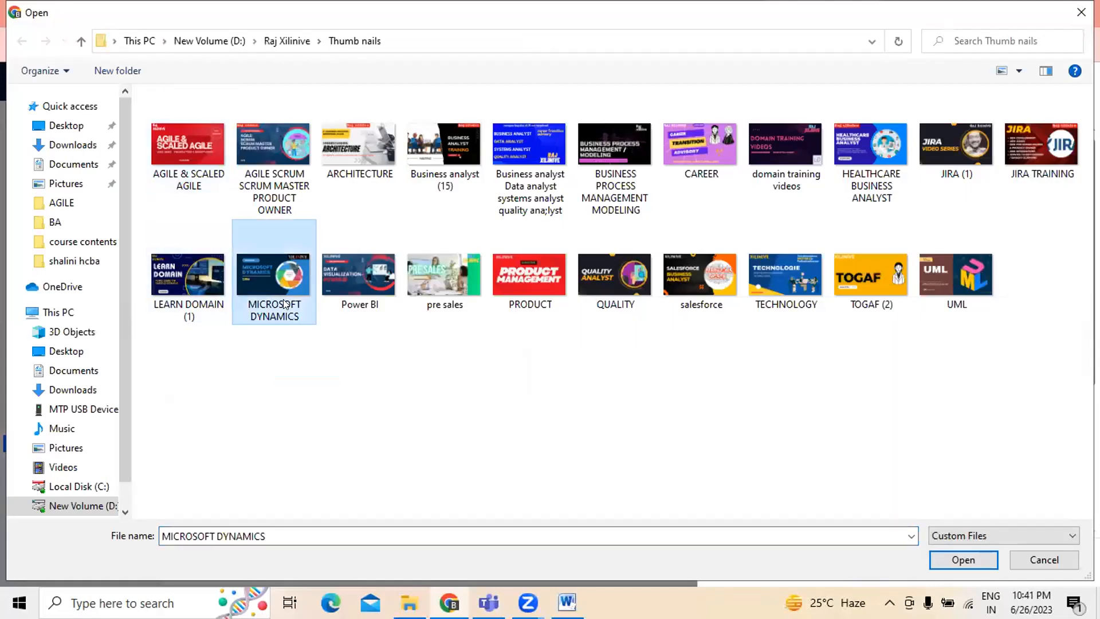
click(1030, 558)
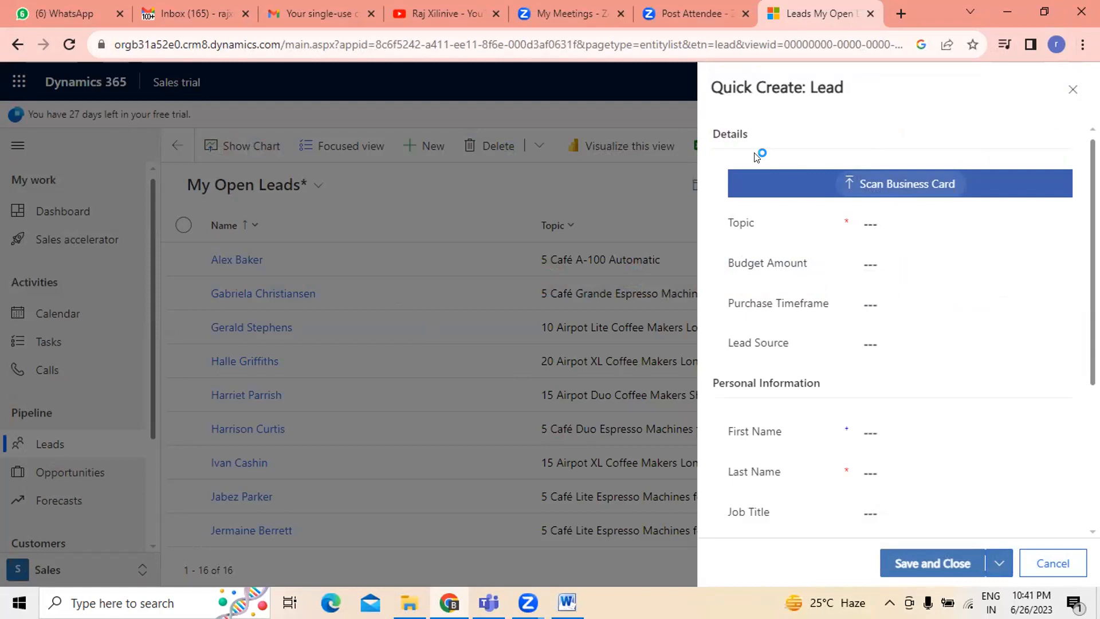
- Set the new lead's Topic to integration
click(868, 223)
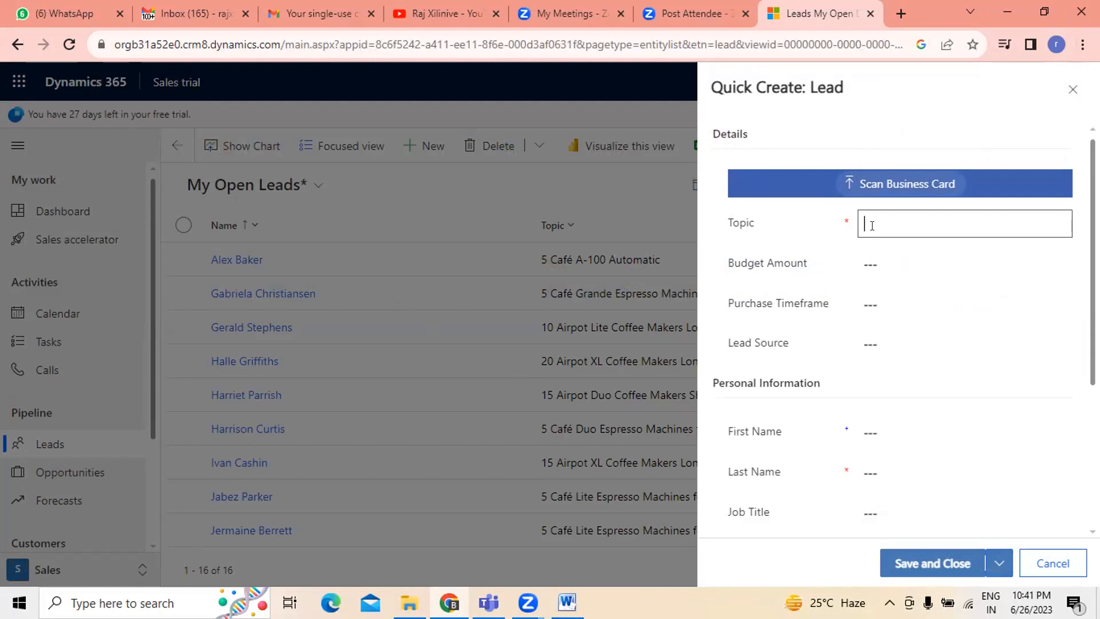
text(integration)
- Set the lead's Budget Amount to 100000
click(875, 267)
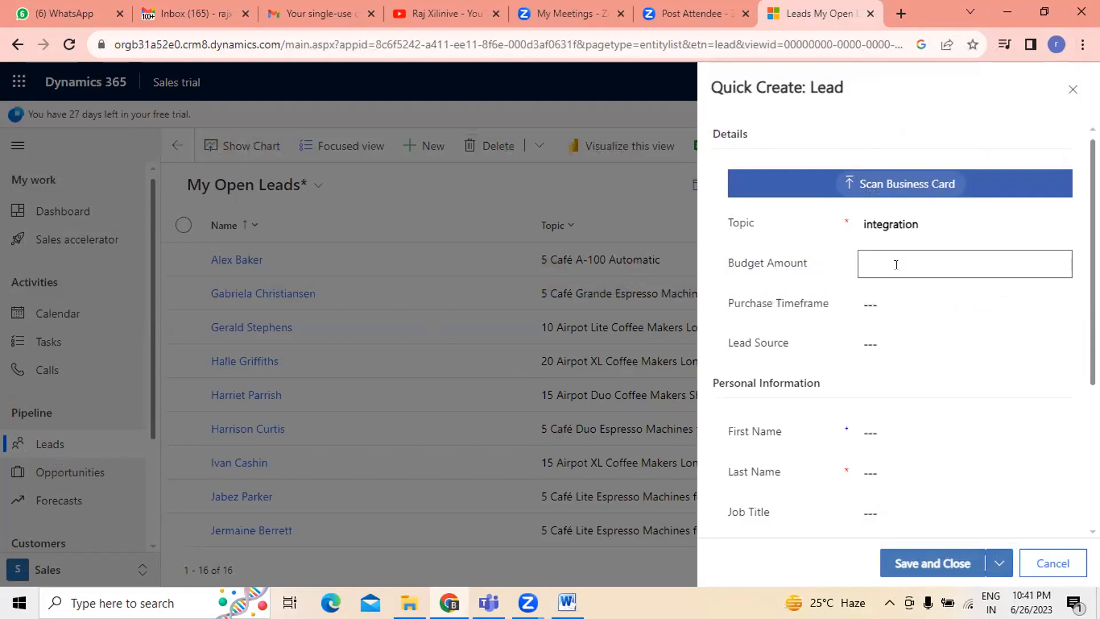
text(100)
click(897, 306)
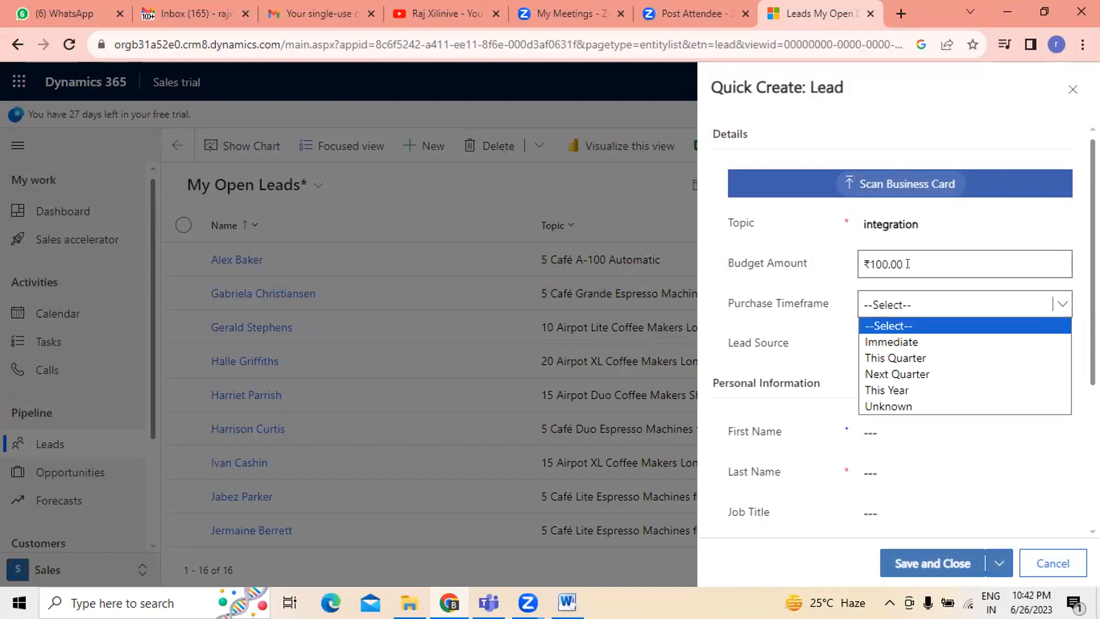
click(886, 258)
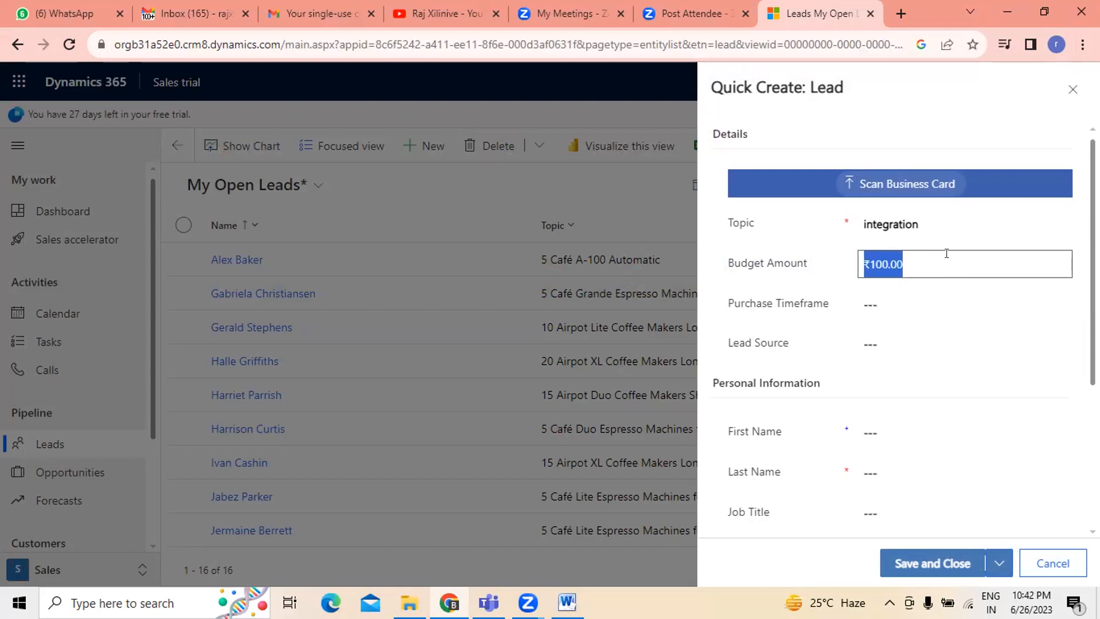
text(100000)
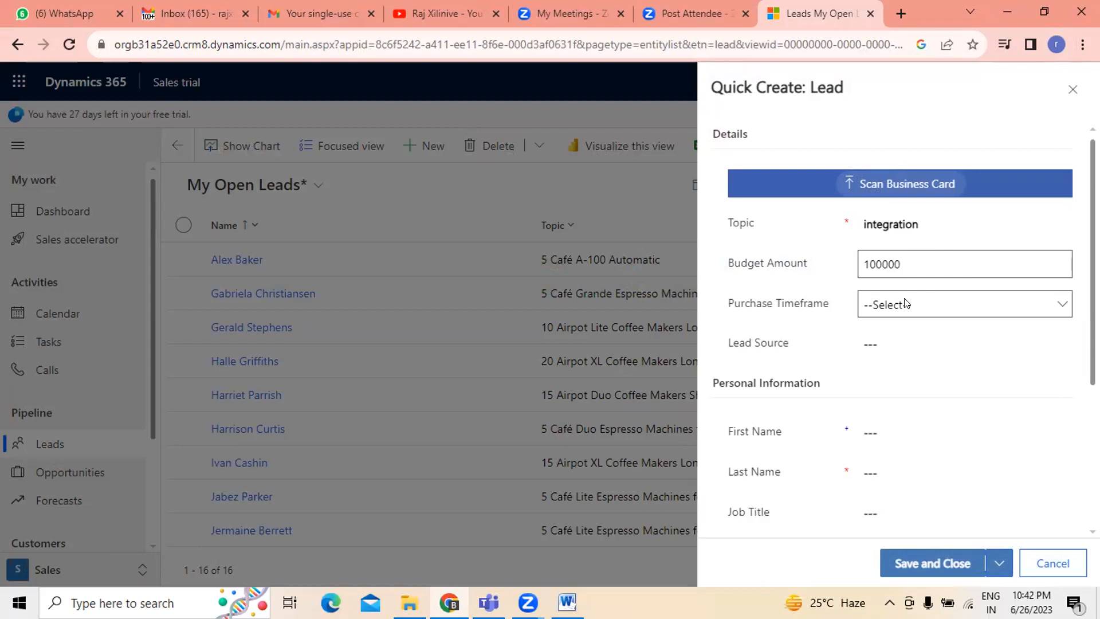
- Set the lead's Purchase Timeframe to This Quarter
click(907, 302)
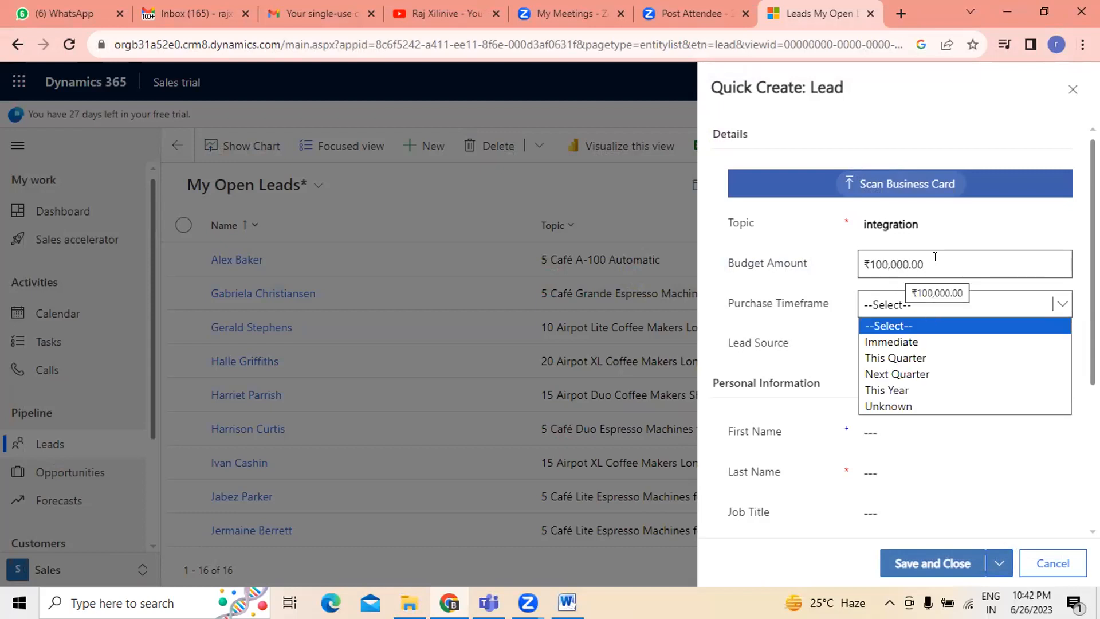
key(Down)
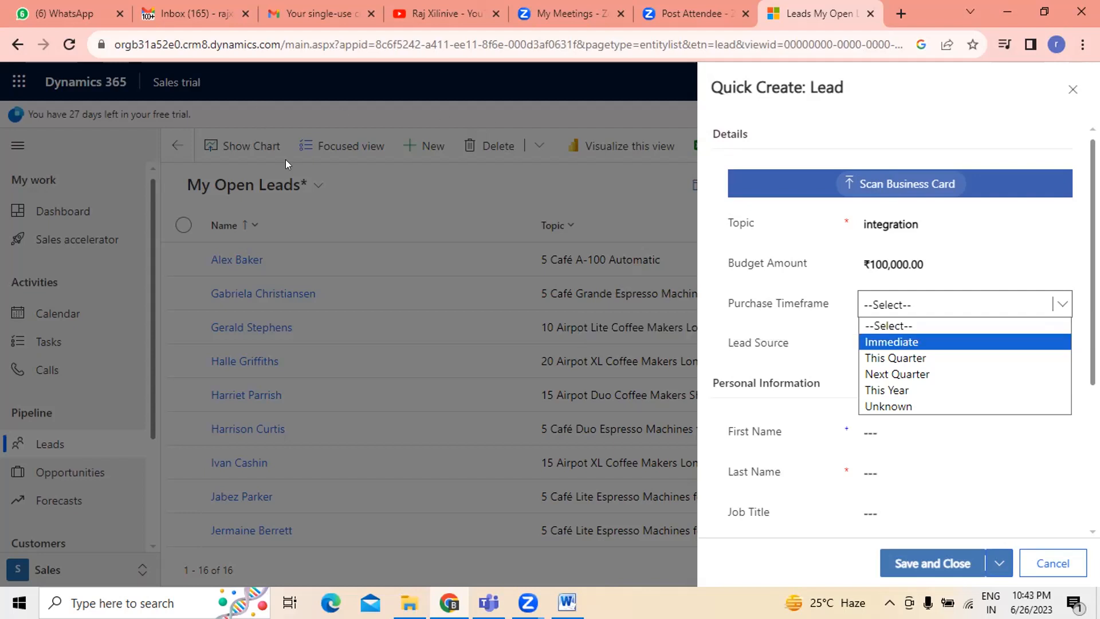
click(948, 265)
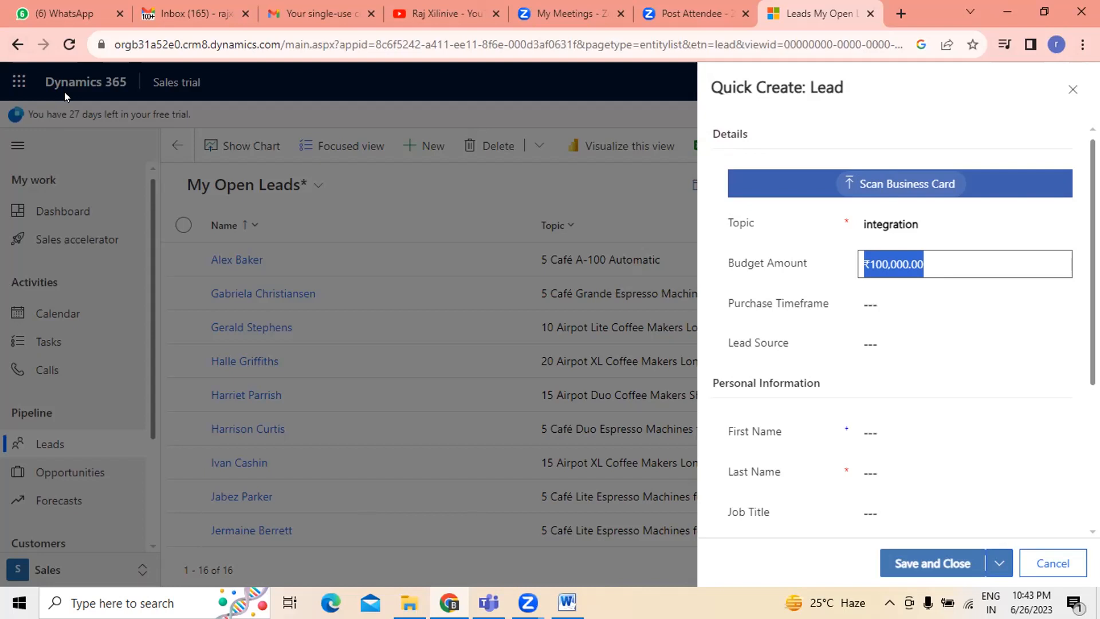
click(939, 264)
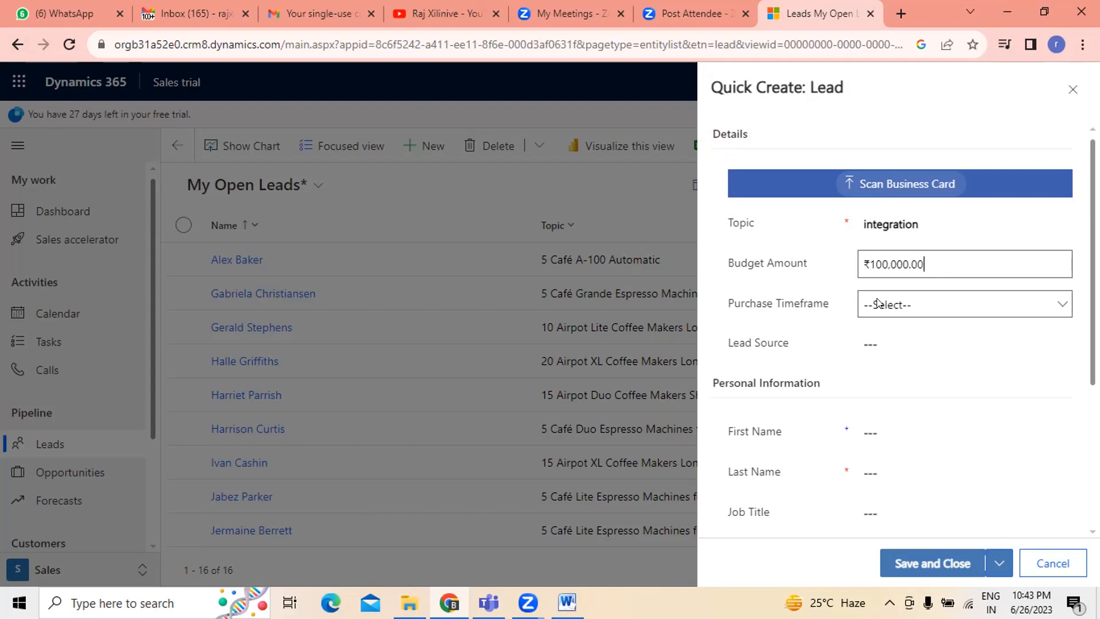
click(878, 303)
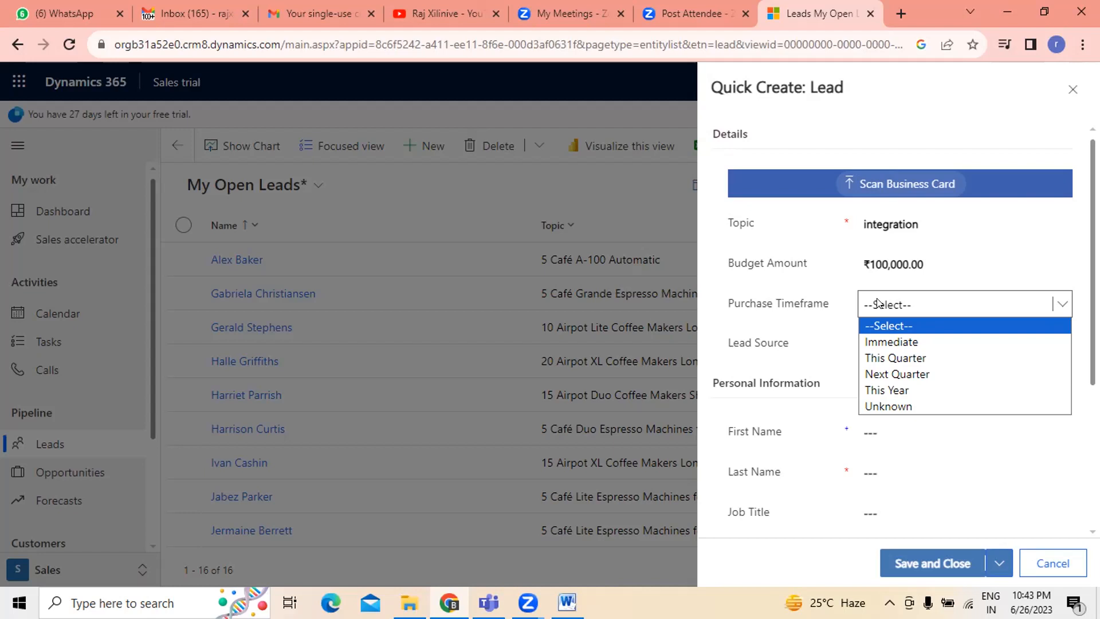
click(896, 357)
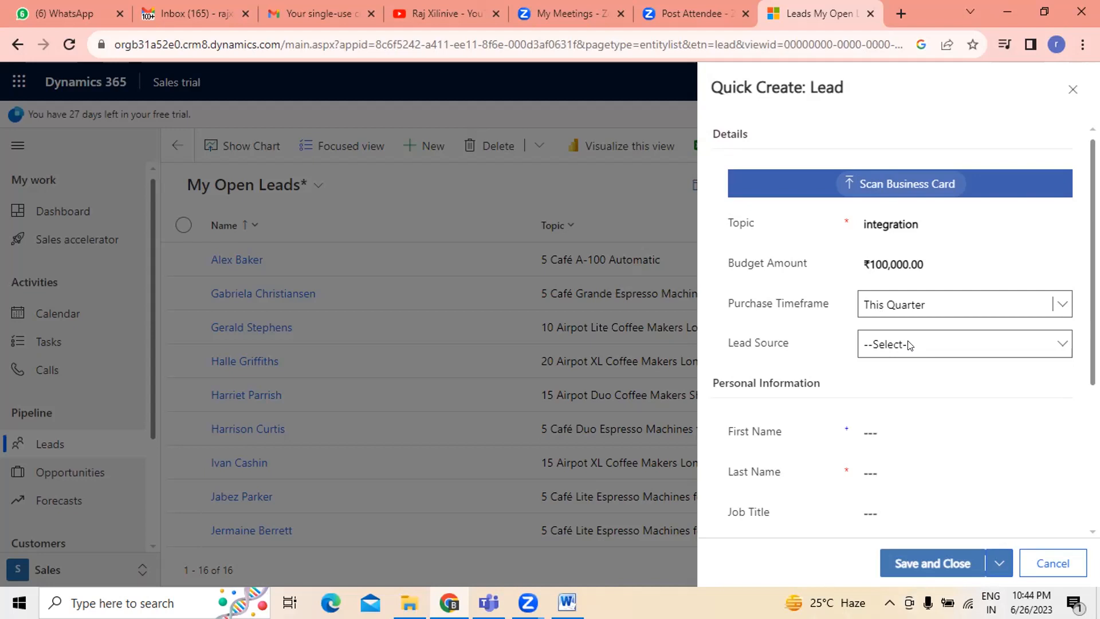
- Set the lead's Lead Source to Partner
click(910, 345)
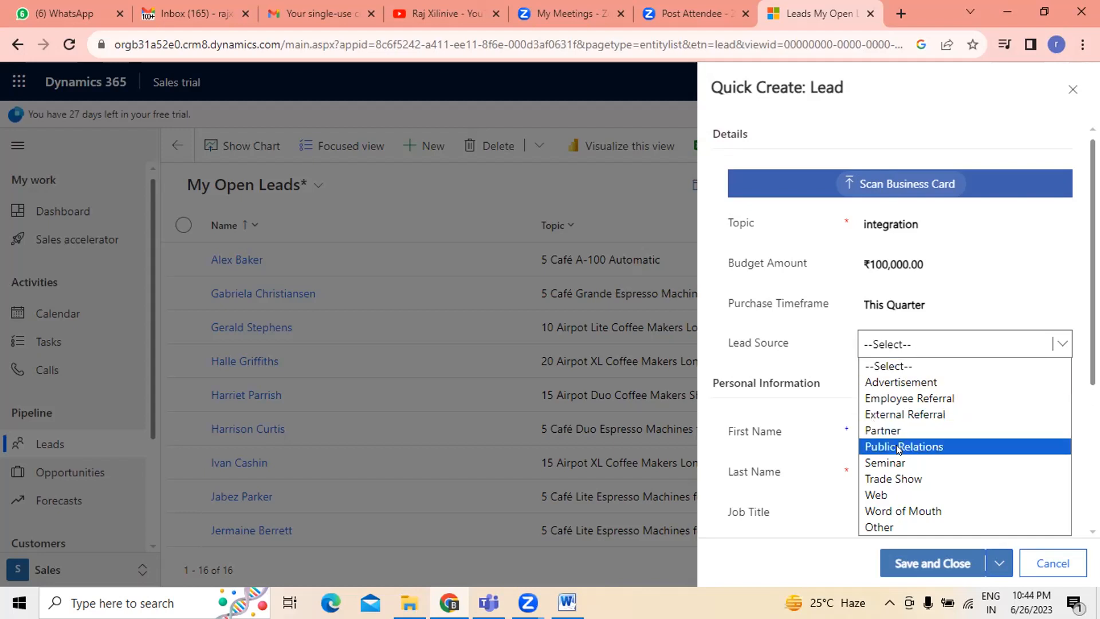
click(893, 428)
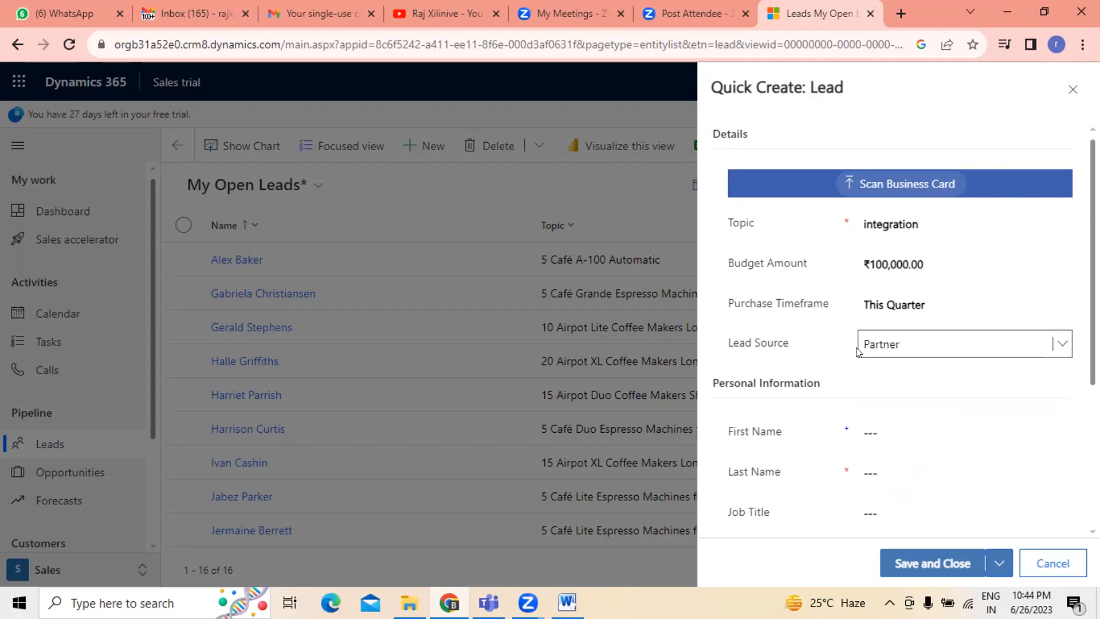
click(880, 345)
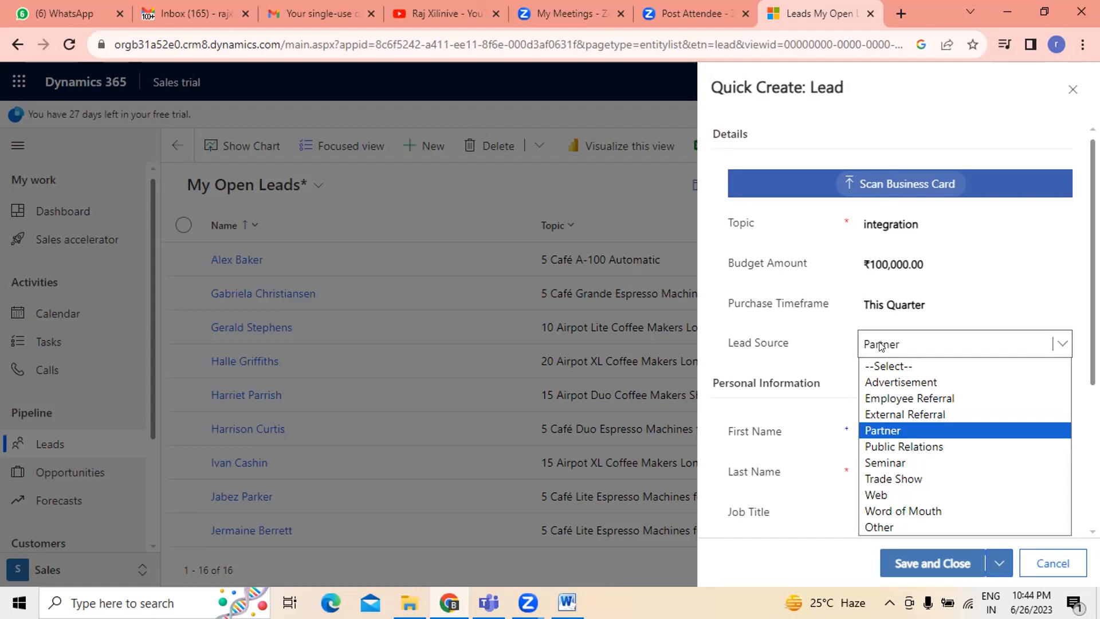
click(896, 428)
click(893, 425)
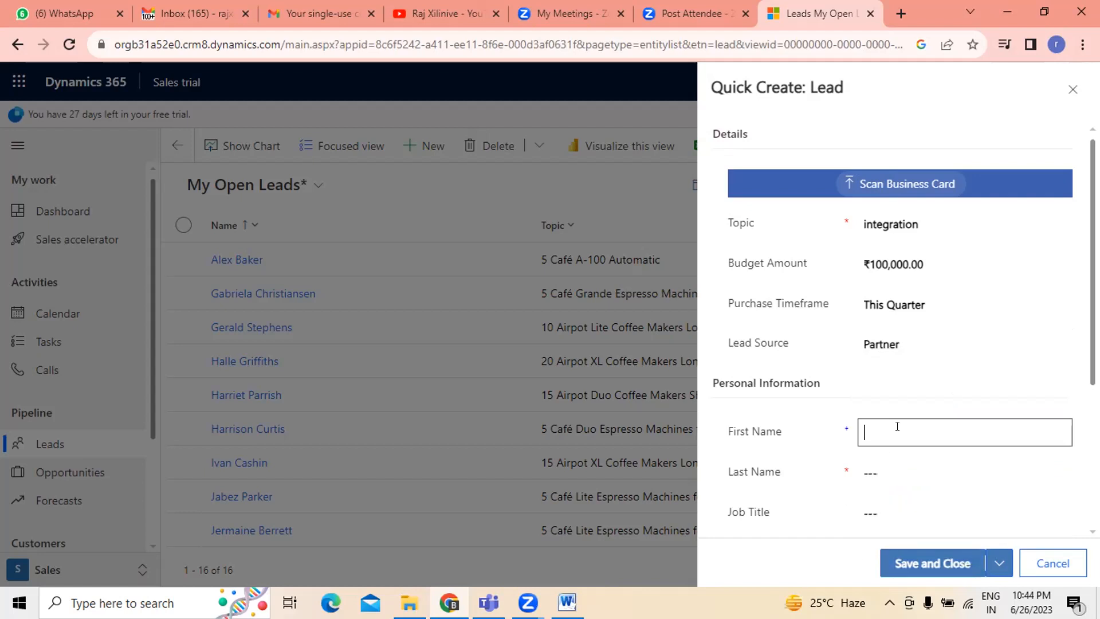
- Enter the lead's first name and last name
scroll(894, 425, down, 4)
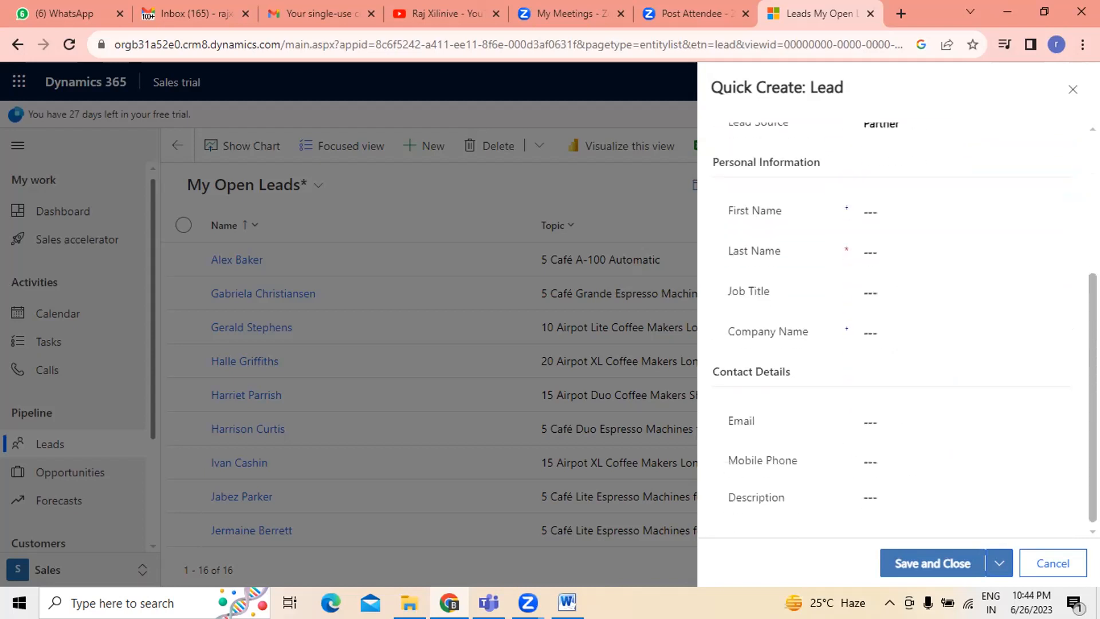
scroll(893, 344, up, 3)
click(879, 353)
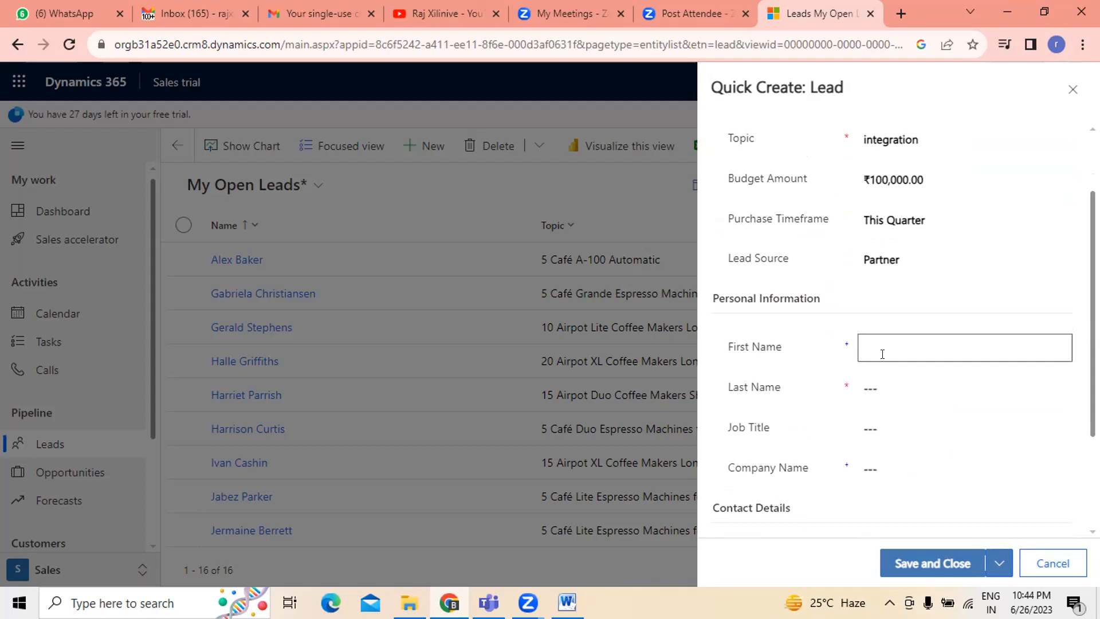
text(king)
click(874, 384)
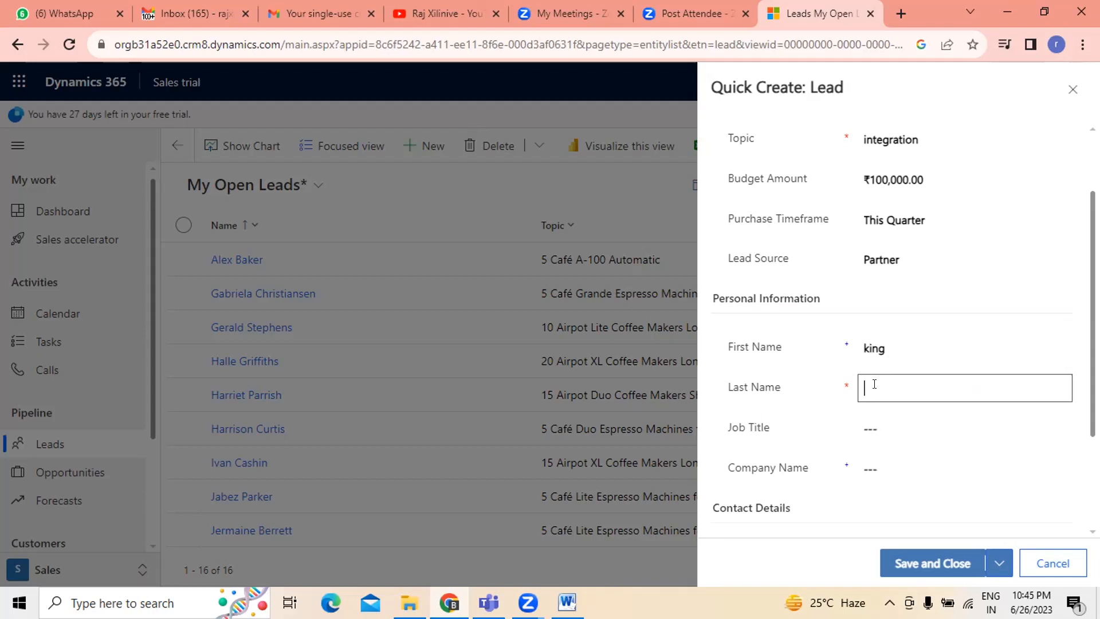
text(raj)
- Set the lead's Job Title to Business analyst and Company Name to xyz
click(901, 431)
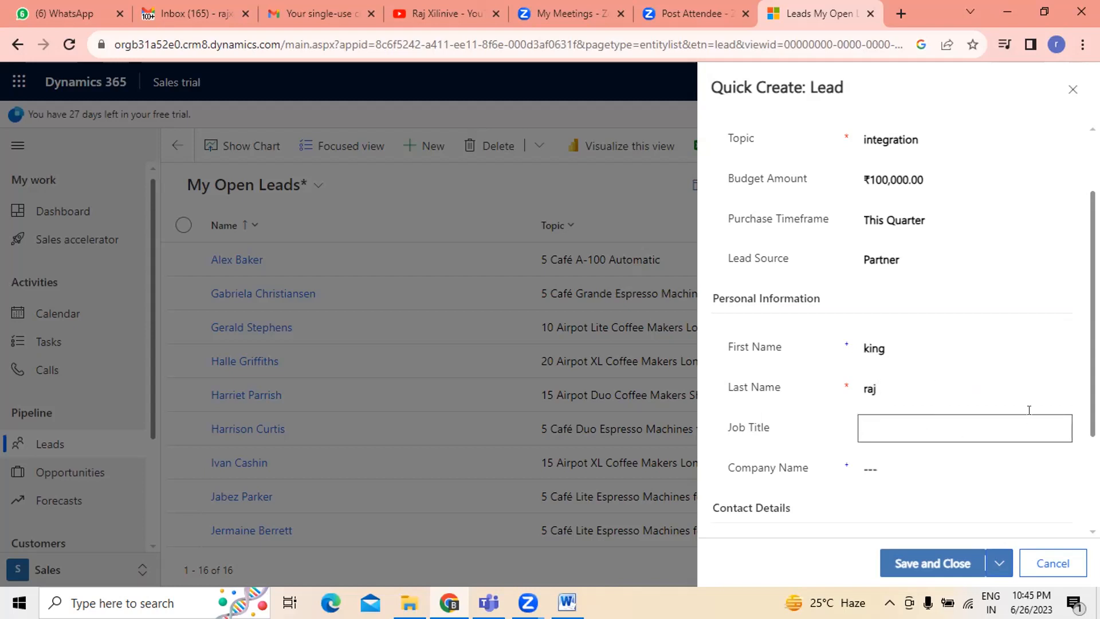
drag(1092, 401, 1093, 451)
click(881, 346)
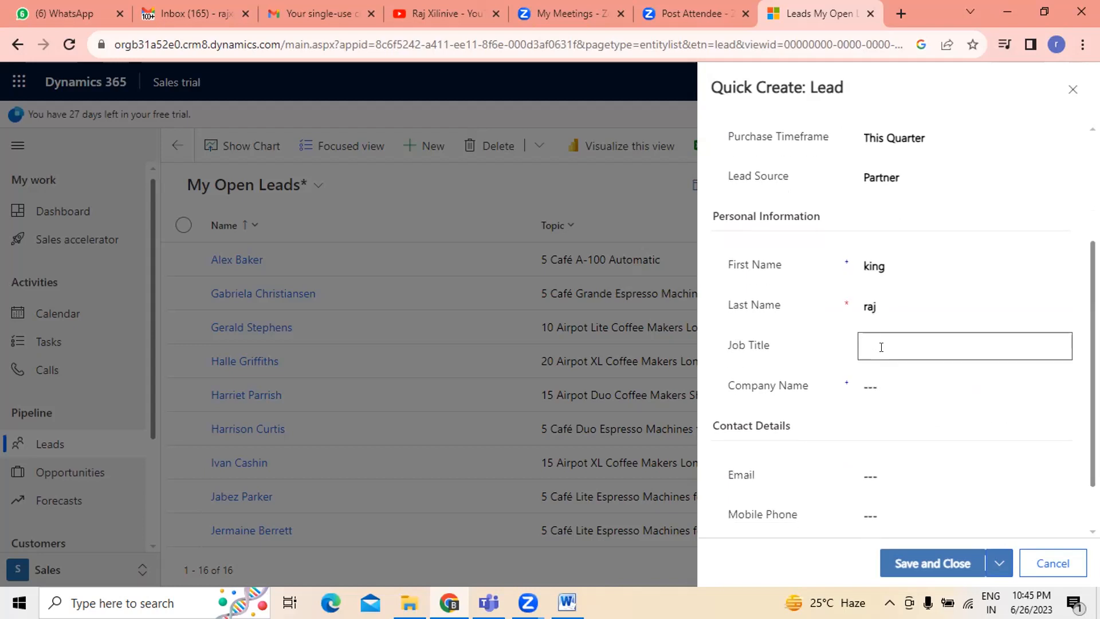
text(Business analyst)
click(885, 373)
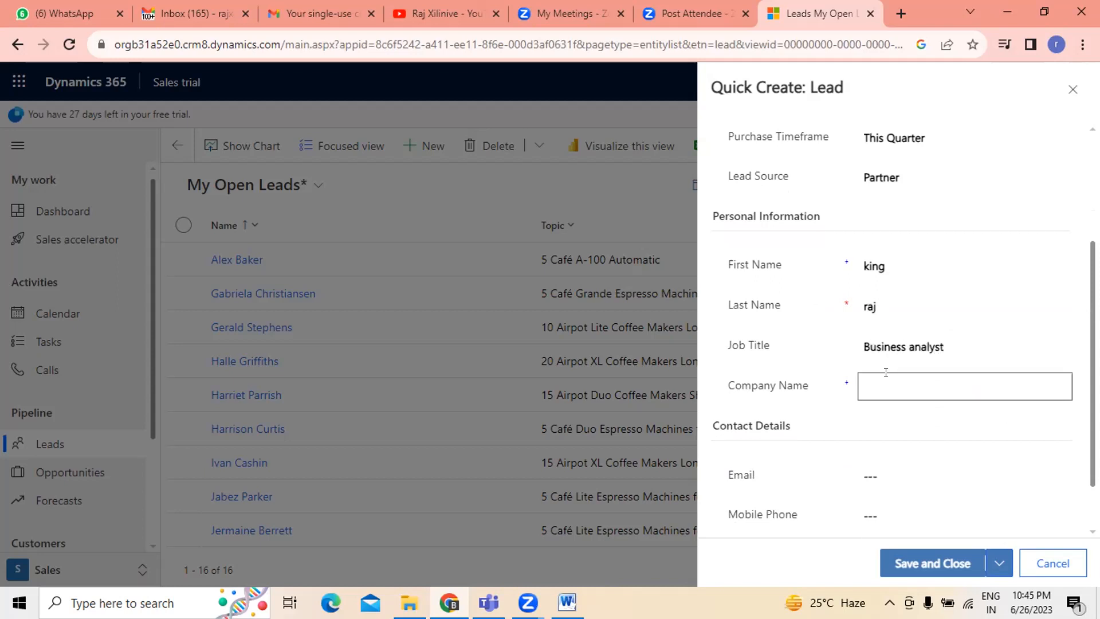
text(xyz)
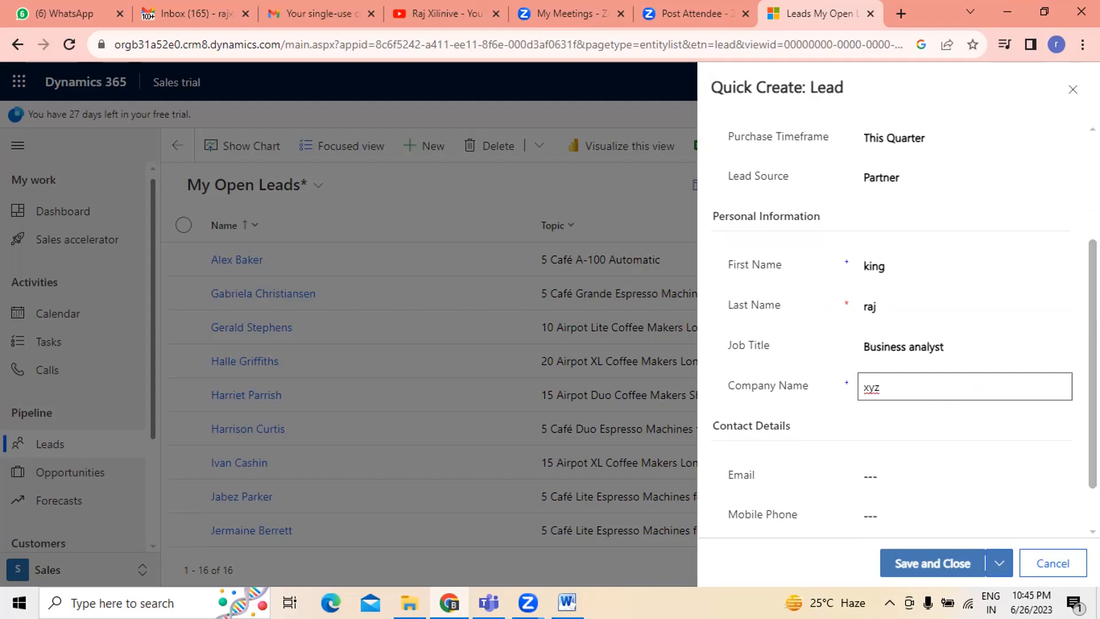
- Save and close the quick-create lead form
scroll(865, 435, down, 1)
click(873, 423)
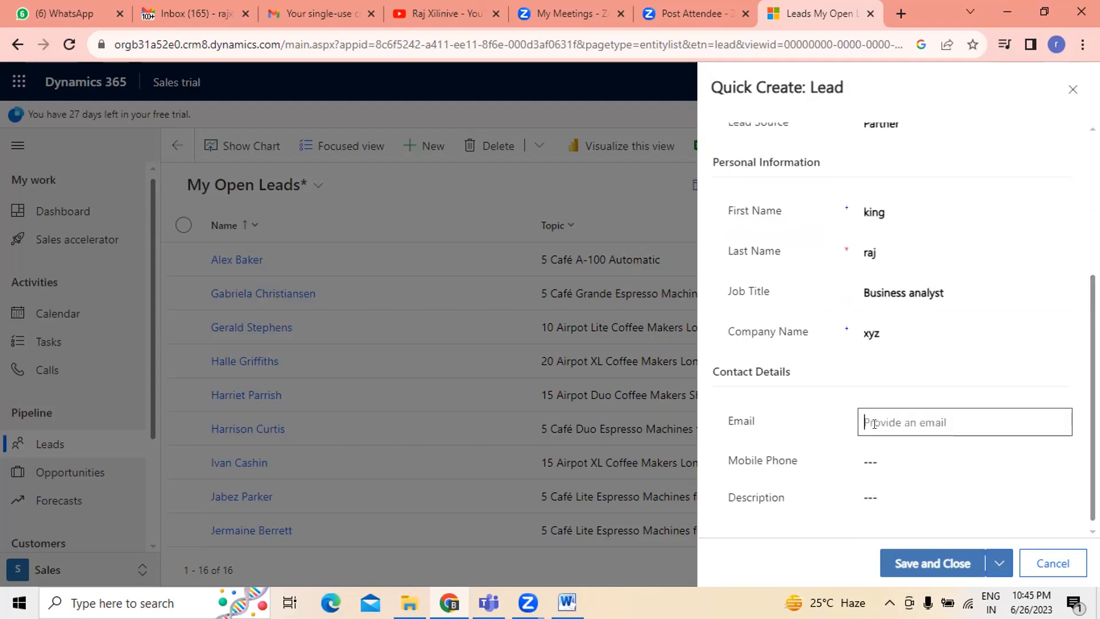
click(881, 448)
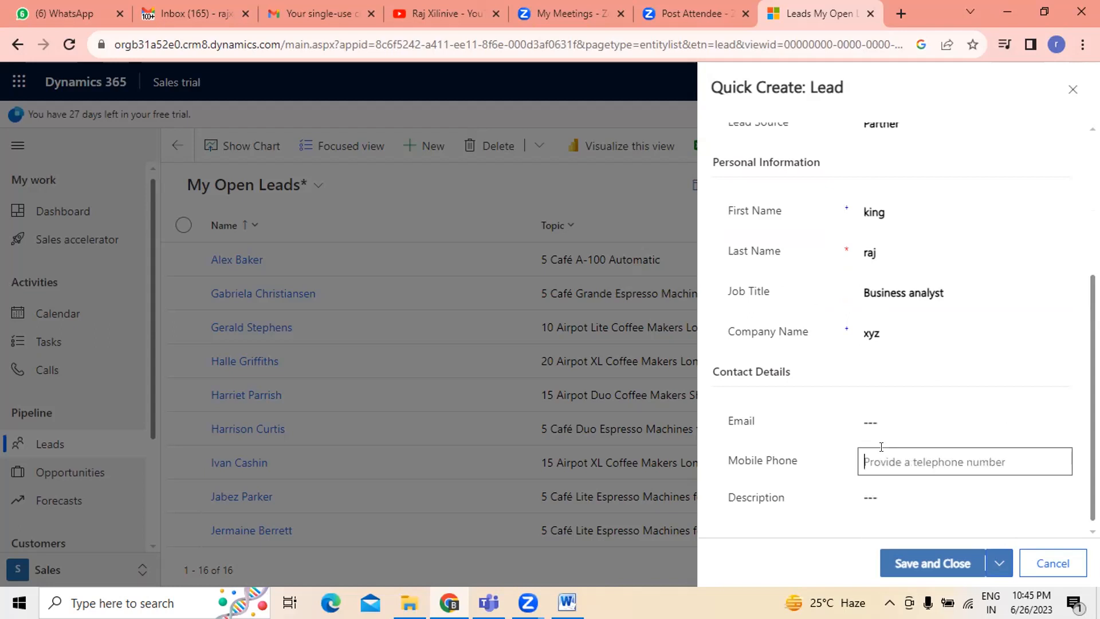
click(876, 486)
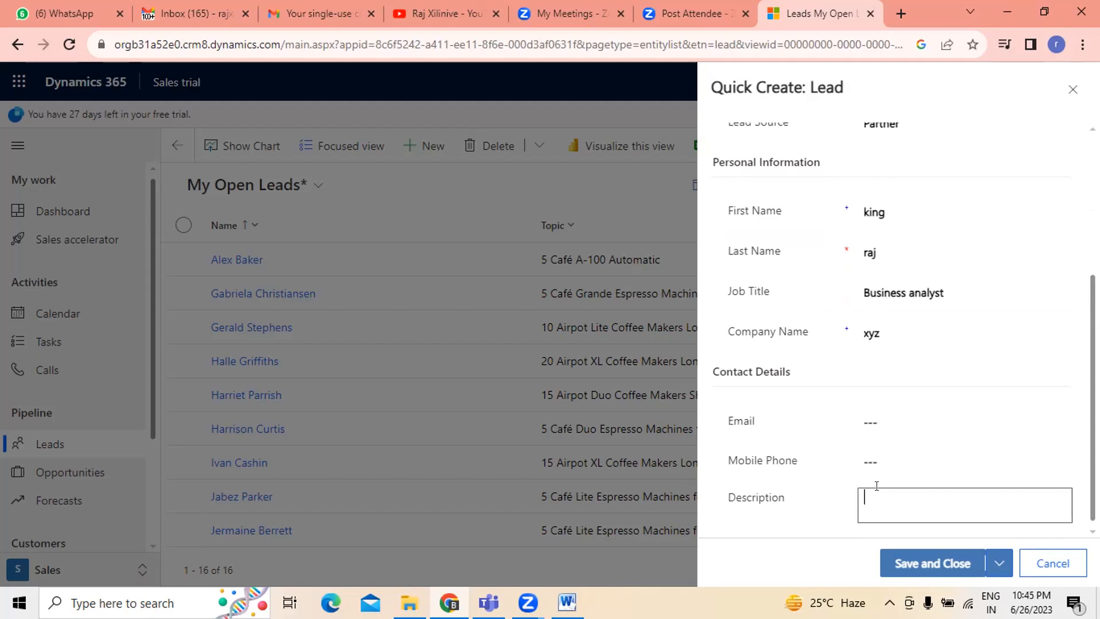
scroll(876, 486, up, 3)
scroll(881, 495, down, 3)
click(922, 562)
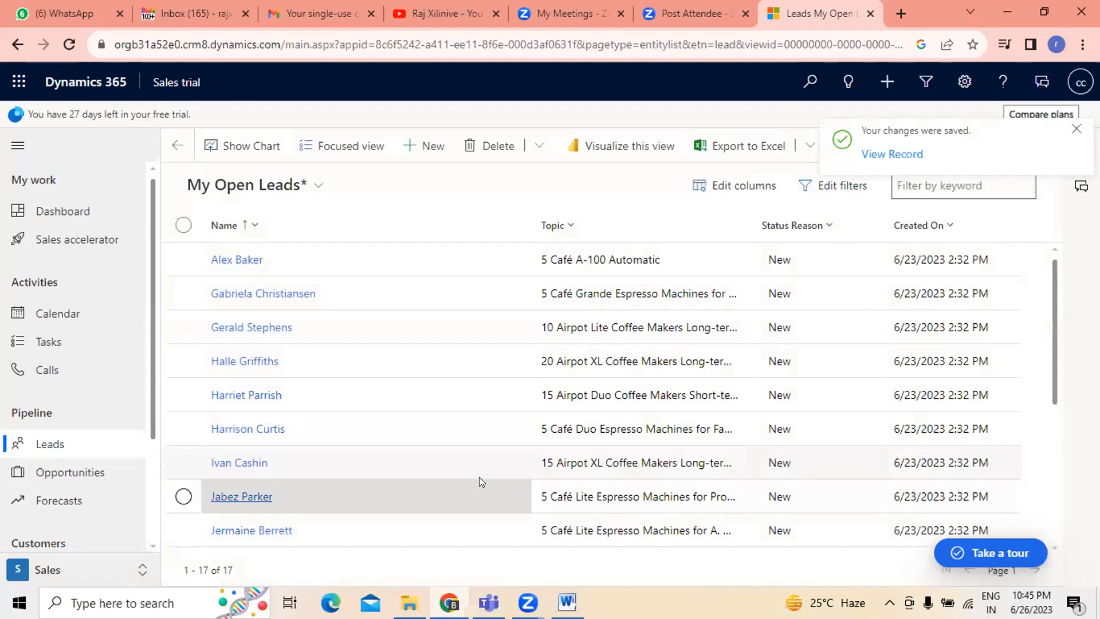
- Scroll through the leads list to locate the new lead and reload the page
scroll(368, 401, down, 5)
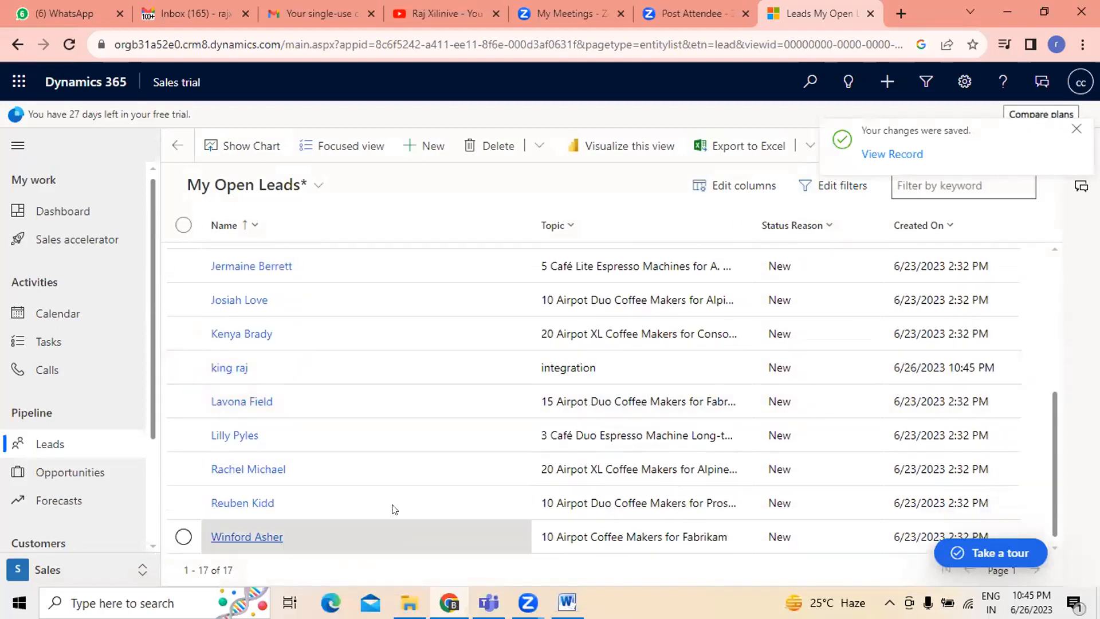
scroll(386, 486, up, 5)
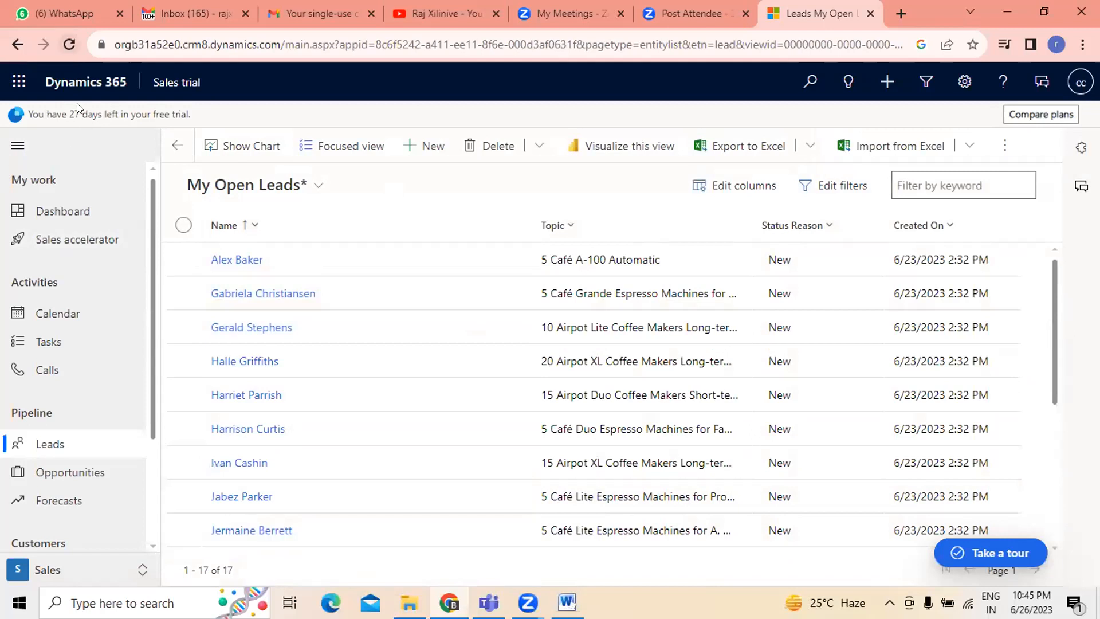
click(69, 44)
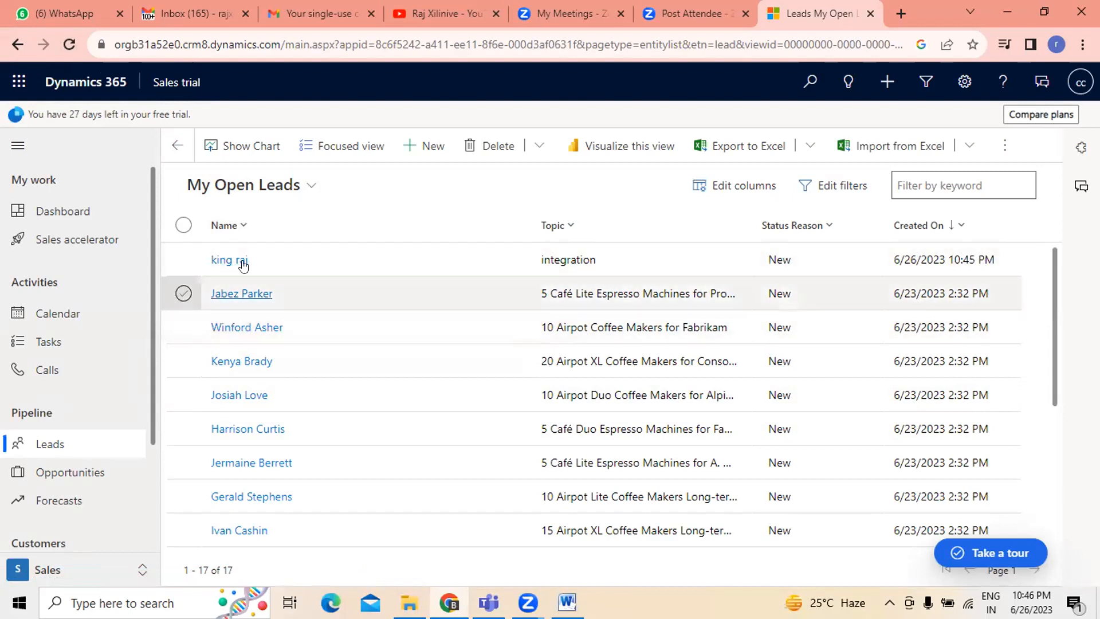
- Sort the leads list by Name from A to Z
click(241, 227)
click(250, 249)
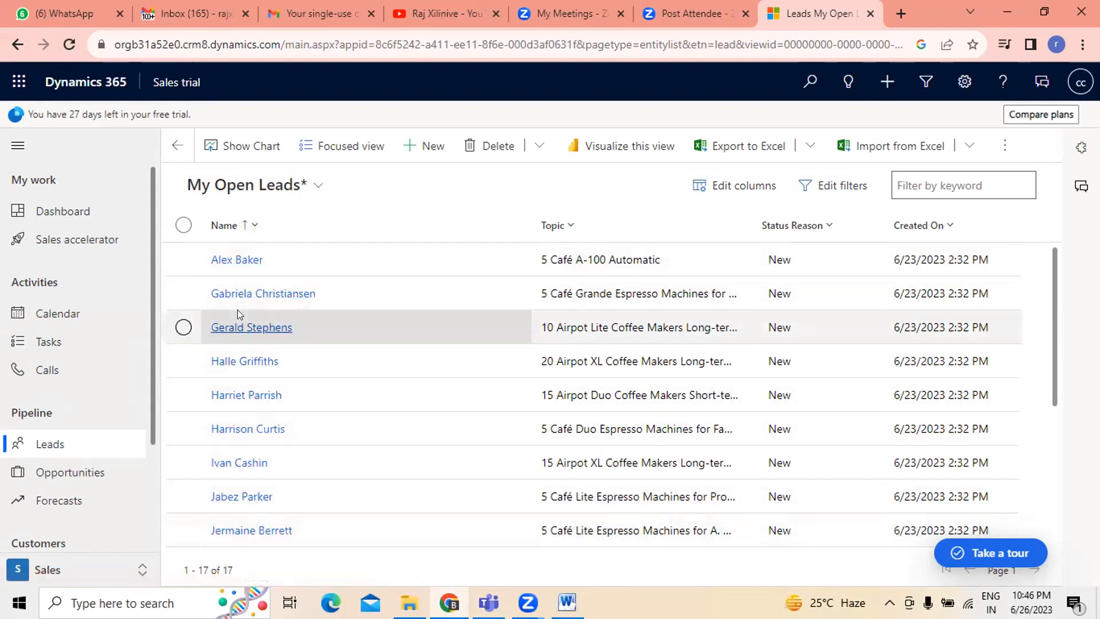
scroll(270, 432, down, 5)
scroll(276, 432, up, 5)
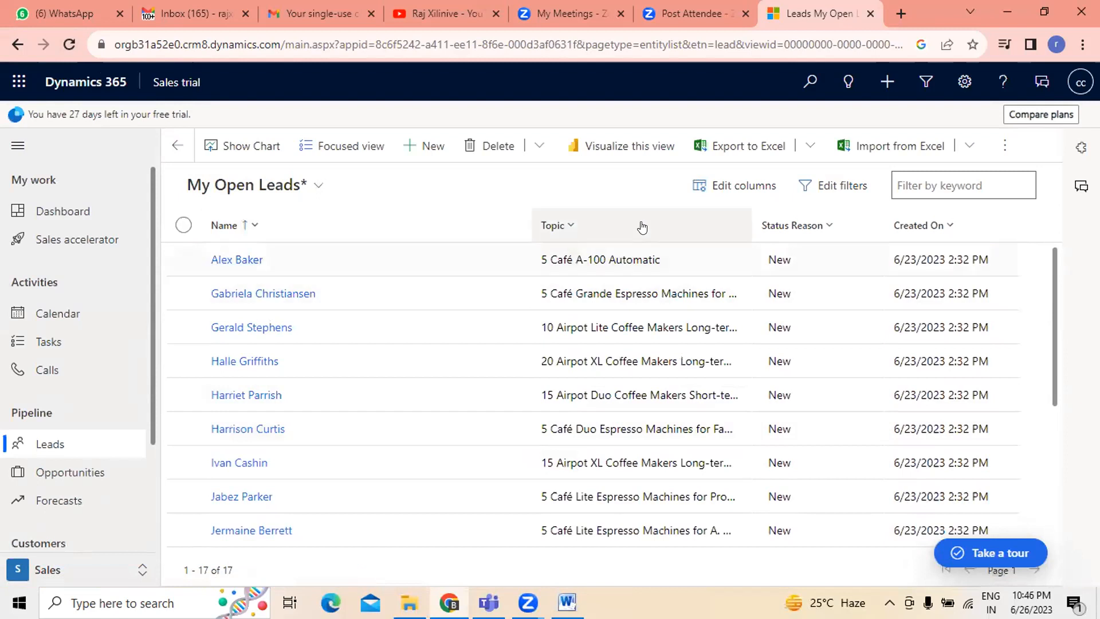
- Sort the leads list by Topic from A to Z
click(571, 228)
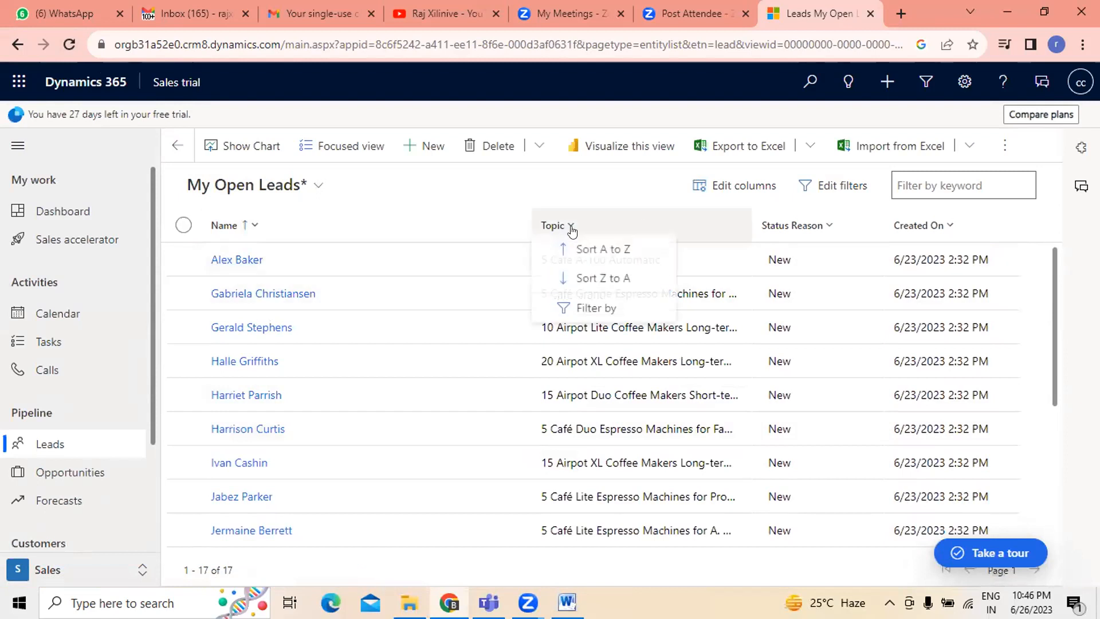
click(603, 249)
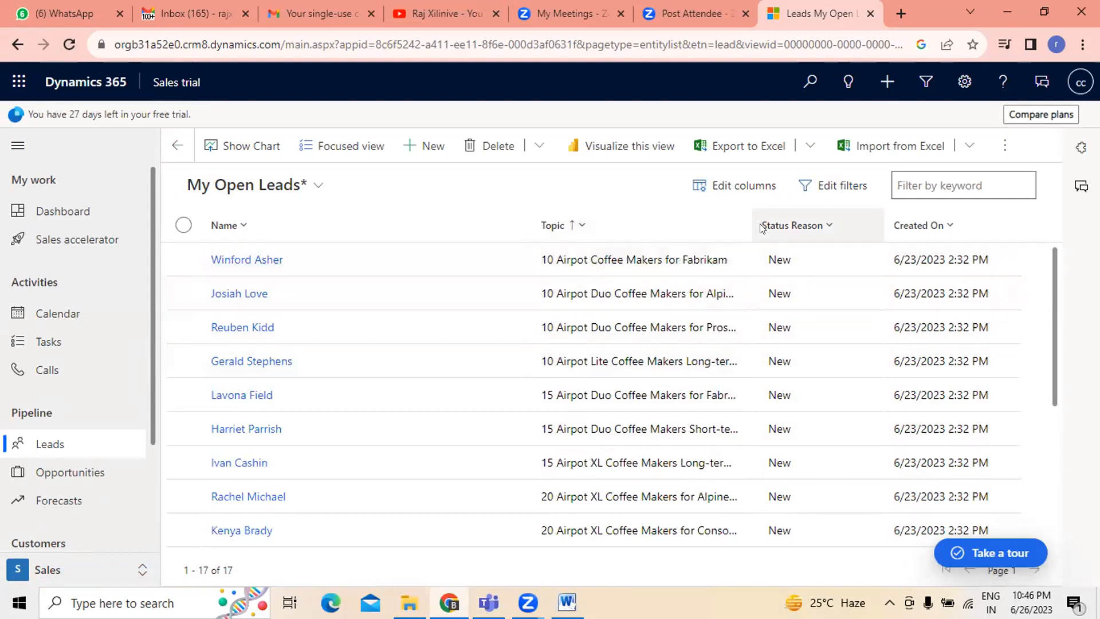
- Sort the leads list by Status Reason from A to Z
click(833, 228)
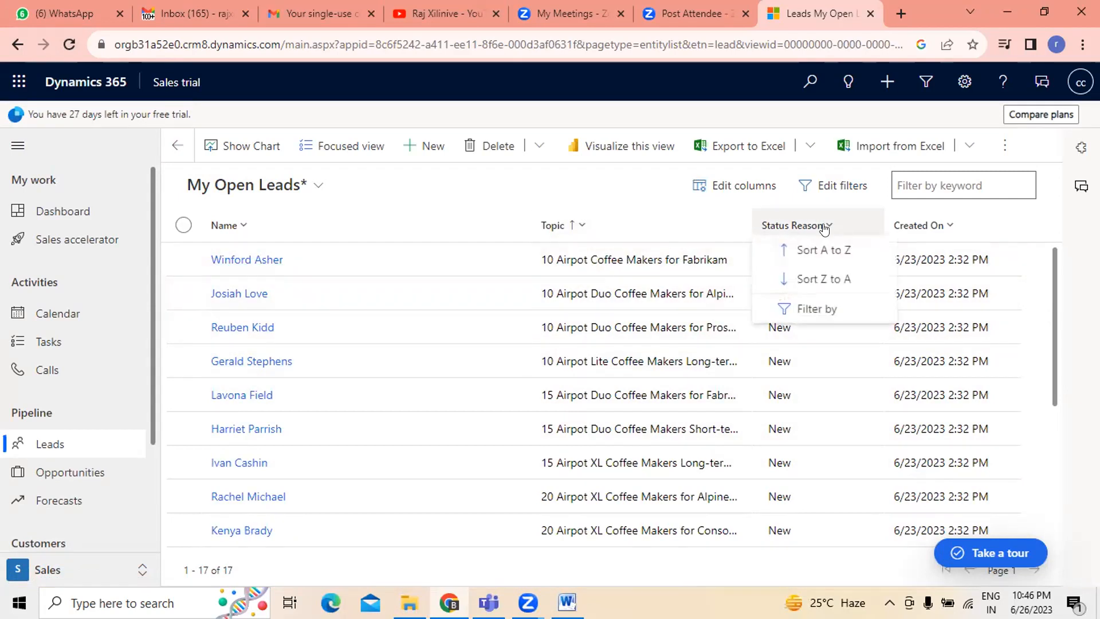
click(833, 251)
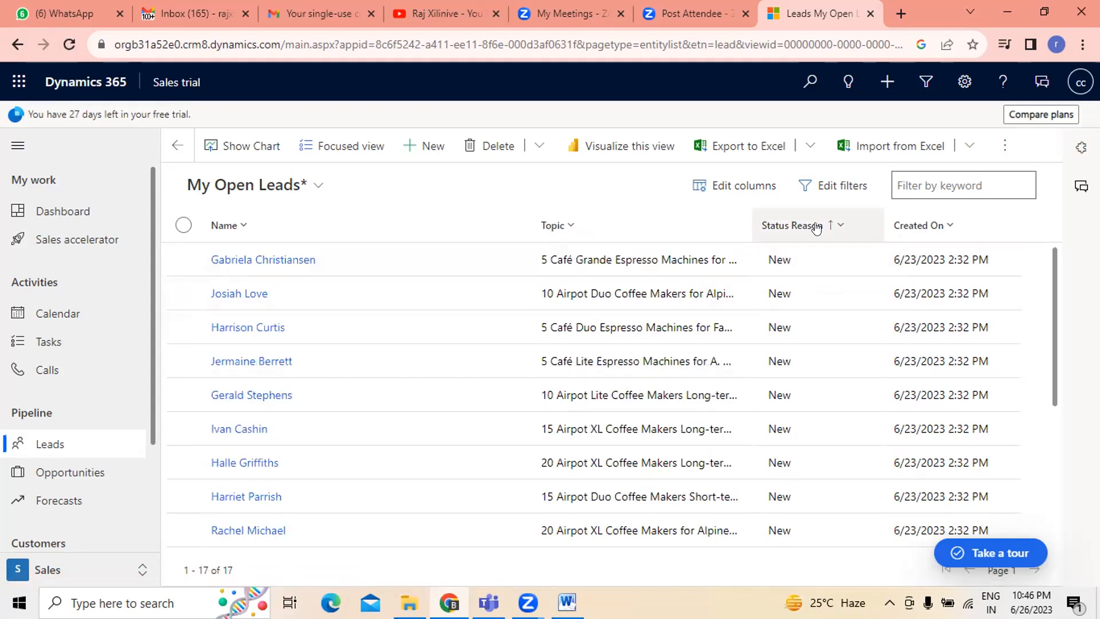
- Sort the leads list by Created On from older to newer
click(944, 228)
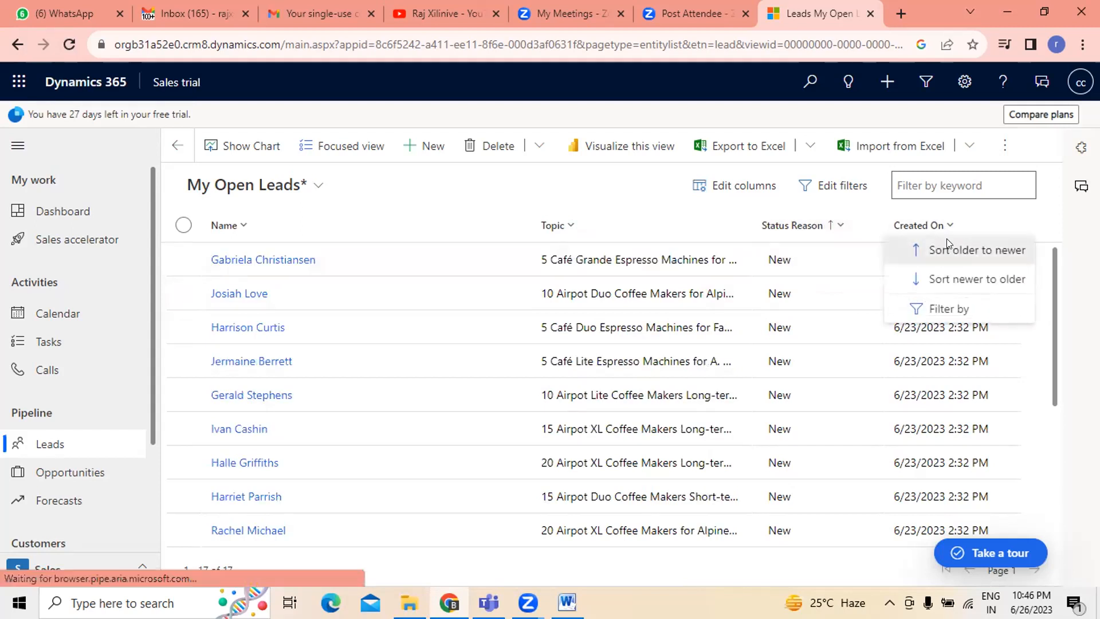
click(946, 245)
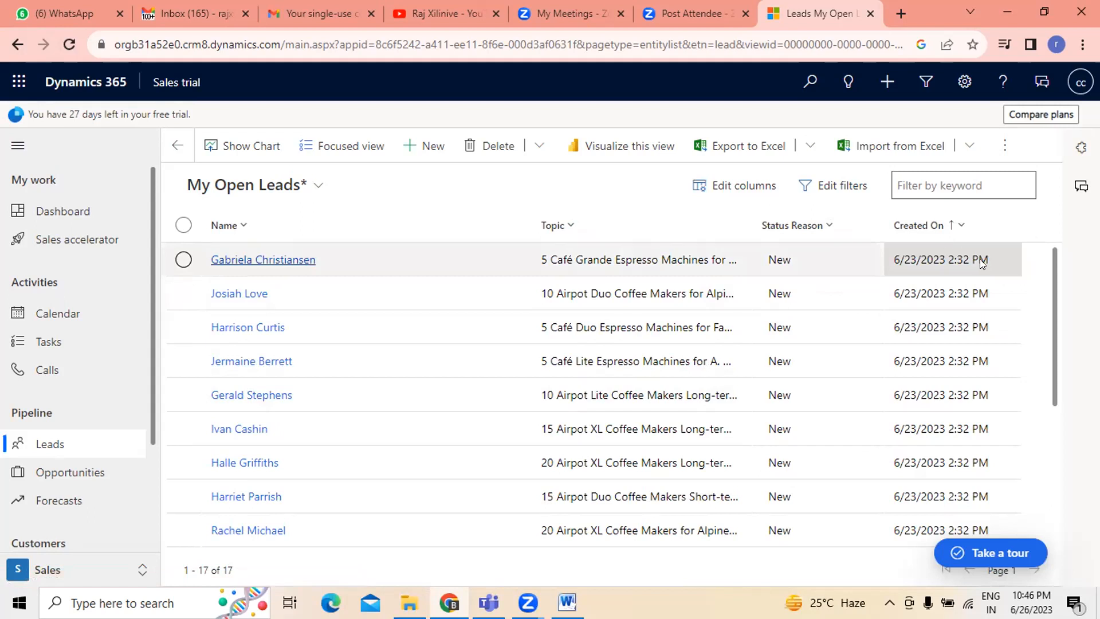
click(953, 225)
click(969, 248)
scroll(522, 392, down, 5)
scroll(522, 392, up, 5)
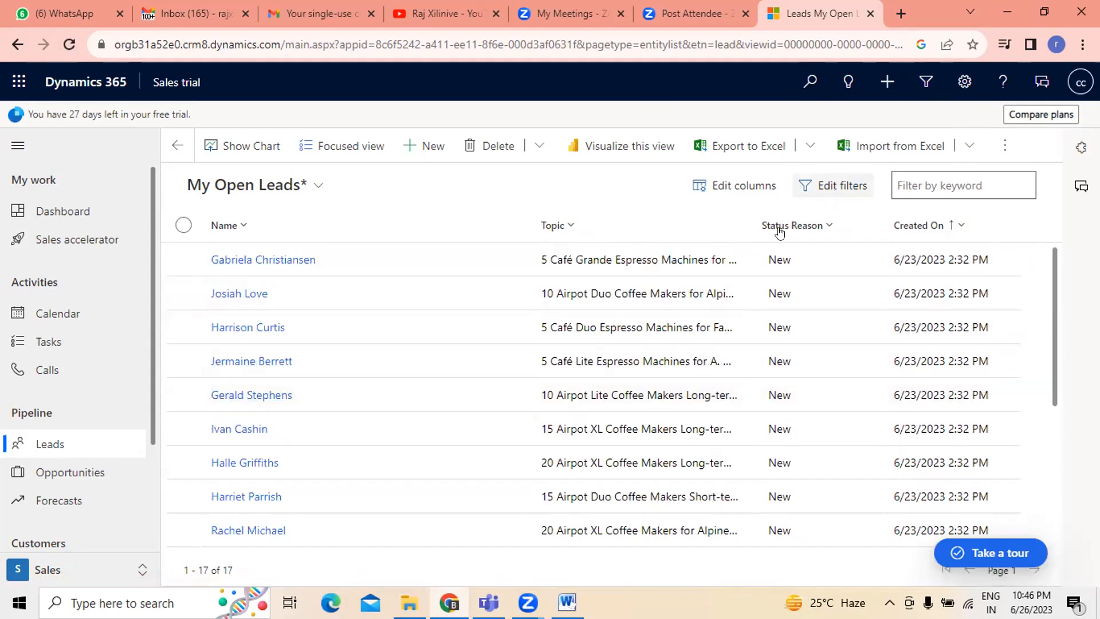
- Open the Edit filters panel to review the lead filter conditions, then close it
click(842, 187)
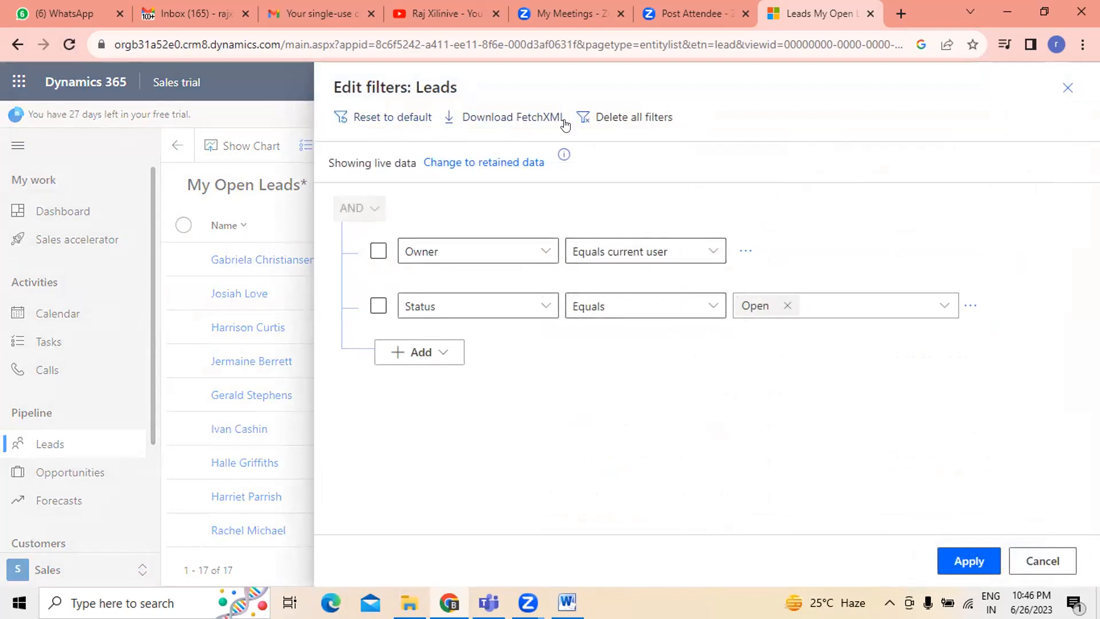
click(1066, 88)
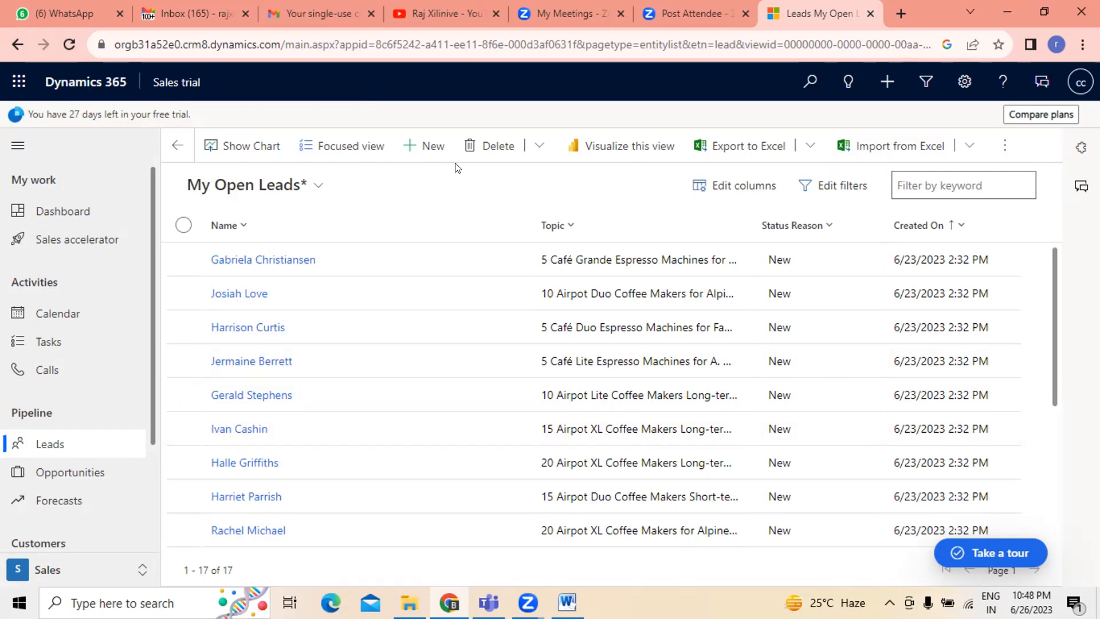
- Examine the keyword filter box and the Edit filters panel for the leads view, then close the panel
click(938, 186)
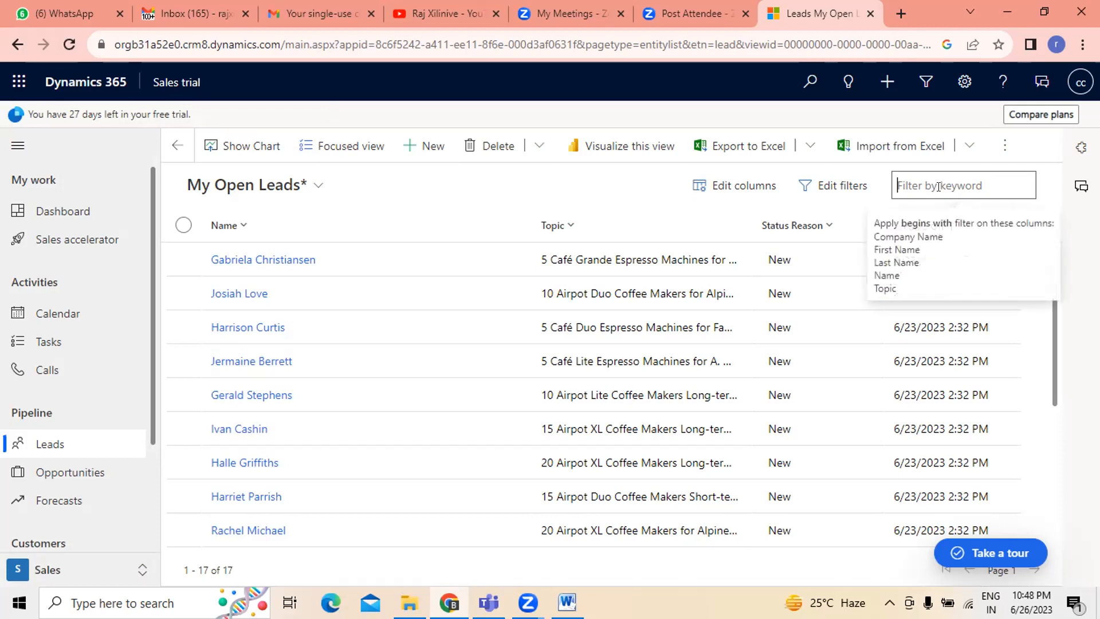
click(951, 226)
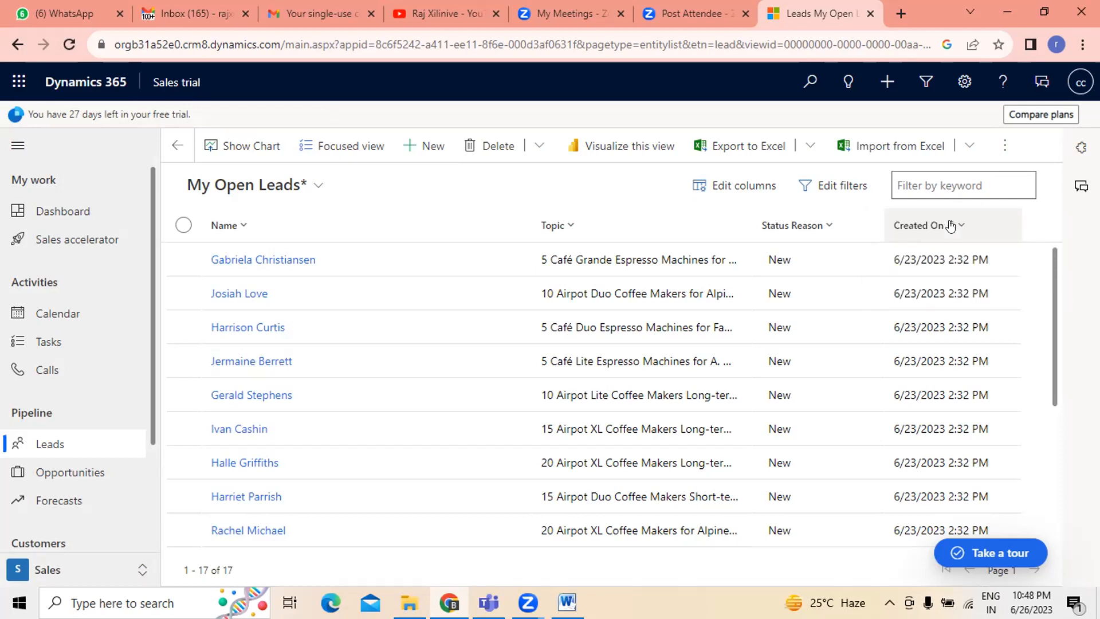
click(972, 178)
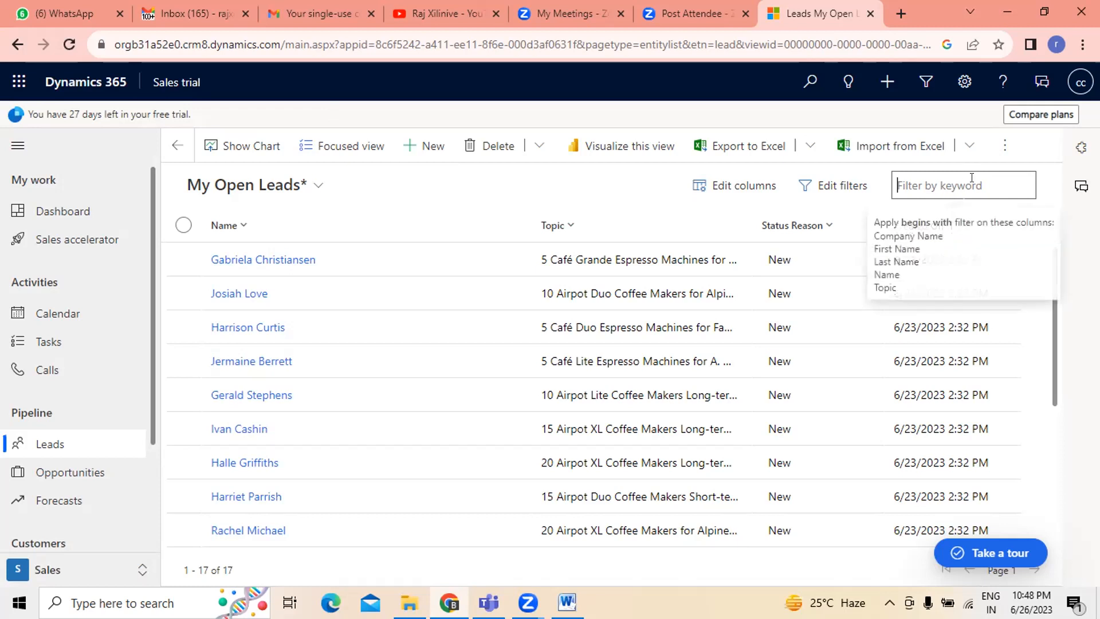
click(939, 228)
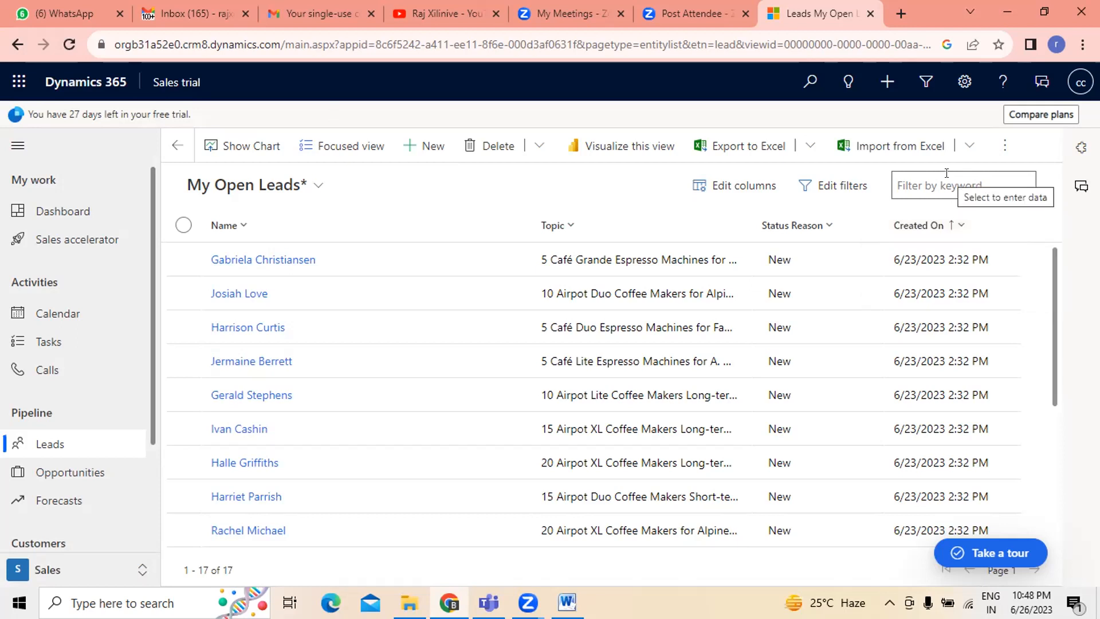
click(833, 185)
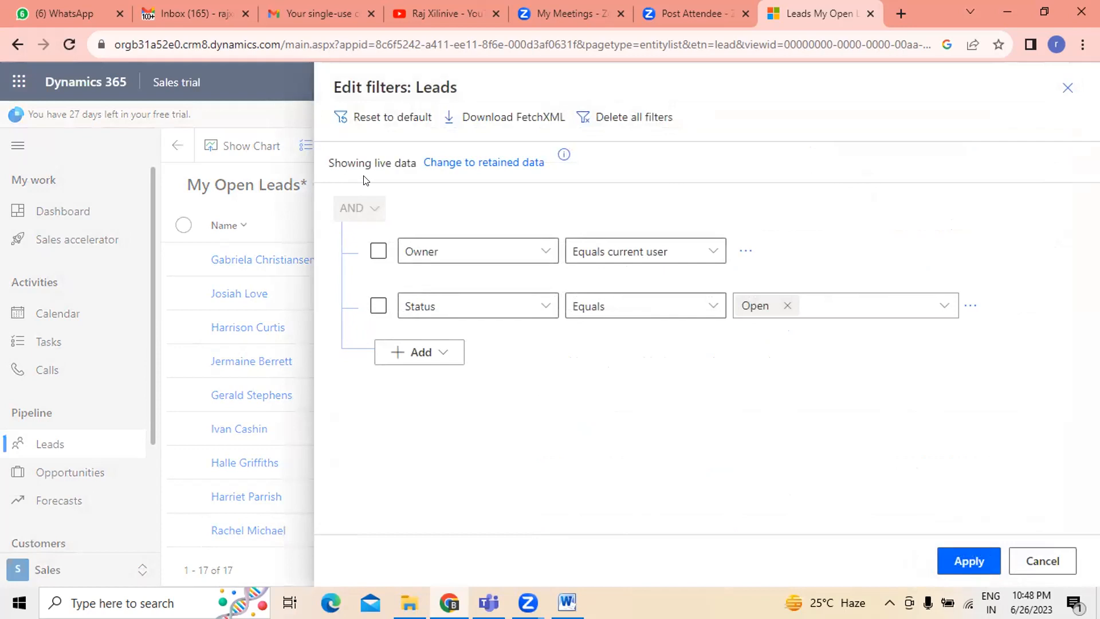
click(1067, 88)
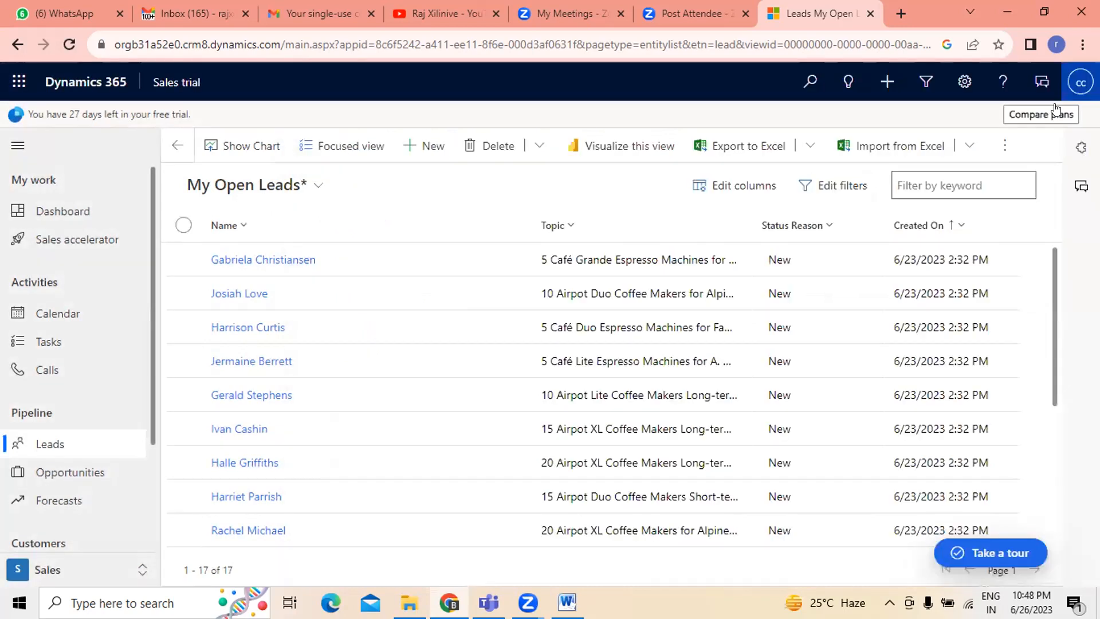
- Open the lead filters and change the first condition to Budget equals No Committed Budget
click(858, 188)
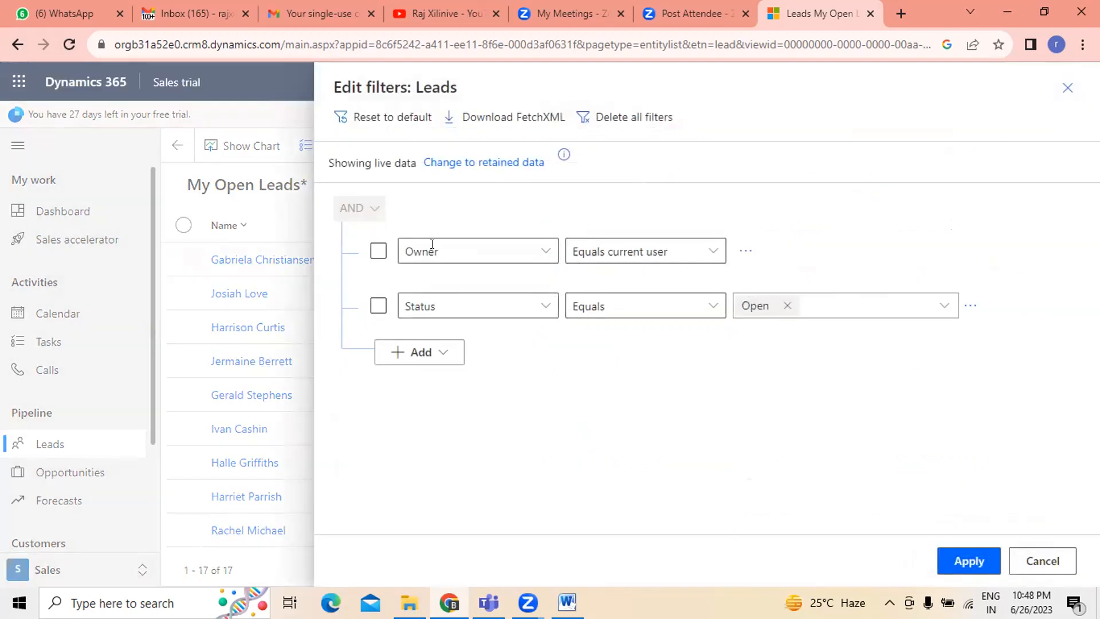
click(546, 254)
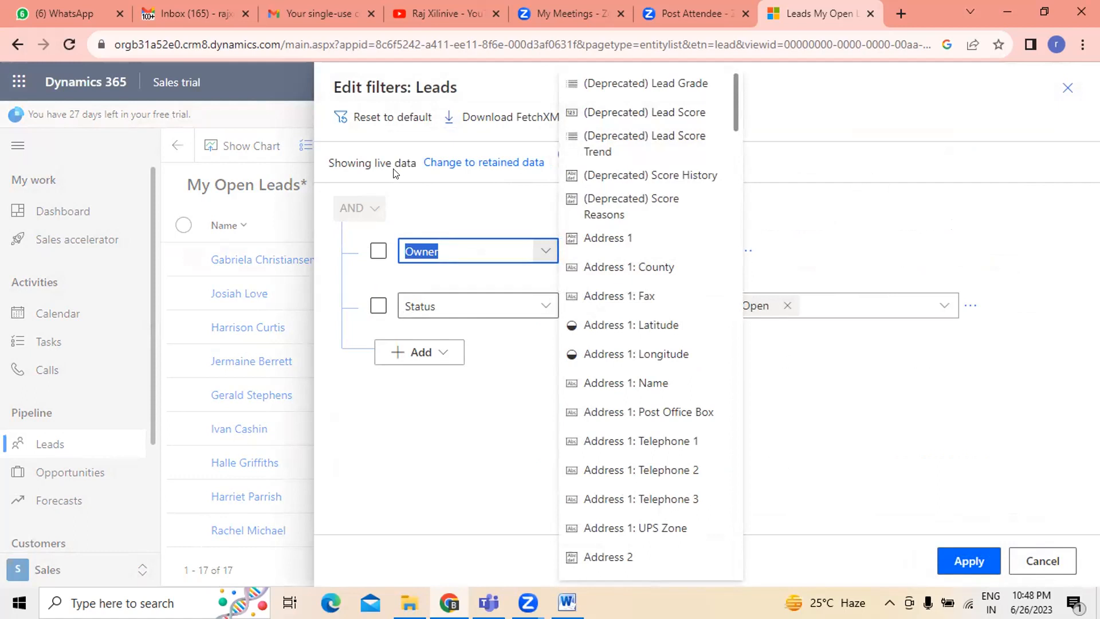
click(851, 117)
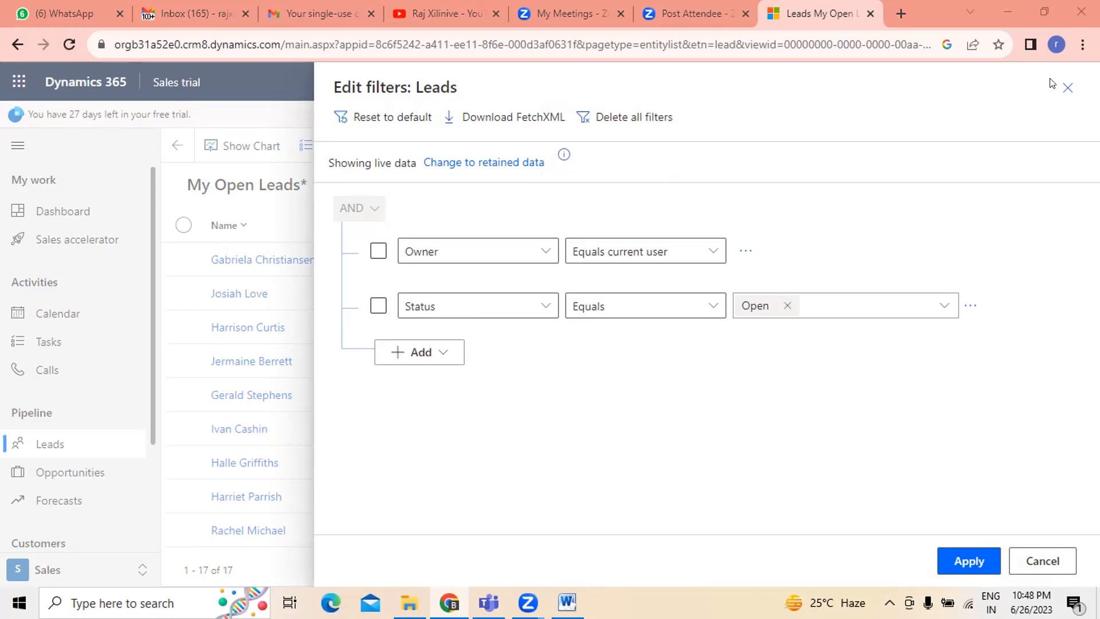
click(541, 247)
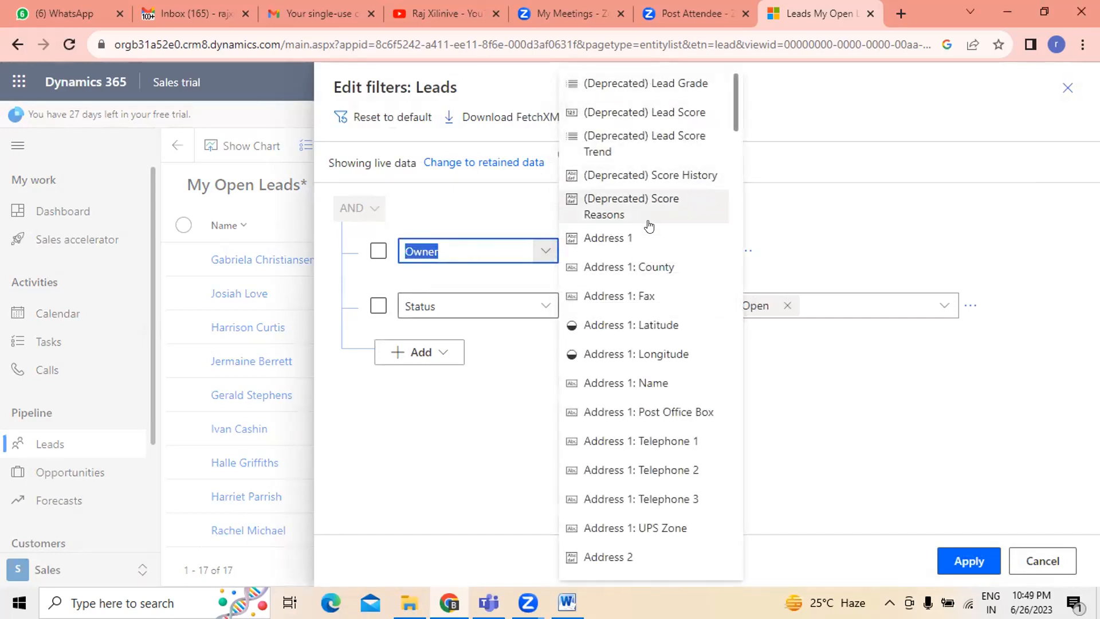
scroll(668, 289, down, 14)
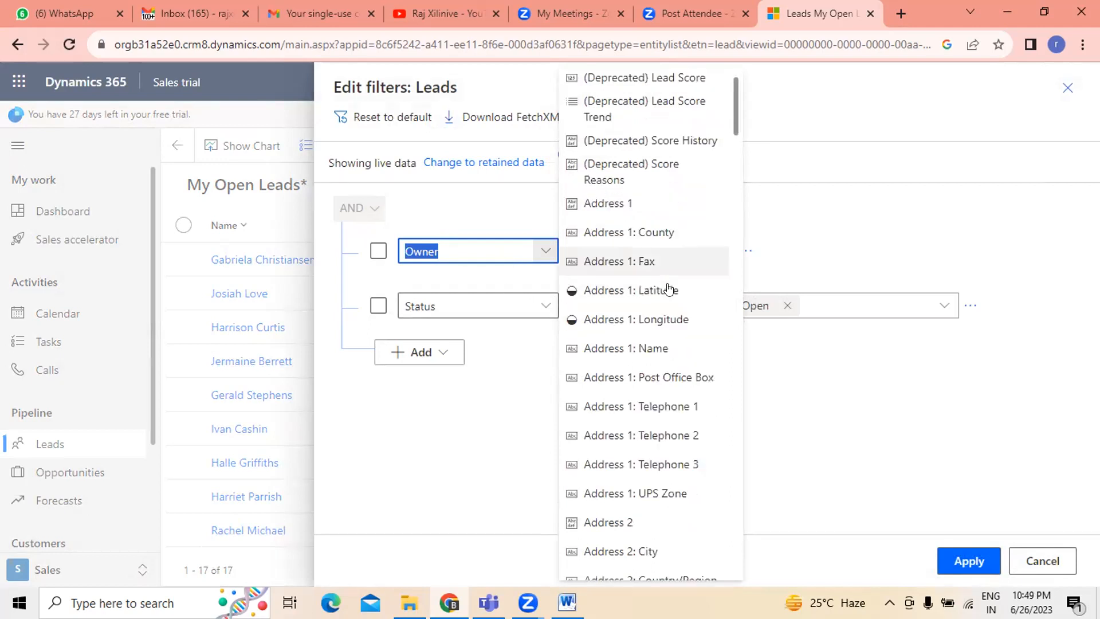
scroll(653, 280, down, 1)
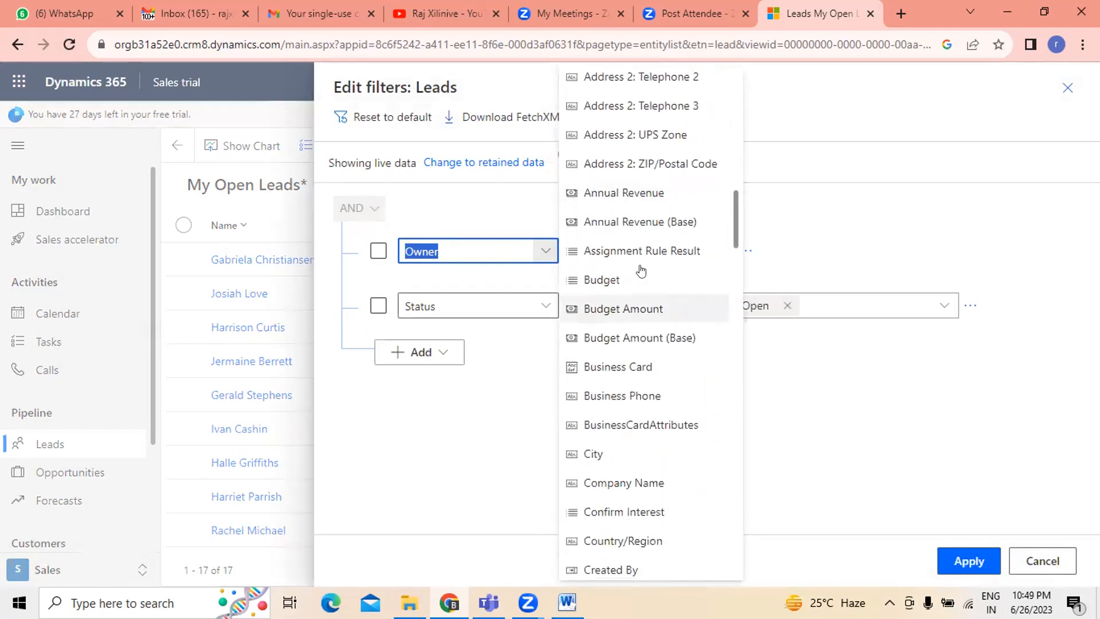
click(614, 276)
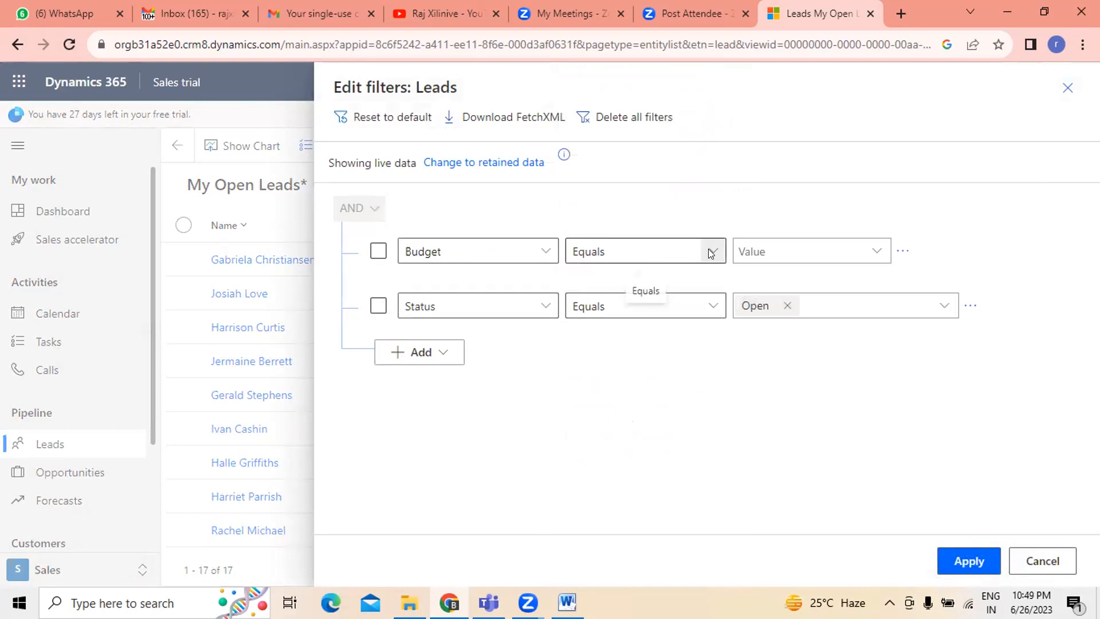
click(711, 251)
click(608, 277)
click(871, 251)
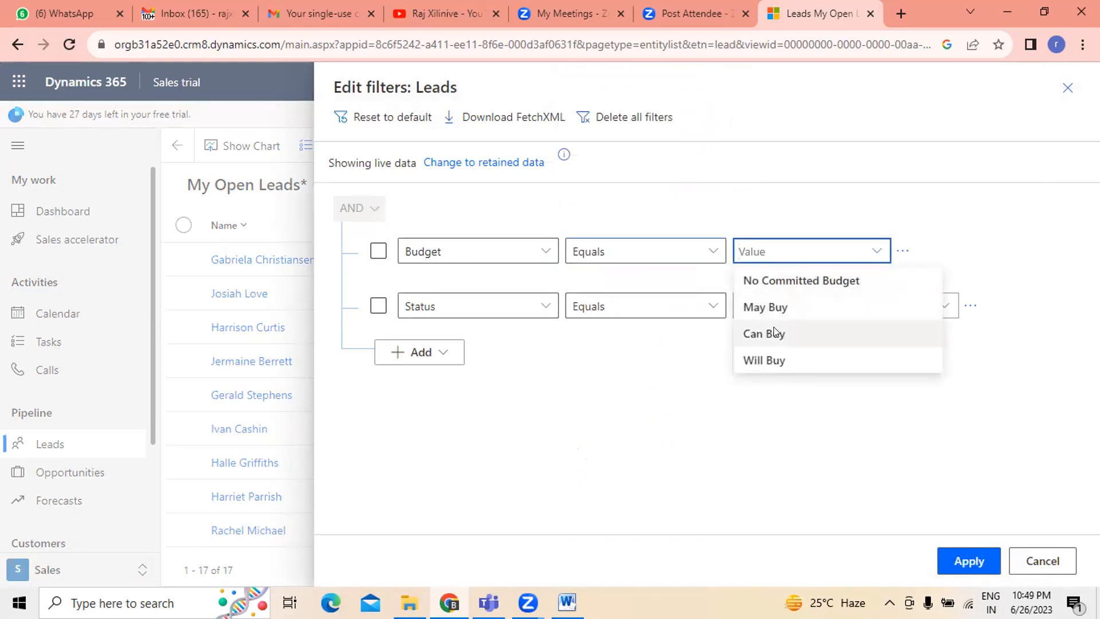
click(800, 284)
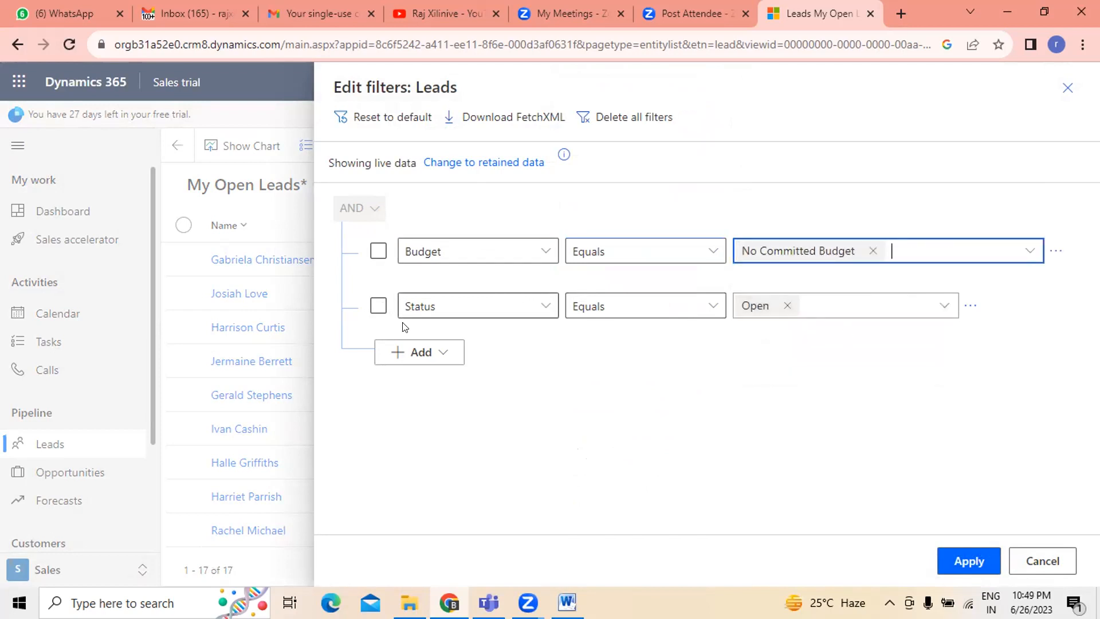
- Change the second filter condition to Annual Revenue equals 10,000,000 and apply the filters
click(548, 308)
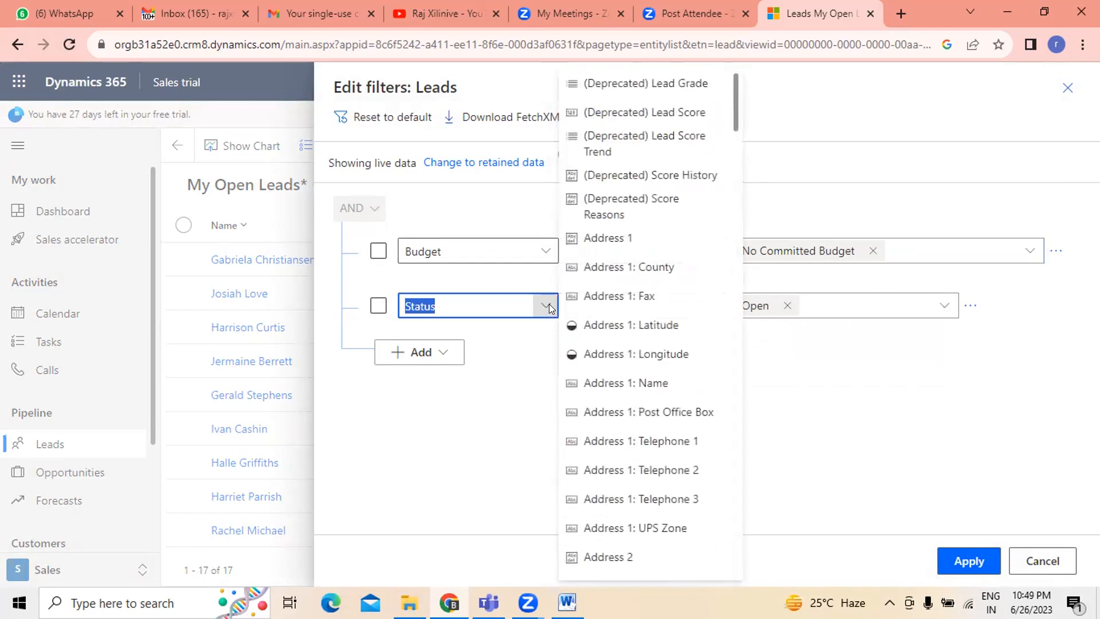
scroll(663, 359, down, 8)
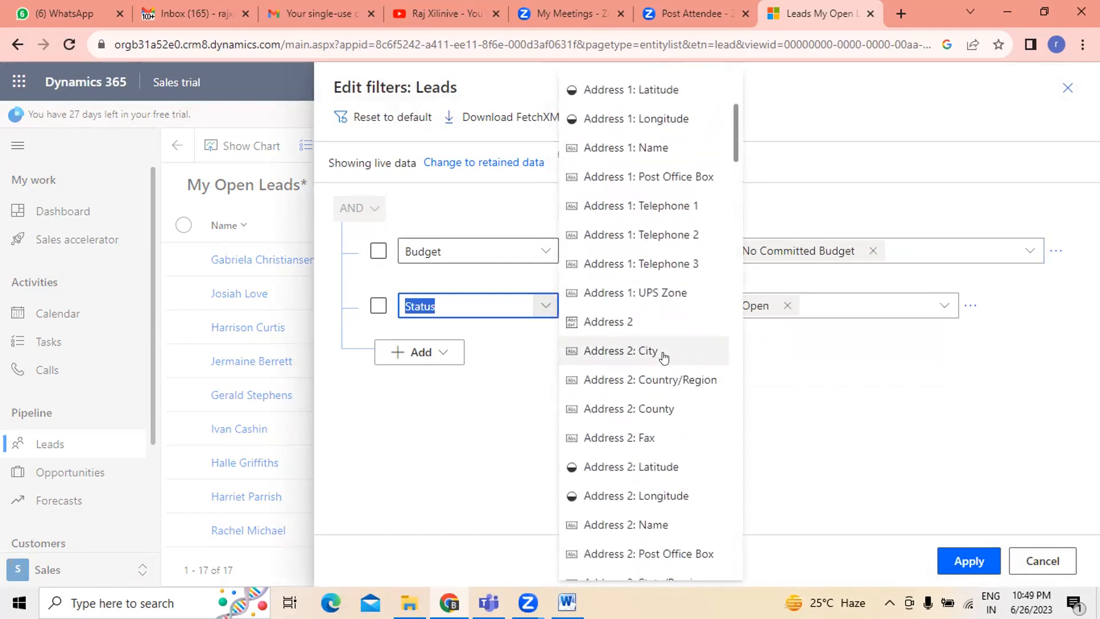
scroll(663, 358, down, 3)
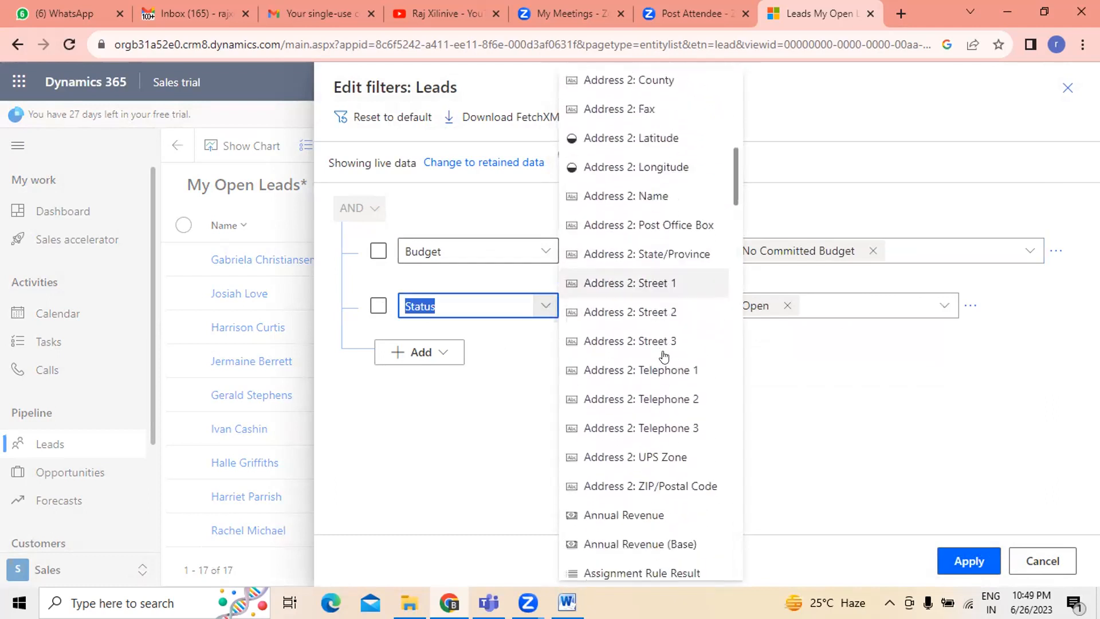
scroll(662, 359, down, 6)
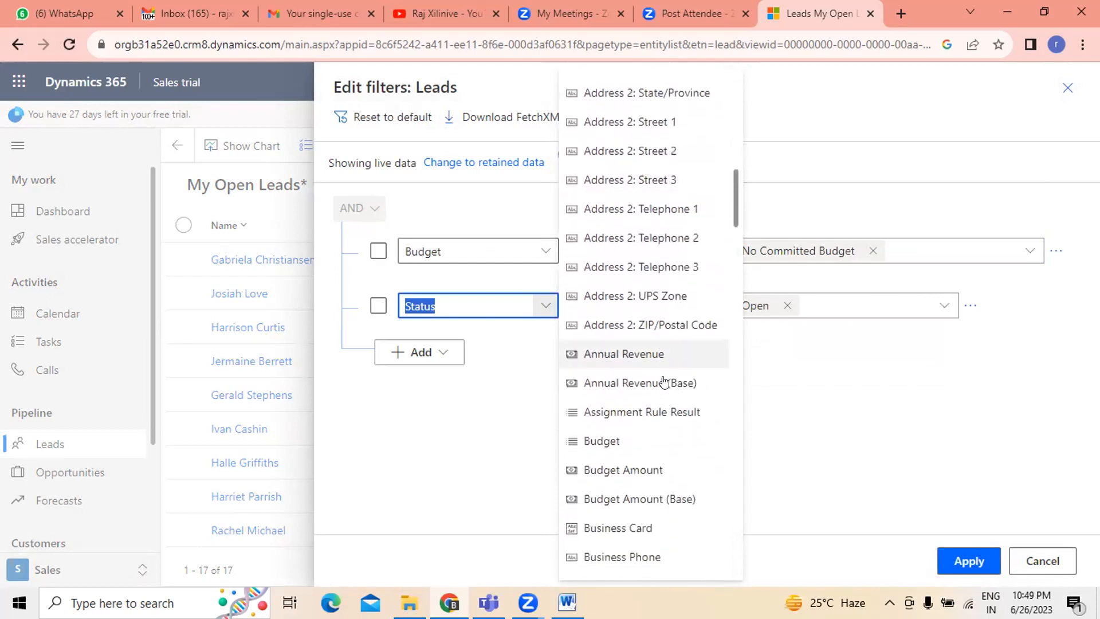
click(626, 355)
click(711, 306)
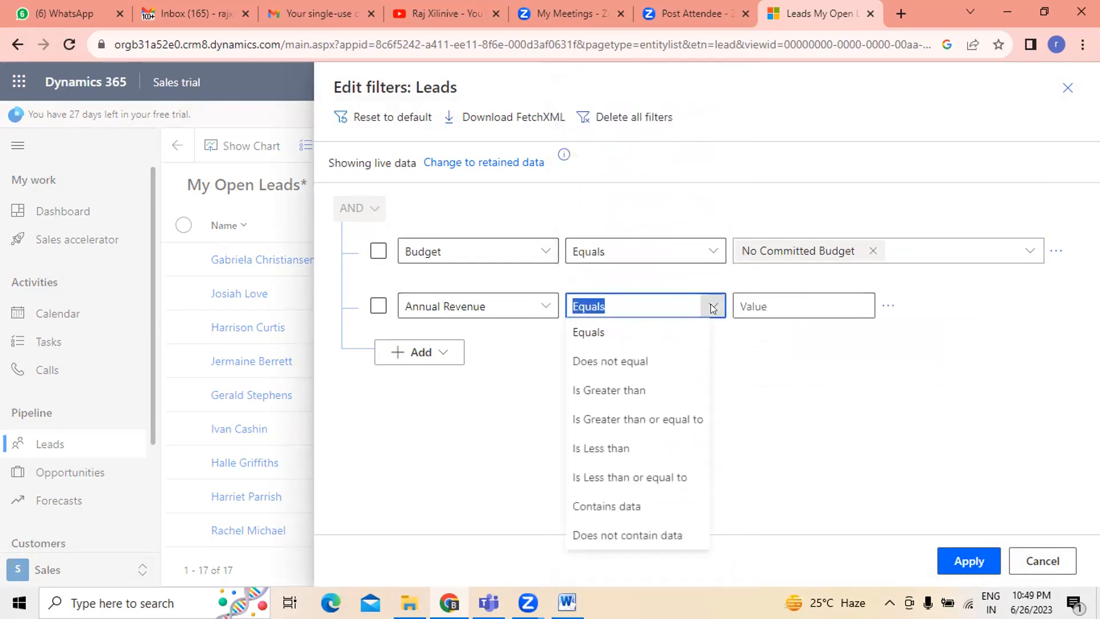
click(843, 295)
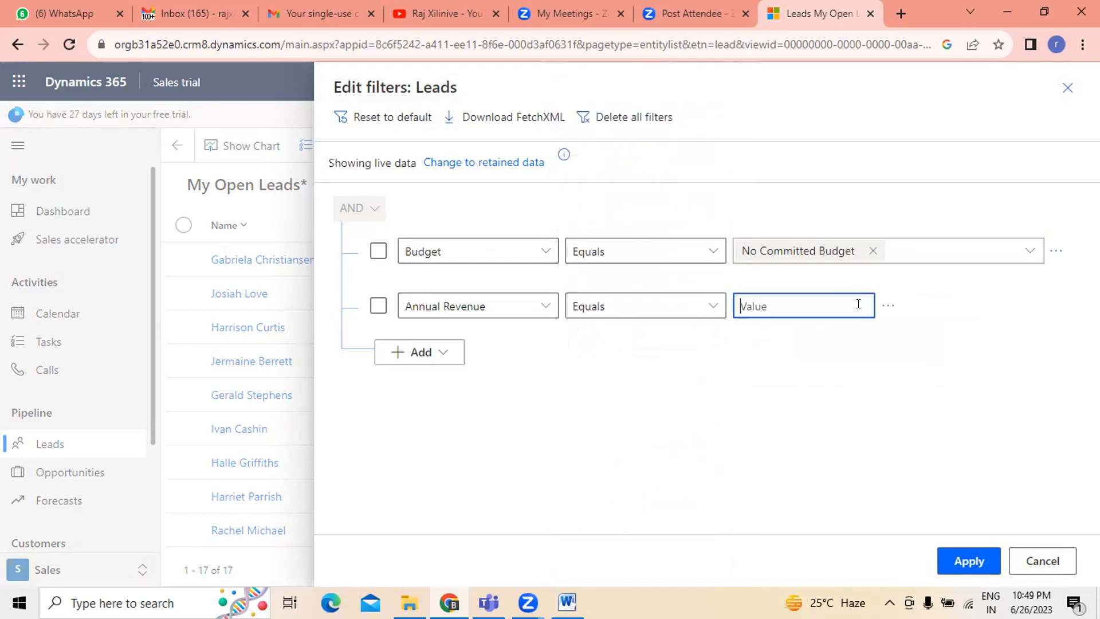
text(10,000,000)
click(660, 304)
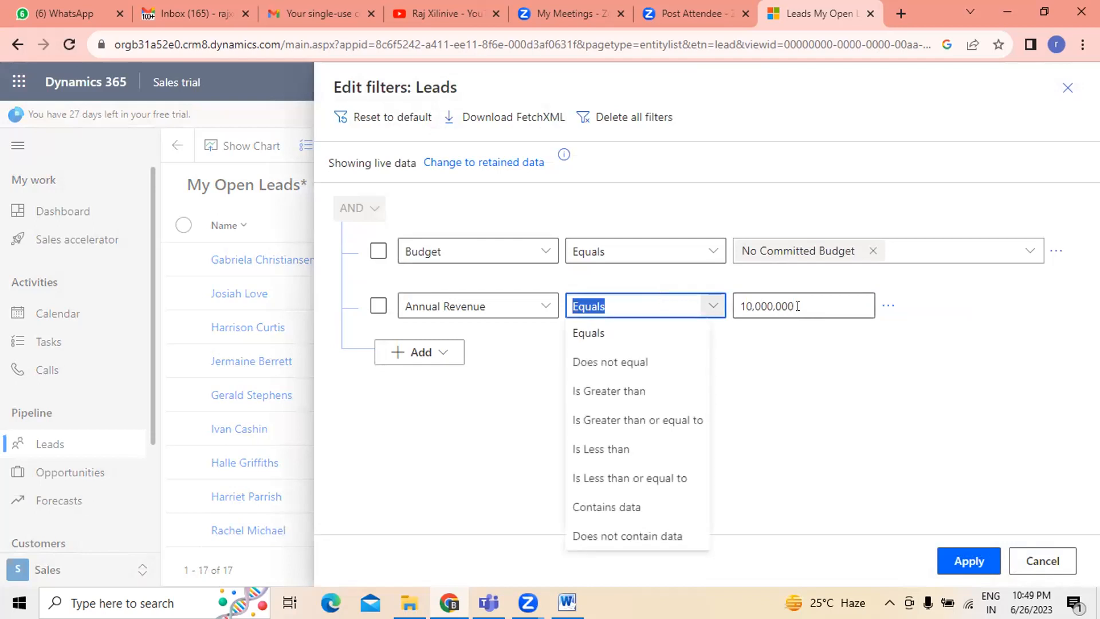
click(797, 306)
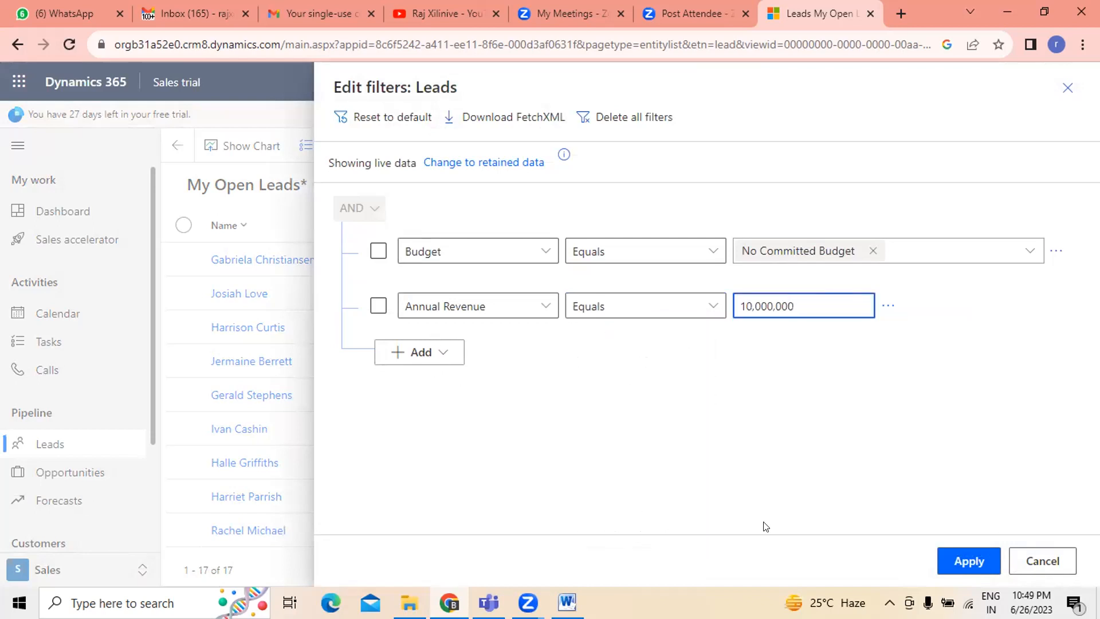
click(966, 555)
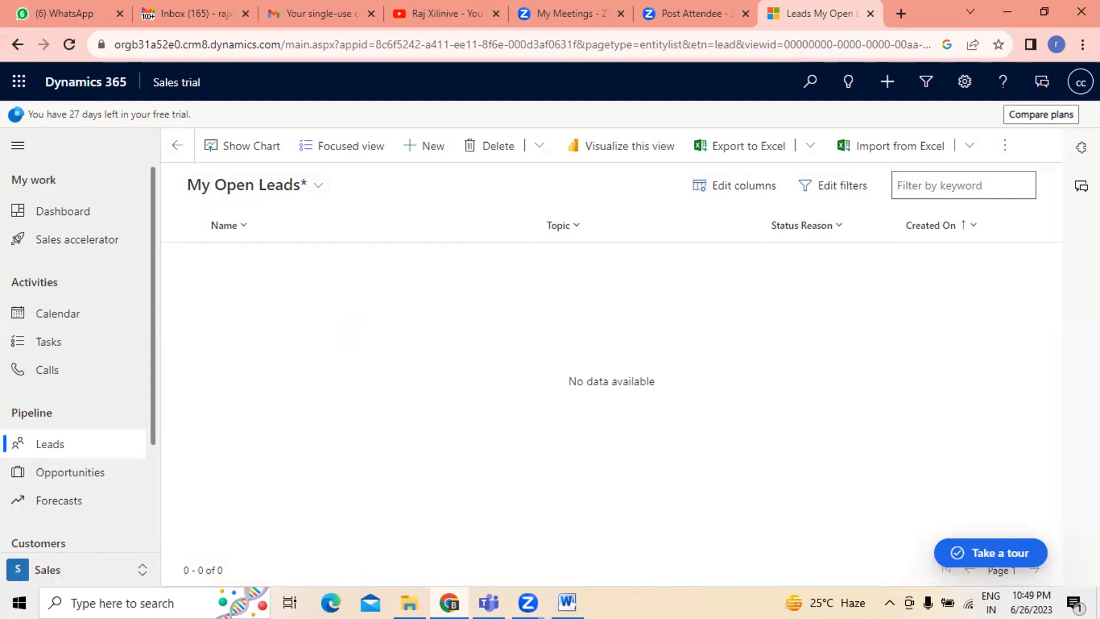
- Switch the leads list through the All Leads, Closed Leads and My Open Leads views, ending on Open Leads
click(317, 185)
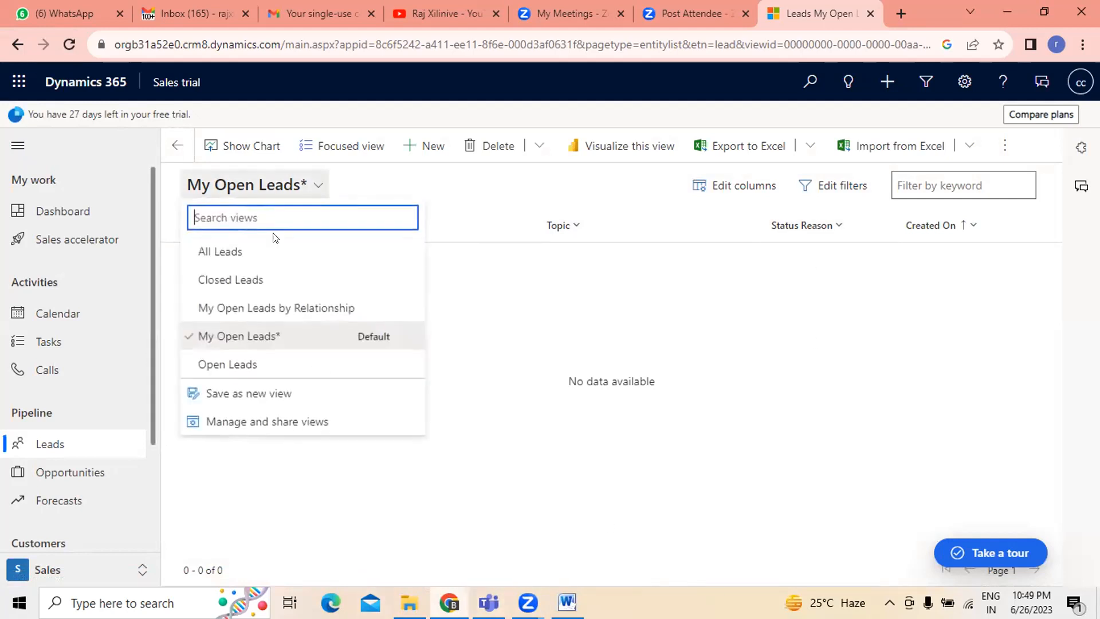
click(265, 242)
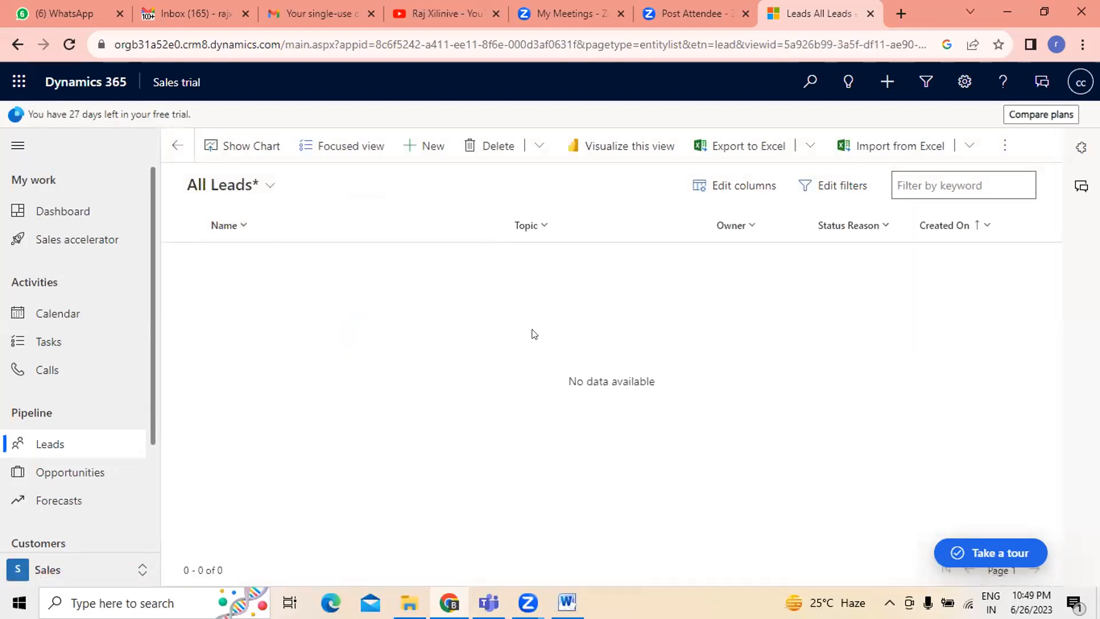
click(261, 186)
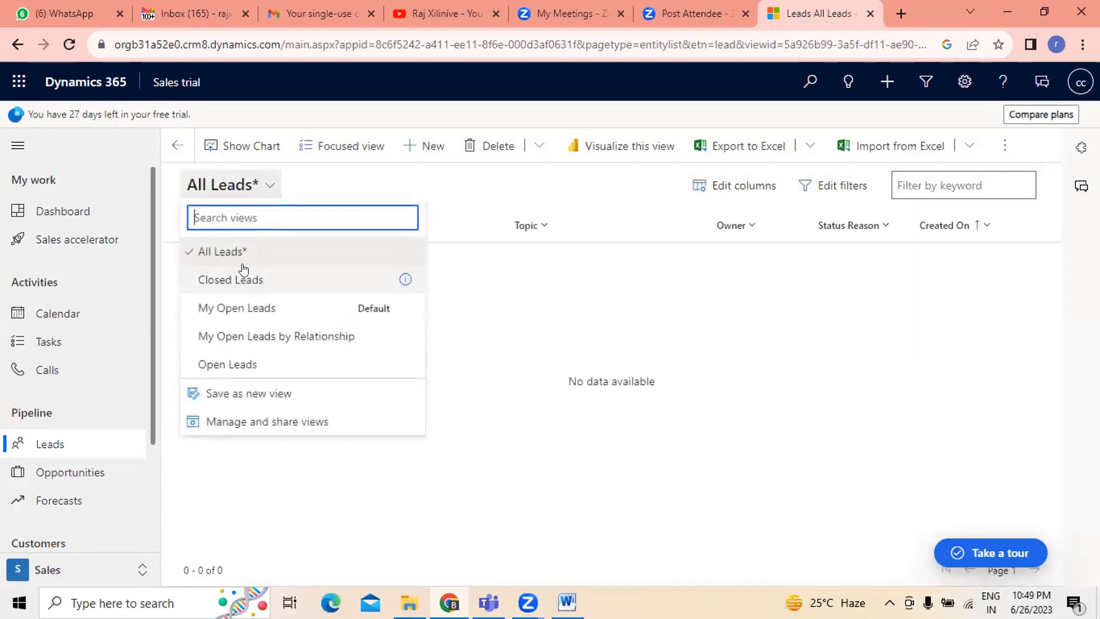
click(244, 276)
click(294, 186)
click(256, 304)
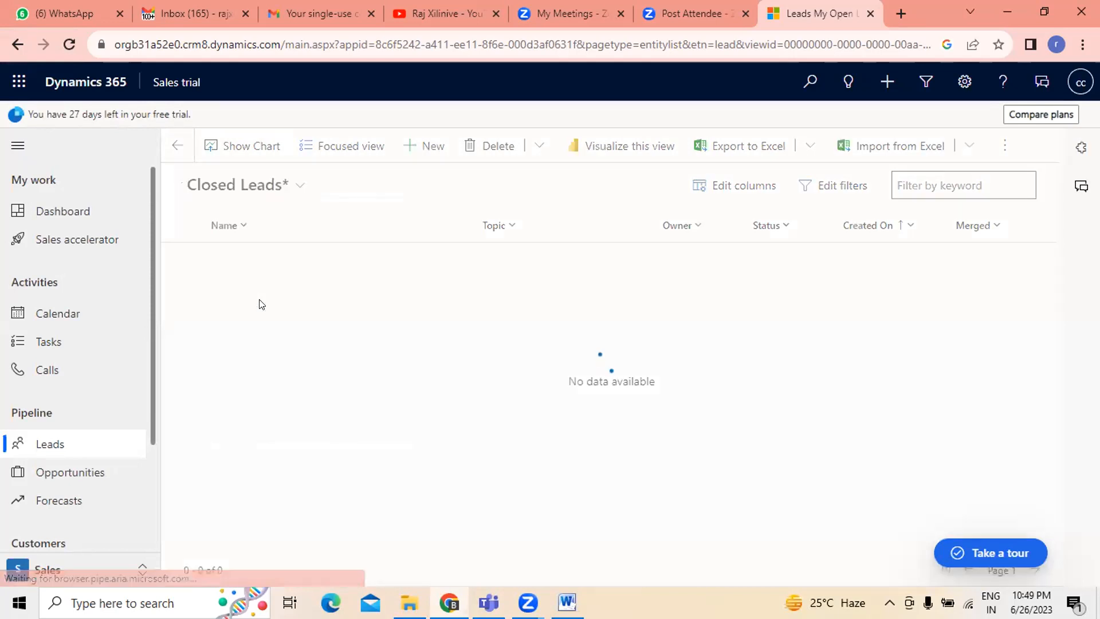
click(309, 187)
click(270, 361)
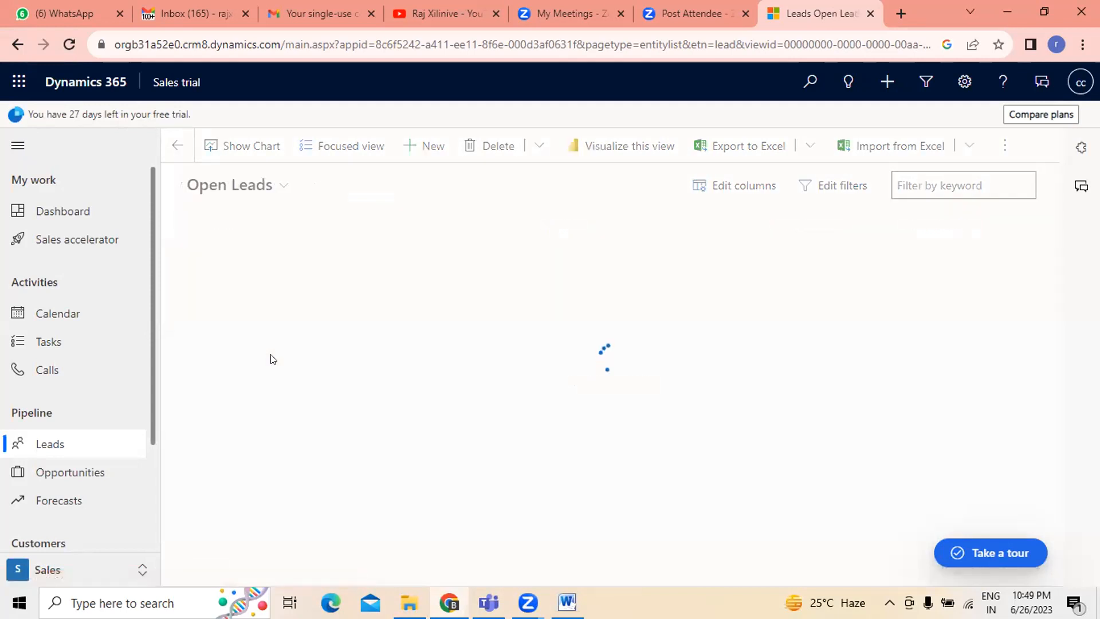
click(280, 189)
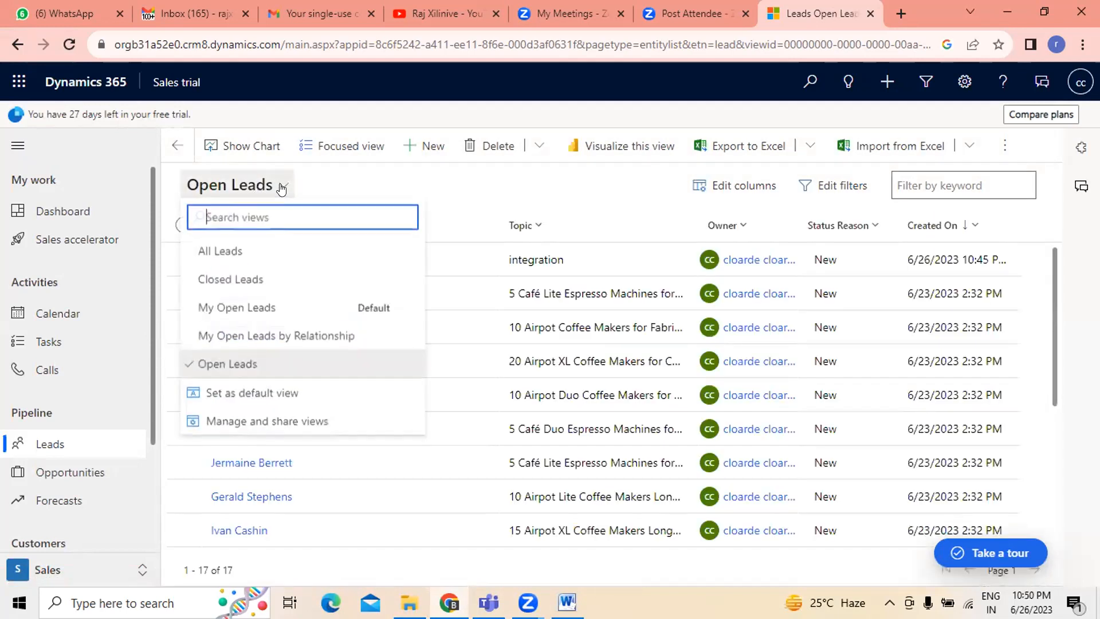
click(444, 168)
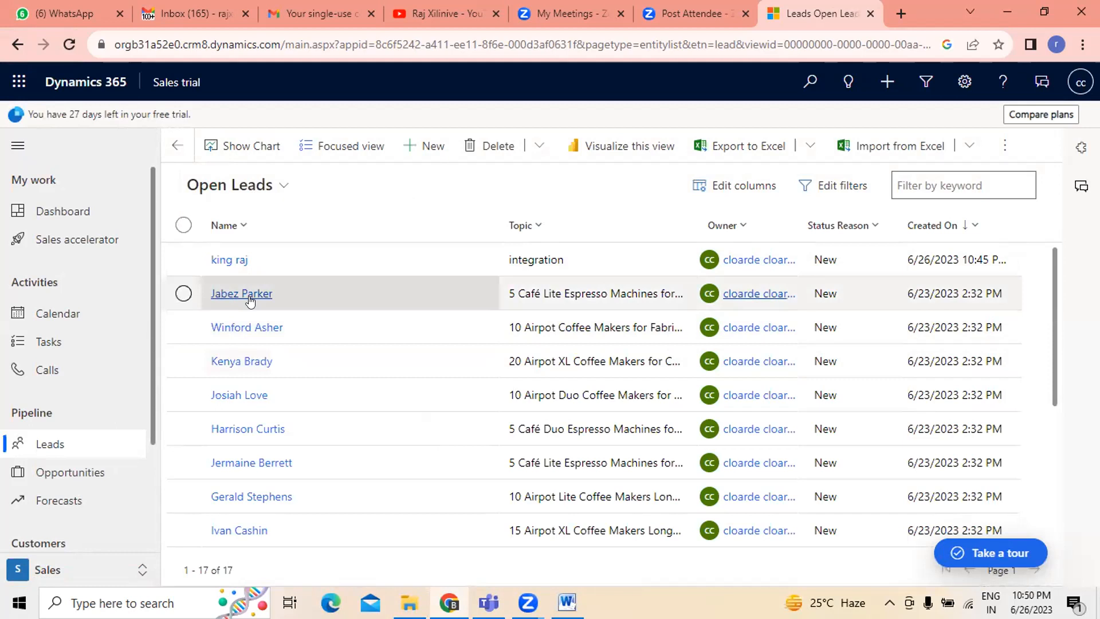
- Filter the Open Leads view by Company Name equals xyz, apply it, then reopen and close the filter panel
click(841, 187)
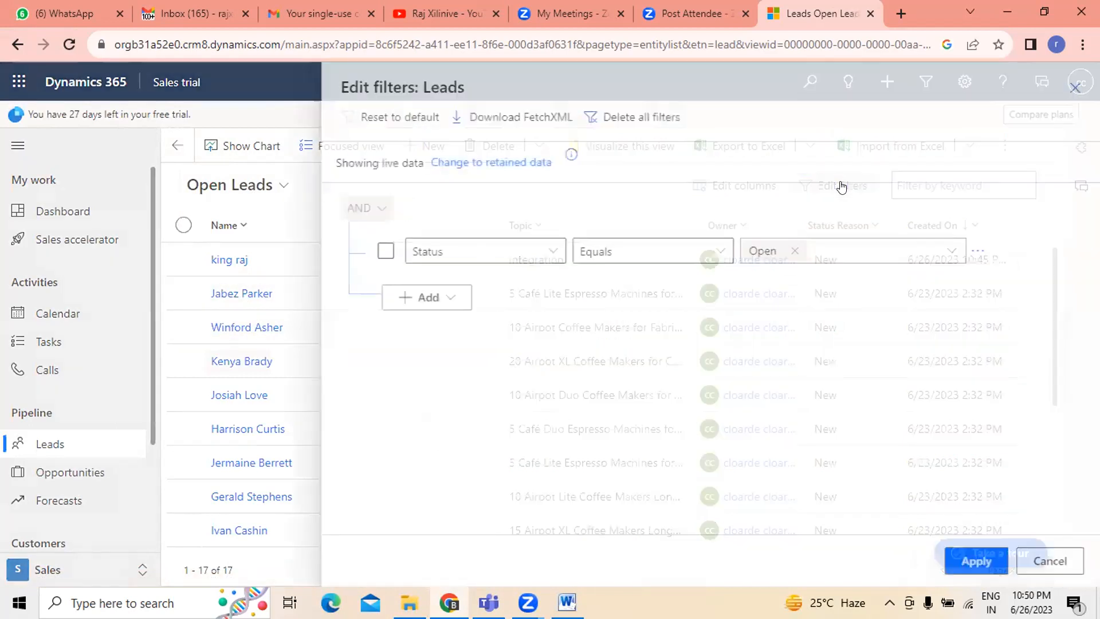
click(547, 255)
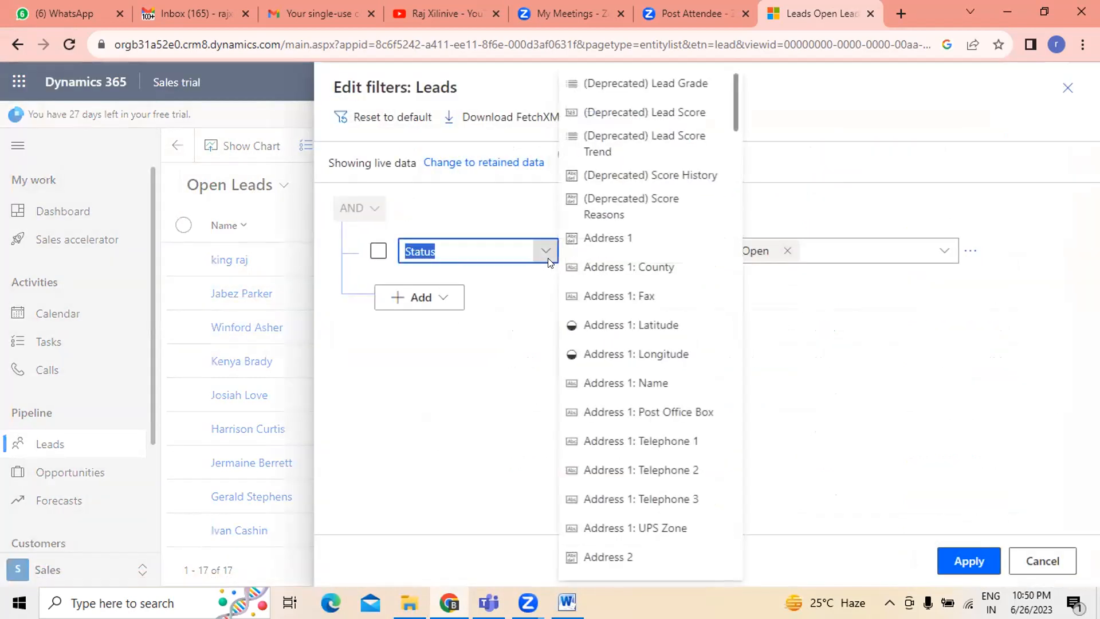
scroll(688, 351, down, 5)
scroll(689, 351, down, 5)
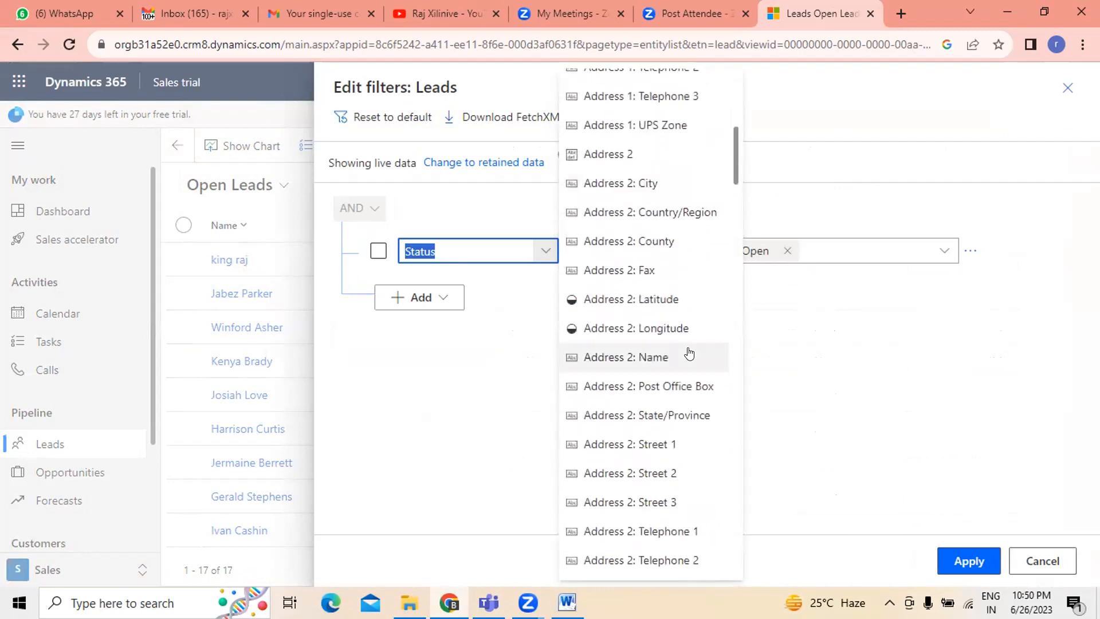
scroll(688, 351, down, 3)
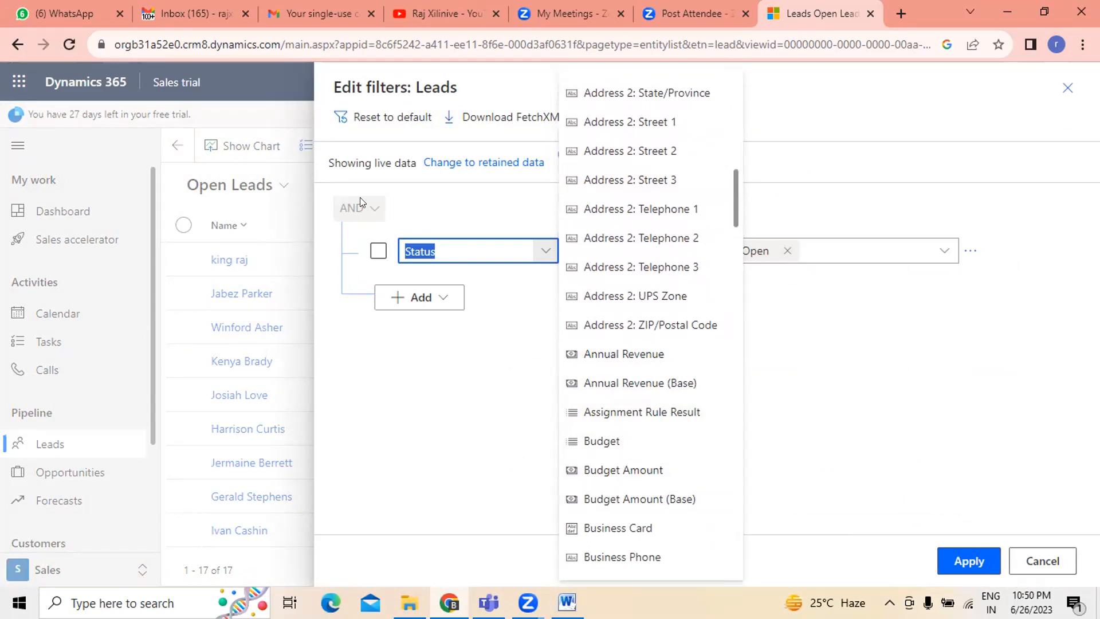
scroll(681, 305, down, 3)
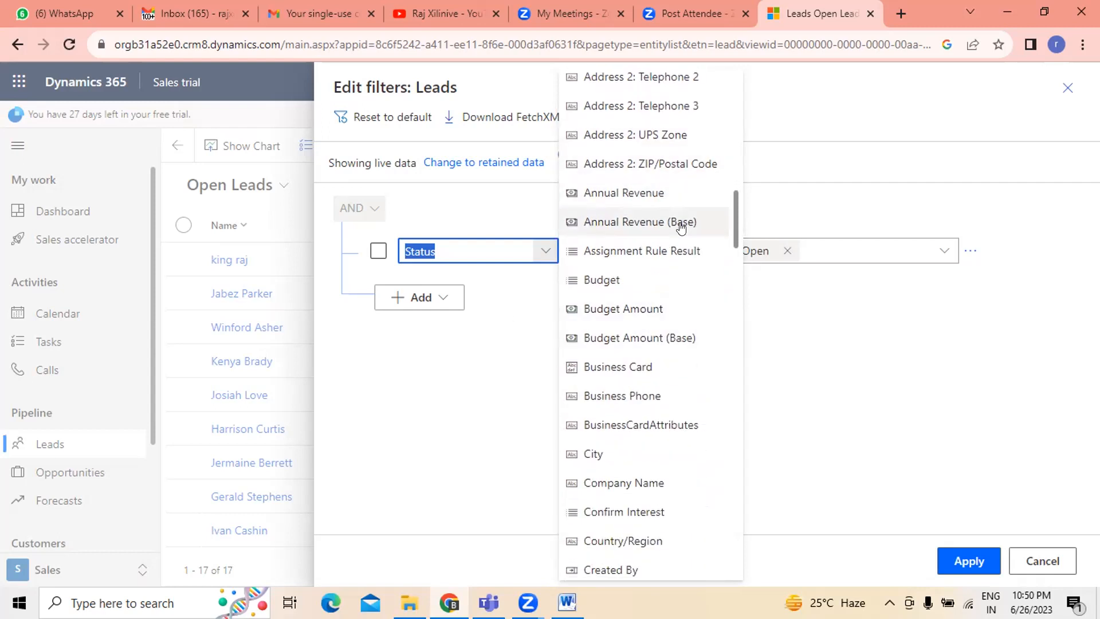
click(636, 471)
click(708, 252)
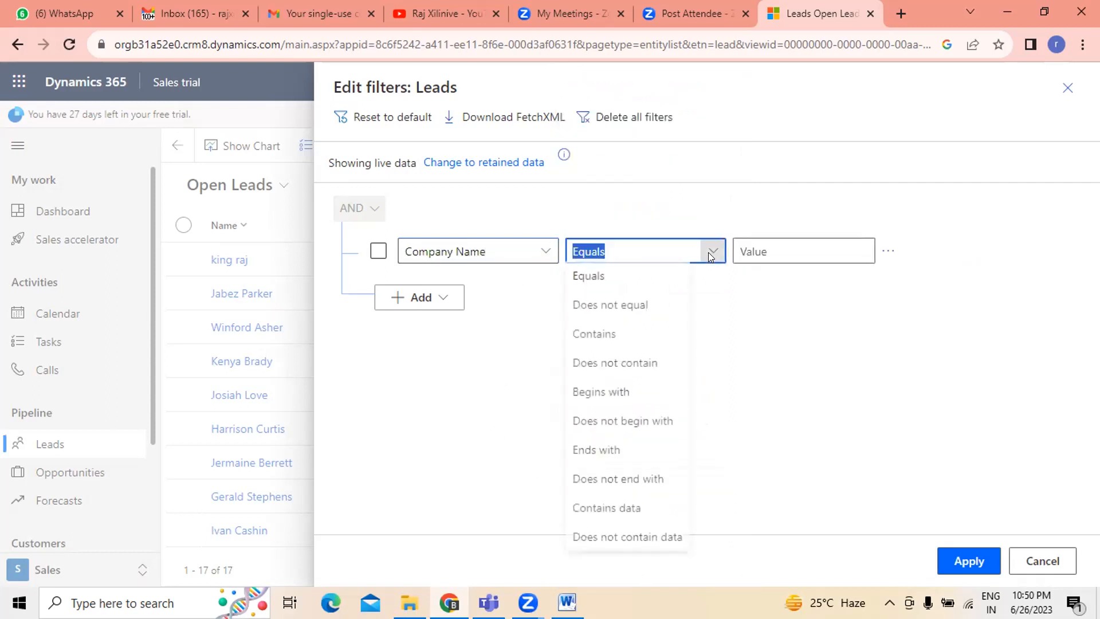
click(857, 241)
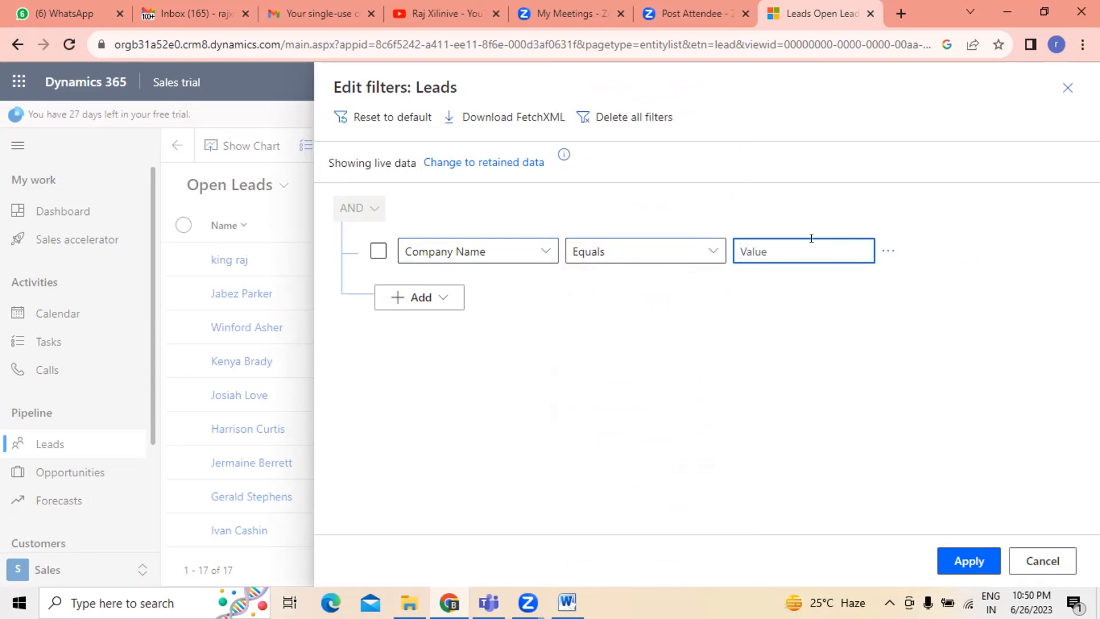
text(xyz n)
key(BackSpace)
key(BackSpace)
click(968, 558)
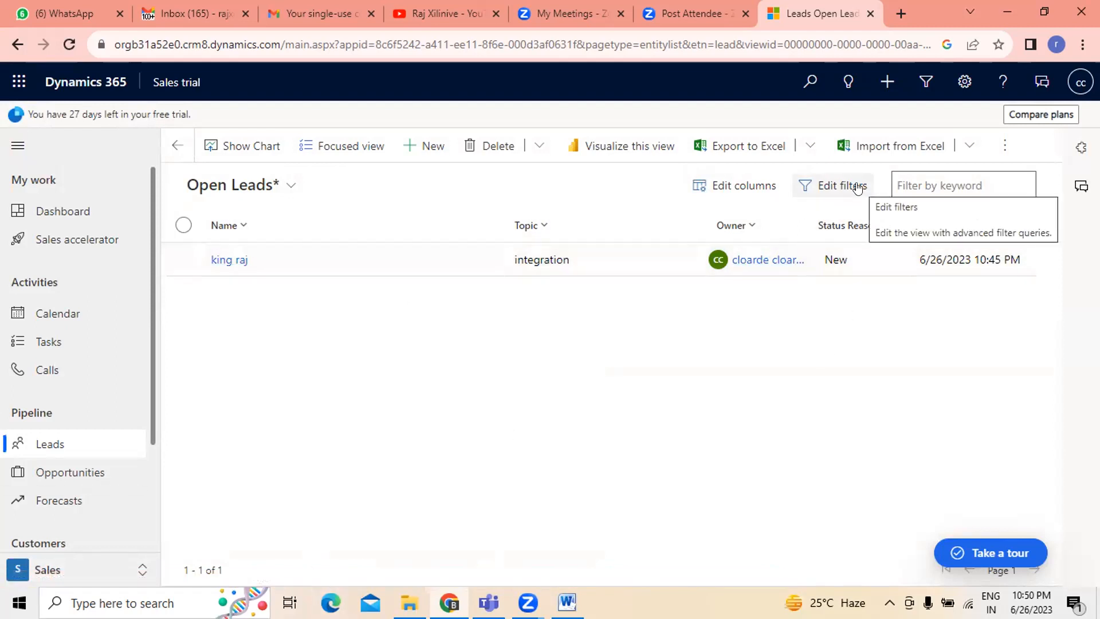
click(833, 187)
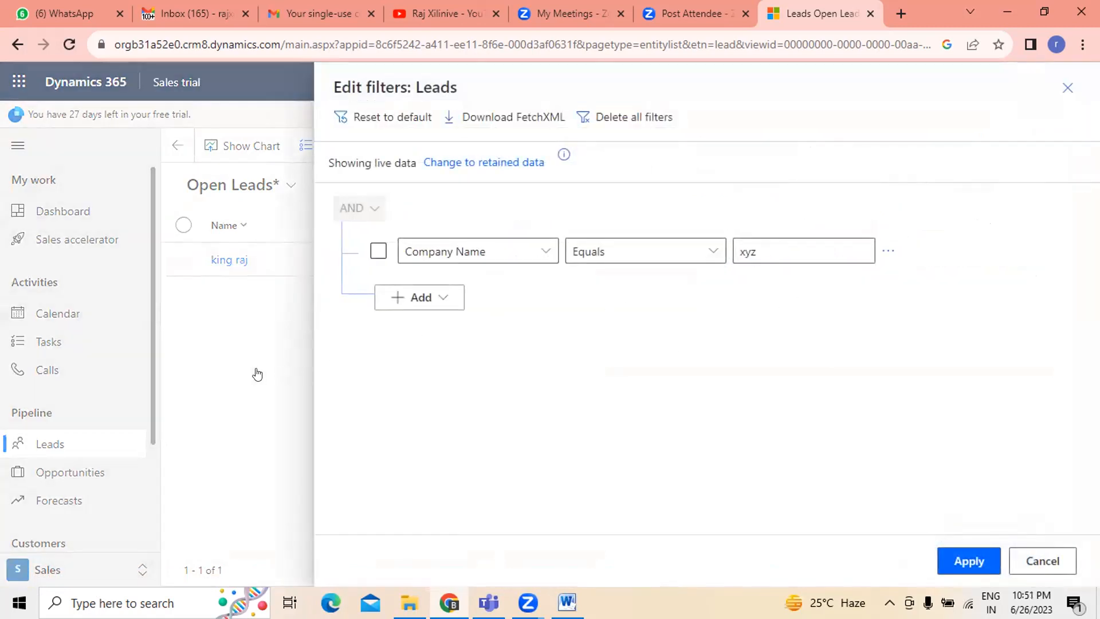
click(1058, 561)
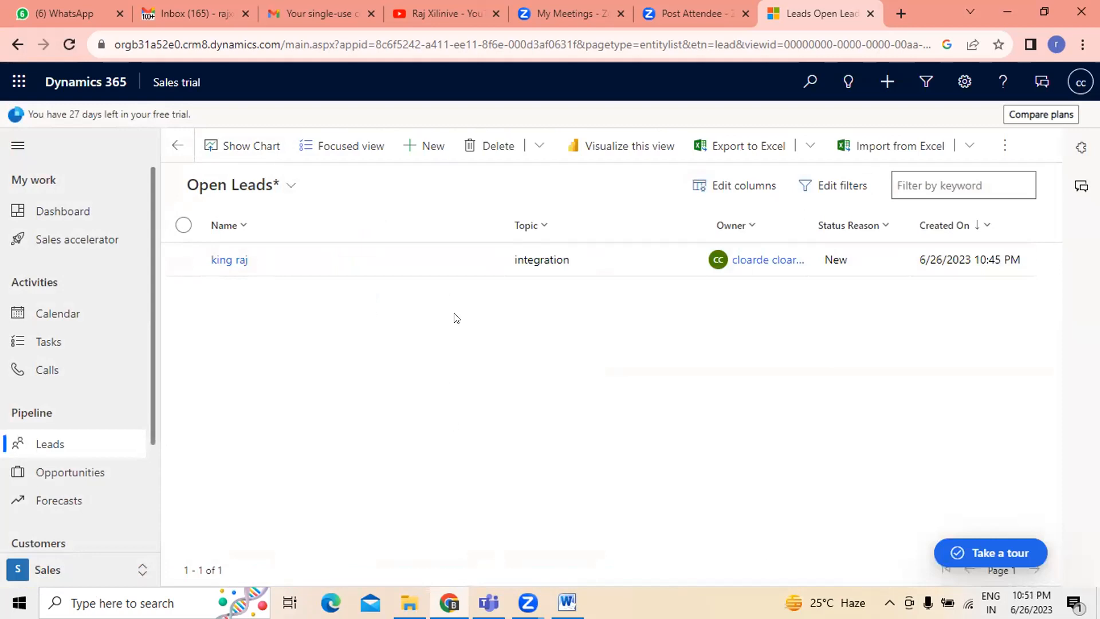
- Start a quick-create lead and enter the topic data
click(425, 148)
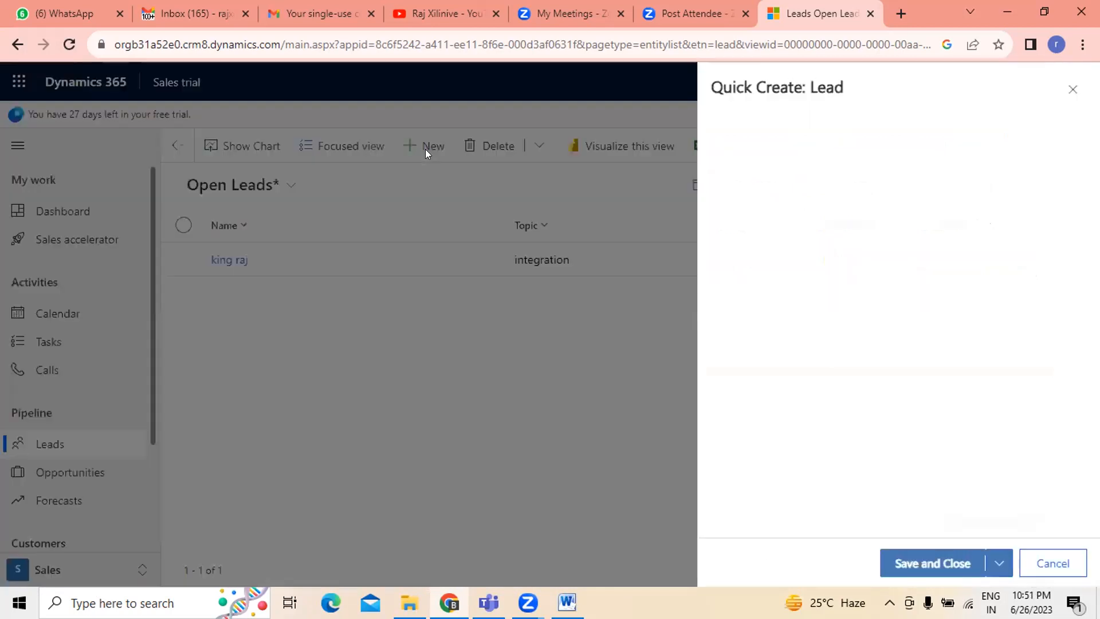
click(925, 220)
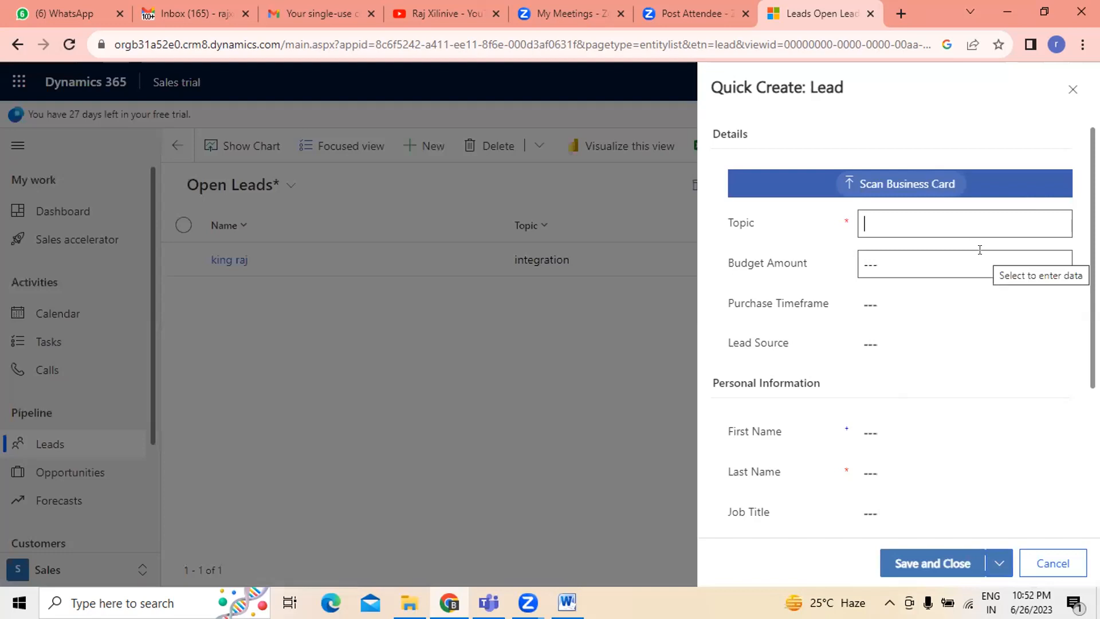
text(put )
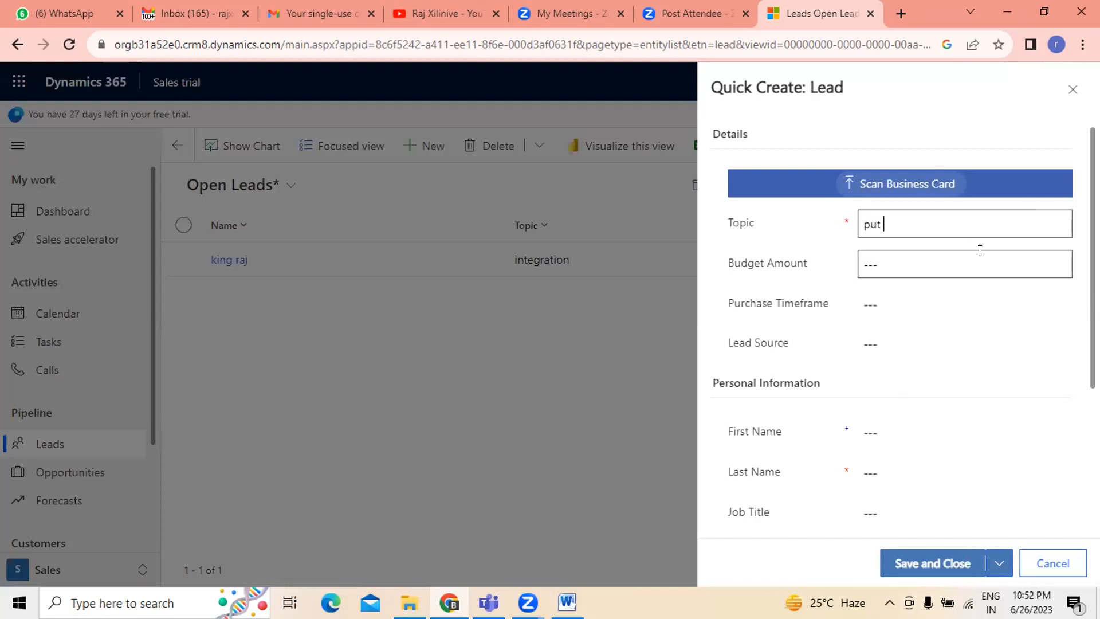
text(data)
click(882, 224)
key(BackSpace)
key(BackSpace)
key(BackSpace)
key(BackSpace)
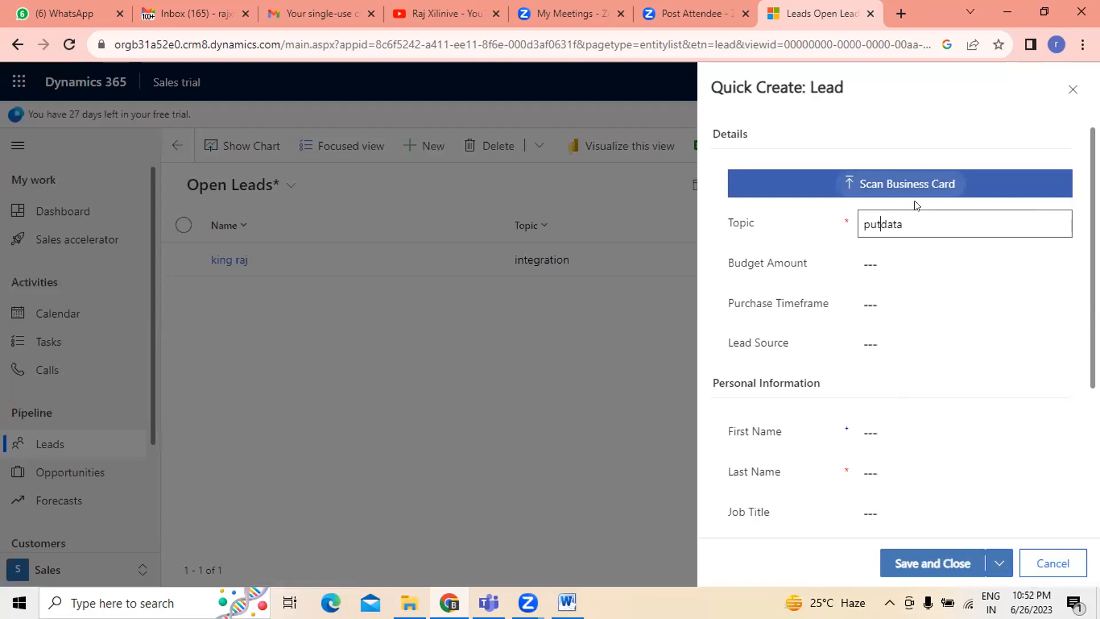
- Set the budget amount to ₹100,000, purchase timeframe to This Quarter, and lead source to Employee Referral
click(894, 254)
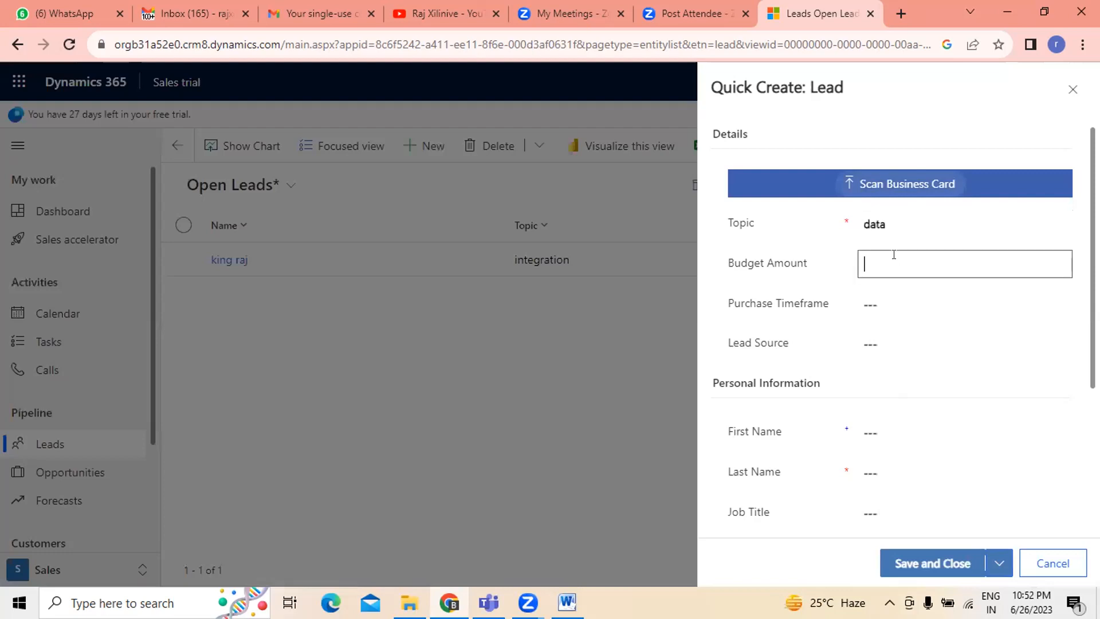
text(100000)
click(903, 309)
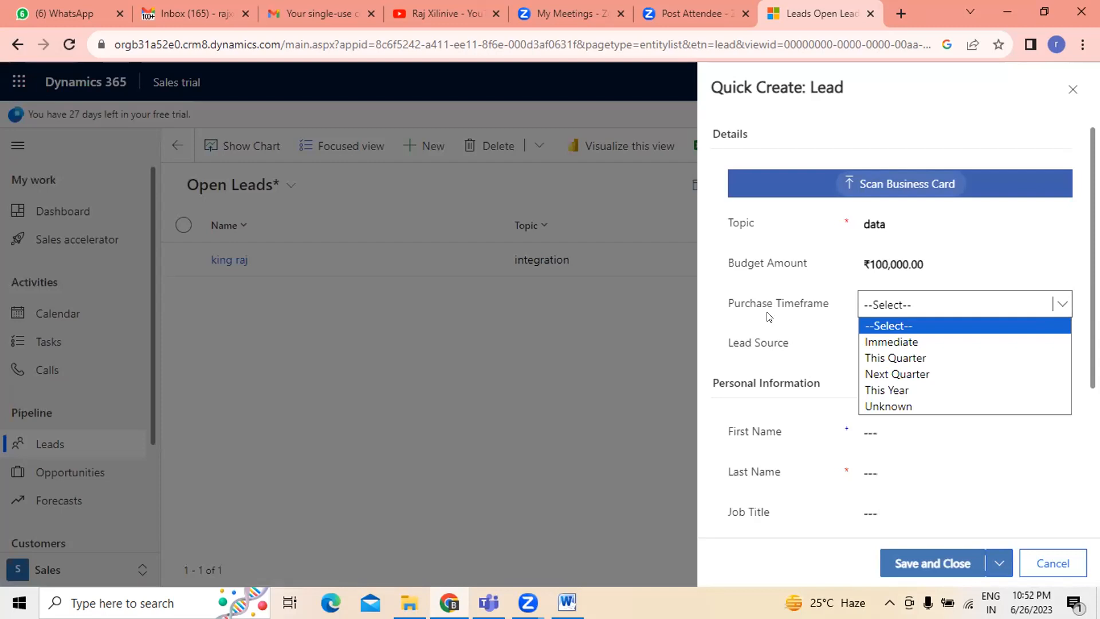
click(906, 358)
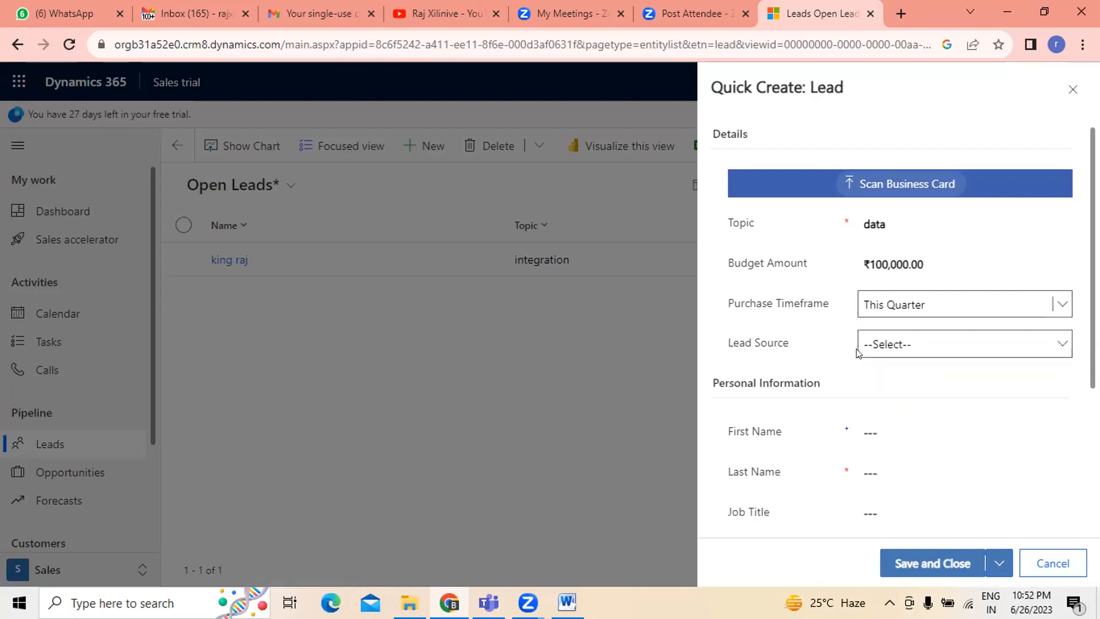
click(866, 345)
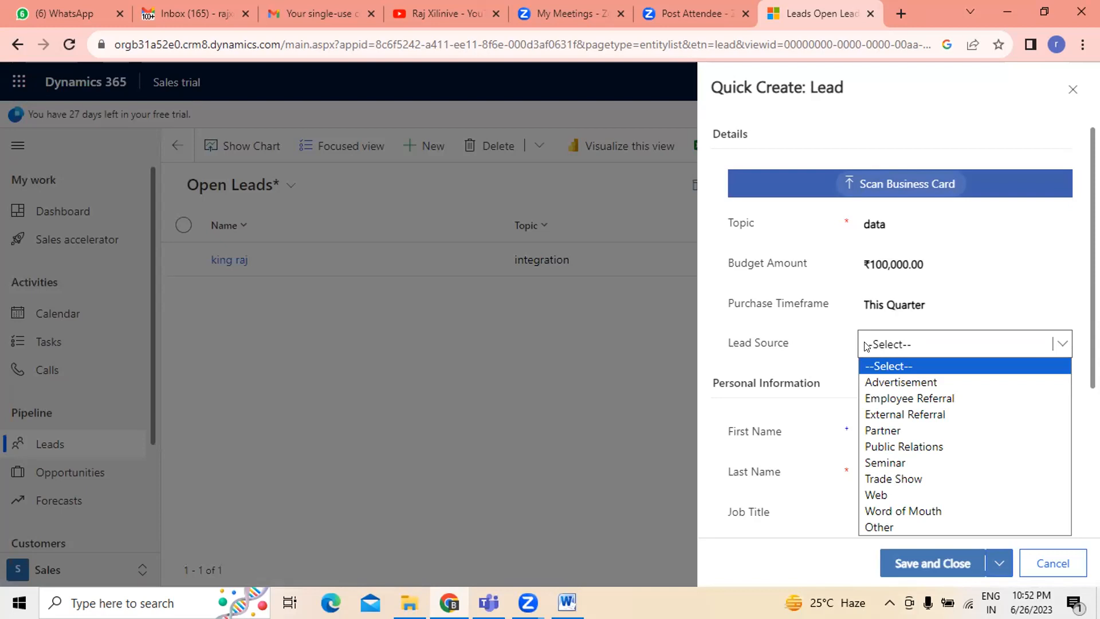
click(928, 399)
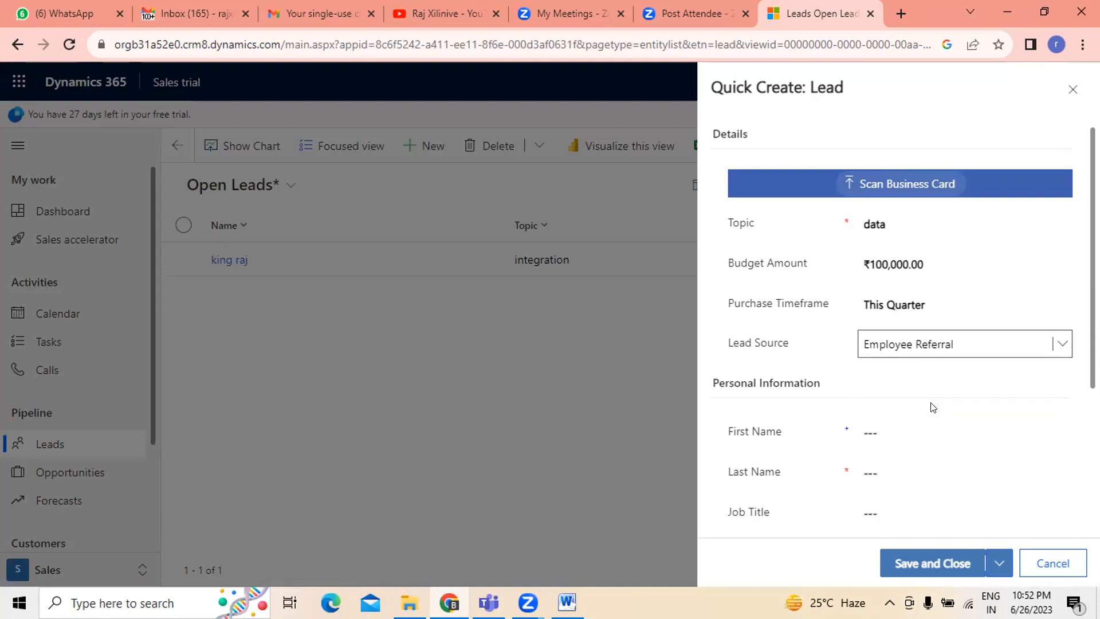
- Enter the lead's first name and last name in the personal information section
click(945, 432)
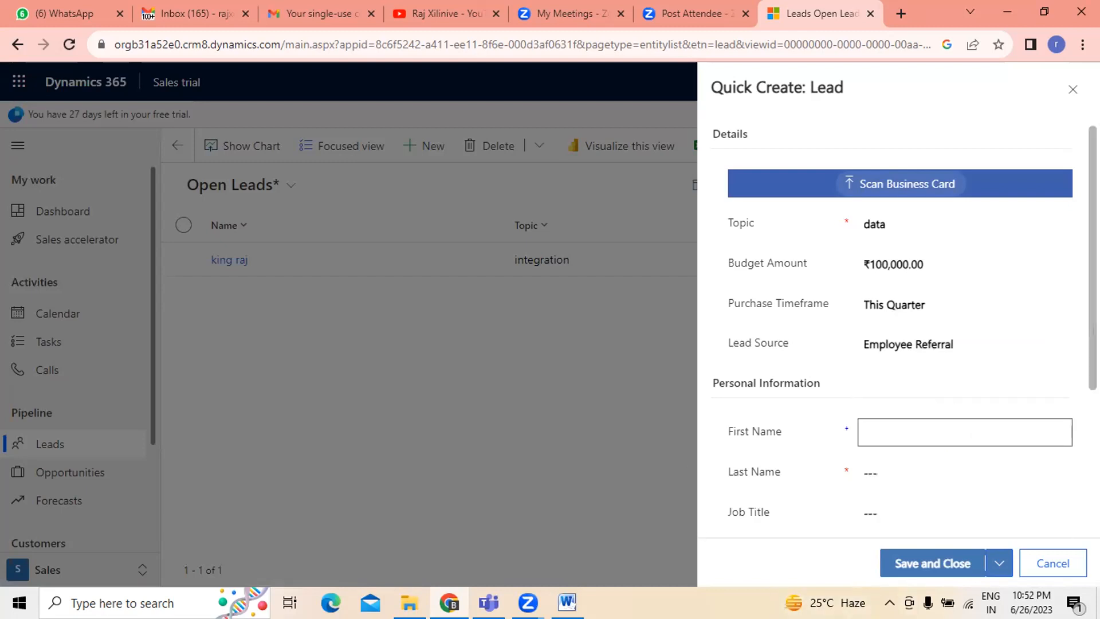
scroll(945, 432, down, 1)
scroll(899, 326, down, 3)
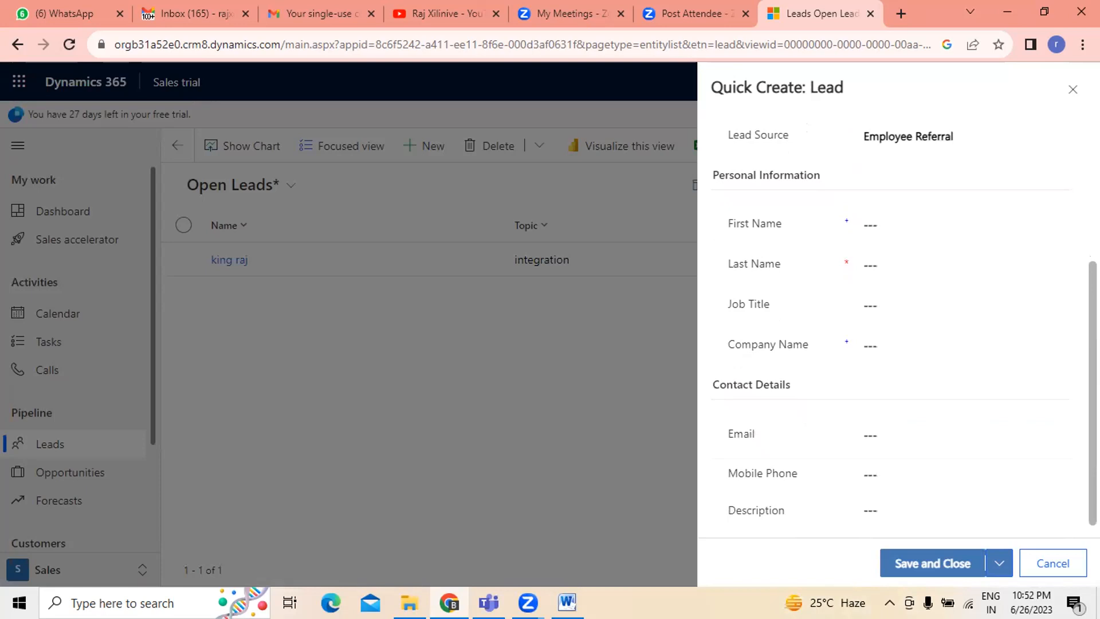
click(868, 226)
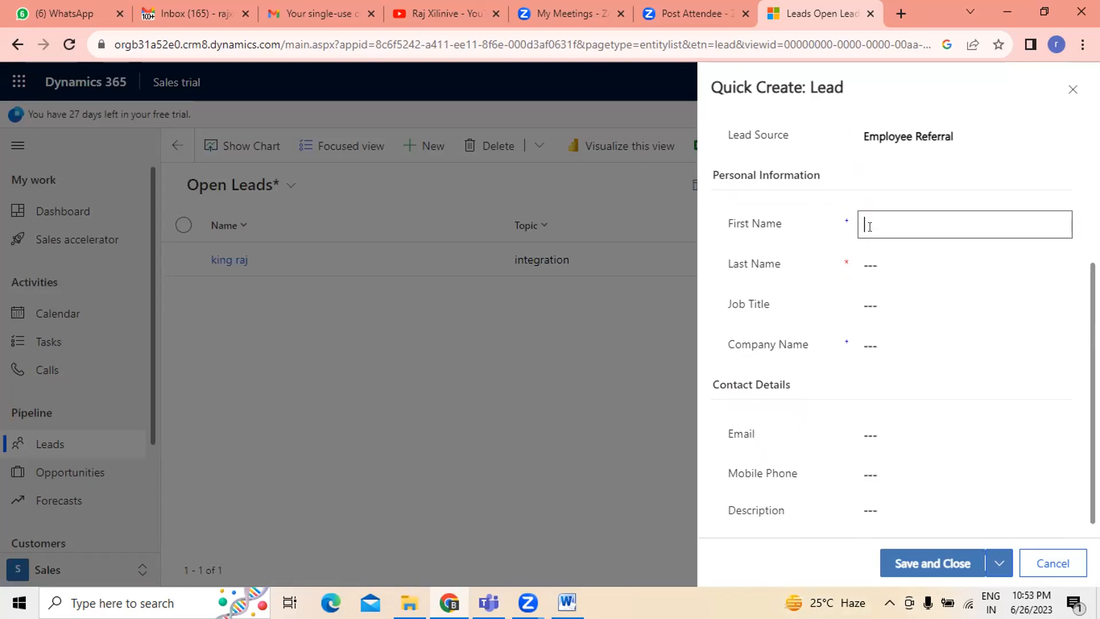
text(john)
click(873, 265)
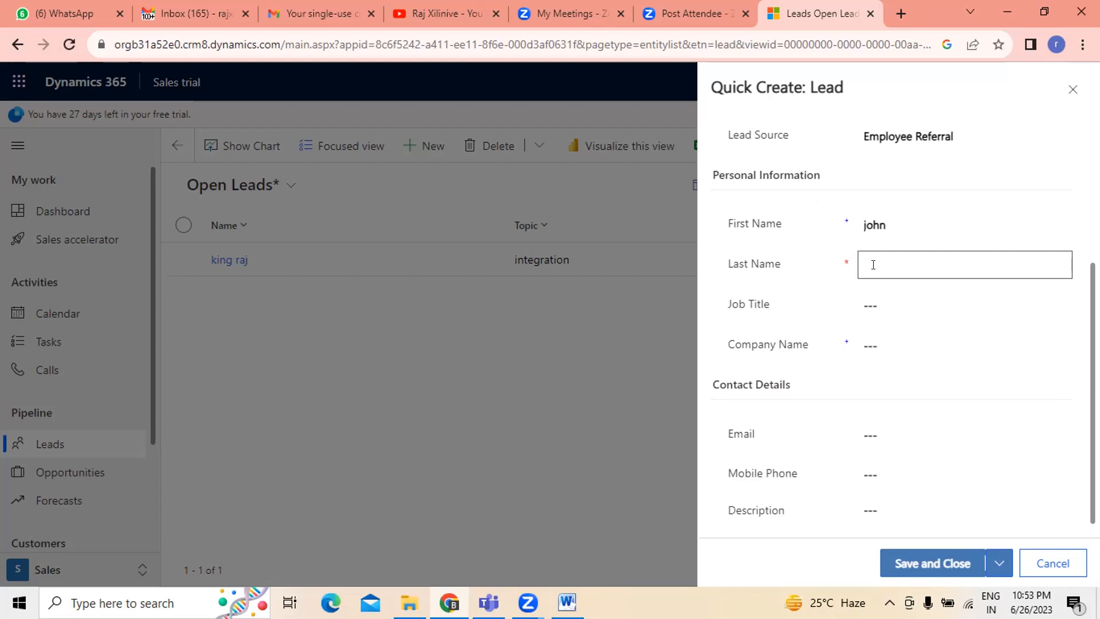
text(maths)
key(BackSpace)
- Enter job title Engineer and company name fuynt, then save and close the new lead
click(894, 308)
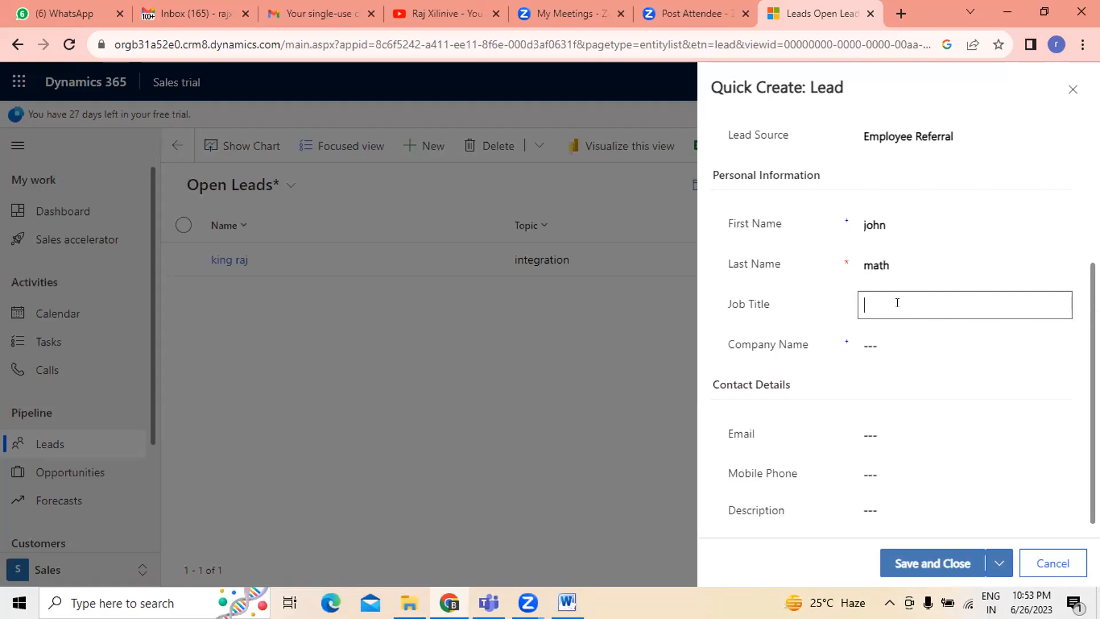
text(Engineer)
click(882, 337)
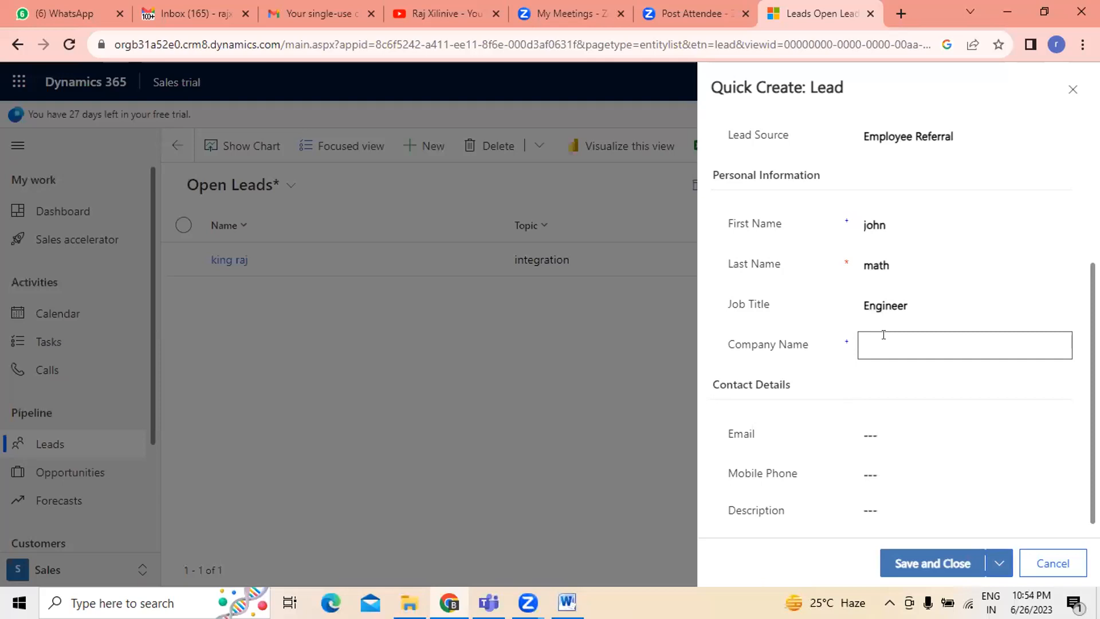
text(fu)
text(ynt)
click(898, 433)
click(926, 343)
scroll(941, 424, down, 1)
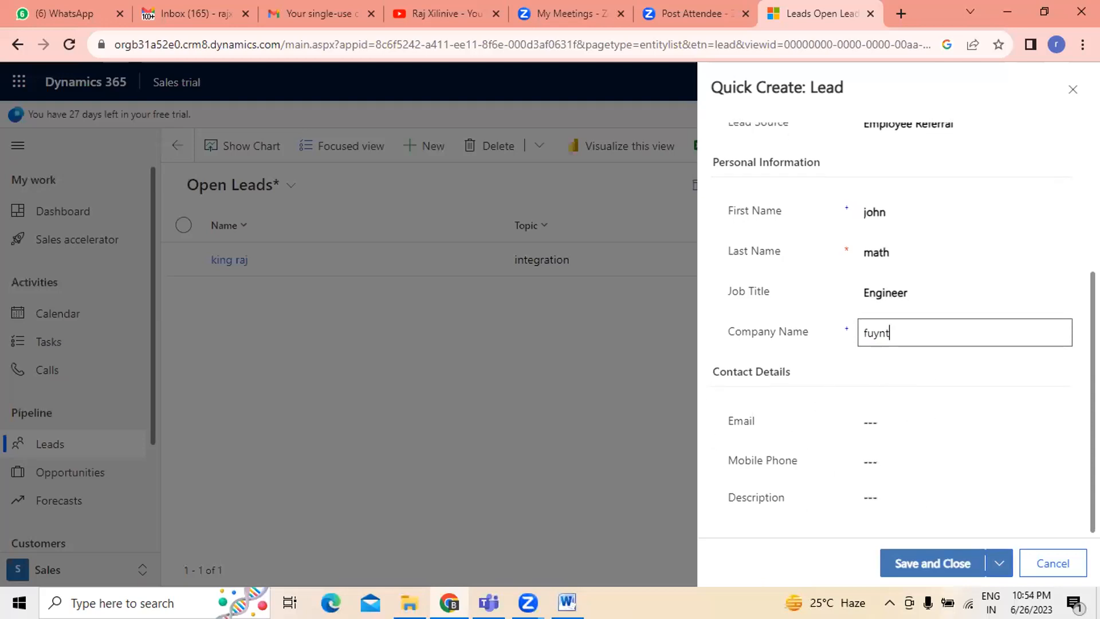
click(954, 563)
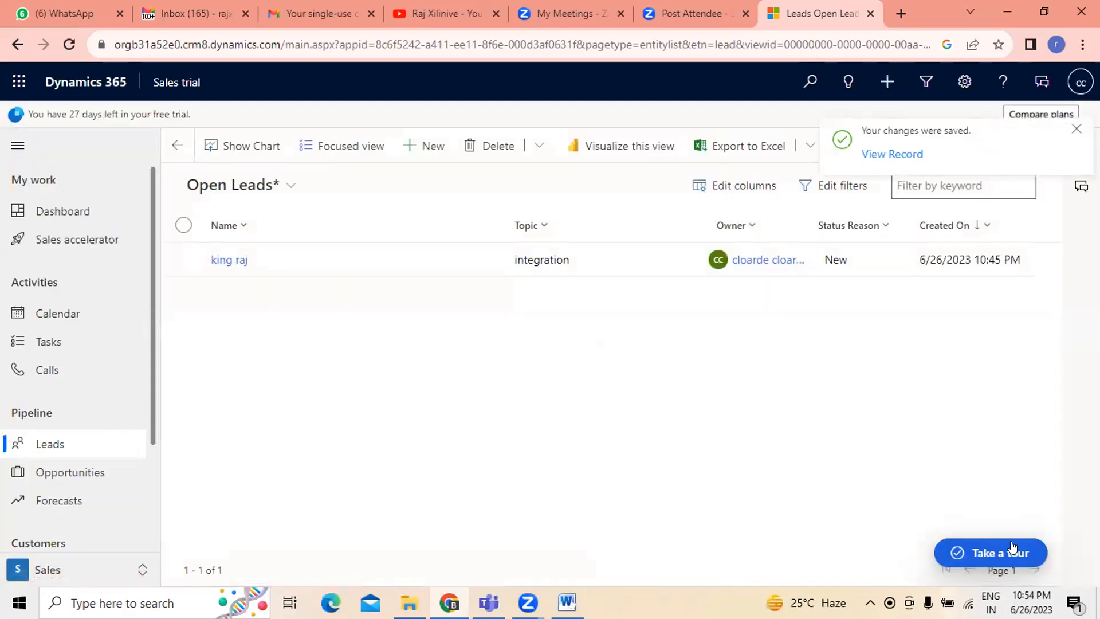
- Reload the leads list and filter it by Company Name equals fuy, then apply the filter
click(67, 35)
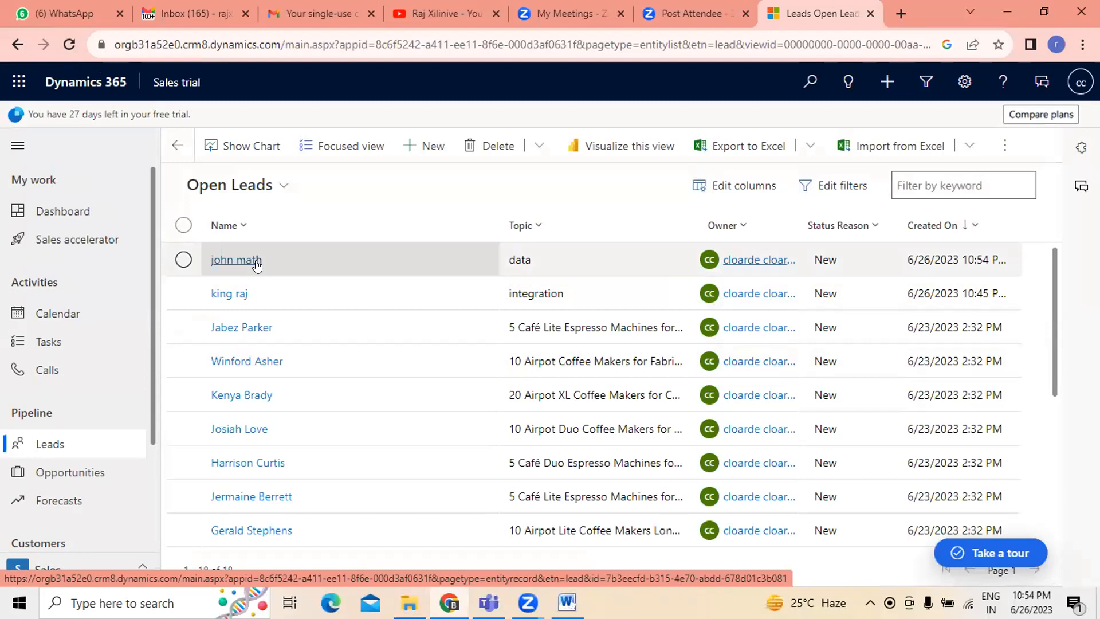
click(857, 187)
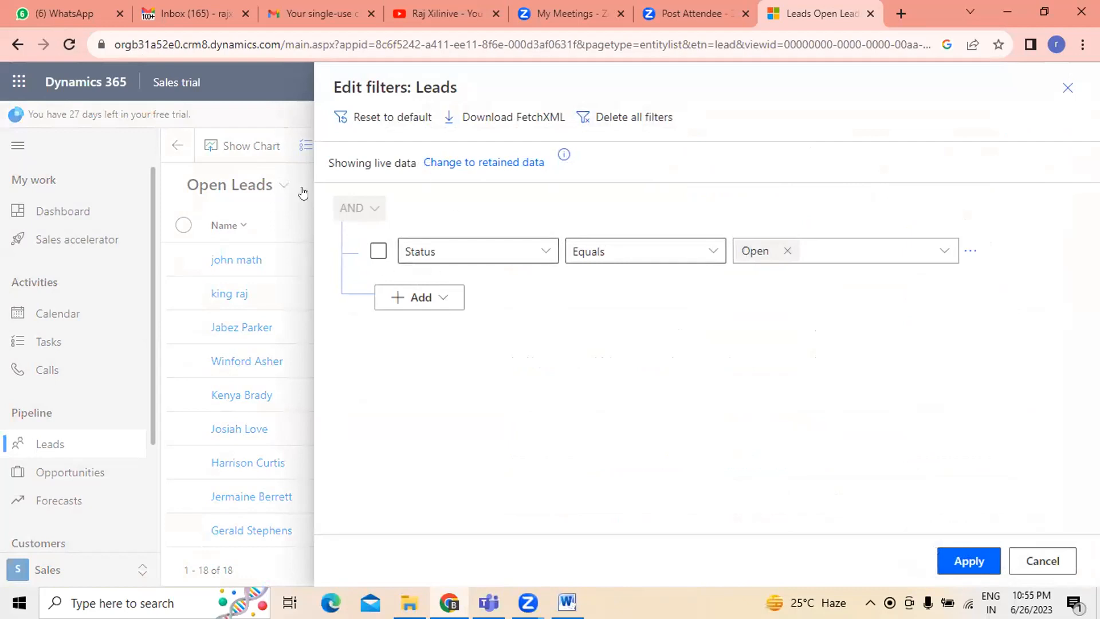
click(545, 251)
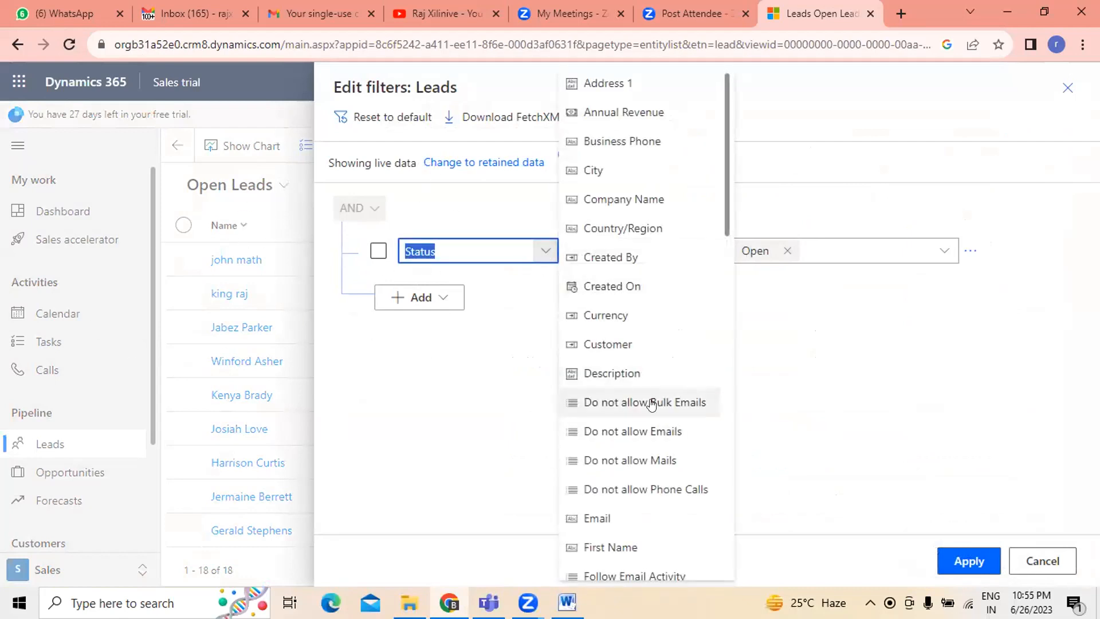
scroll(651, 404, down, 3)
scroll(651, 405, down, 7)
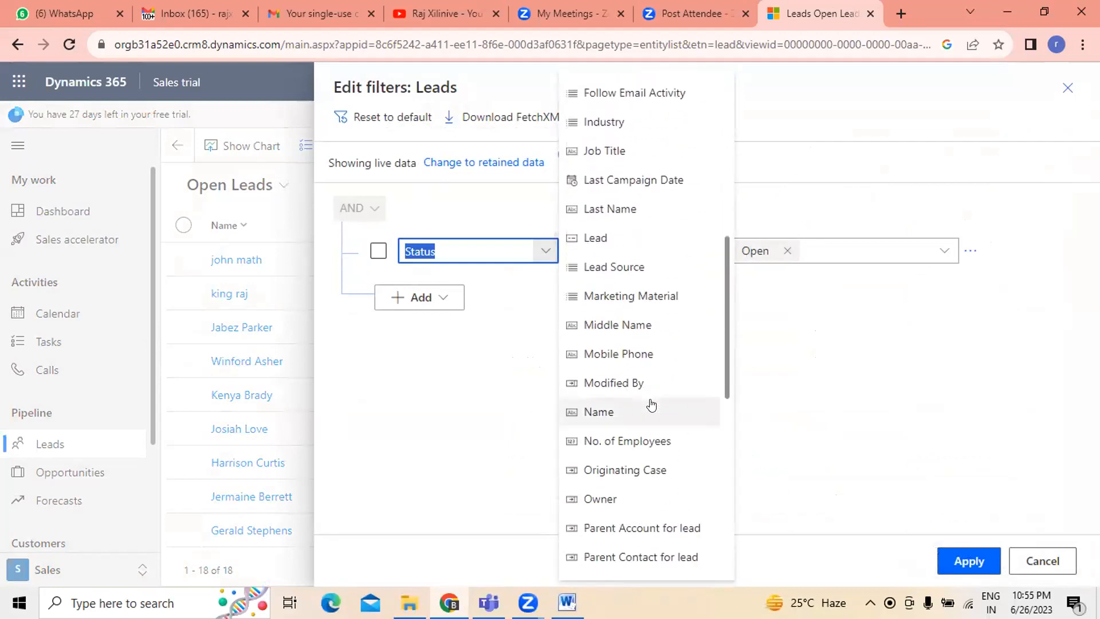
scroll(652, 404, down, 8)
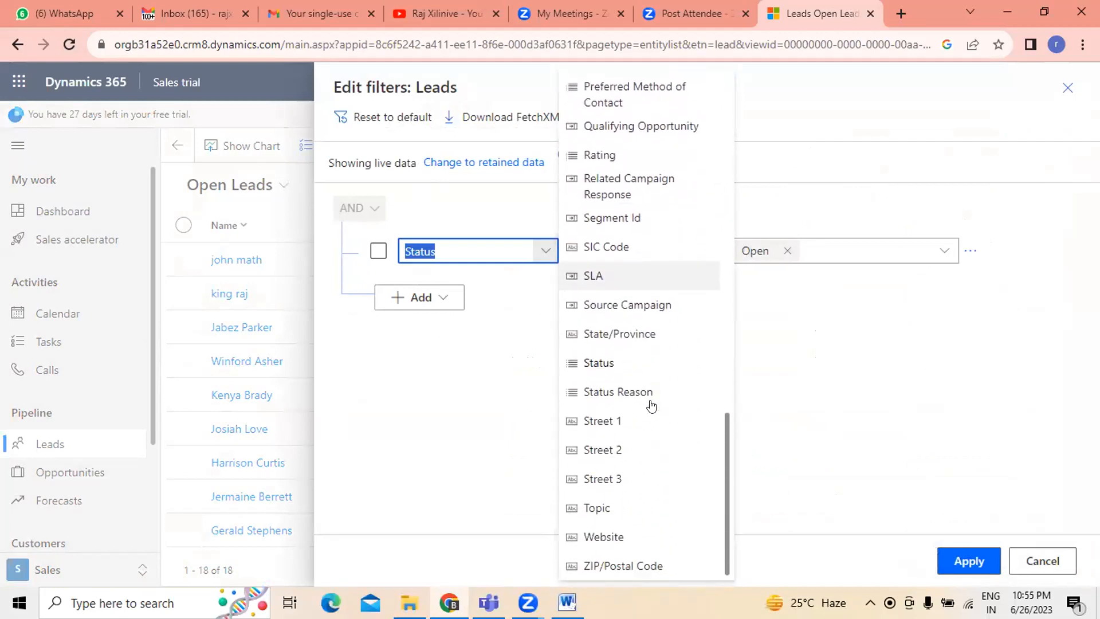
scroll(651, 404, up, 4)
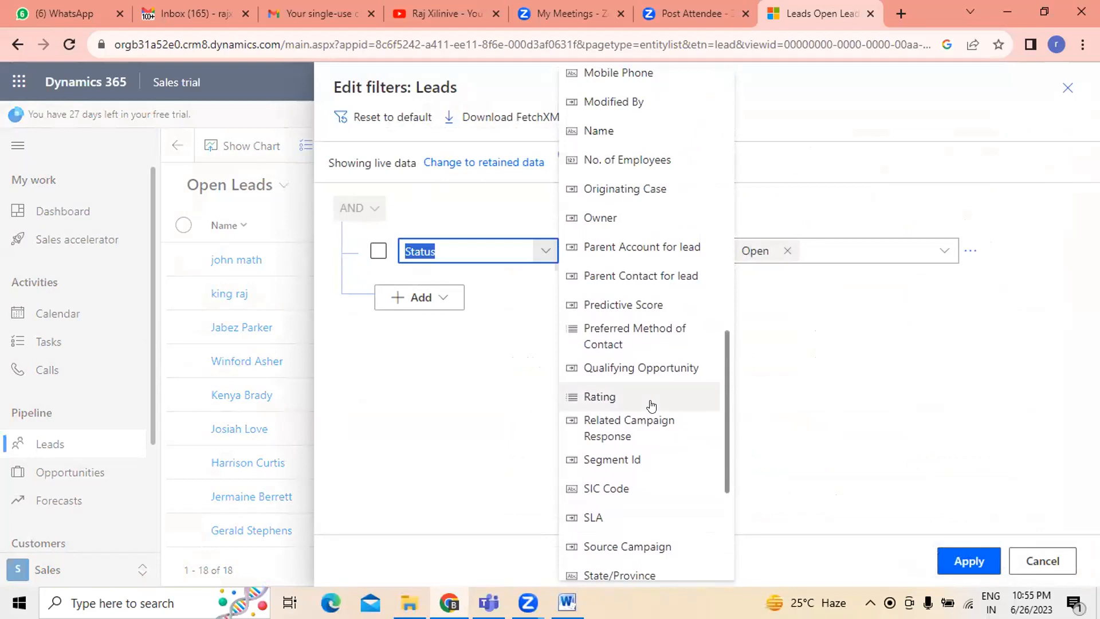
scroll(651, 405, up, 12)
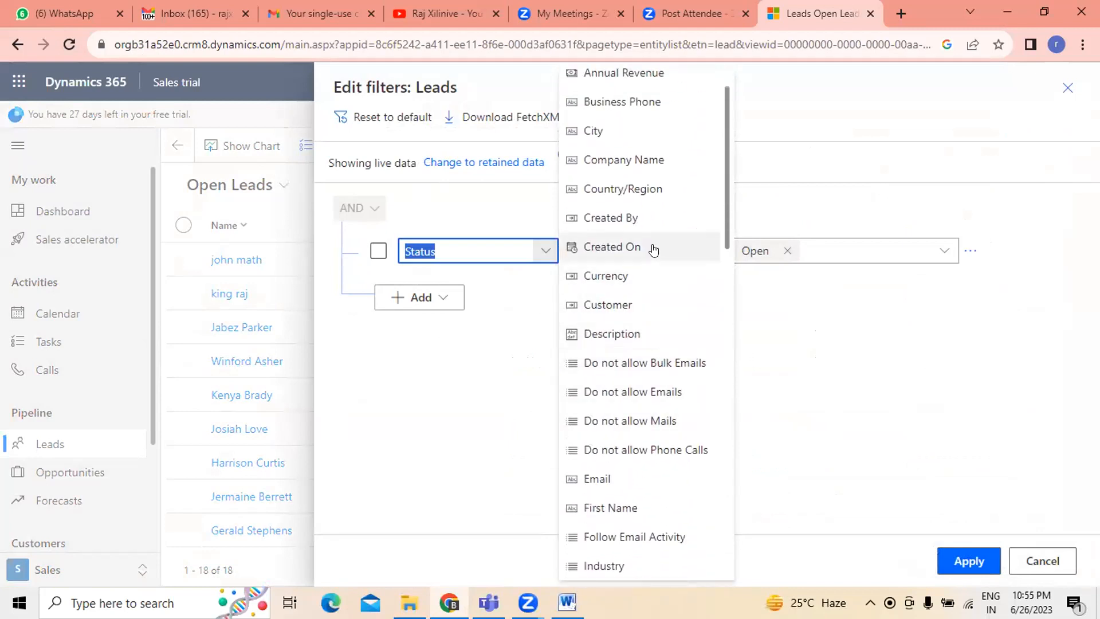
click(645, 164)
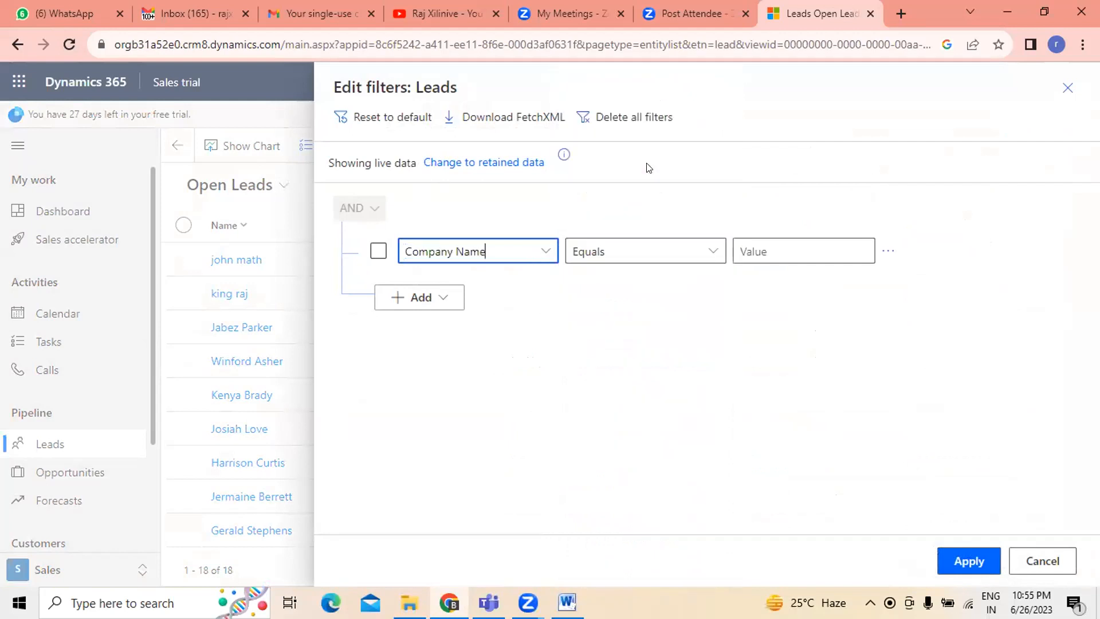
click(709, 250)
click(605, 277)
click(808, 242)
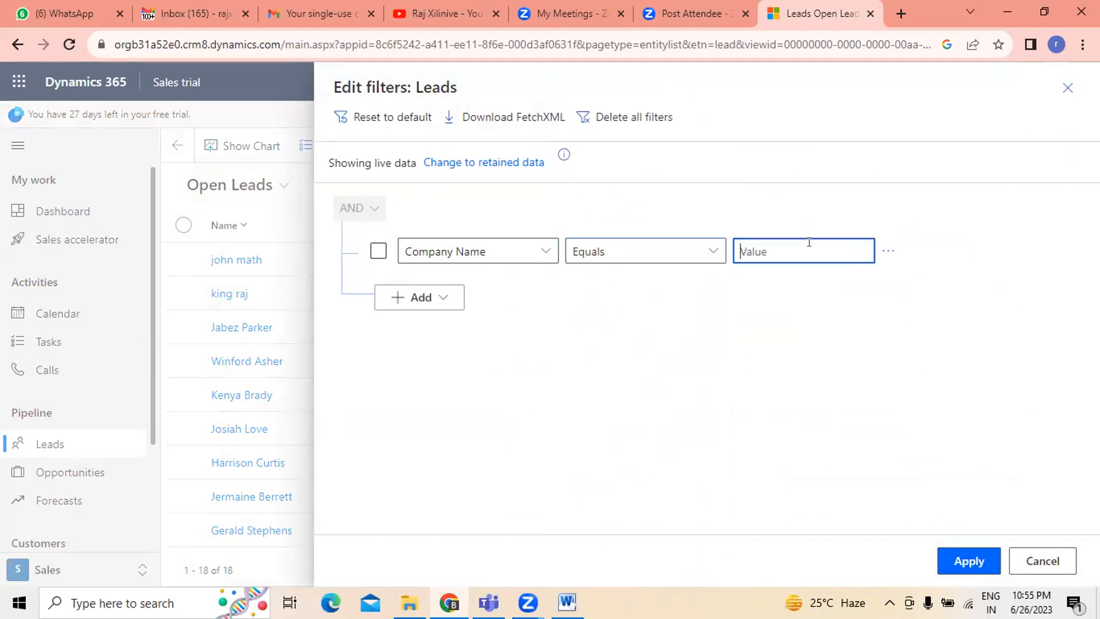
text(fuy)
click(947, 561)
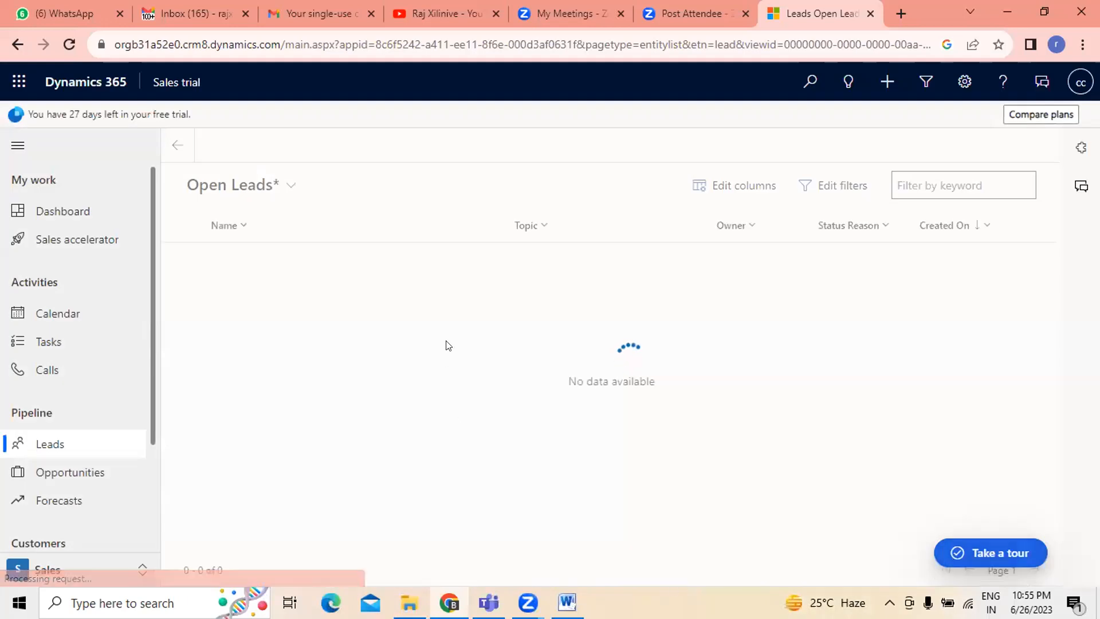
click(846, 187)
click(509, 245)
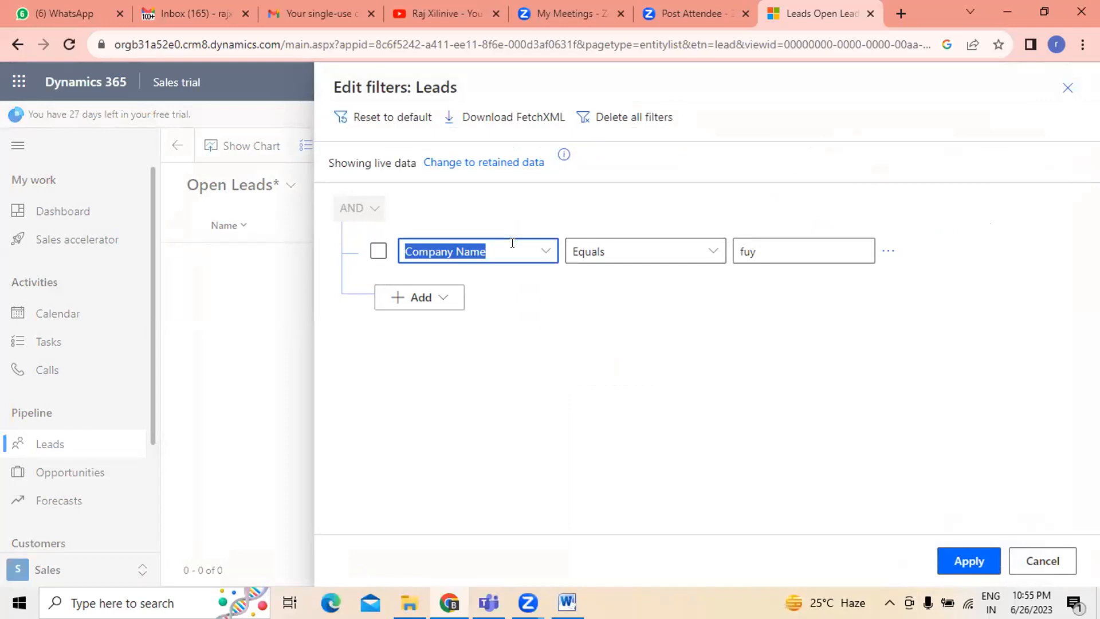
click(161, 372)
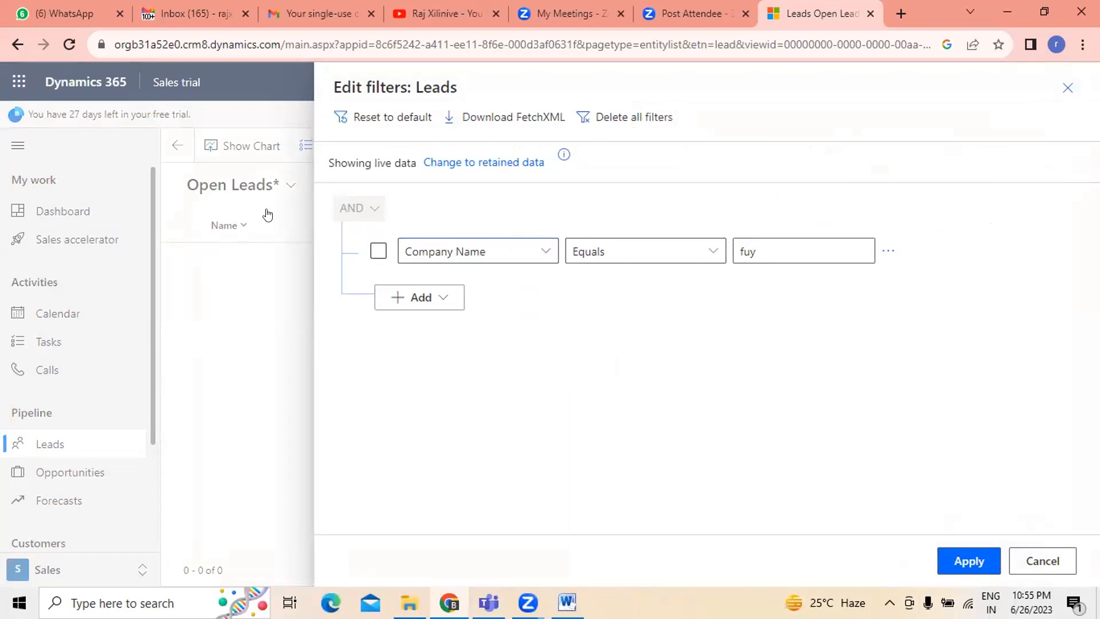
click(1046, 570)
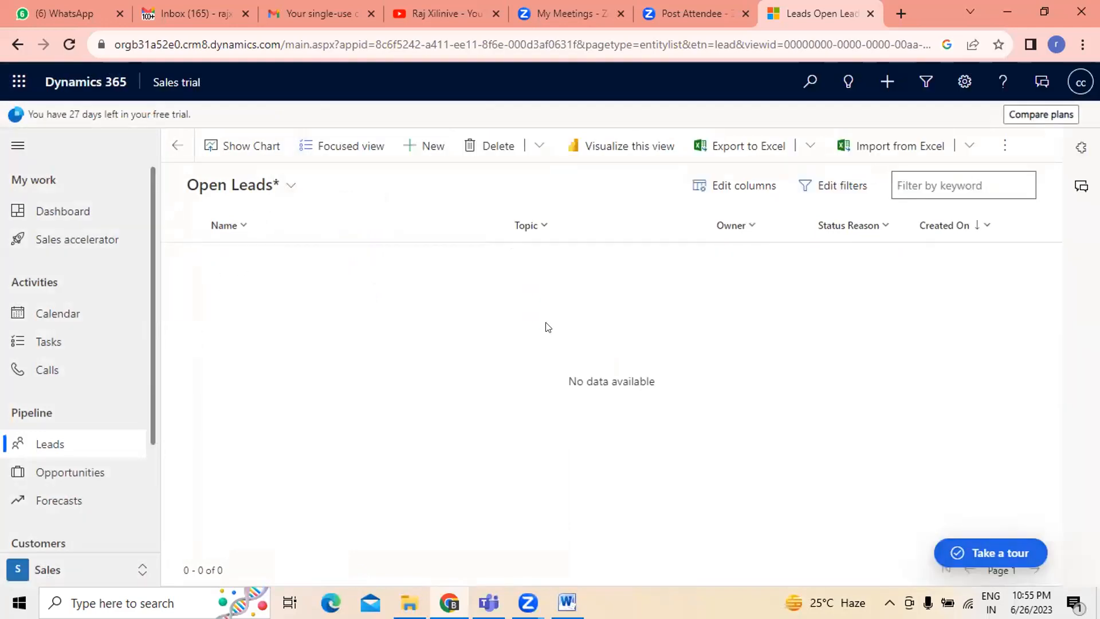
- Switch to the All Leads view and open the newly created lead's record to review its details
click(292, 185)
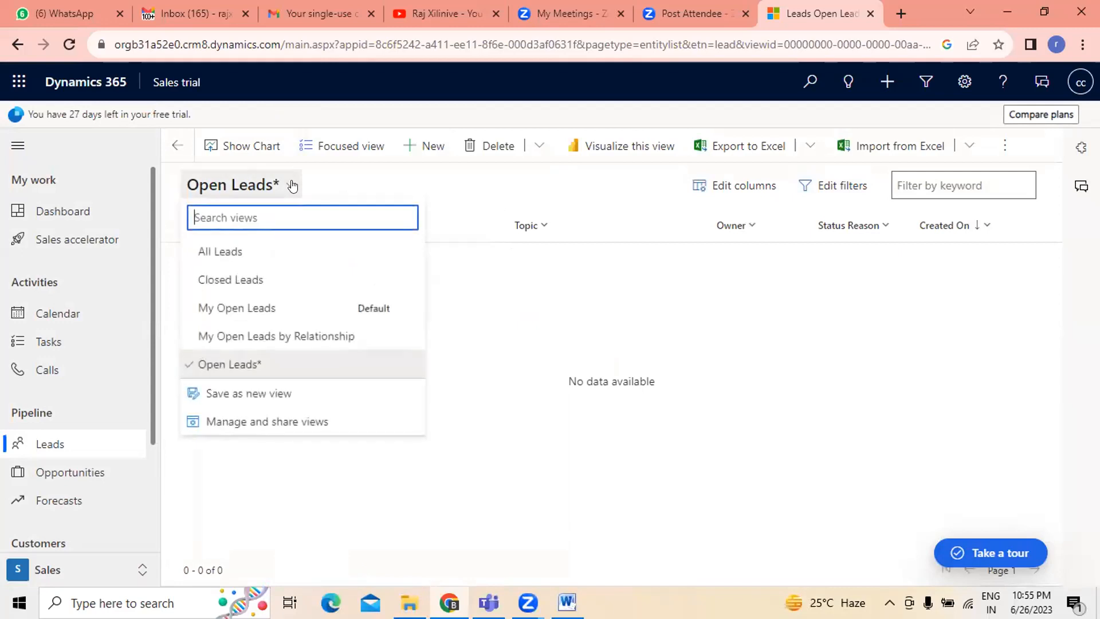
click(226, 251)
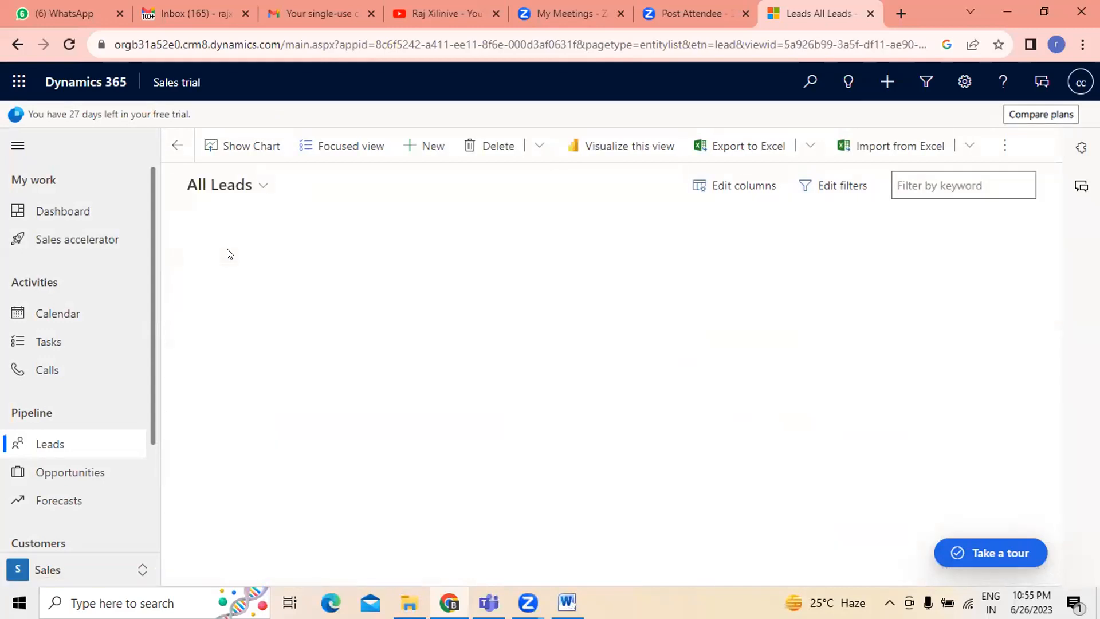
click(221, 256)
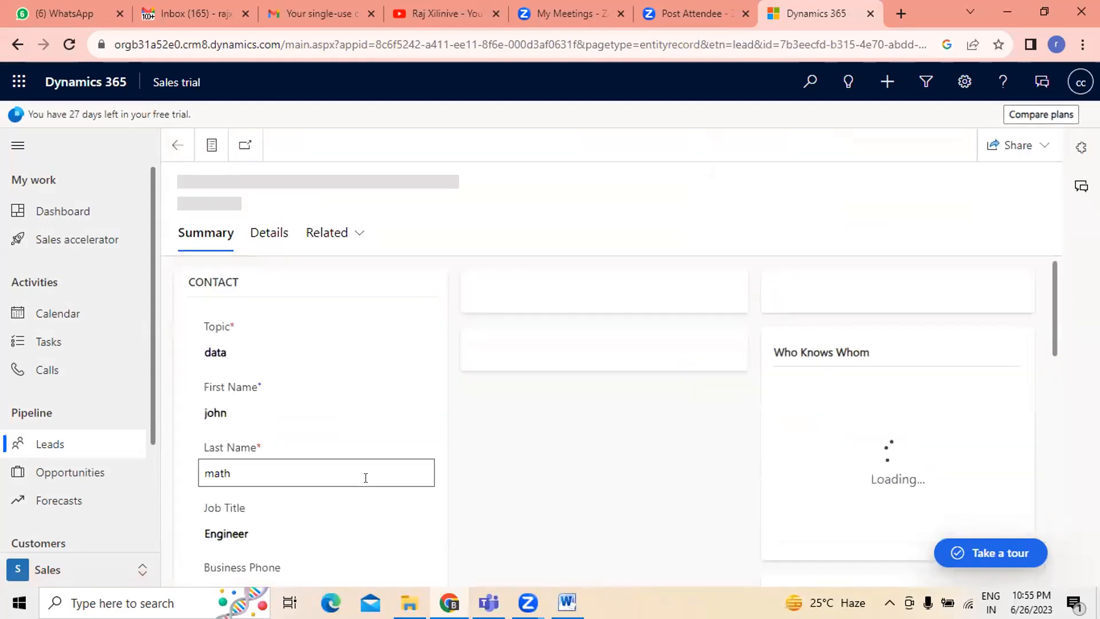
scroll(364, 476, down, 3)
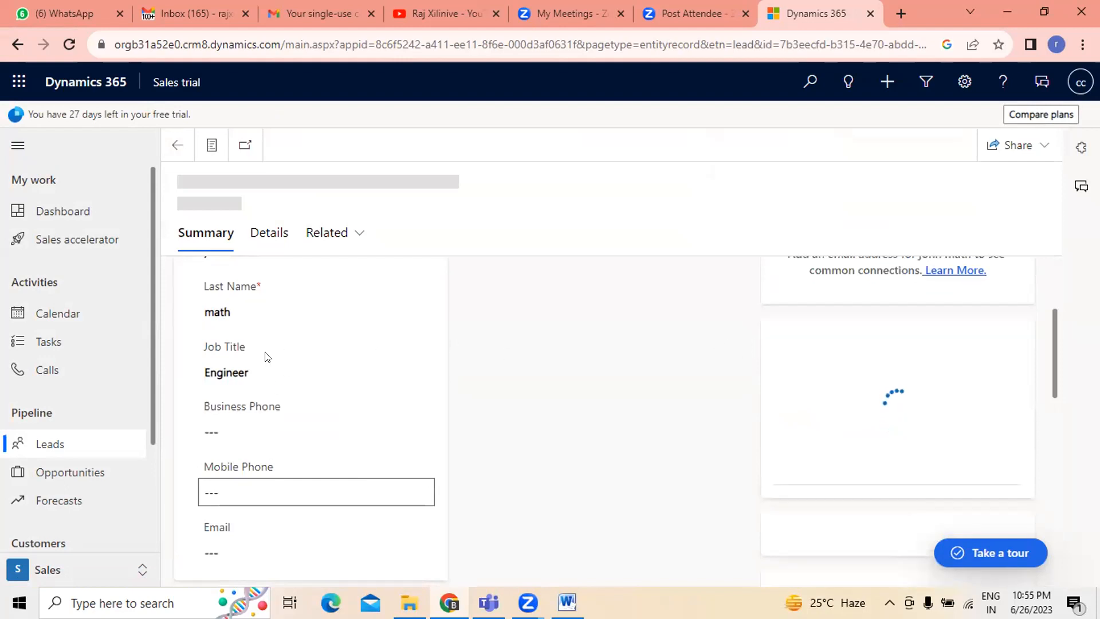
scroll(310, 384, down, 4)
scroll(304, 462, down, 5)
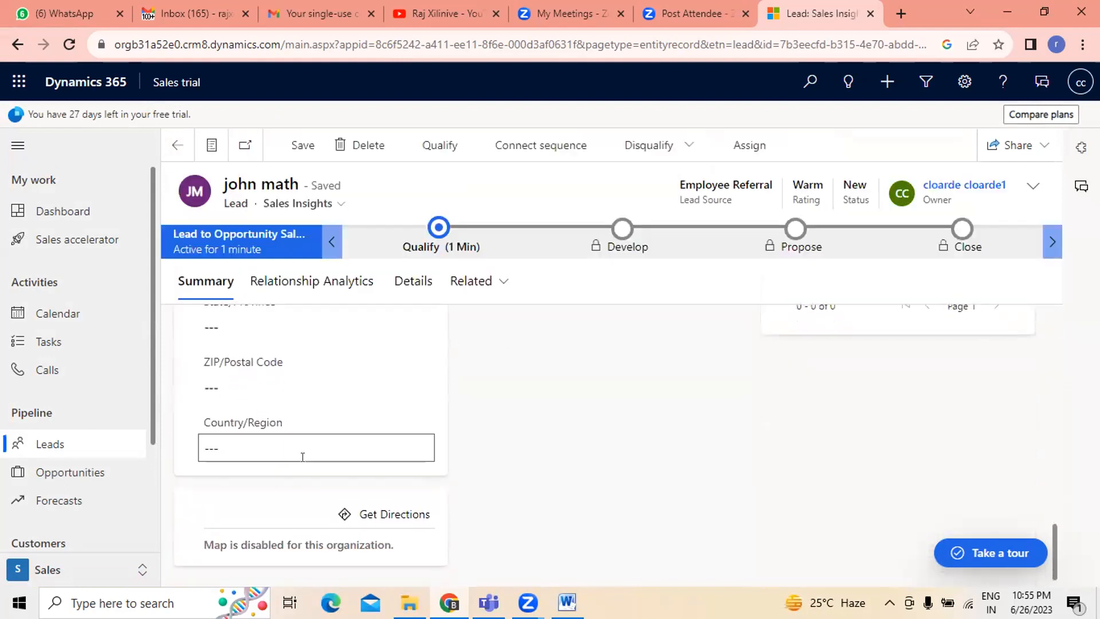
- Scroll the lead record to the company section and copy the company name fuynt
scroll(301, 456, up, 7)
scroll(297, 450, up, 3)
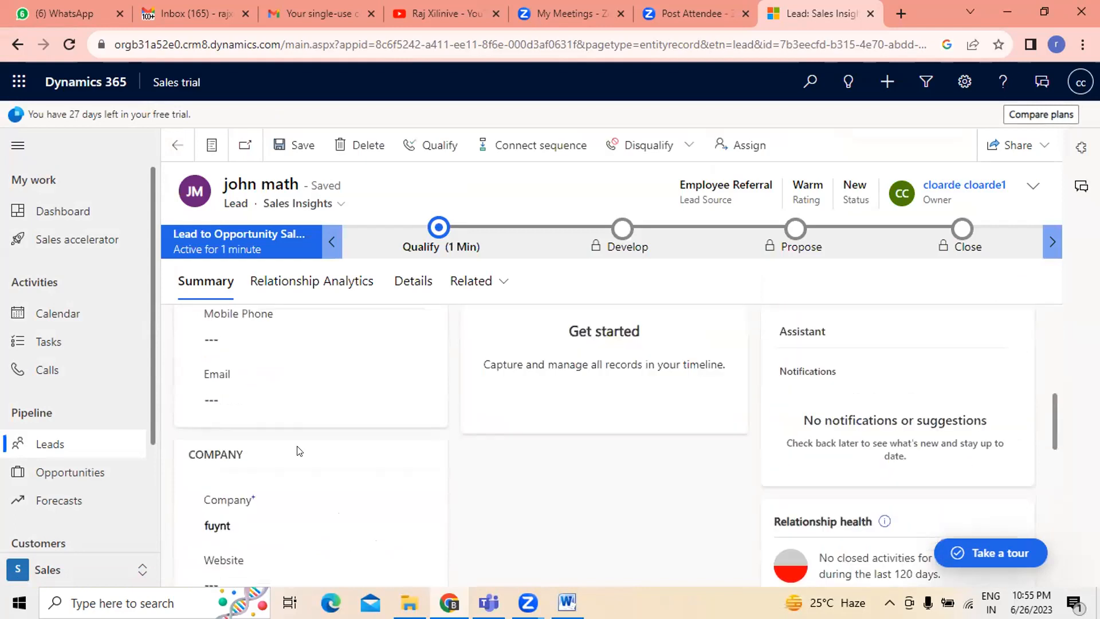
scroll(287, 508, down, 2)
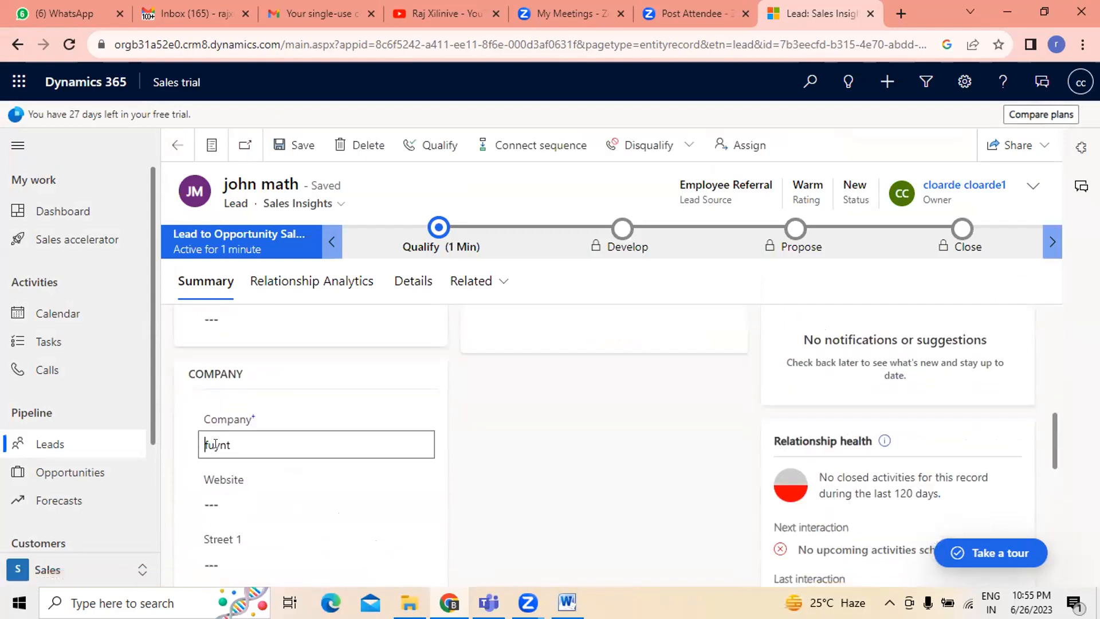
double_click(201, 445)
right_click(227, 444)
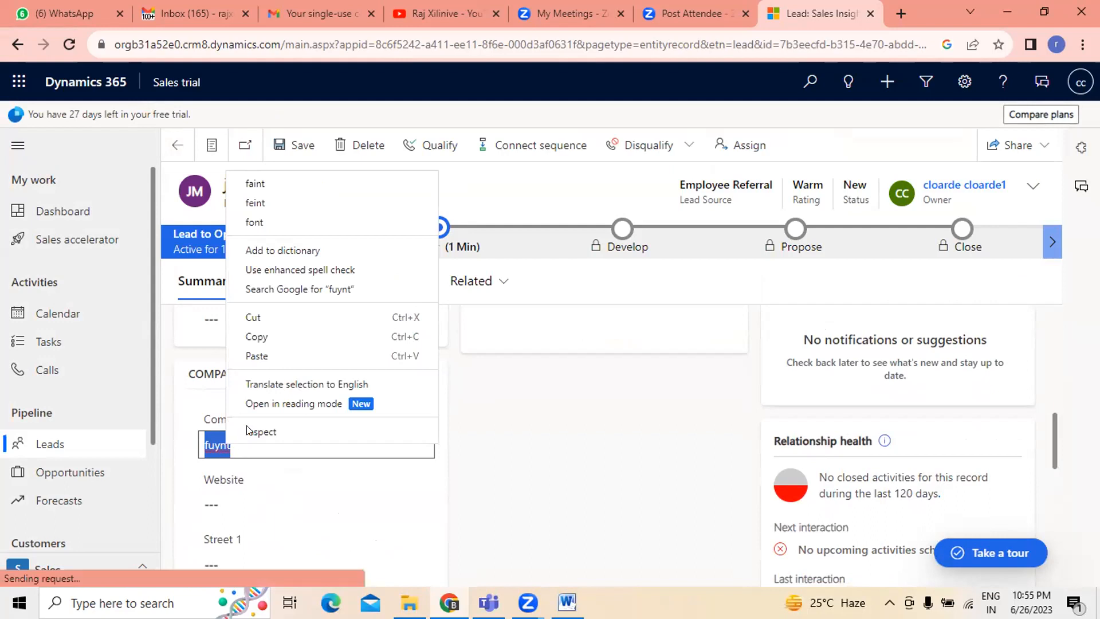
click(264, 338)
click(575, 537)
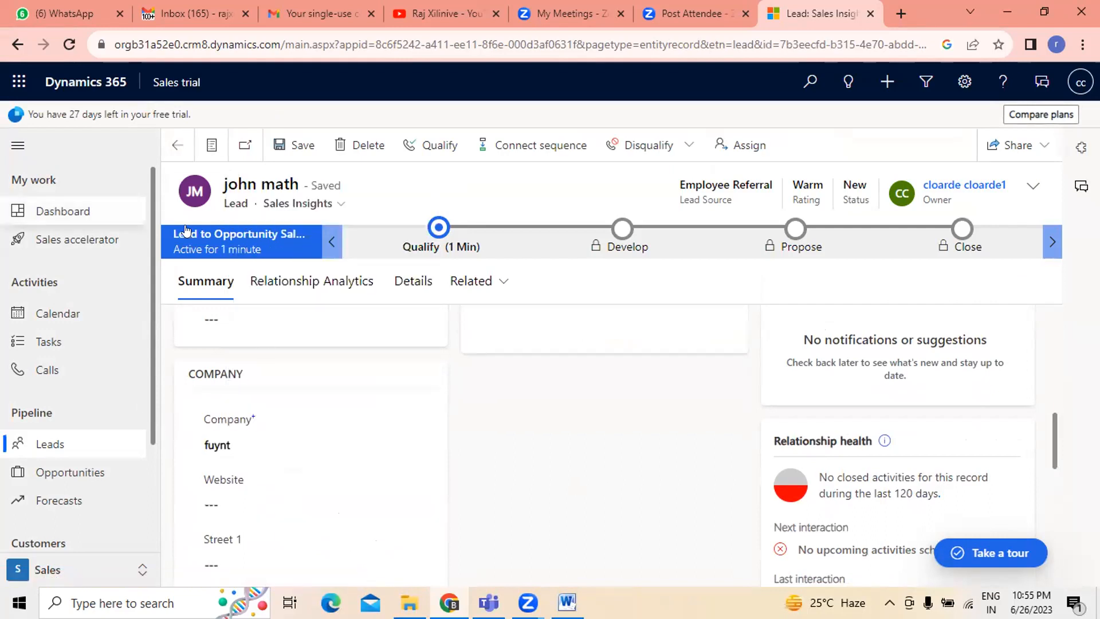
- Check the lead's available forms, then return to the leads list
click(338, 207)
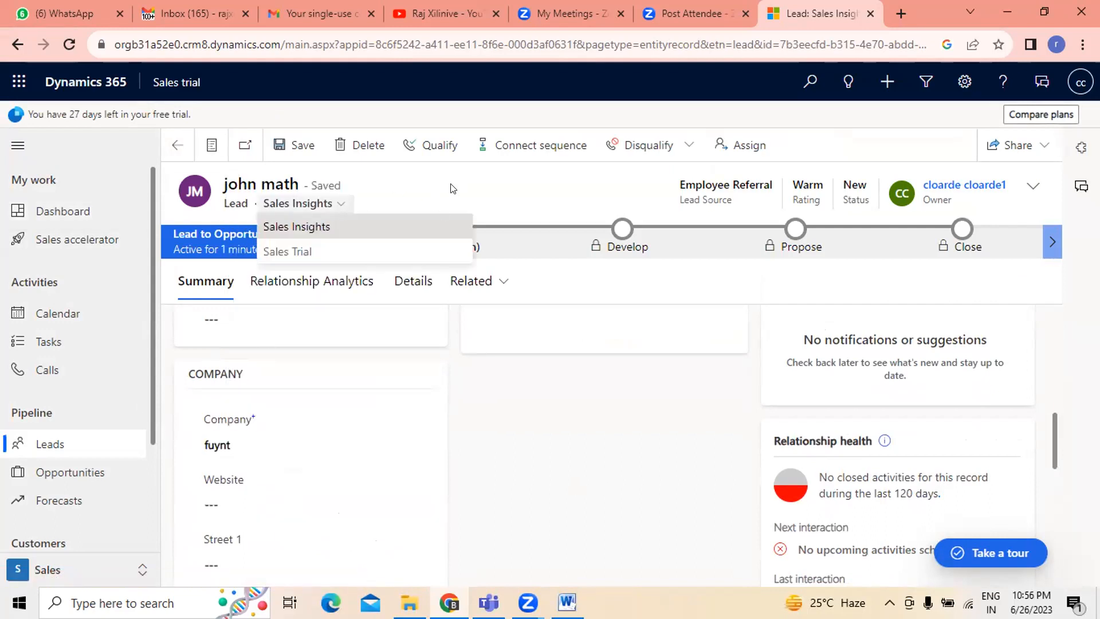
click(453, 188)
click(176, 146)
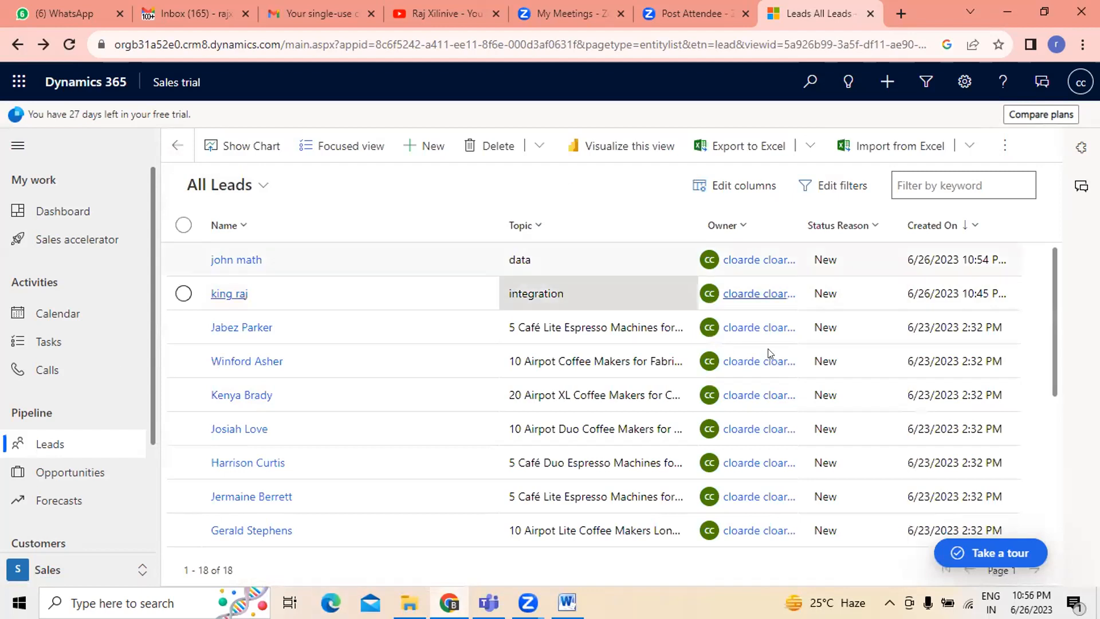
click(865, 193)
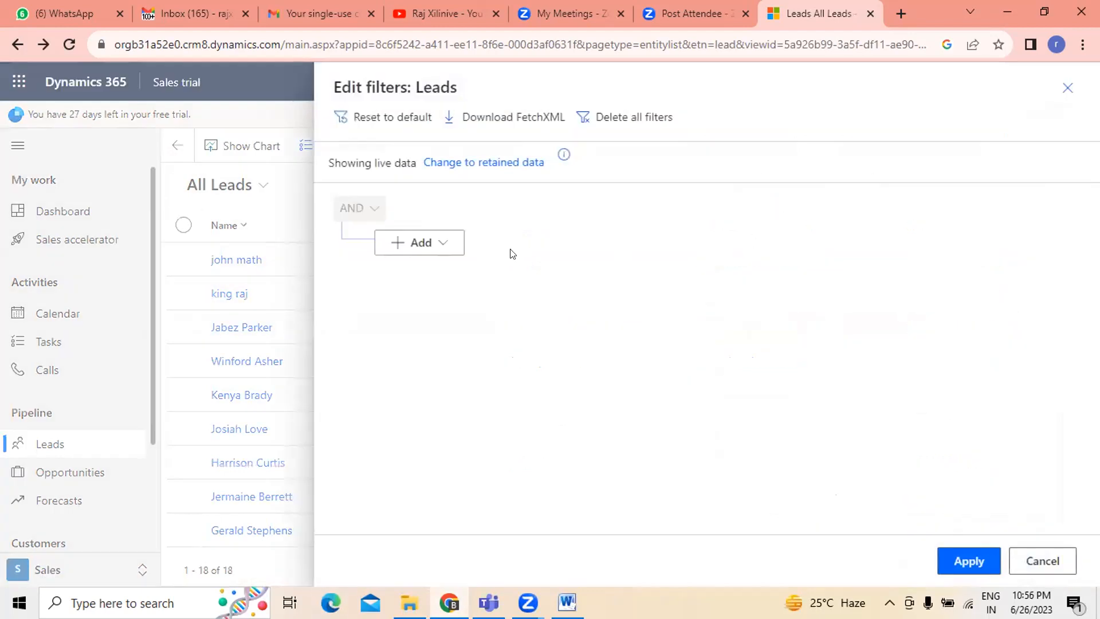
click(423, 243)
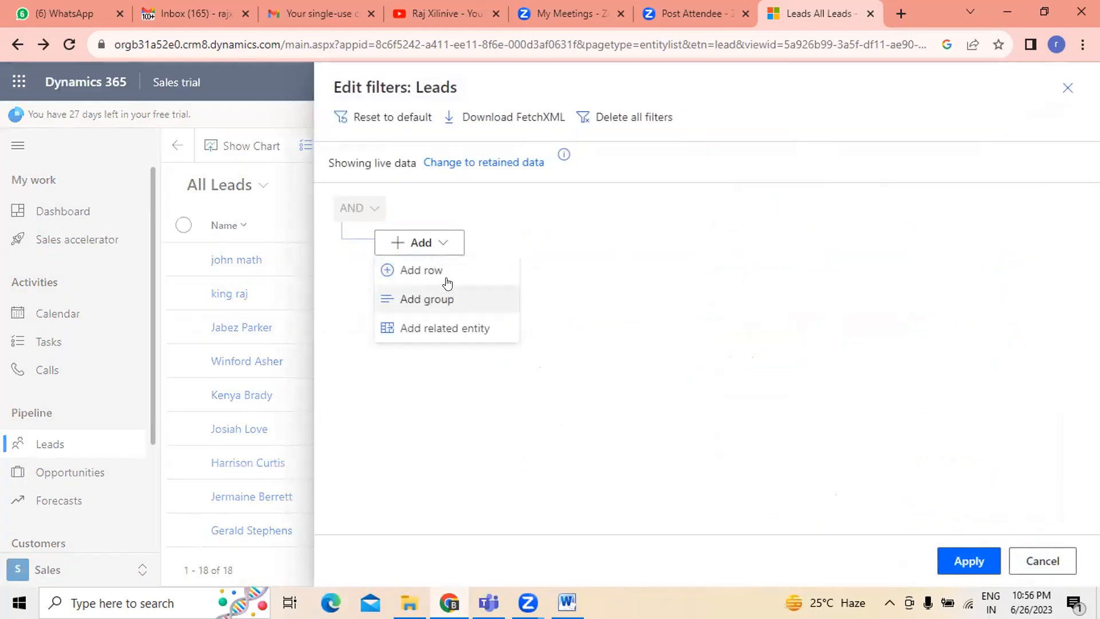
key(Escape)
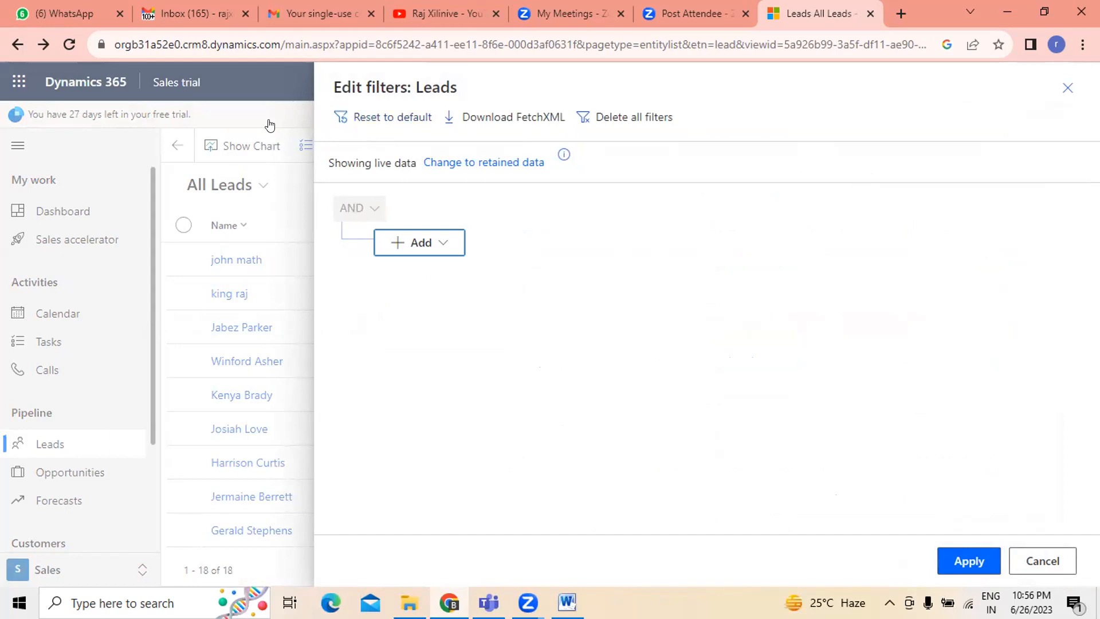
click(1042, 561)
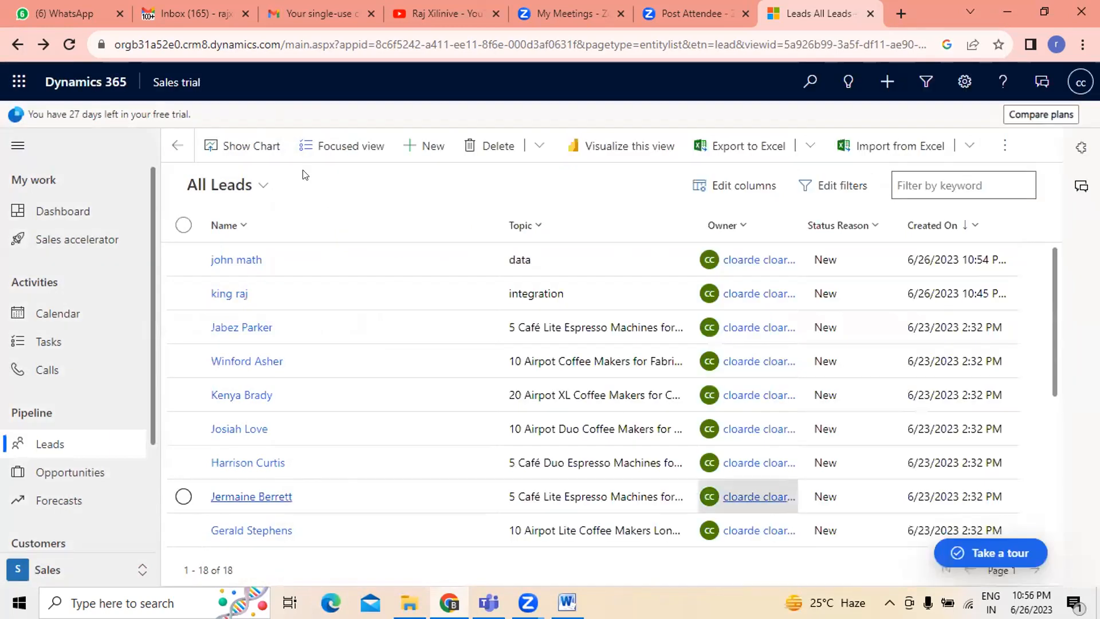
- Switch to the My Open Leads view and filter it by Company Name equals fuynt, then apply
click(258, 187)
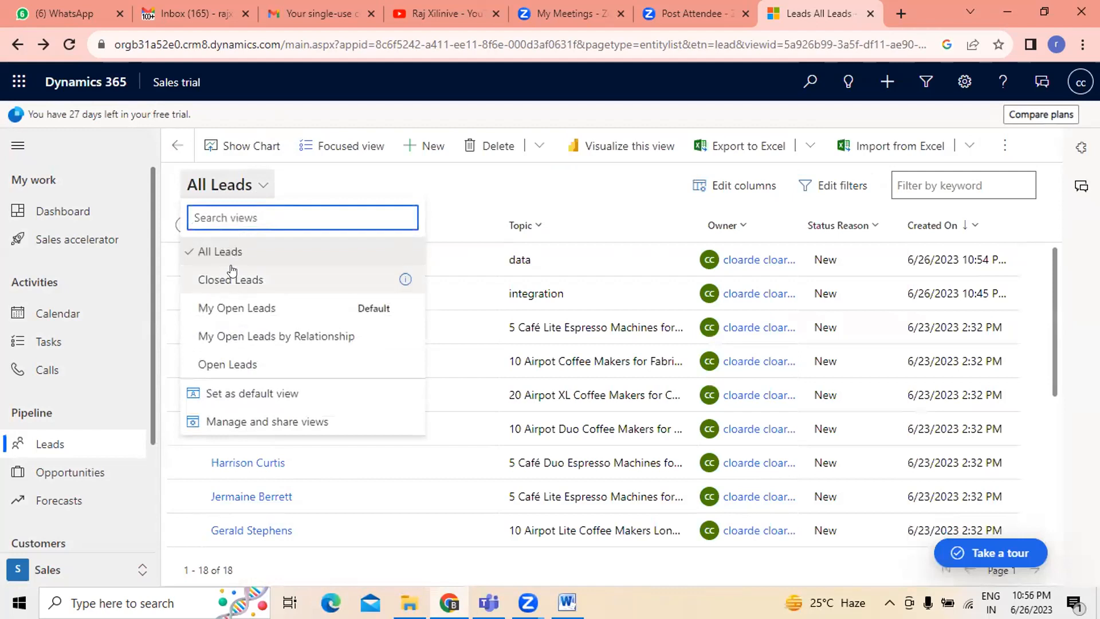
click(238, 309)
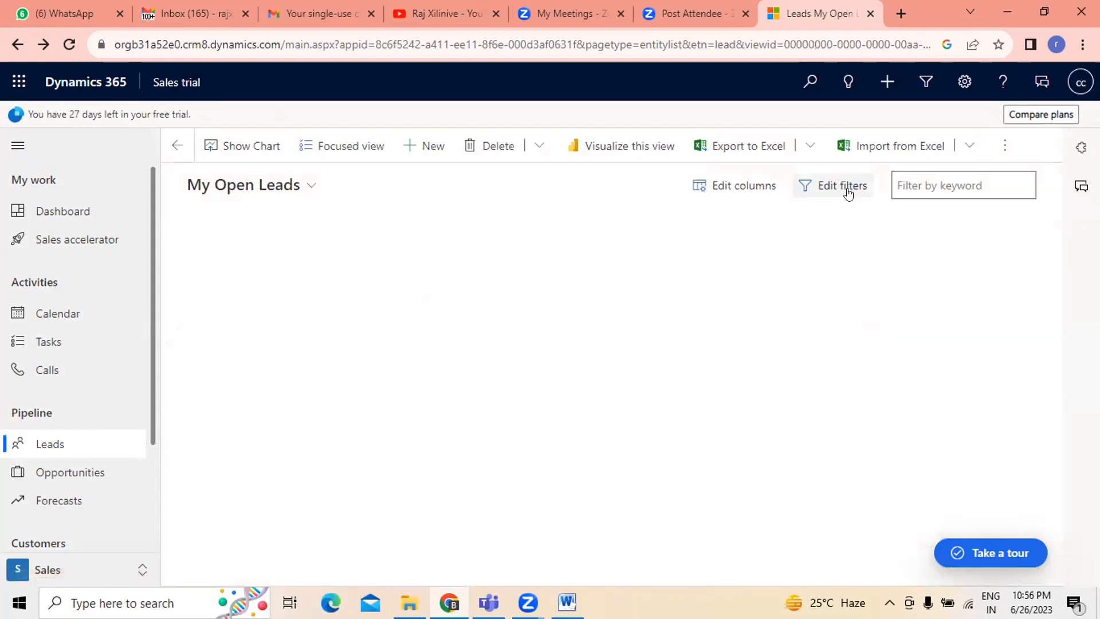
click(829, 189)
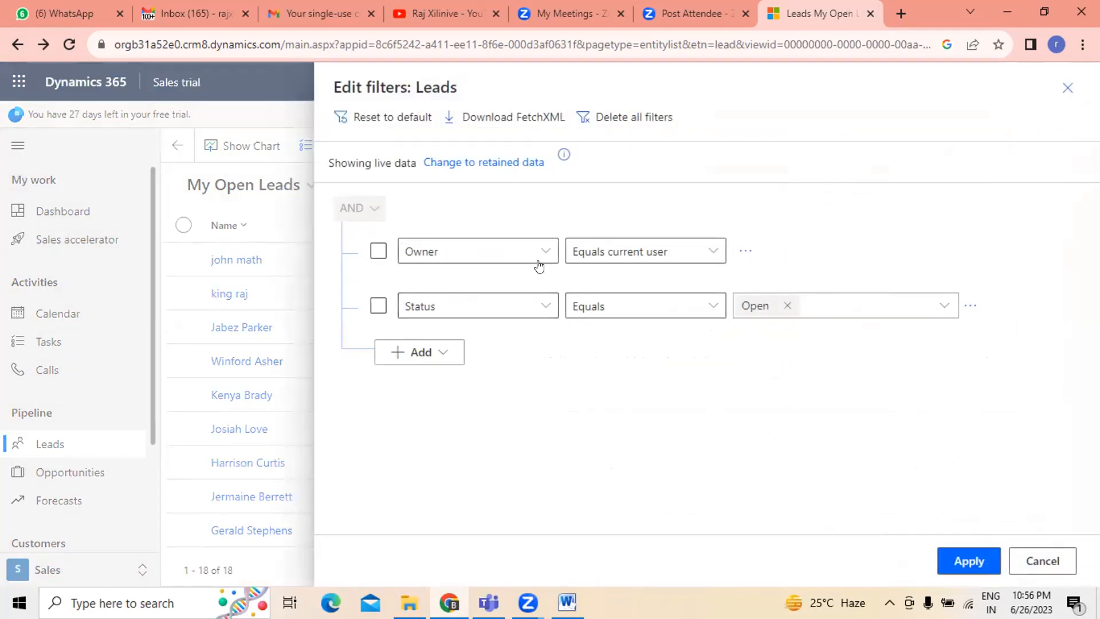
click(544, 254)
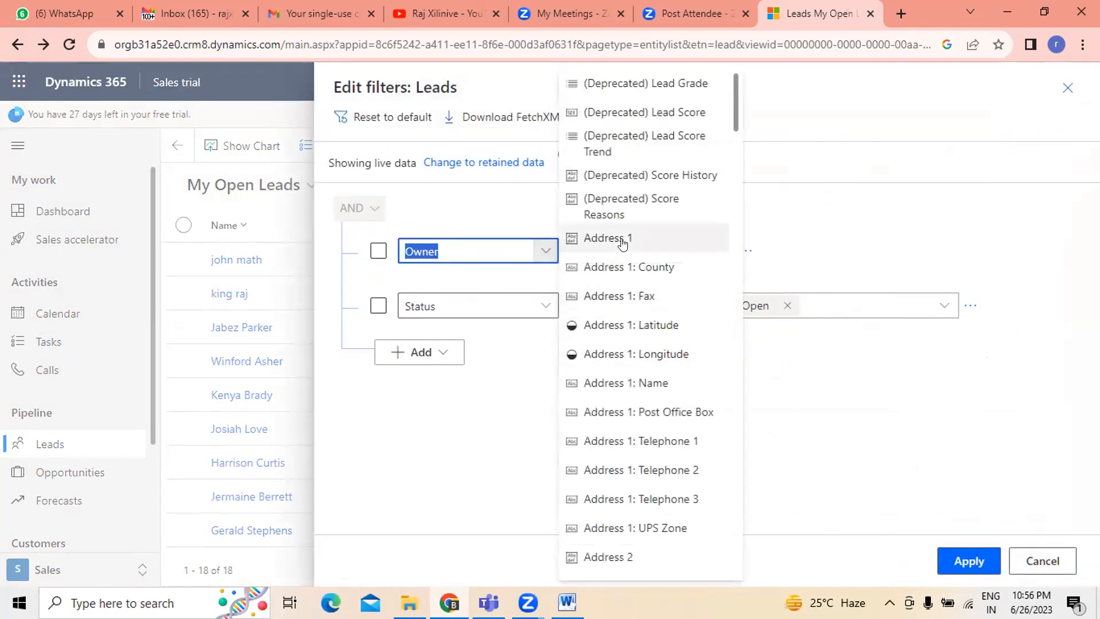
scroll(648, 341, down, 3)
scroll(649, 340, down, 12)
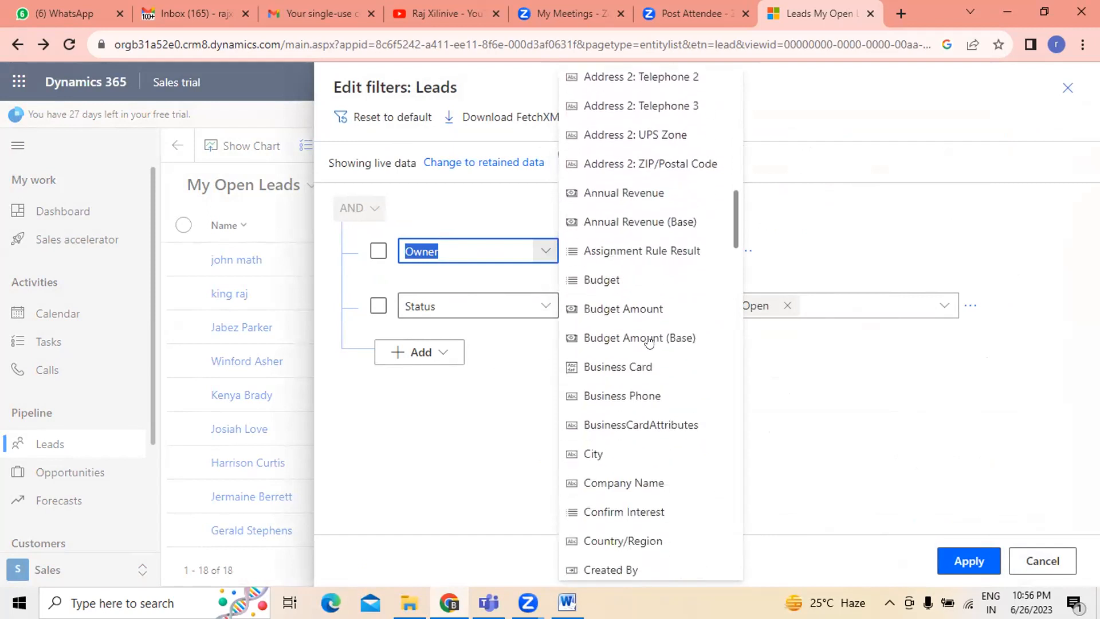
click(627, 483)
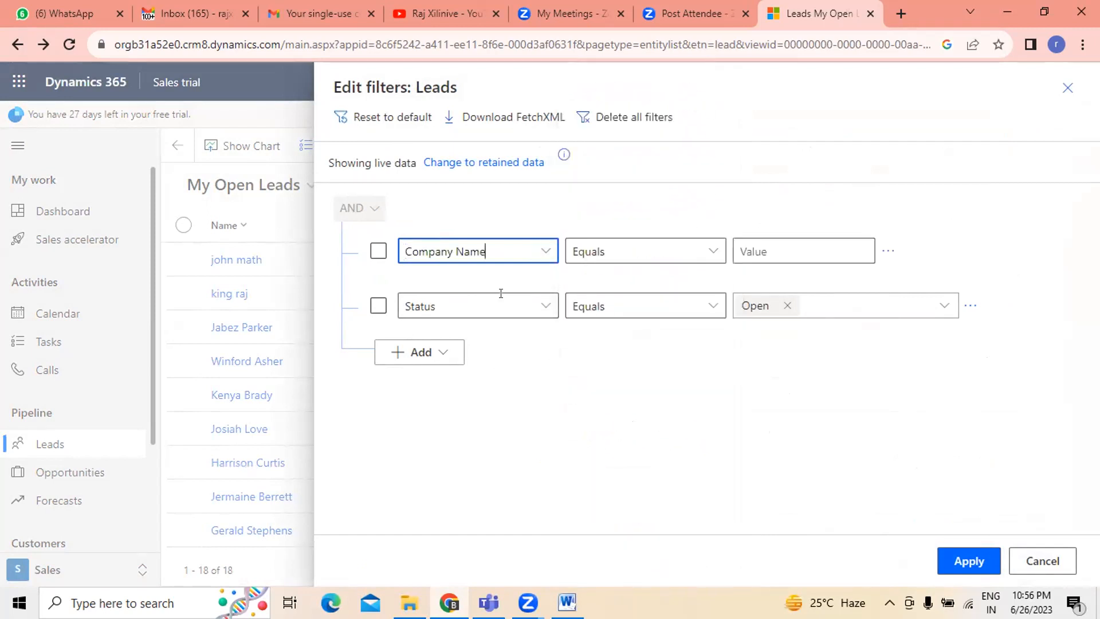
click(713, 250)
click(604, 280)
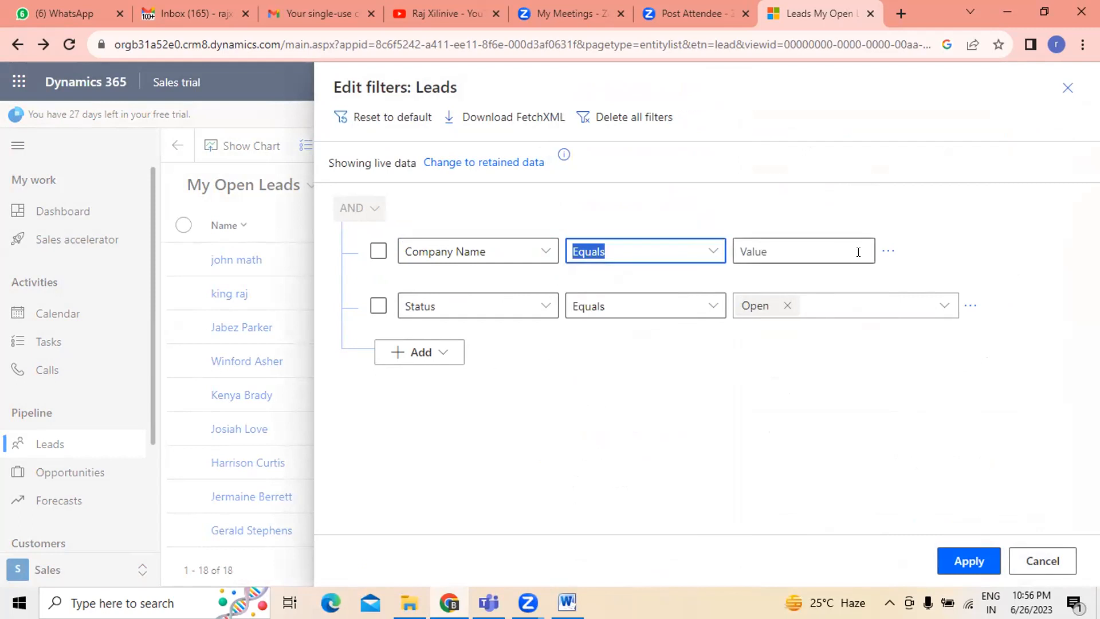
click(858, 252)
text(f)
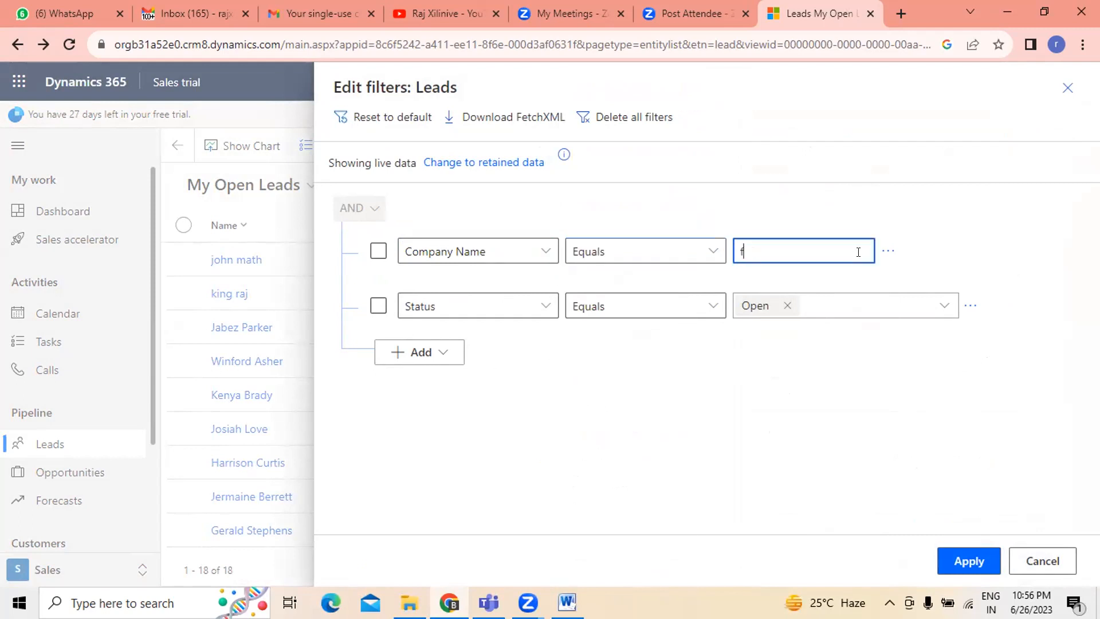
text(uynt)
click(789, 423)
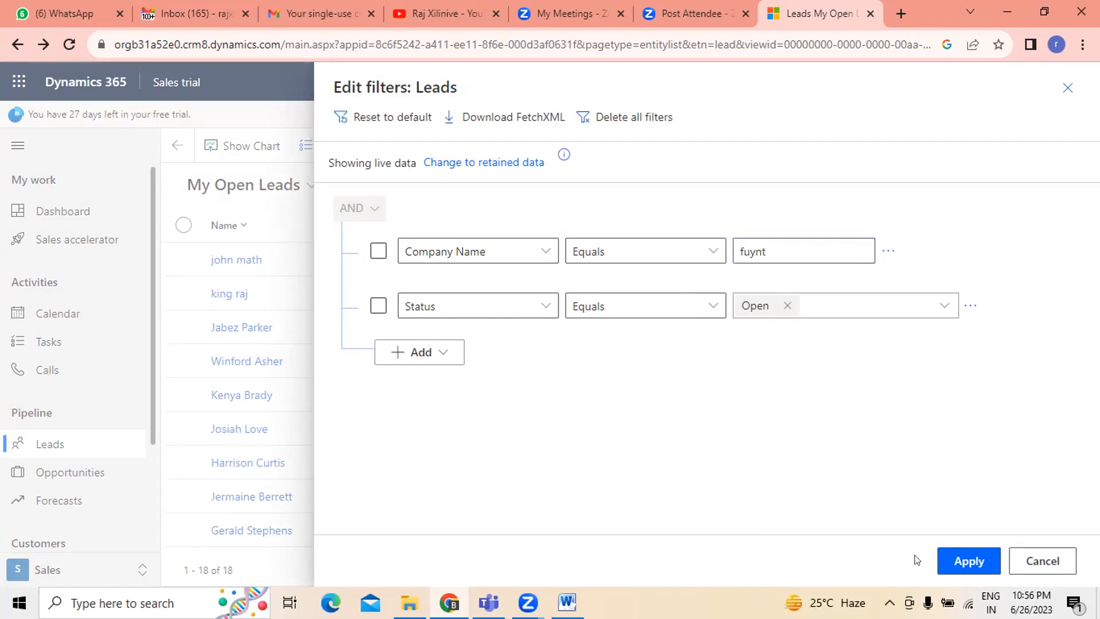
click(952, 554)
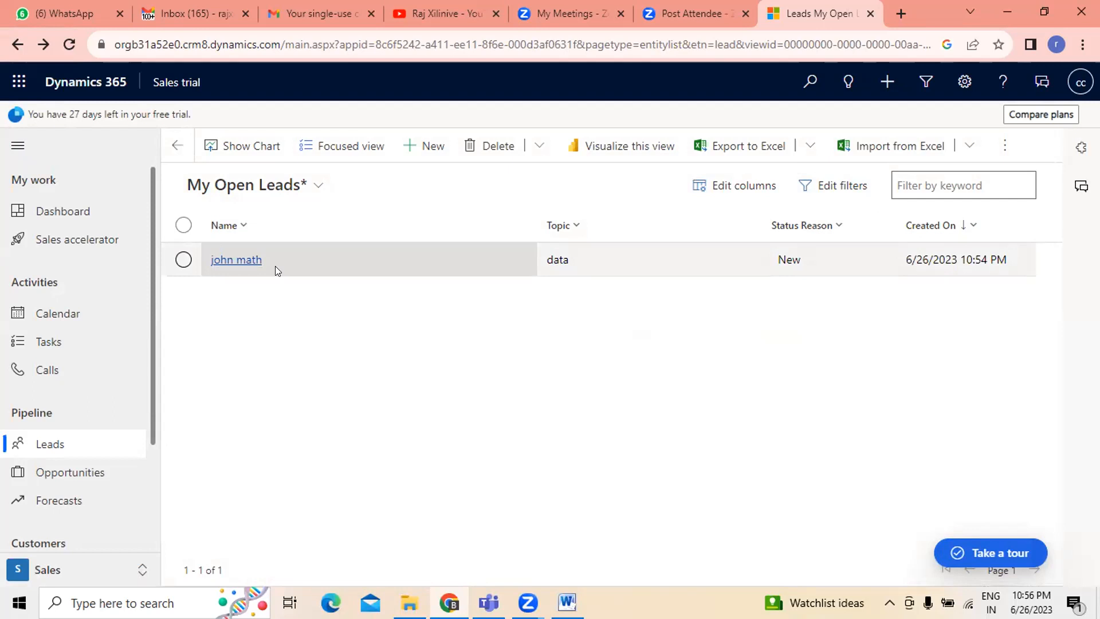
- Return to the All Leads view and open the filter editor's add options without adding any filter
click(315, 185)
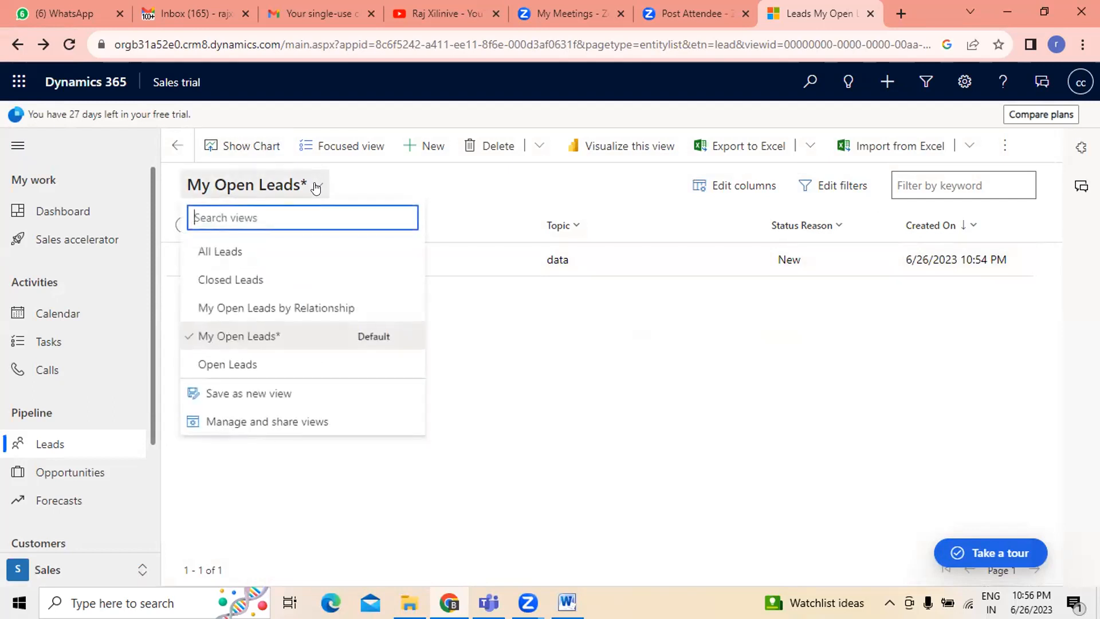
click(248, 250)
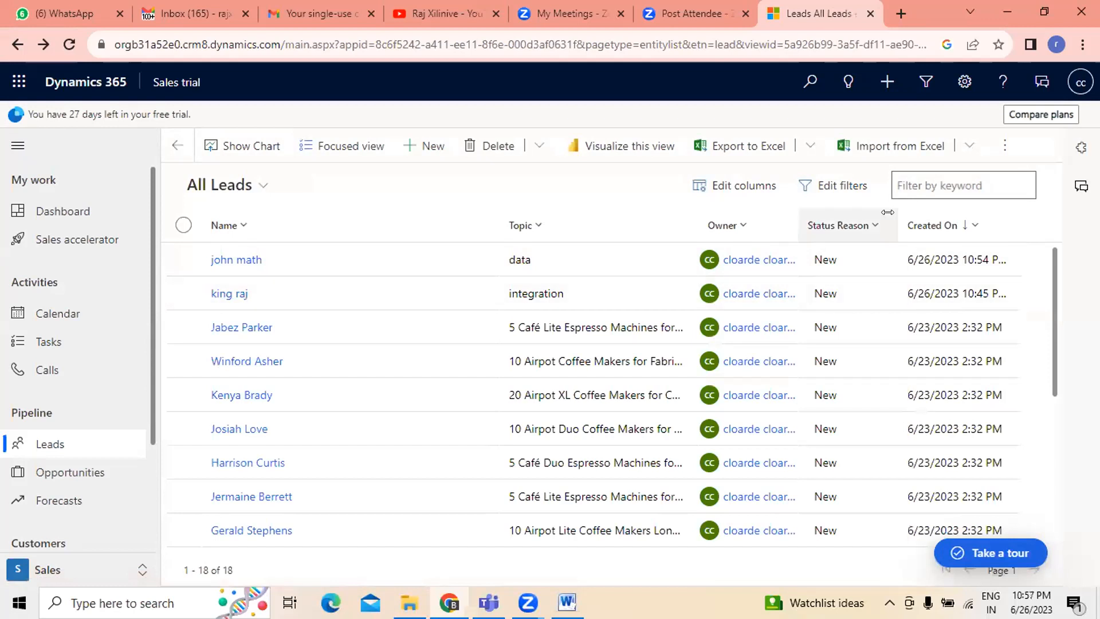
click(835, 183)
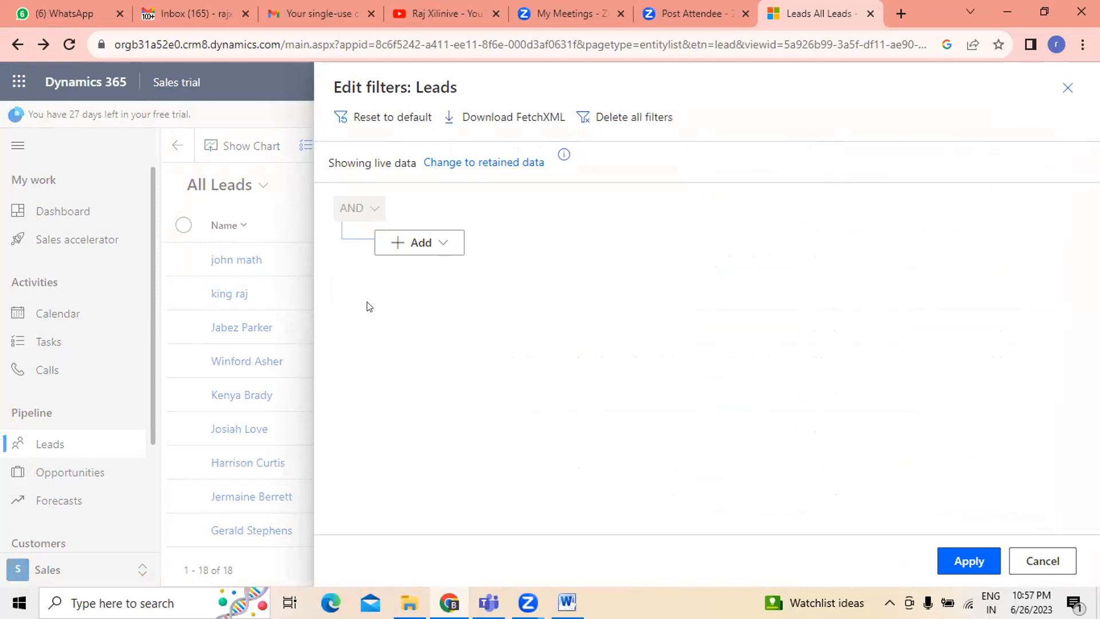
click(436, 241)
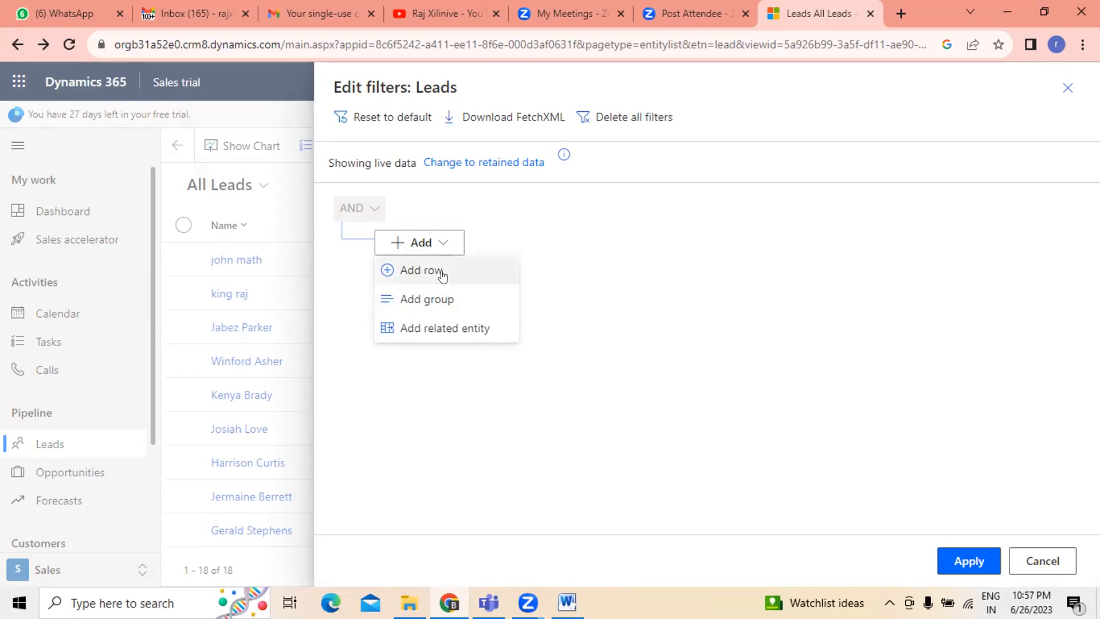
click(1047, 565)
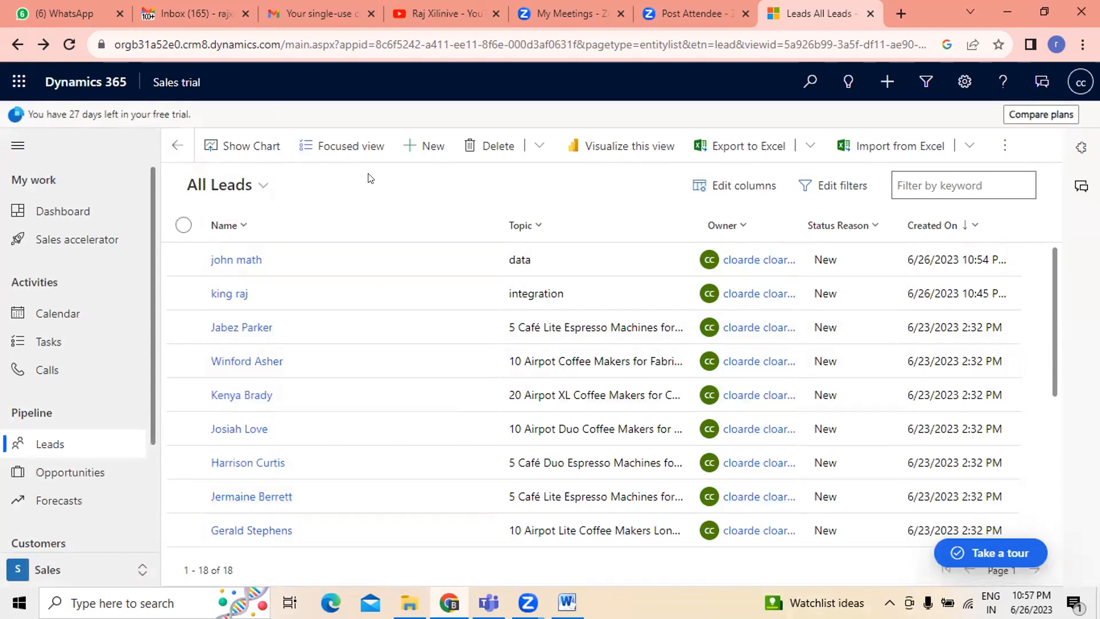
click(435, 147)
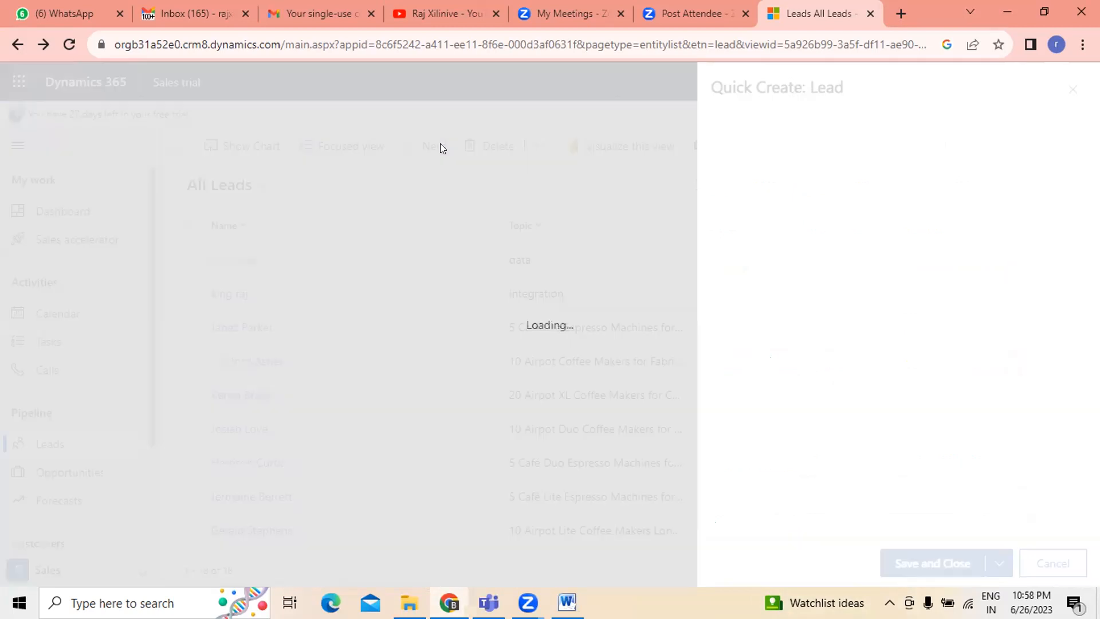
click(1064, 567)
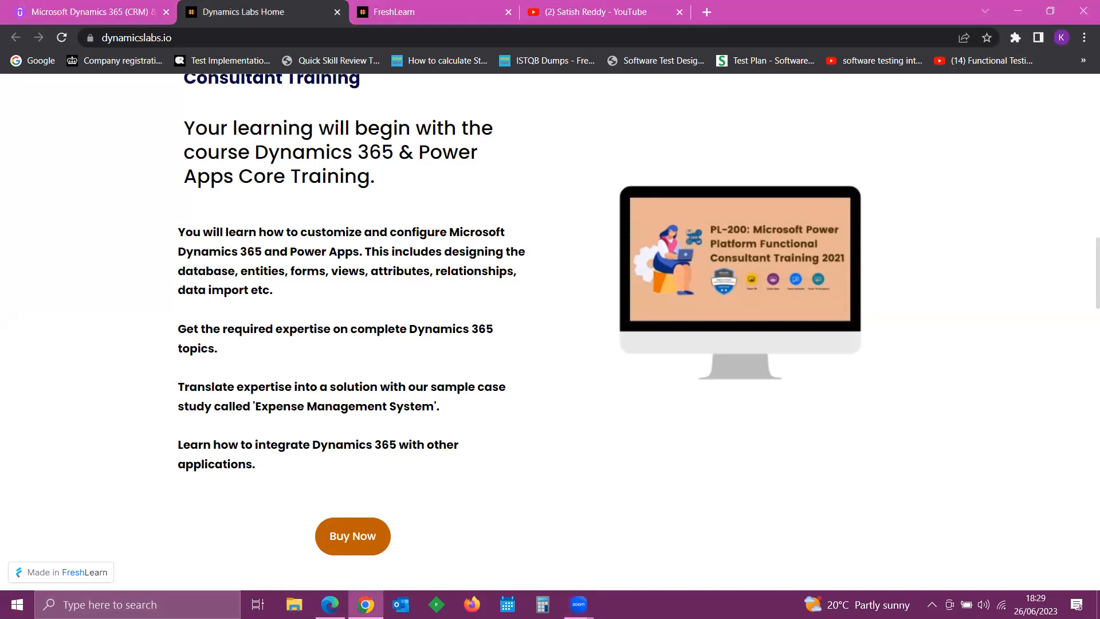
click(365, 604)
click(366, 603)
click(374, 36)
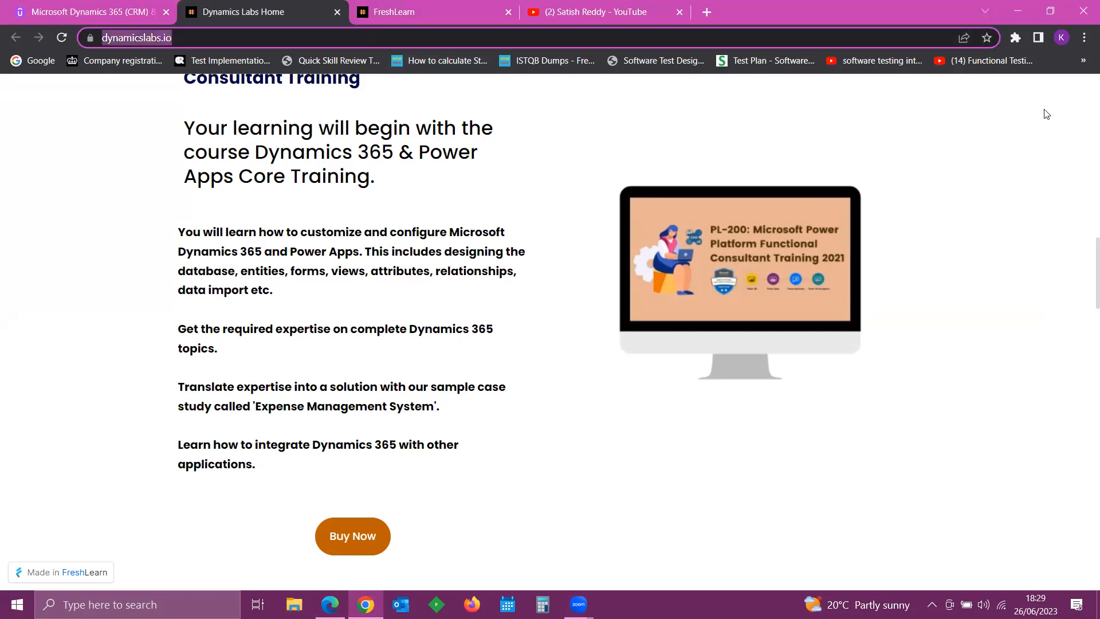
scroll(1045, 113, up, 5)
scroll(1040, 121, up, 3)
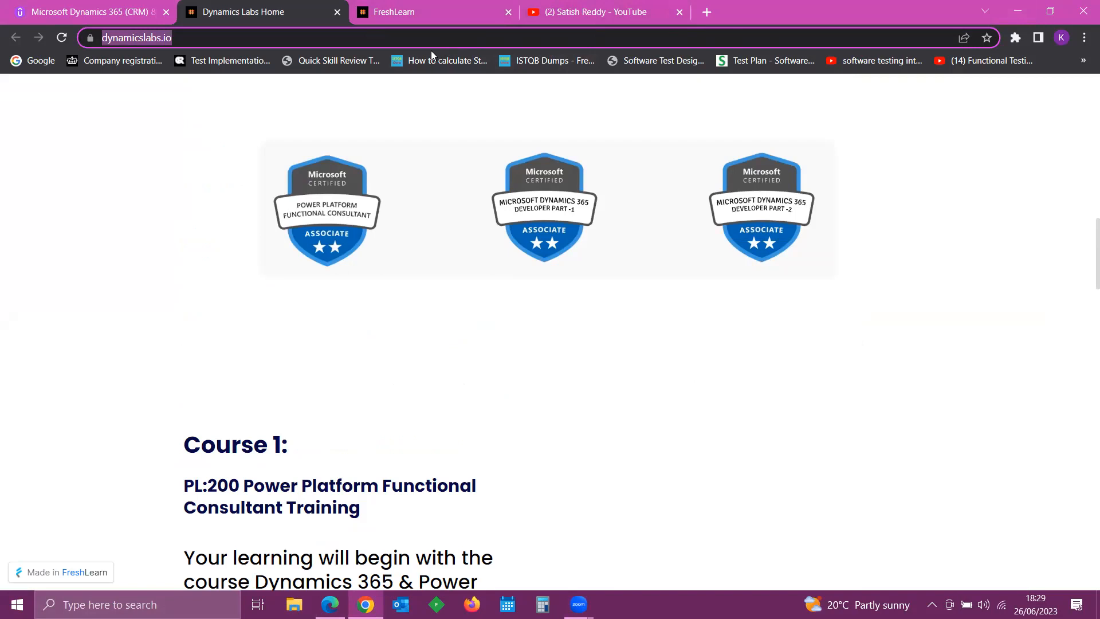
click(106, 14)
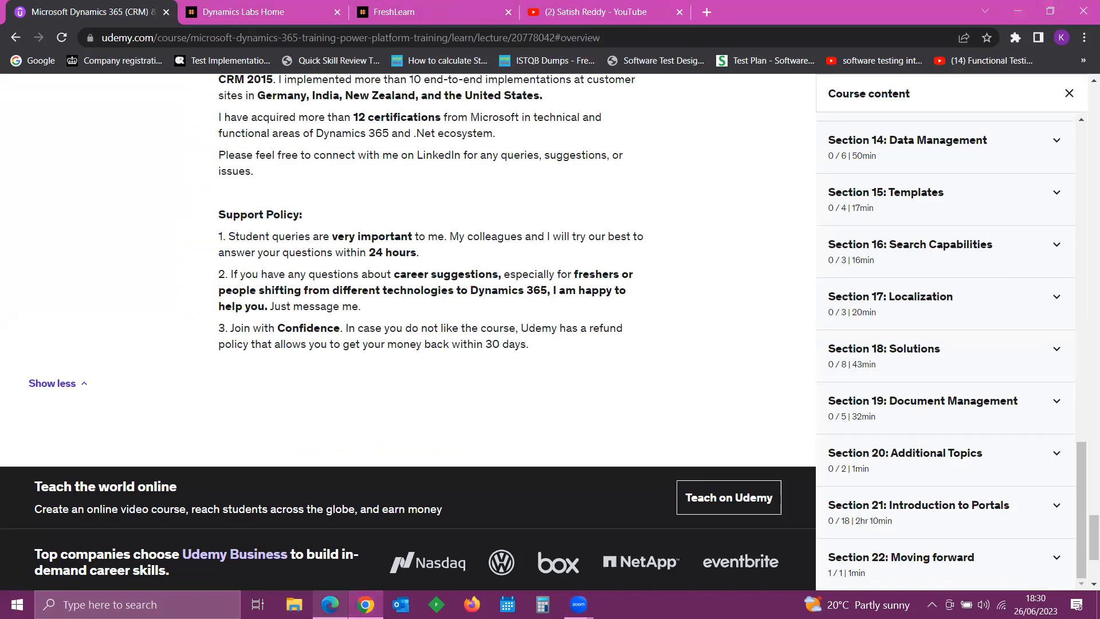
- Open a new browser window and load the Dynamics 365 My Open Leads page from the bookmarks
click(366, 604)
right_click(365, 605)
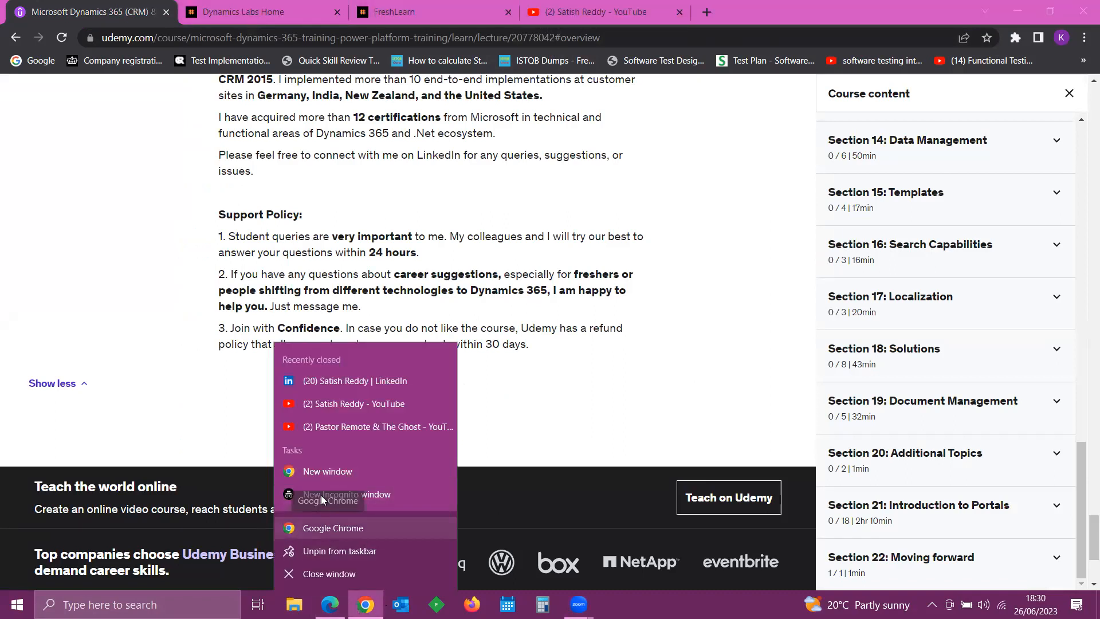
click(327, 465)
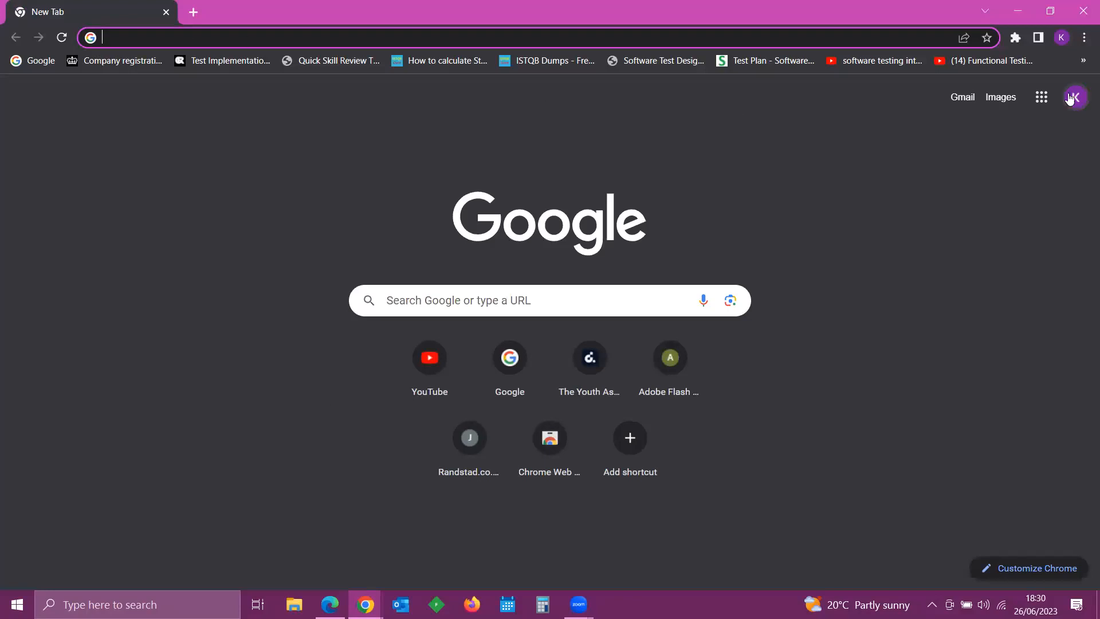
click(1083, 61)
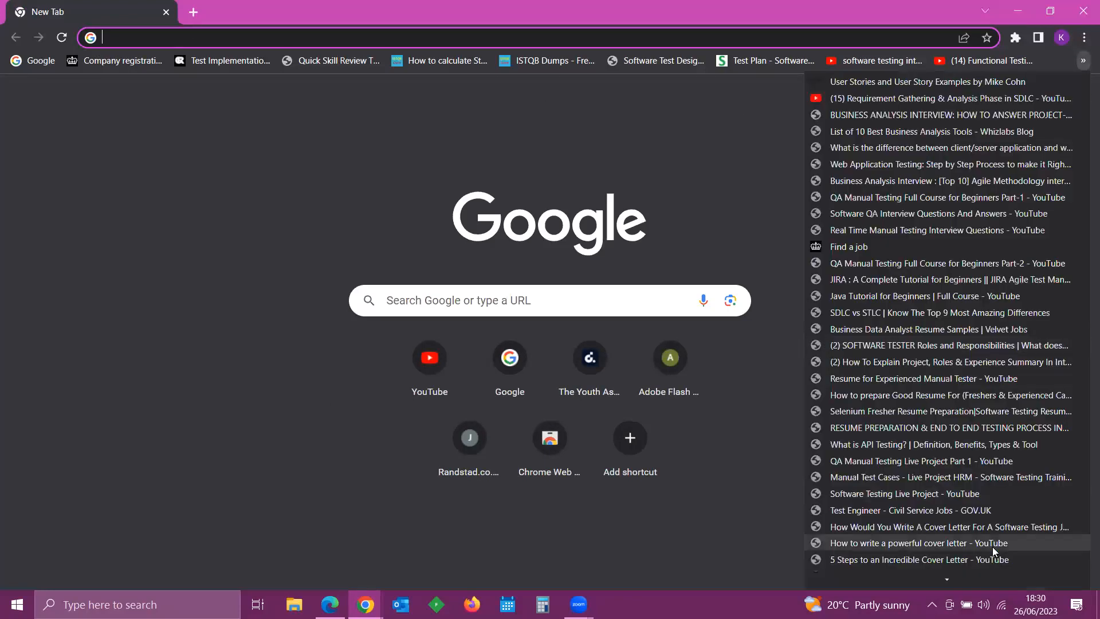
mouse_move(934, 579)
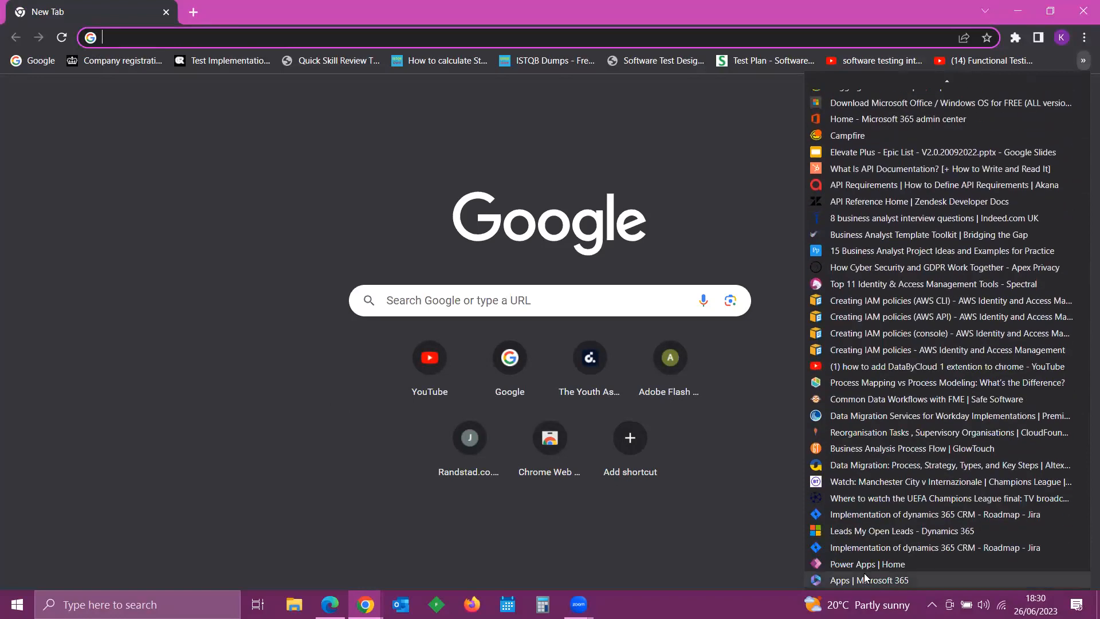
click(897, 531)
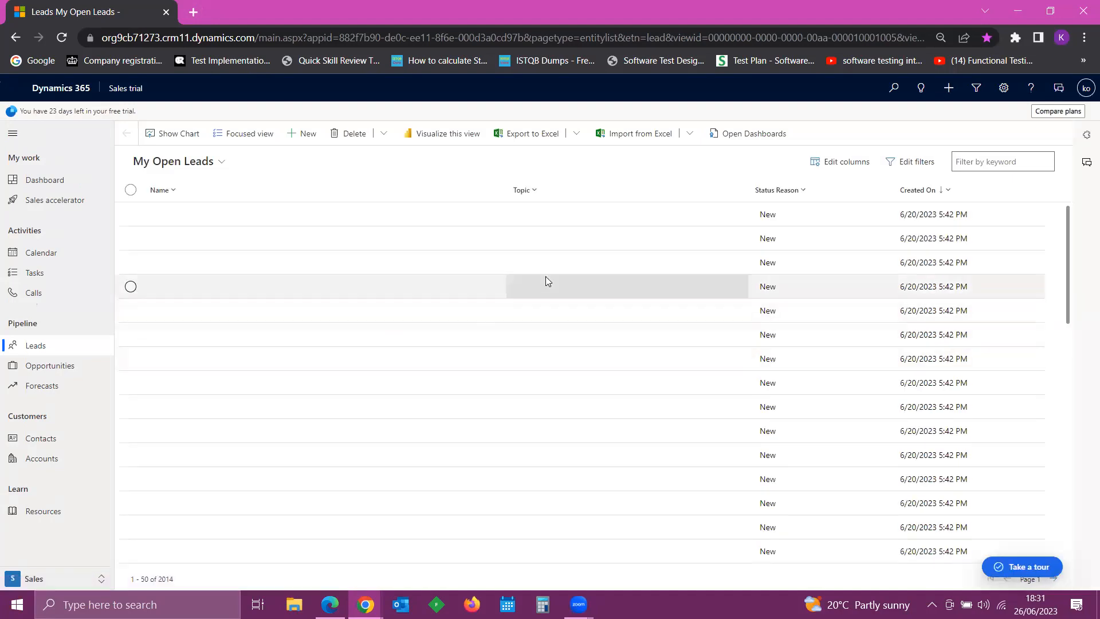
- Open the dashboards and switch to the Implementation of CRM Dynamics dashboard
click(46, 178)
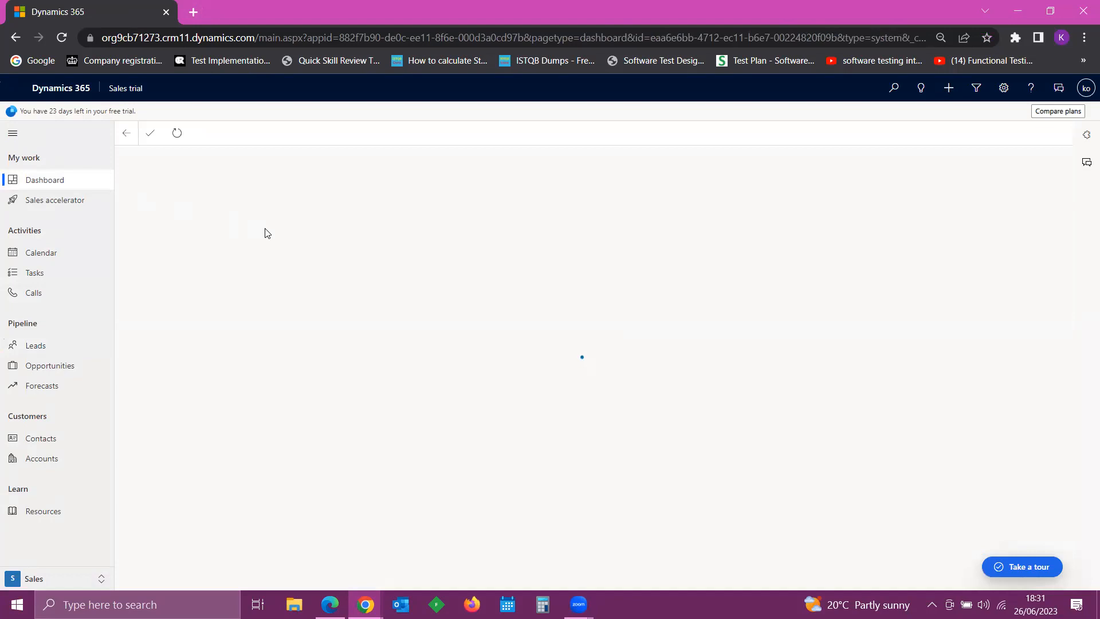
click(221, 162)
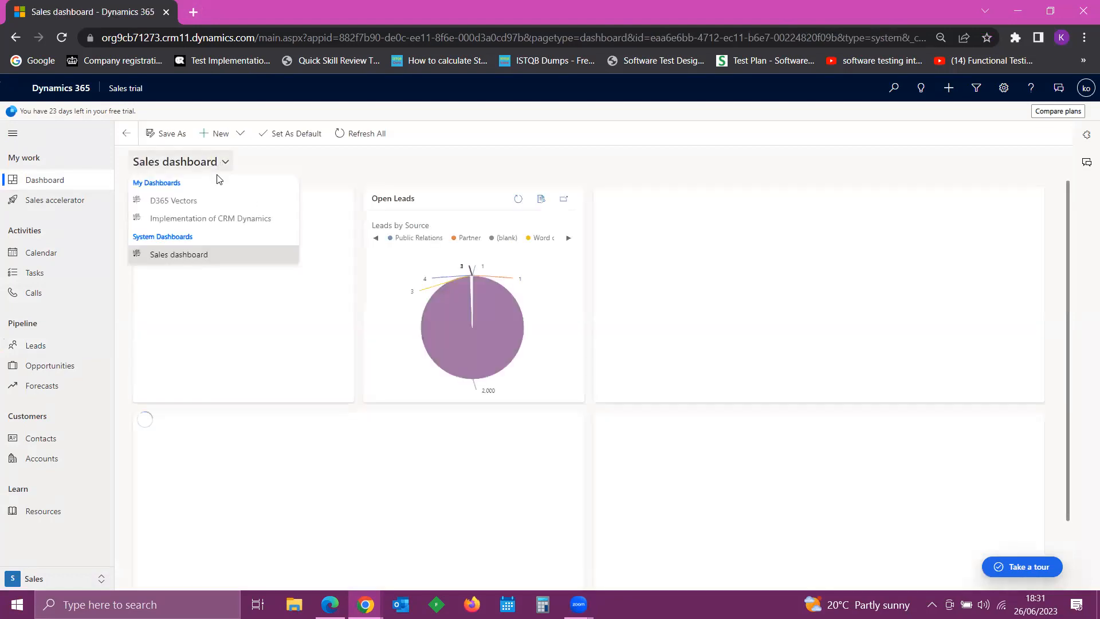
click(182, 218)
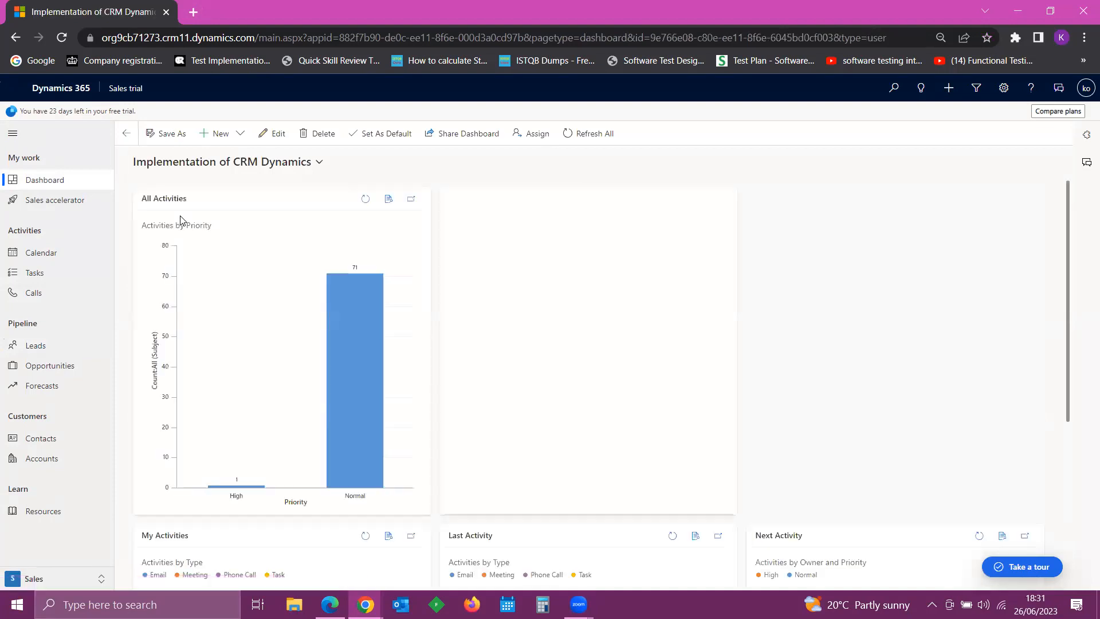
- Return to the Leads list and switch it to the All Leads view
click(40, 344)
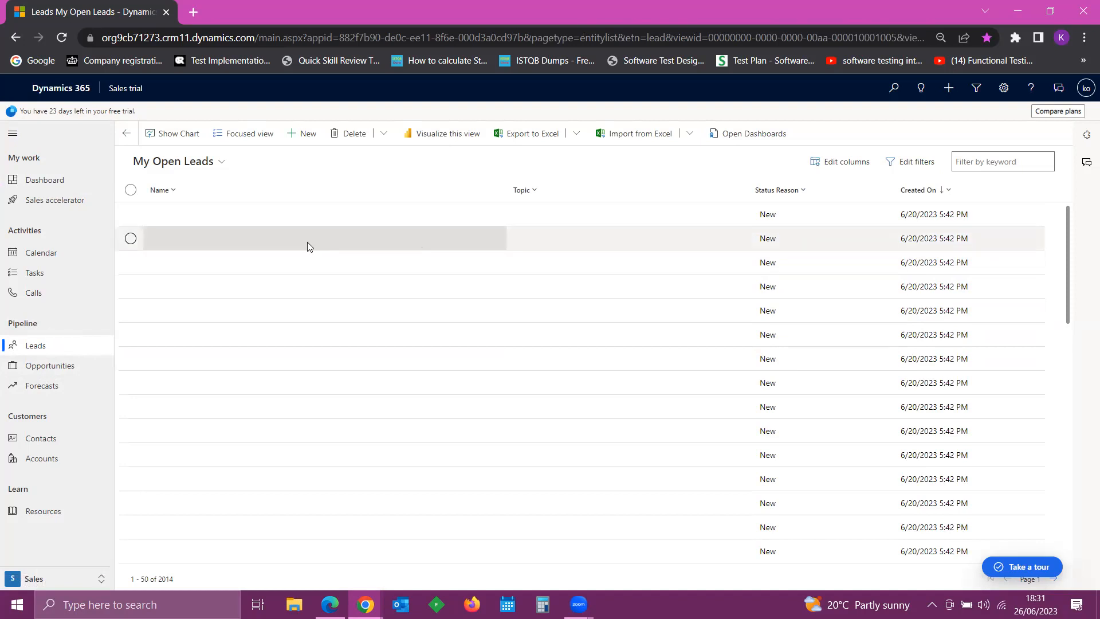
scroll(449, 355, down, 5)
scroll(456, 352, up, 5)
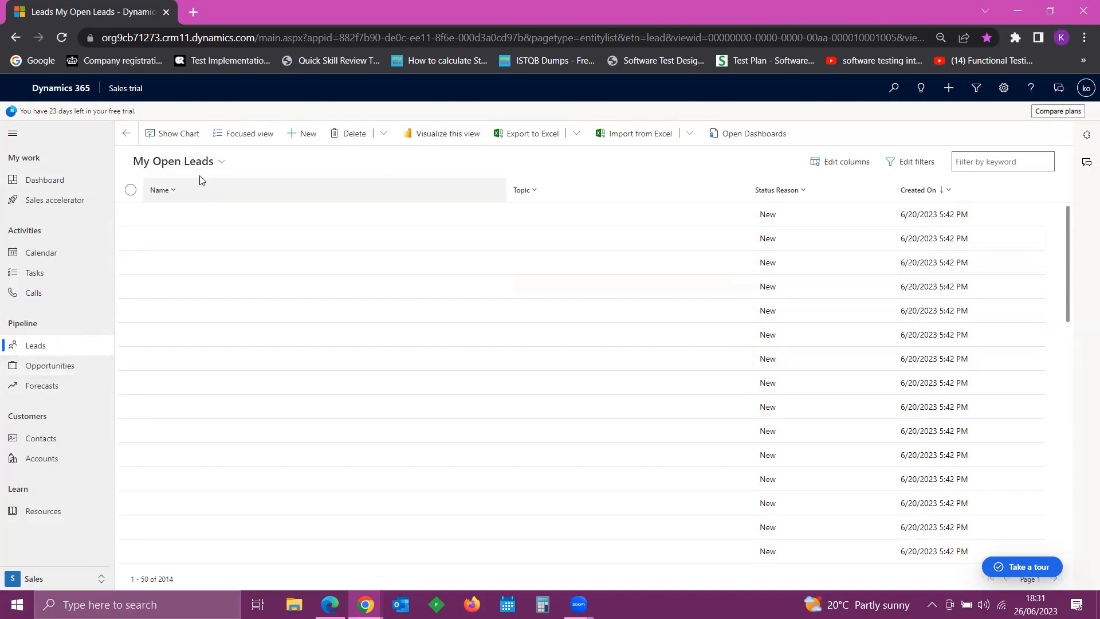
click(220, 163)
click(237, 254)
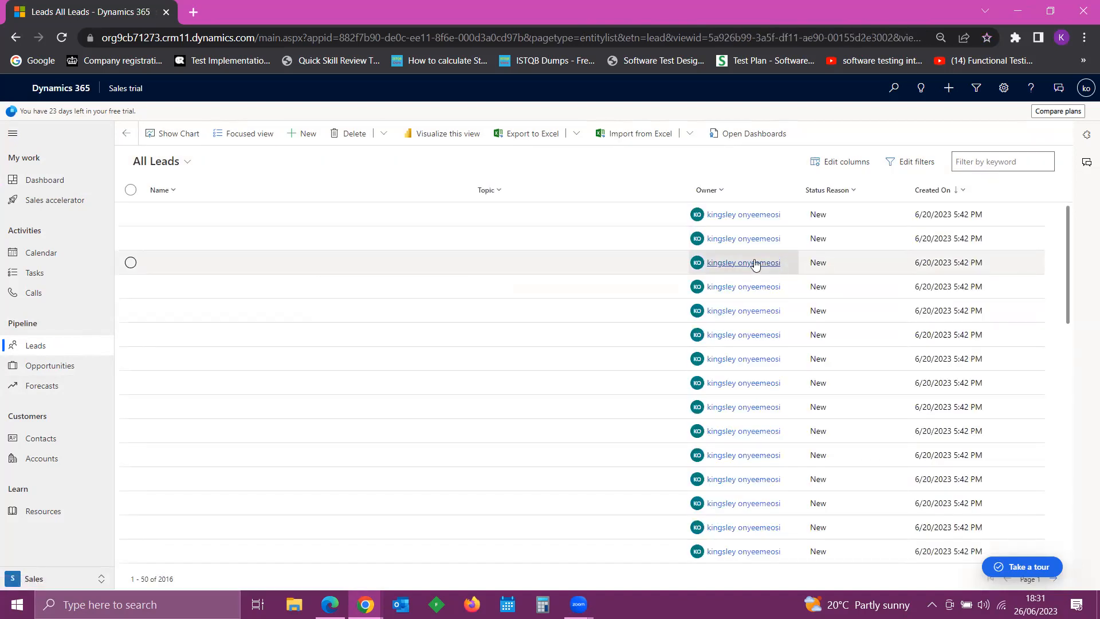
scroll(756, 275, down, 5)
scroll(754, 293, up, 5)
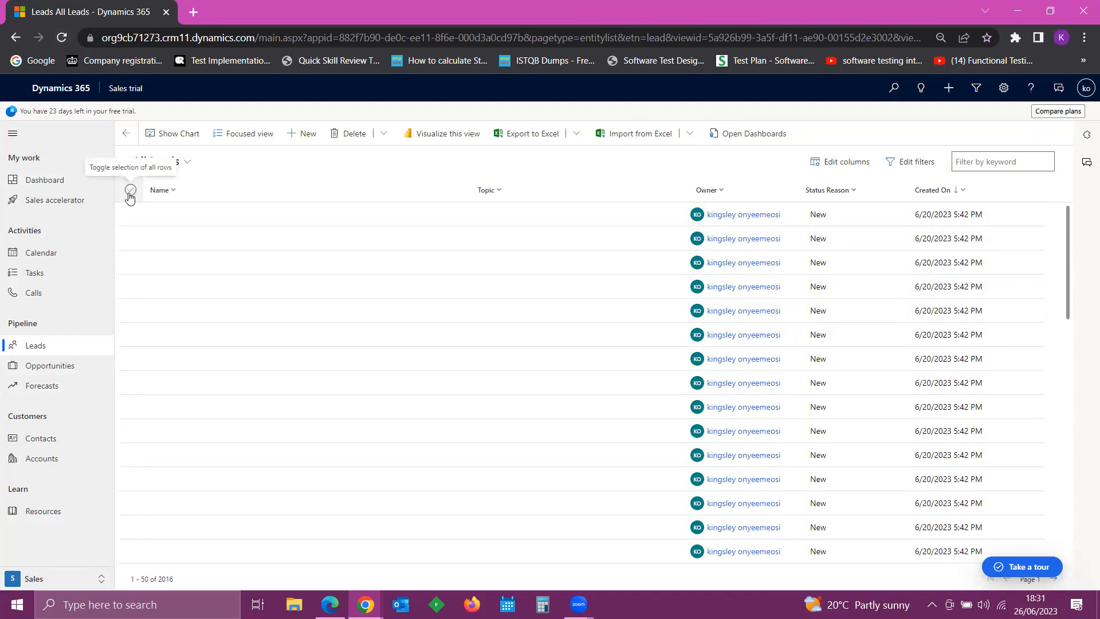
click(63, 38)
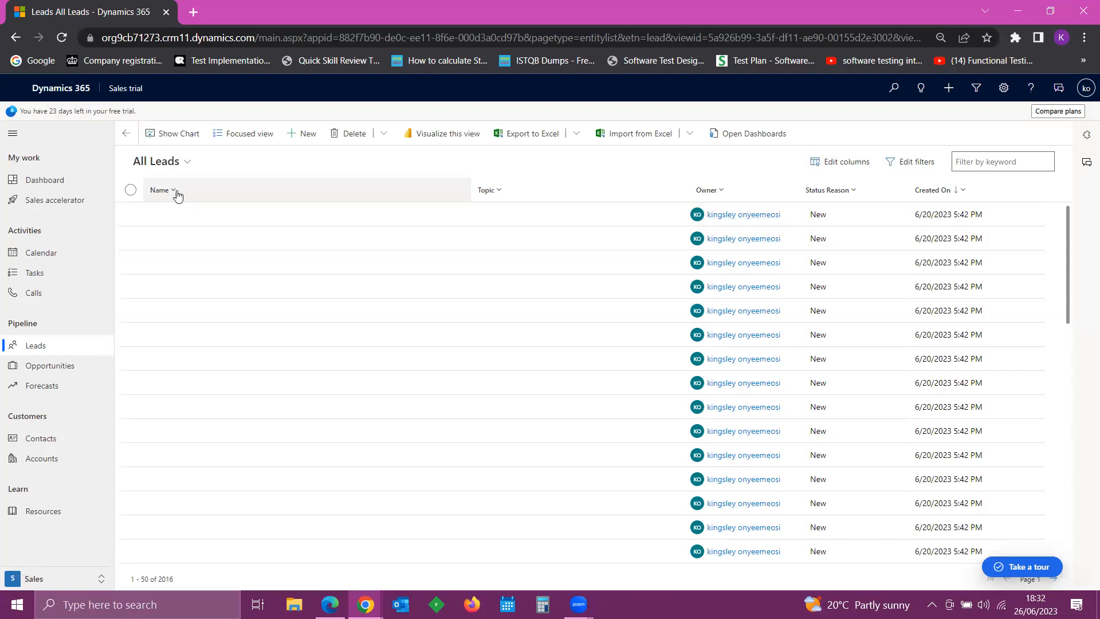
click(191, 172)
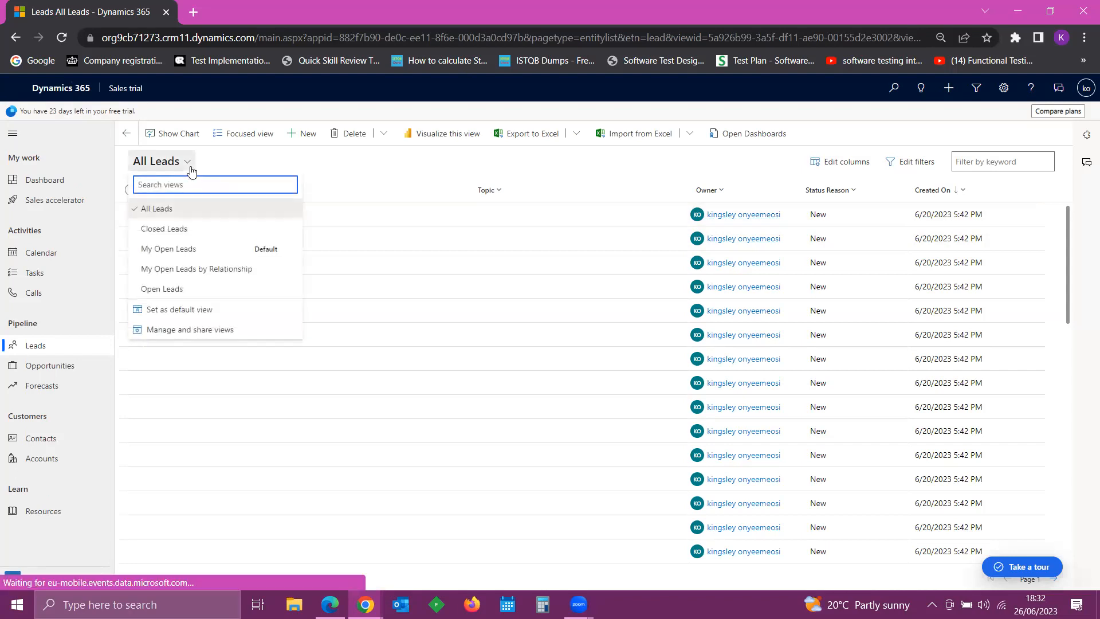
click(191, 172)
scroll(644, 365, down, 5)
scroll(643, 370, down, 5)
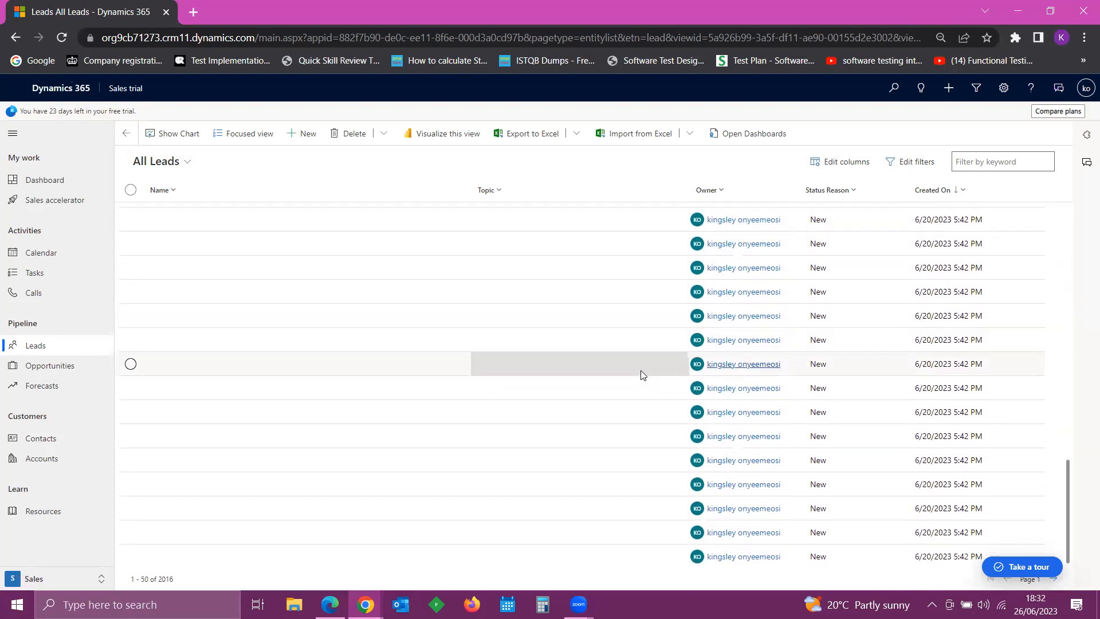
scroll(635, 361, up, 10)
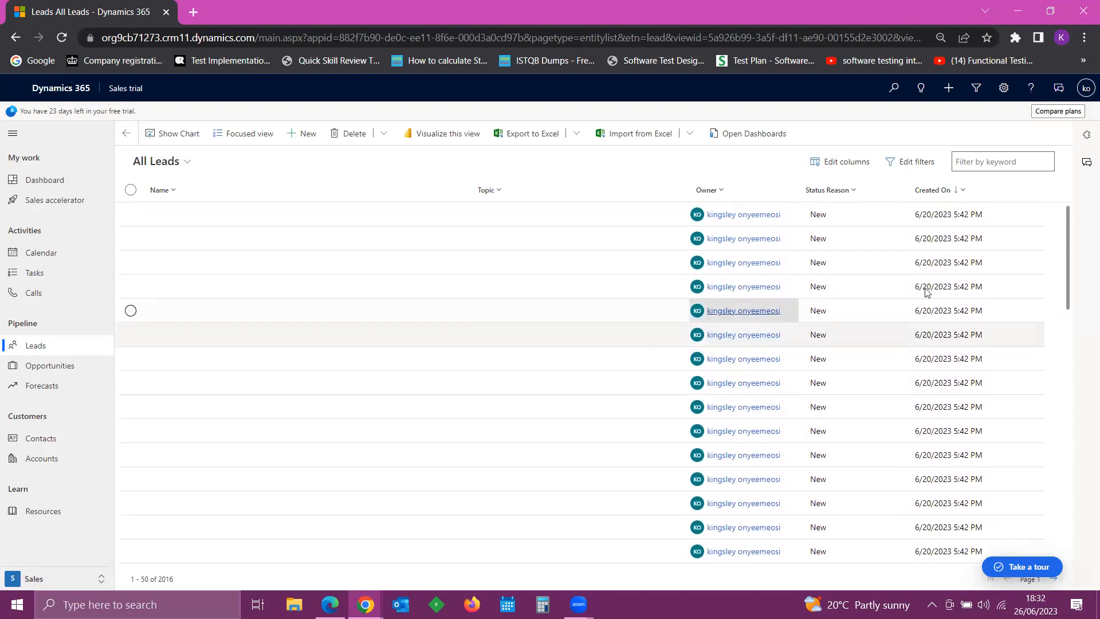
- Open the first lead's owner user record and review its account and user information
click(744, 214)
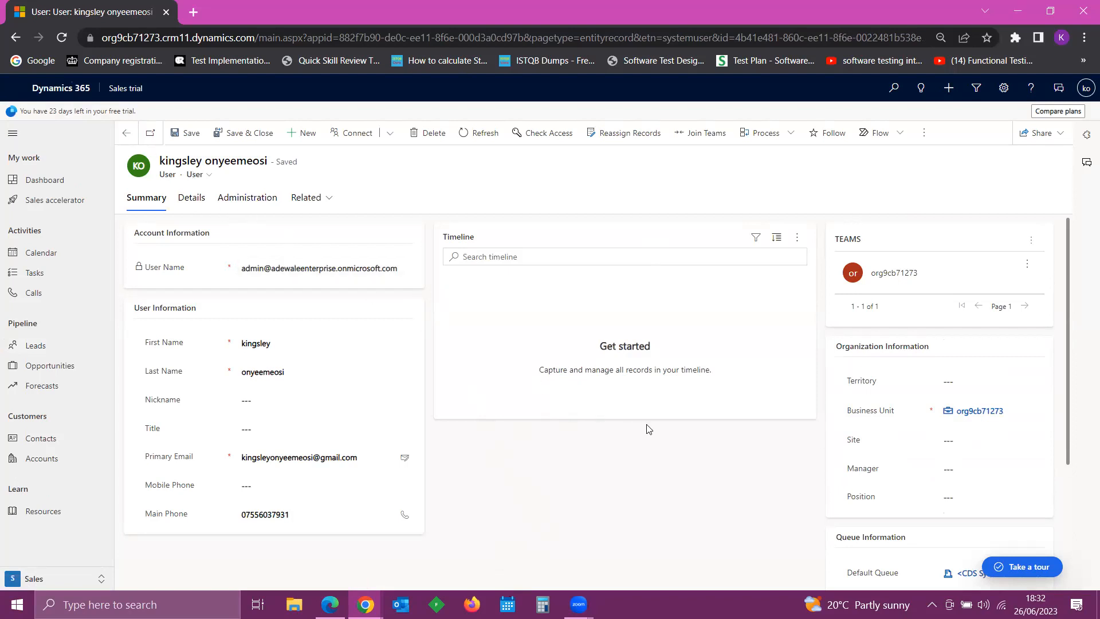
scroll(648, 437, down, 1)
scroll(648, 437, down, 2)
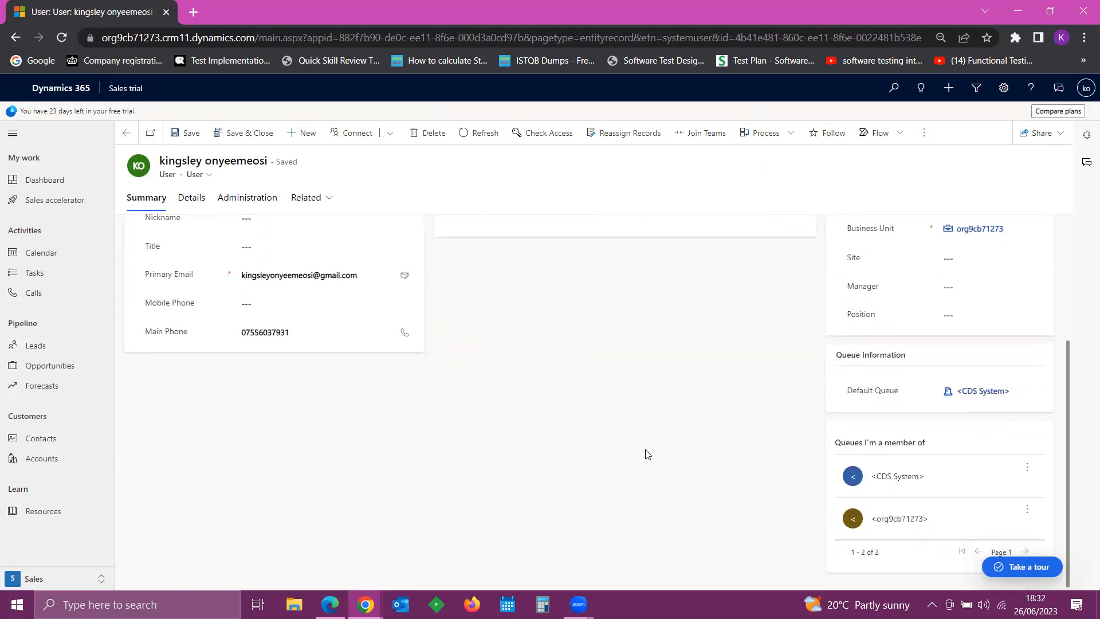
scroll(647, 435, up, 3)
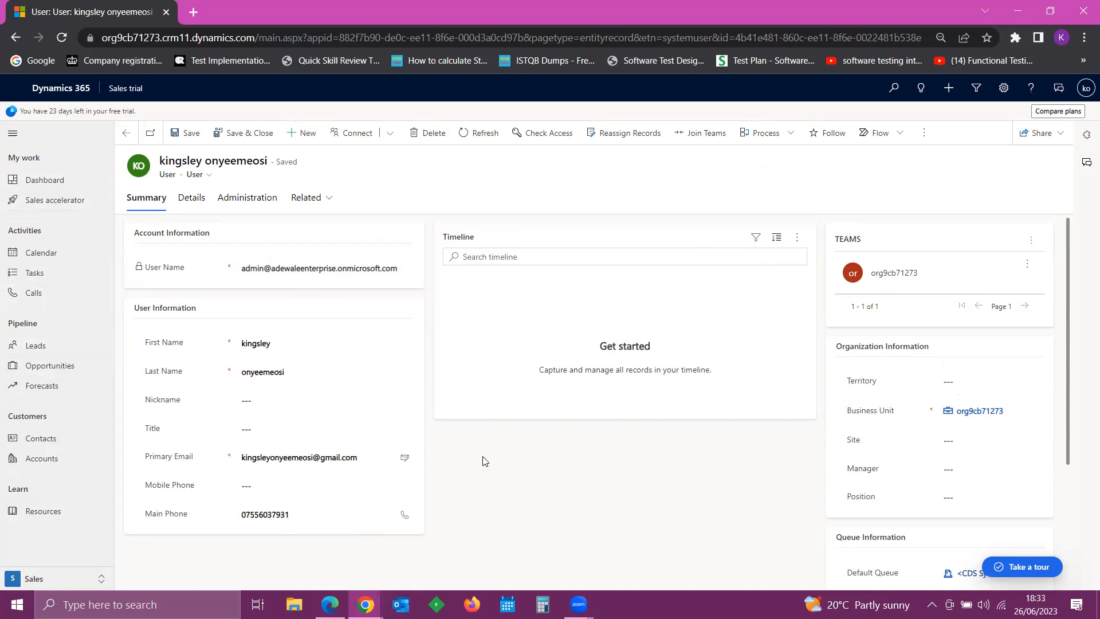
- Return to the Leads list, select a lead row, and switch to the Zoom window
click(48, 351)
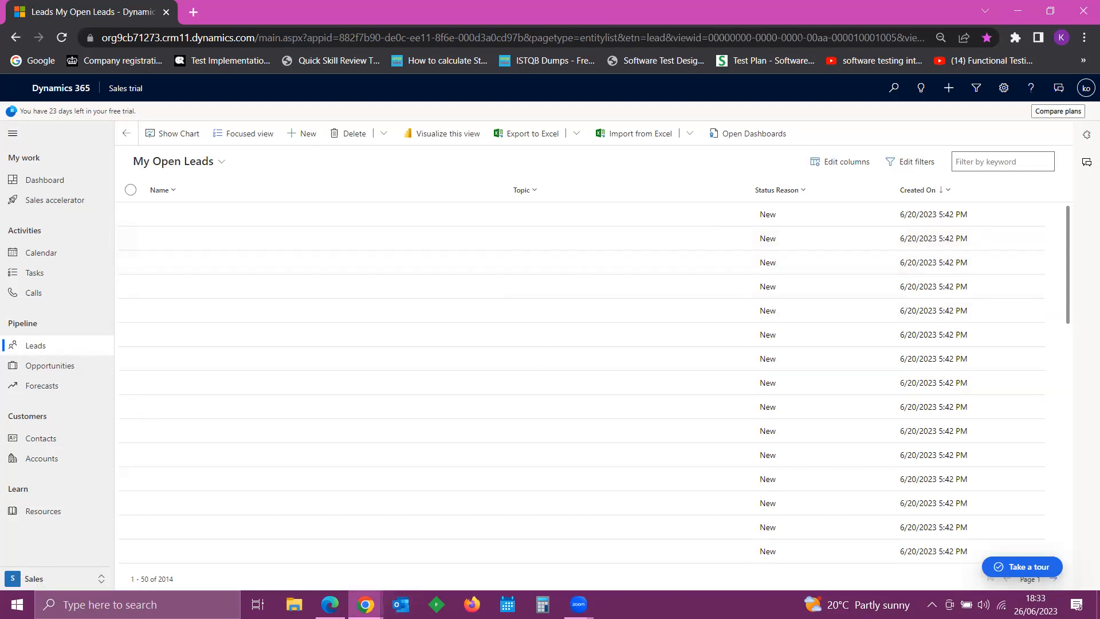
click(365, 605)
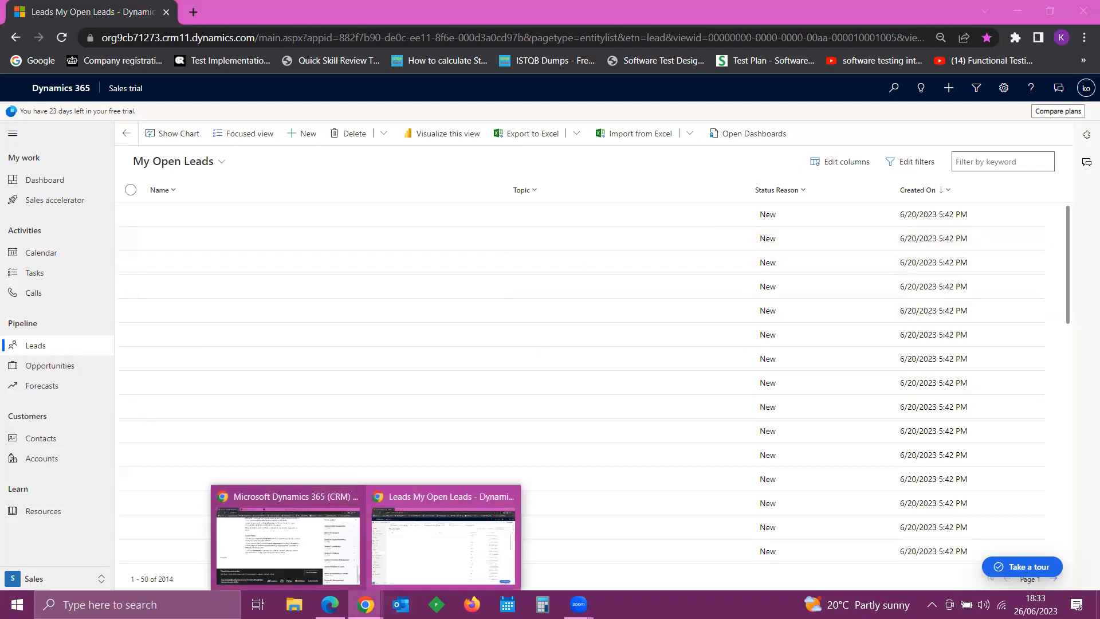
click(600, 350)
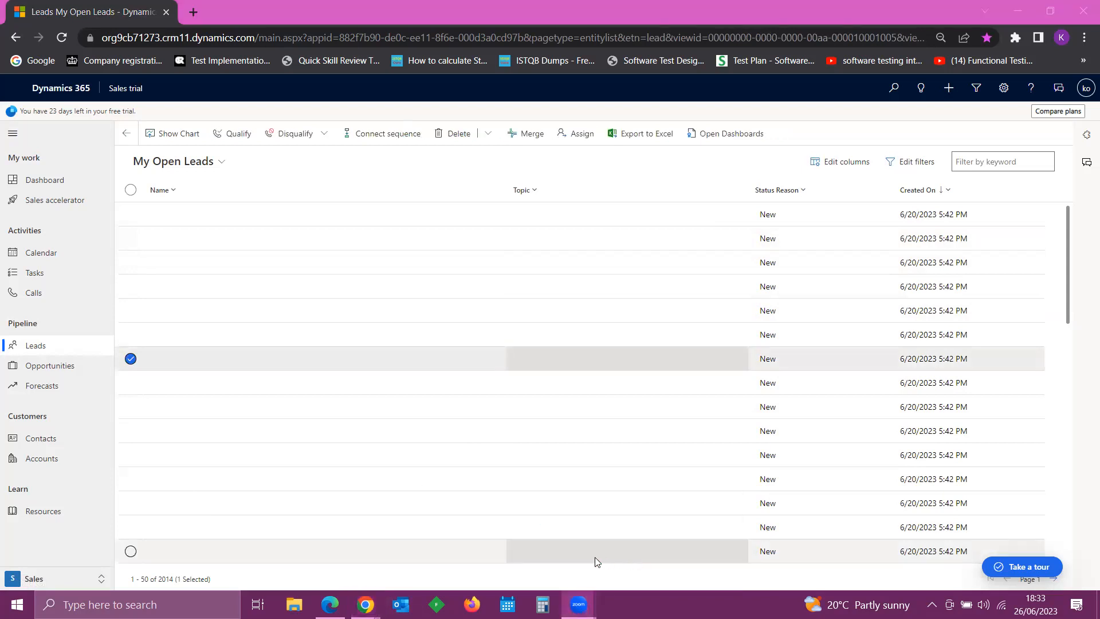
mouse_move(579, 602)
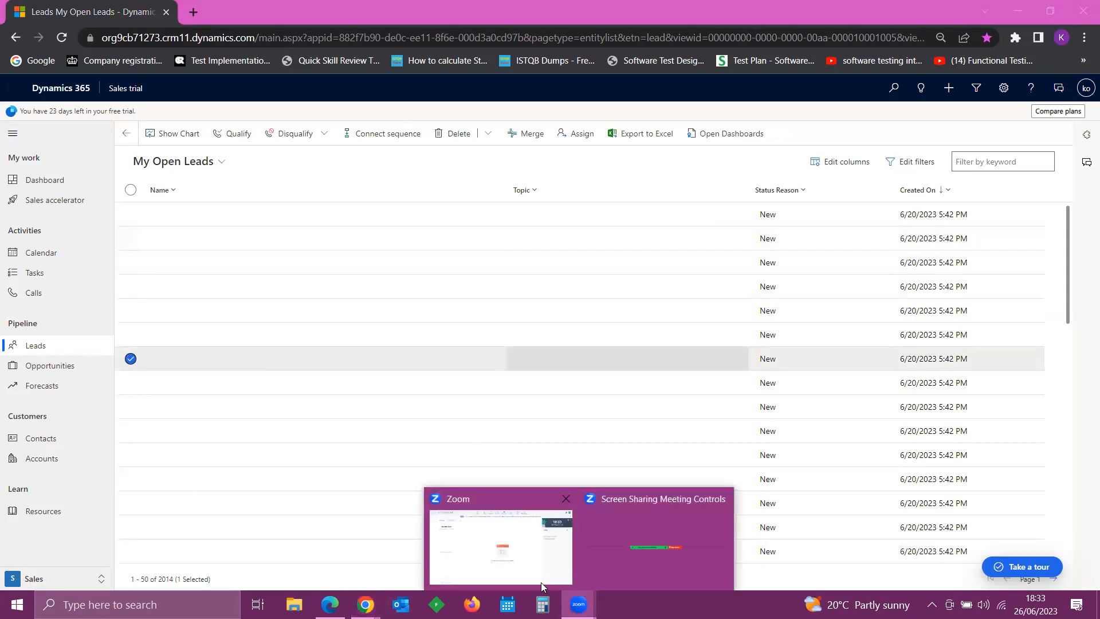
click(506, 566)
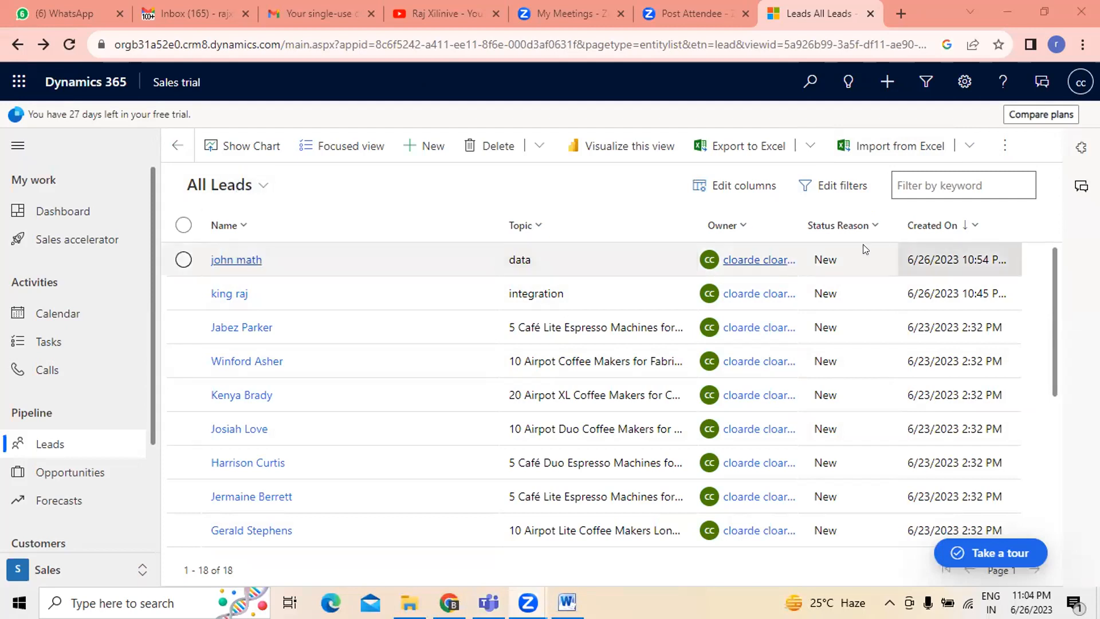
- Open the filter editor for All Leads and add a new filter group
click(839, 185)
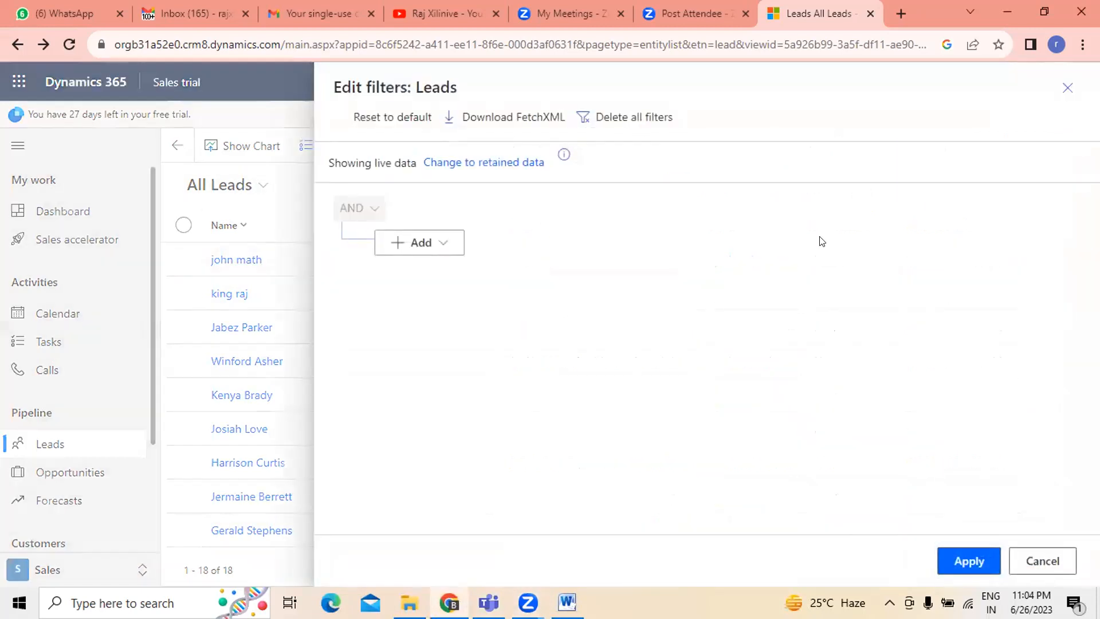
click(435, 242)
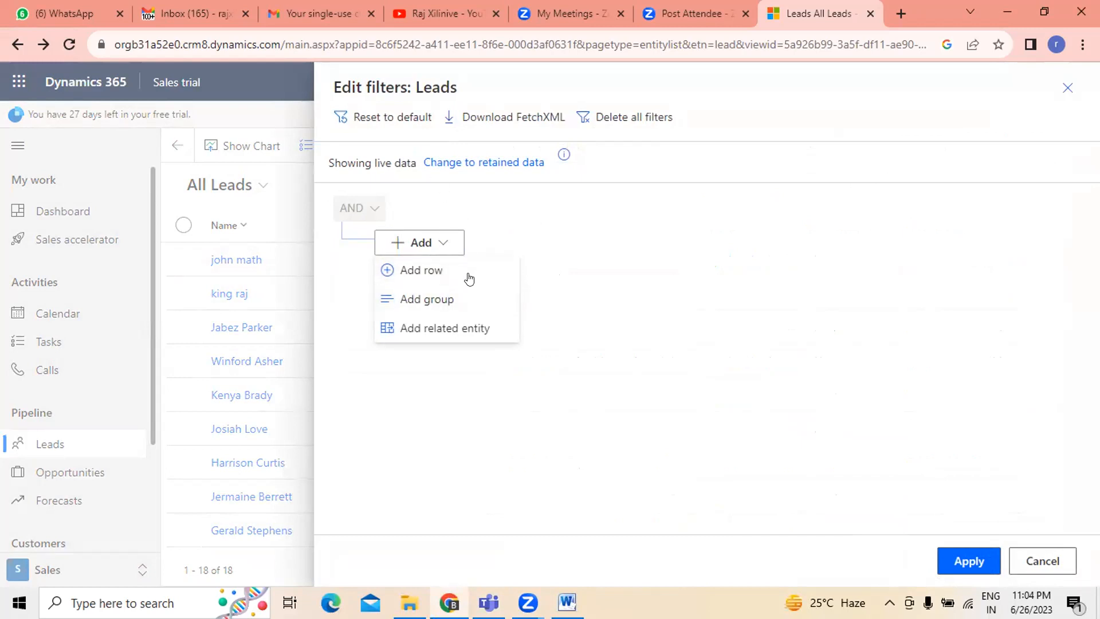
click(445, 304)
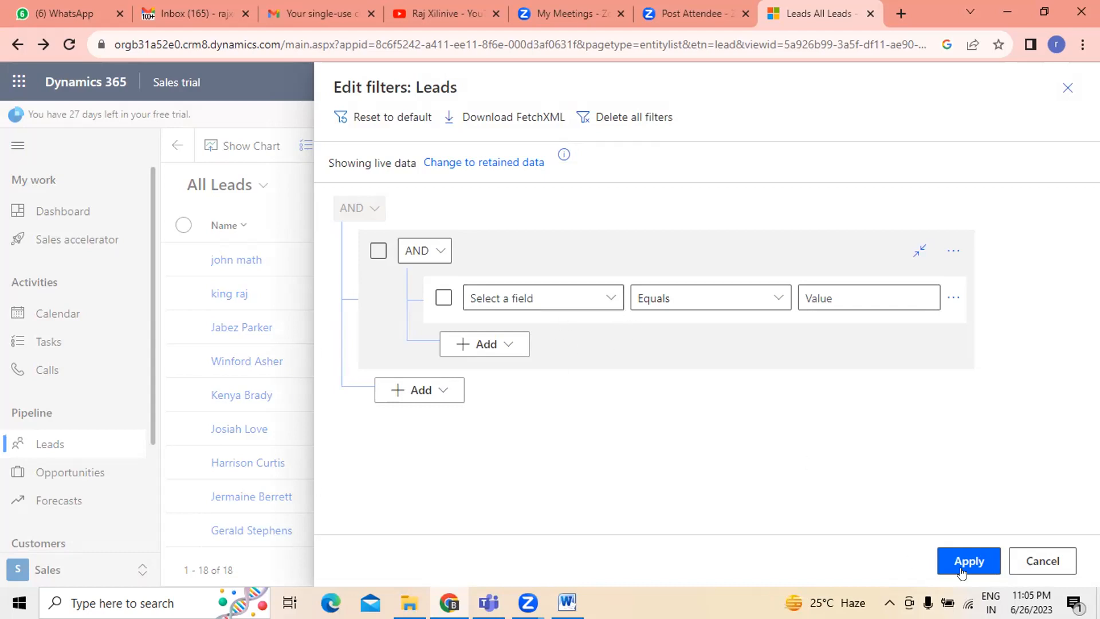
click(1039, 559)
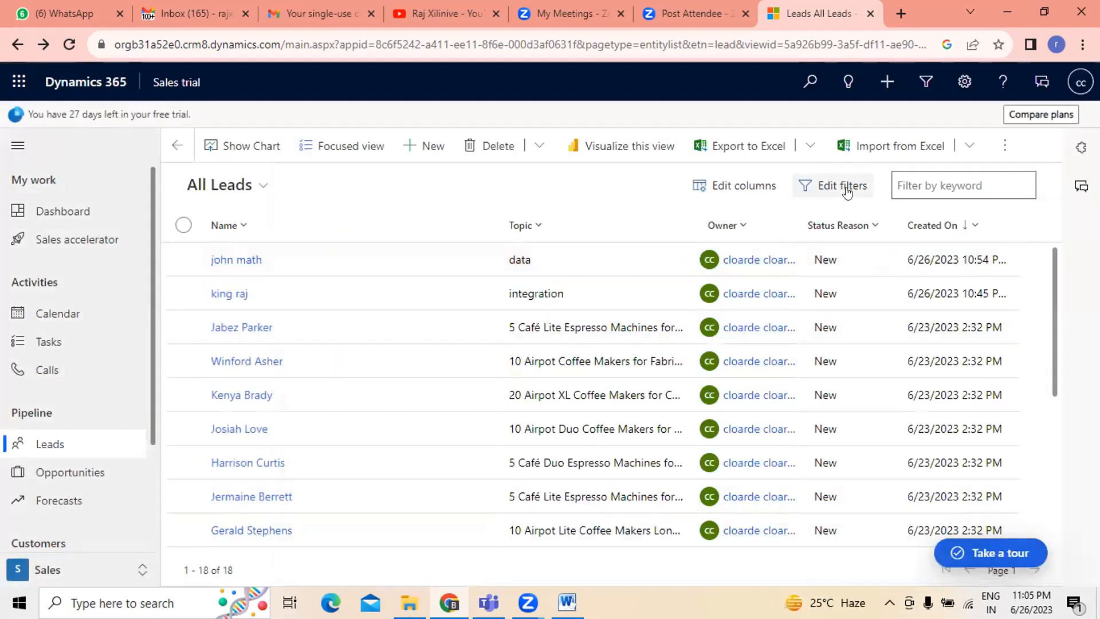
click(255, 189)
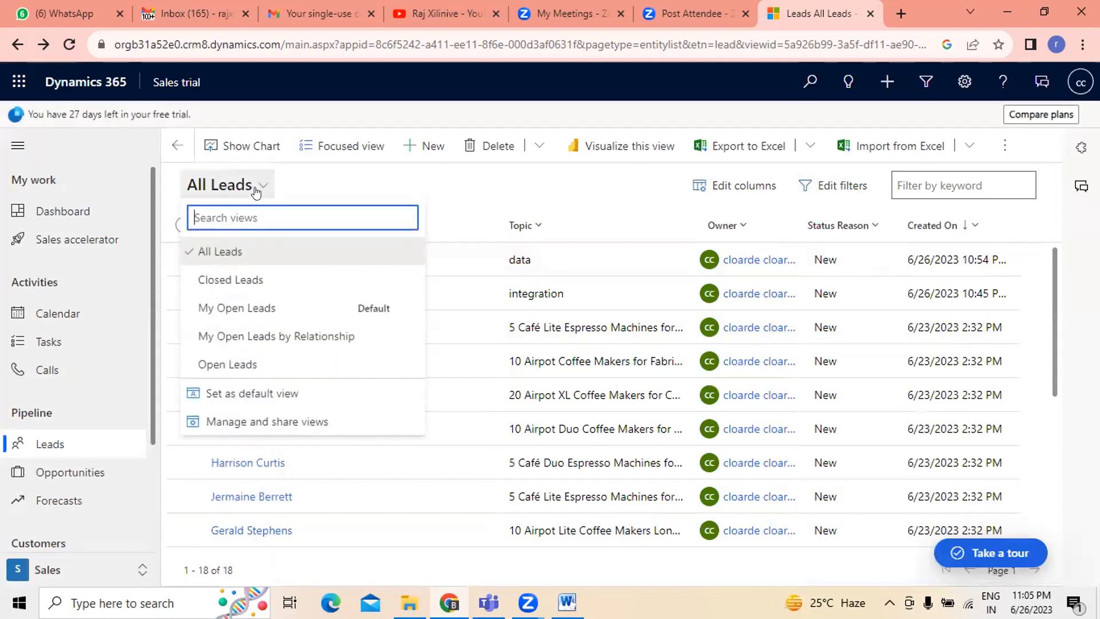
click(235, 246)
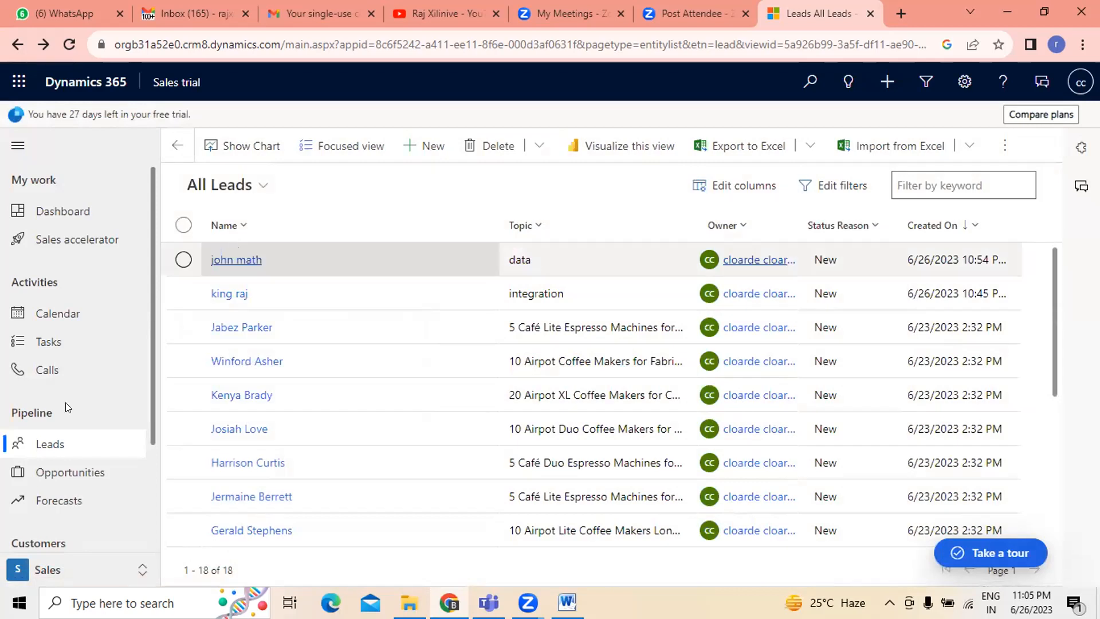
click(857, 187)
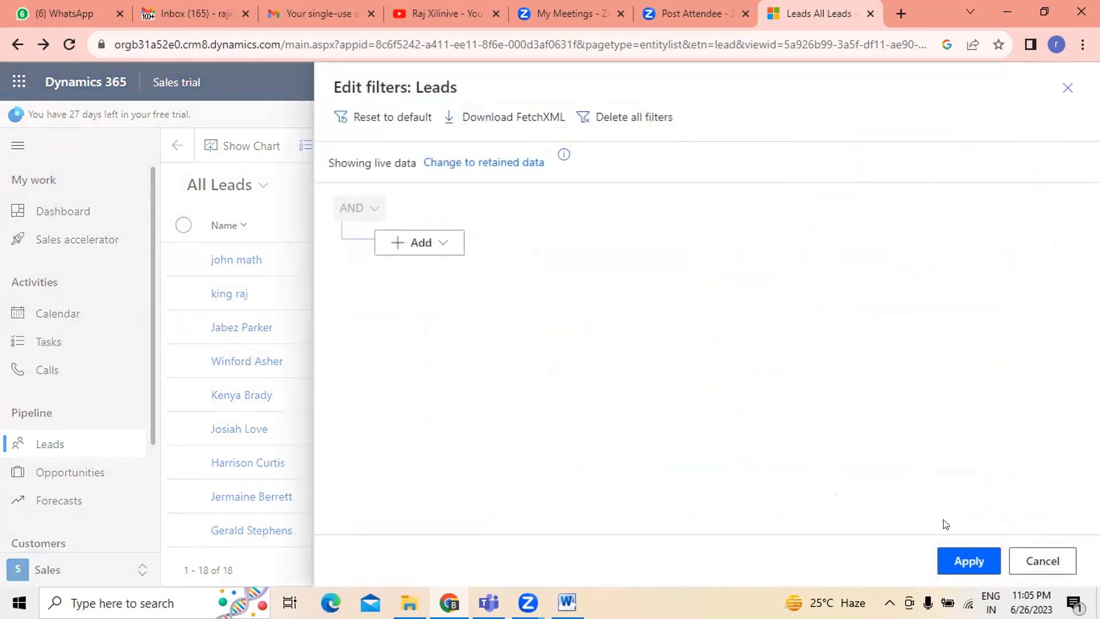
click(444, 249)
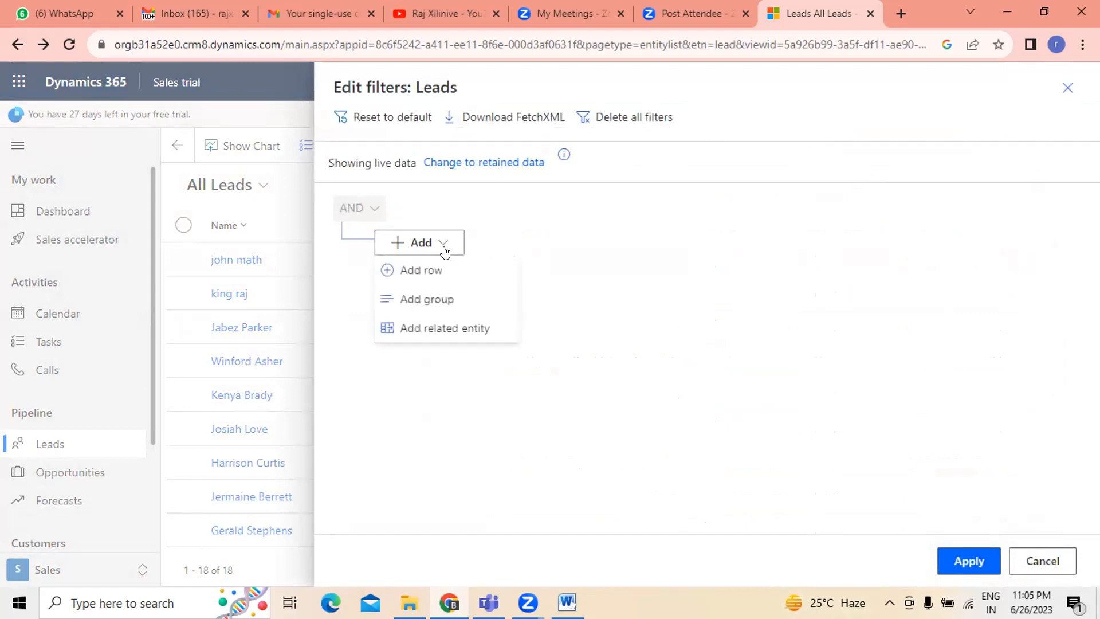
click(424, 298)
click(611, 299)
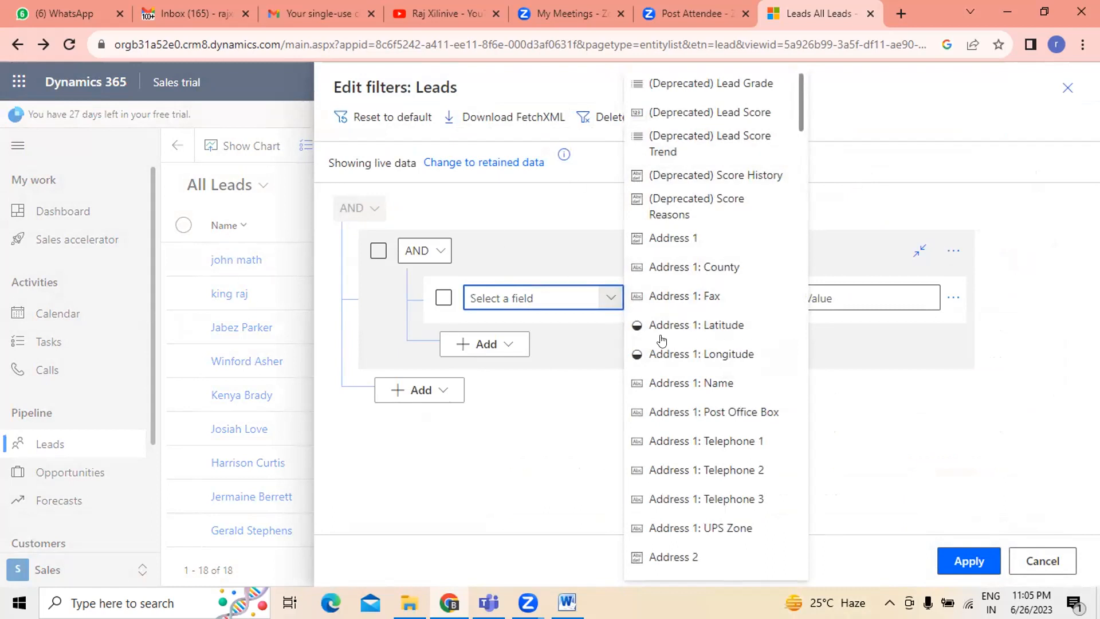
click(1041, 560)
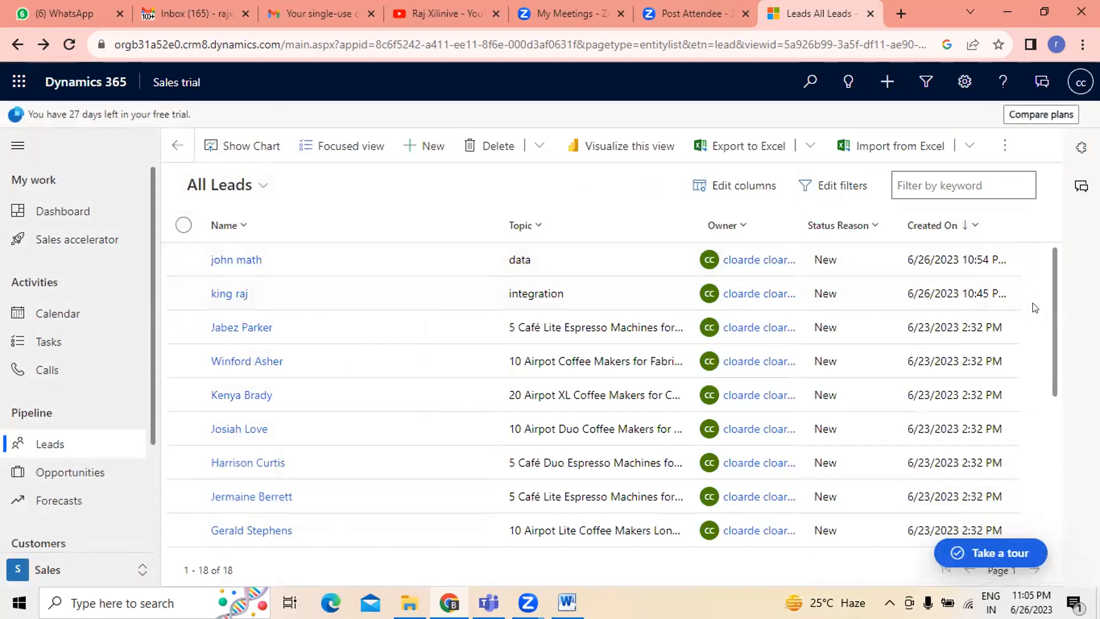
drag(1053, 310, 1057, 342)
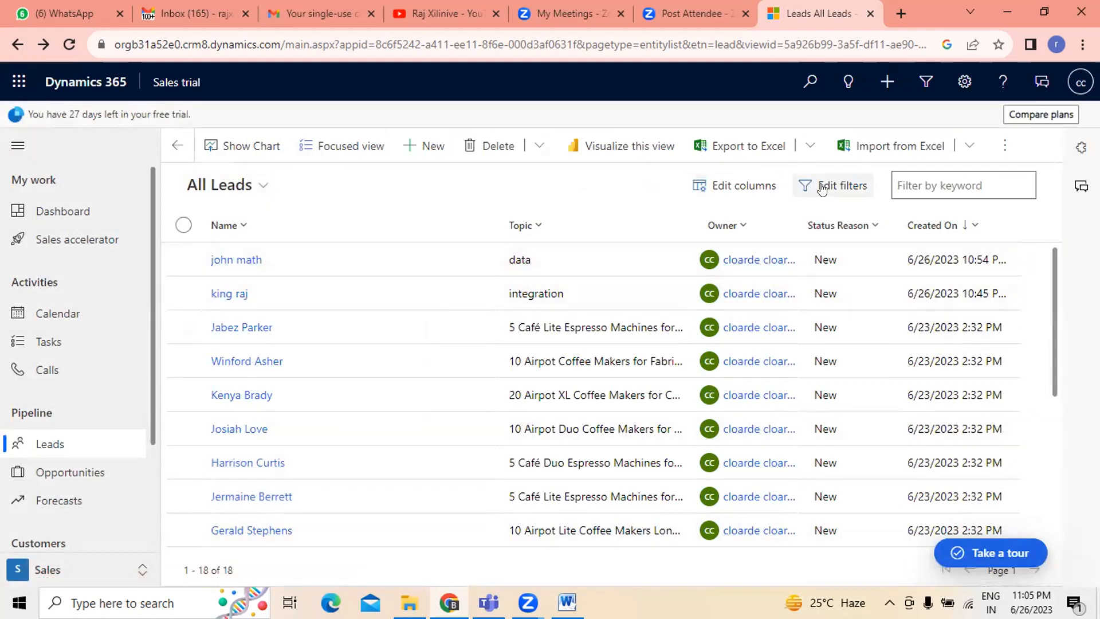
- Open the filter editor for All Leads, add a filter group, and set its field to Country/Region
click(822, 184)
click(442, 244)
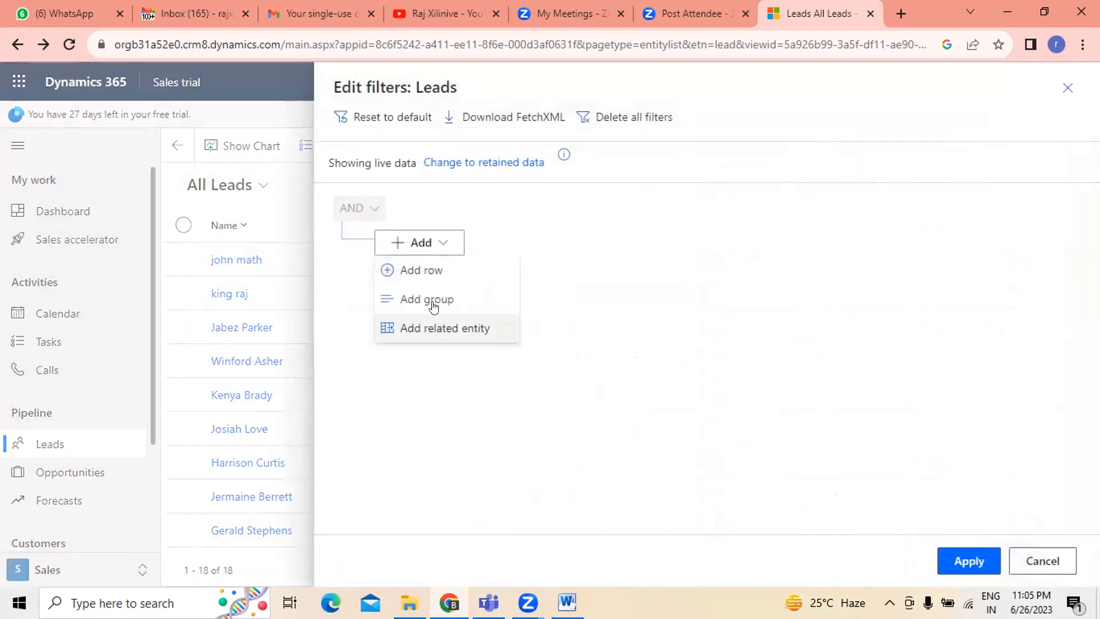
click(412, 297)
click(608, 298)
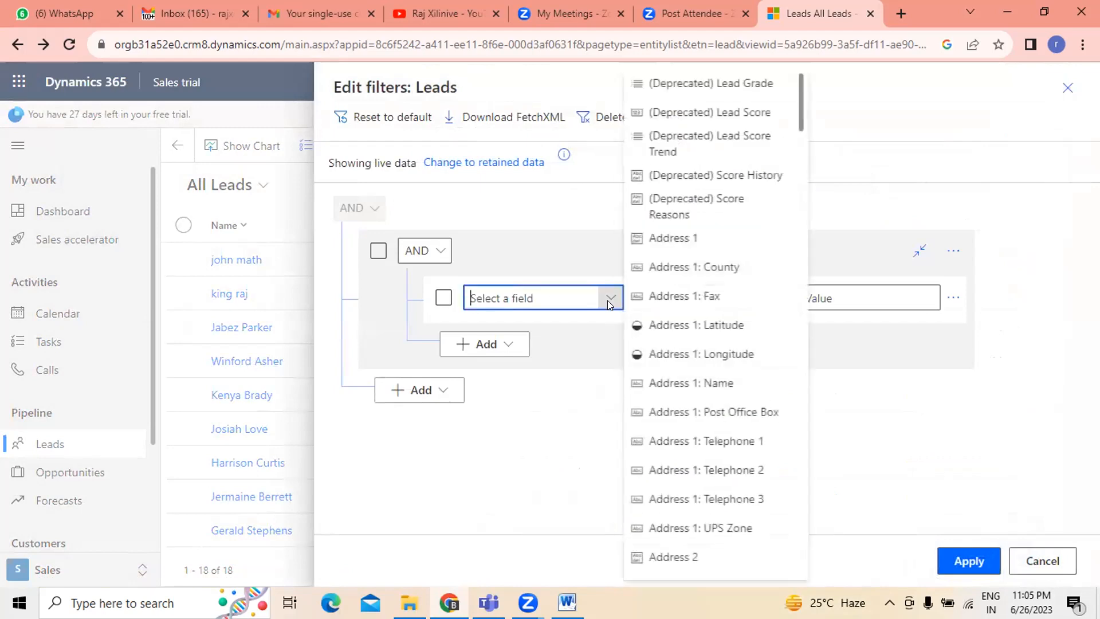
scroll(744, 351, down, 8)
scroll(743, 352, down, 8)
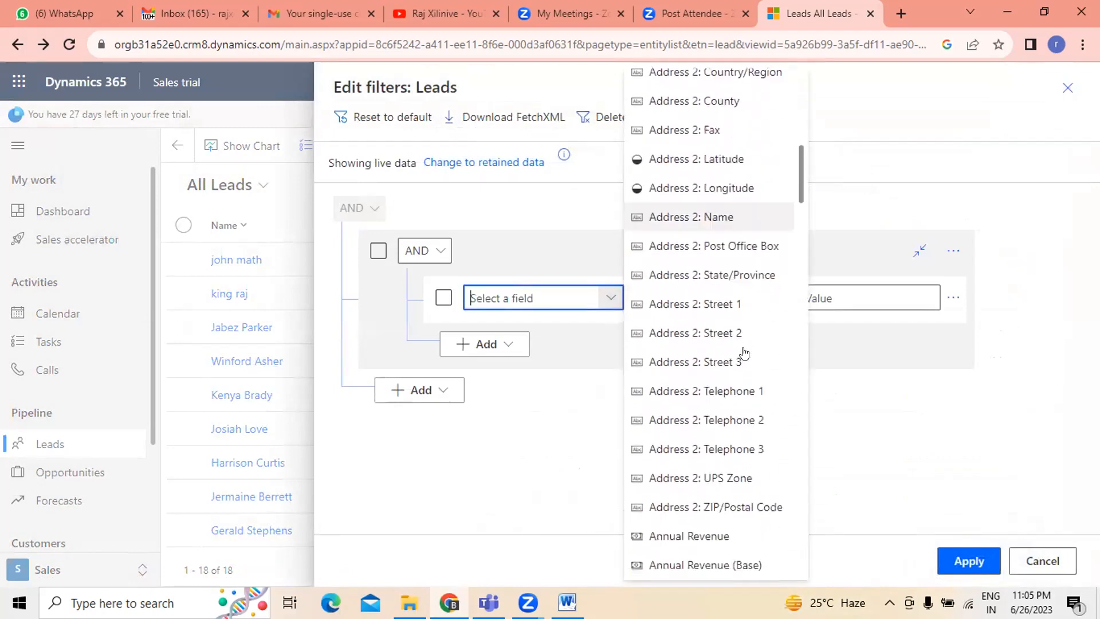
scroll(743, 352, down, 3)
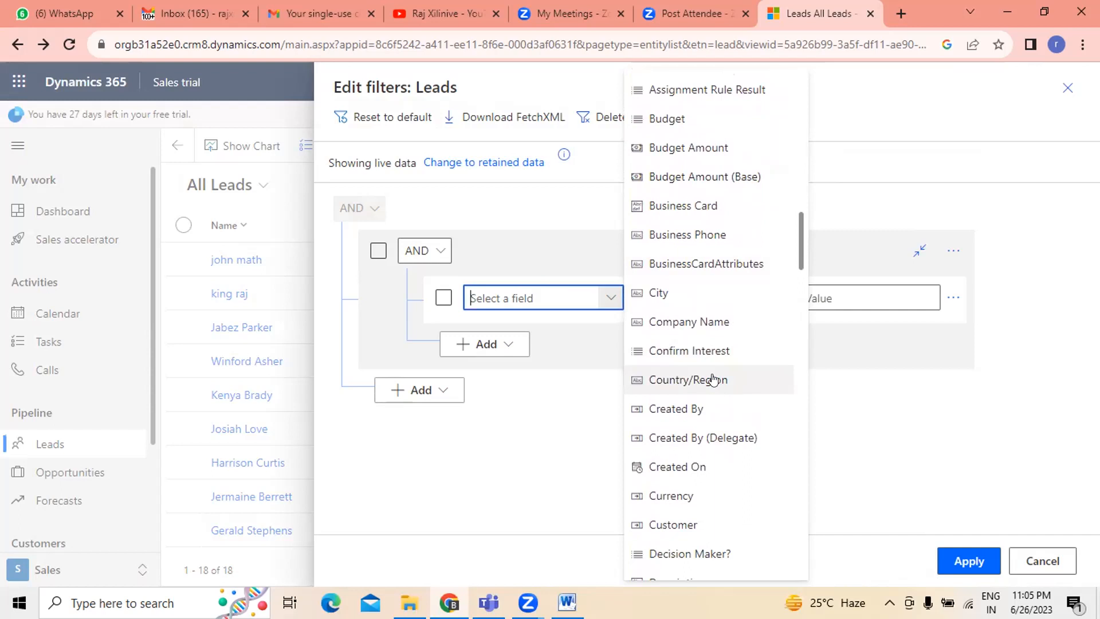
click(704, 380)
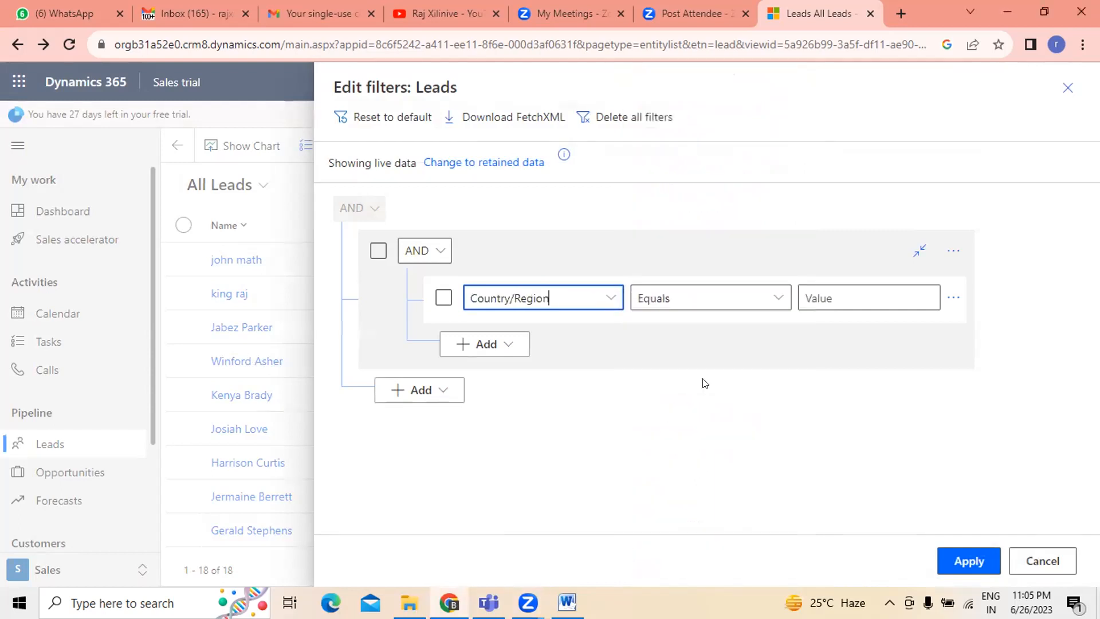
- Set the group's condition to Contains with the value c and apply the filter
click(691, 303)
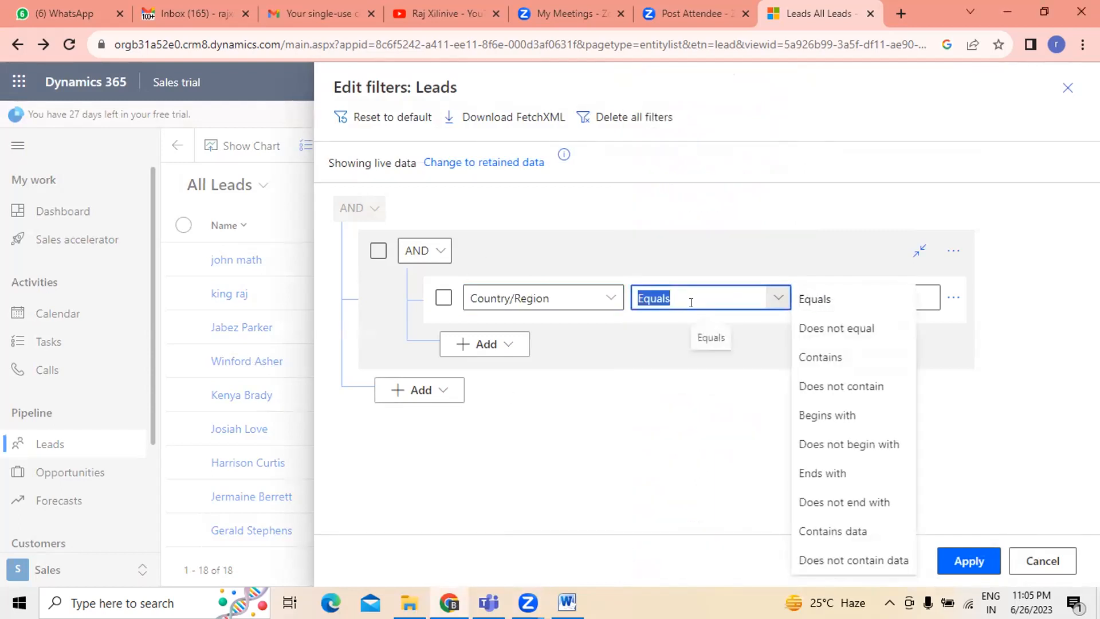
click(819, 357)
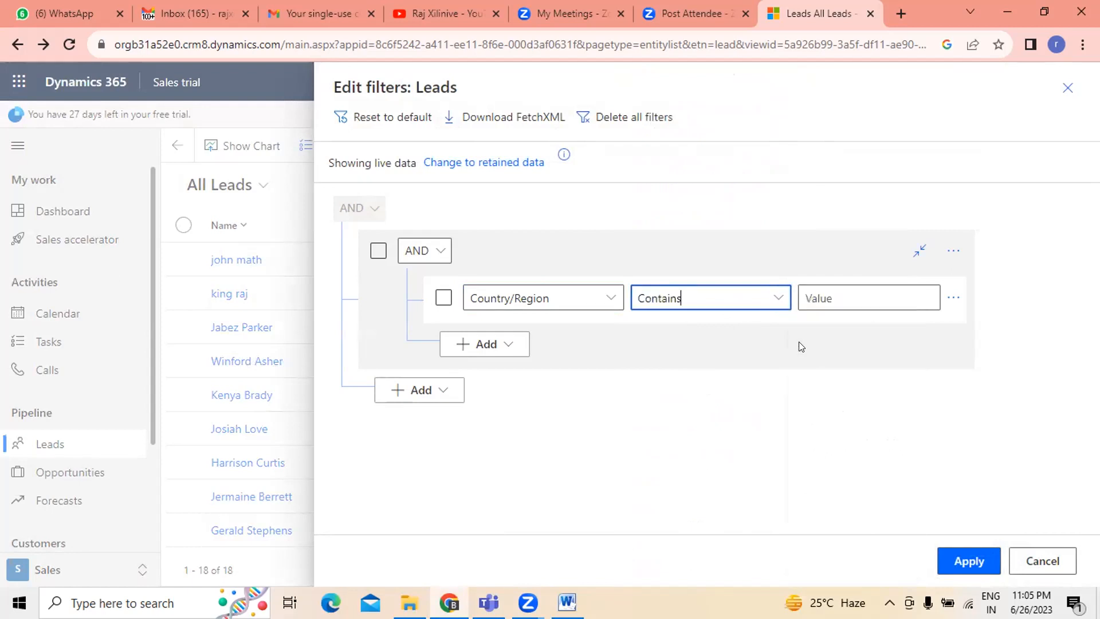
click(910, 294)
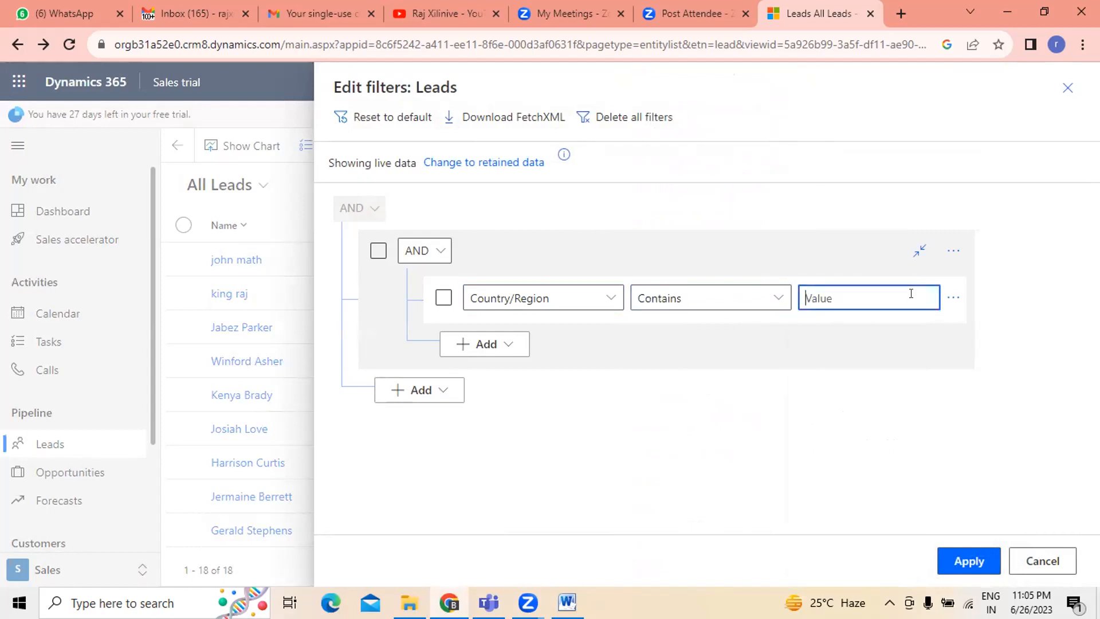
text(c)
click(808, 394)
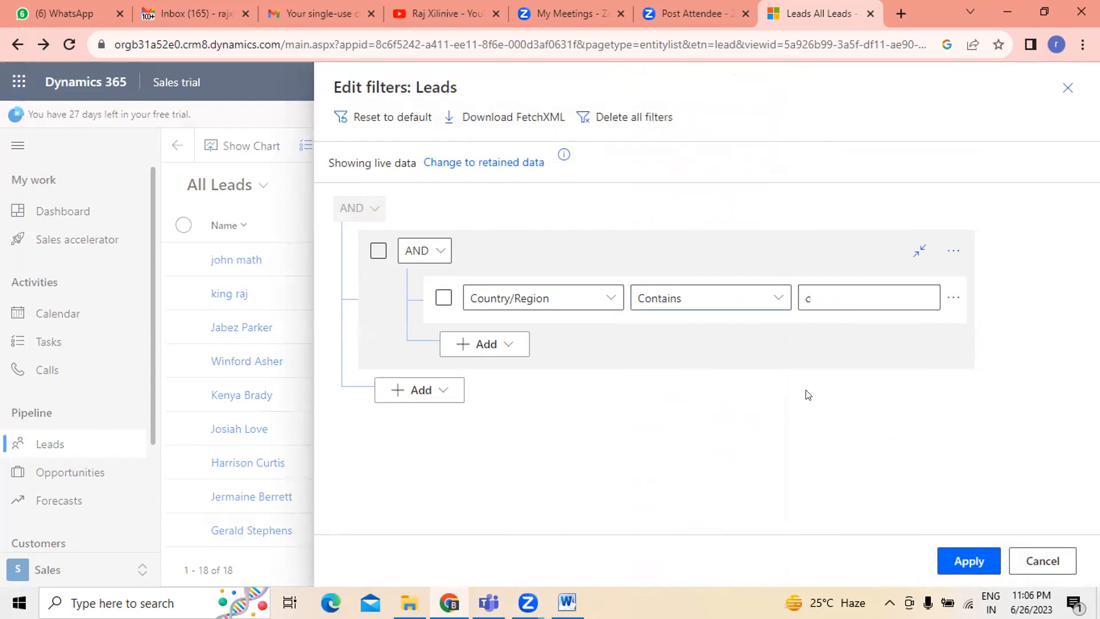
click(821, 294)
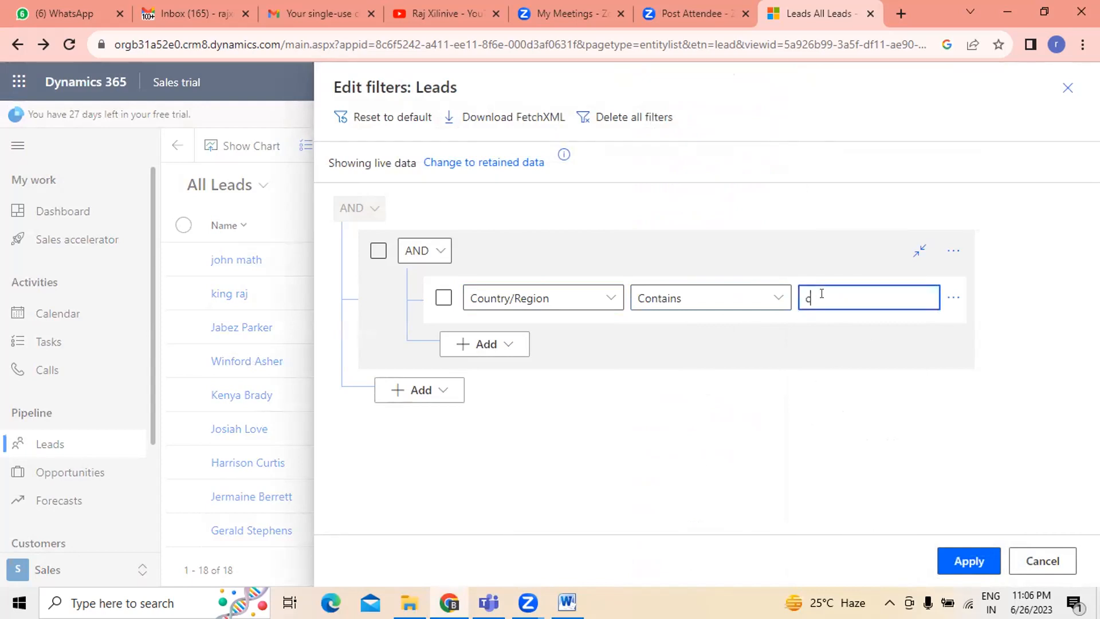
click(962, 560)
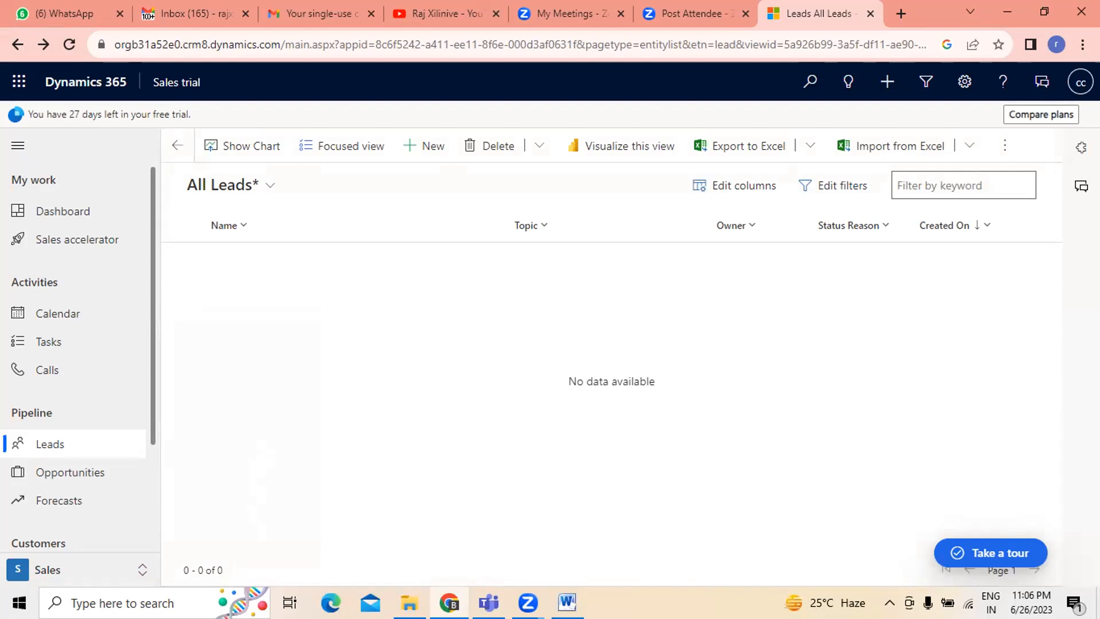
- Switch to the My Open Leads view and inspect its filter conditions without changing them
click(262, 185)
click(249, 307)
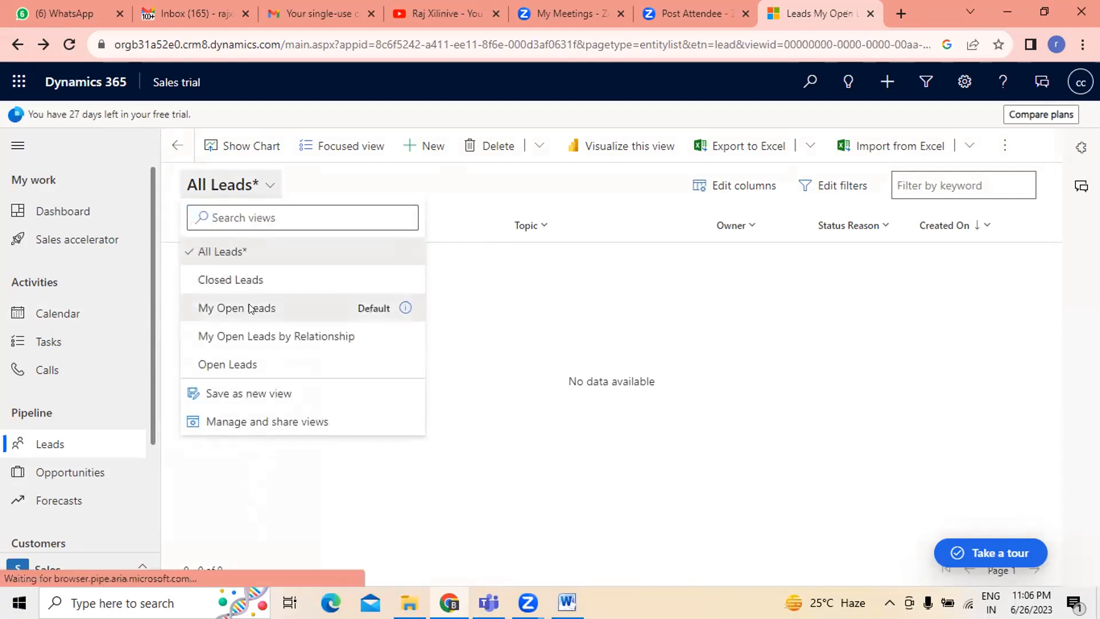
click(846, 186)
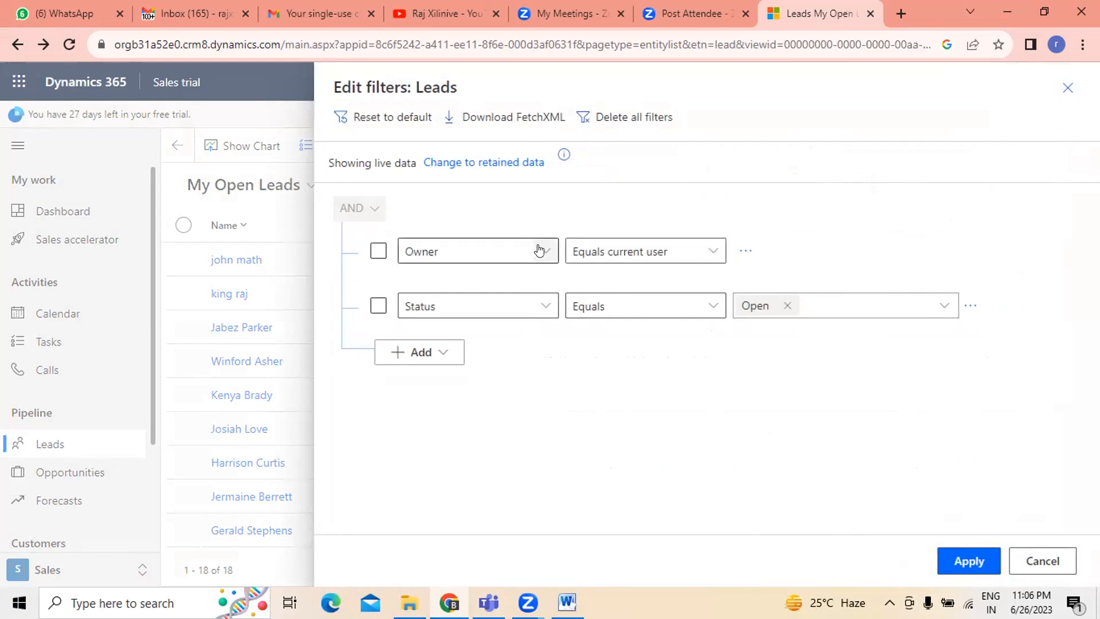
click(1071, 560)
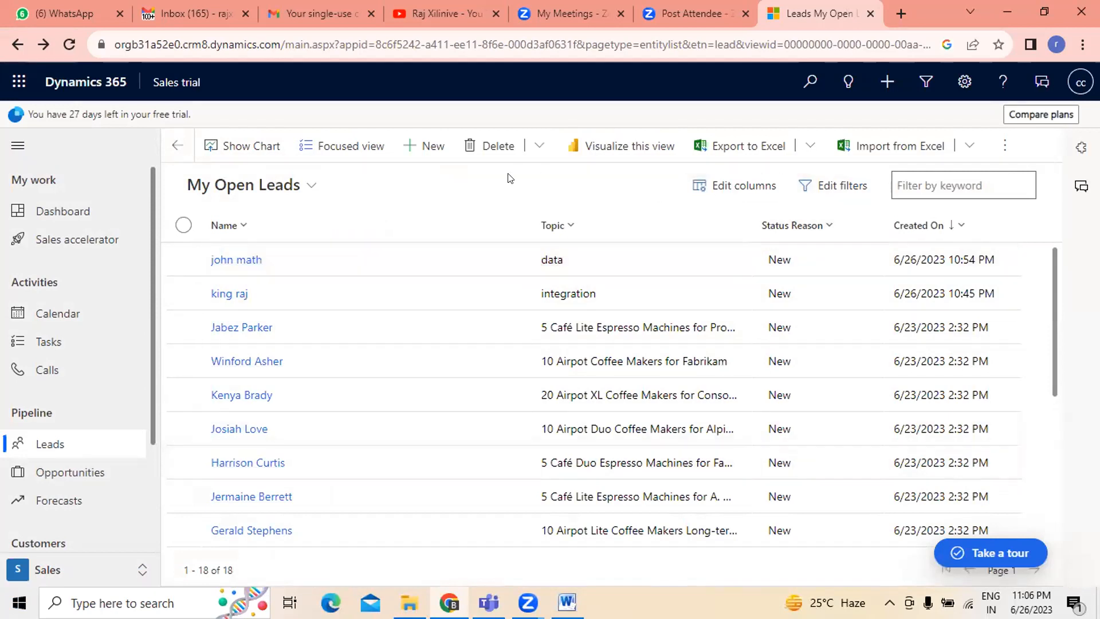
- Start a quick-create lead with topic jkhkjgkg and budget amount 8756858
click(413, 145)
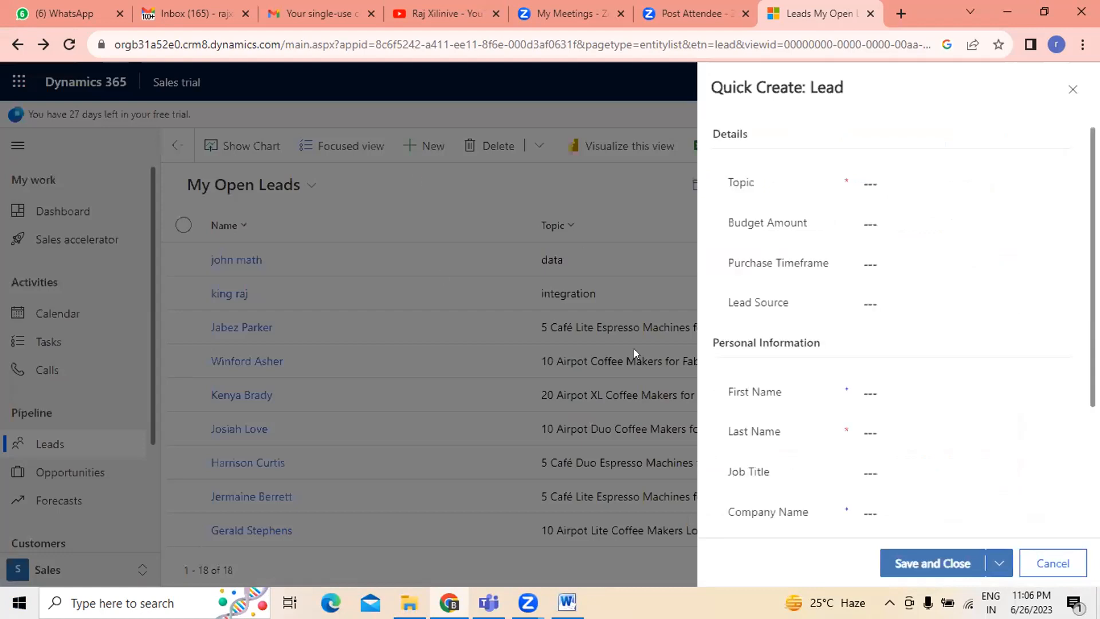
click(883, 225)
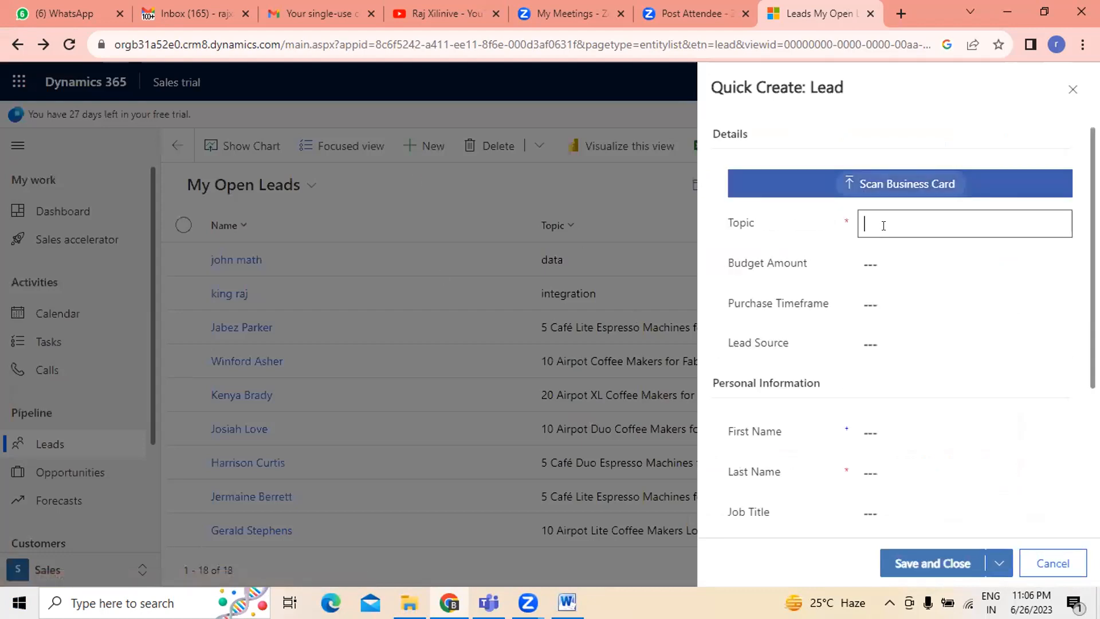
text(jkhkjgkg)
click(881, 256)
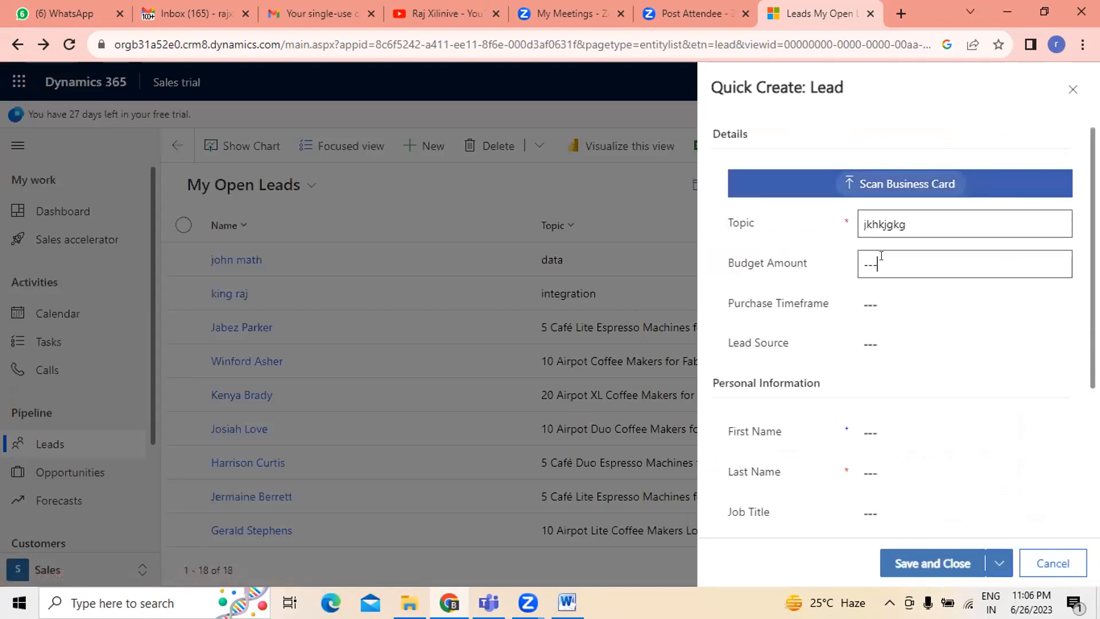
text(8756858)
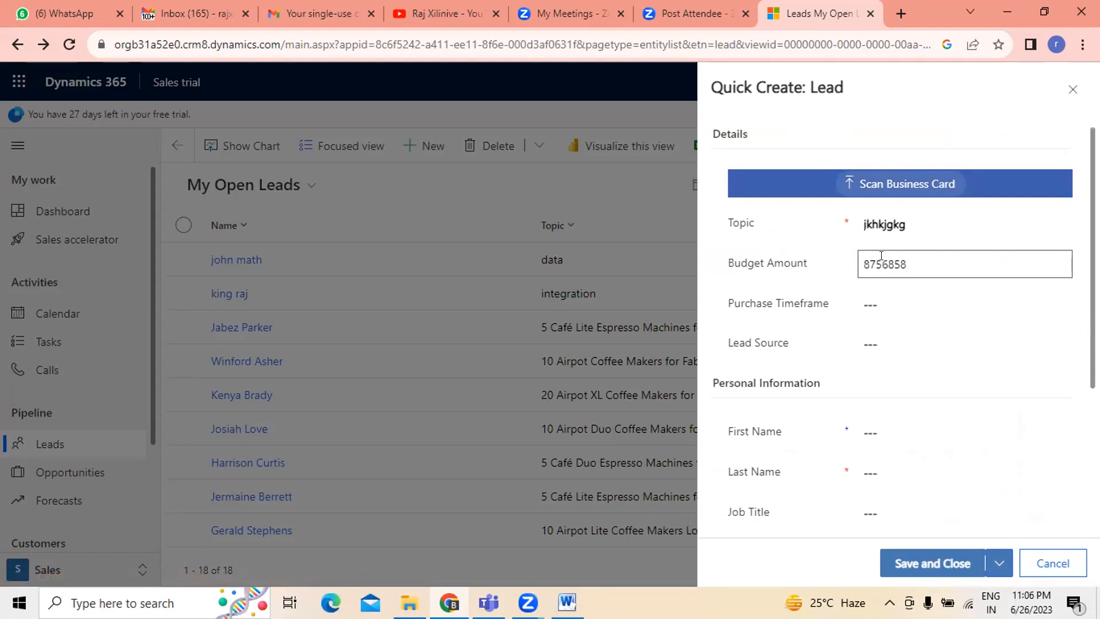
- Set the lead's purchase timeframe to Immediate and lead source to Advertisement
click(885, 308)
click(900, 329)
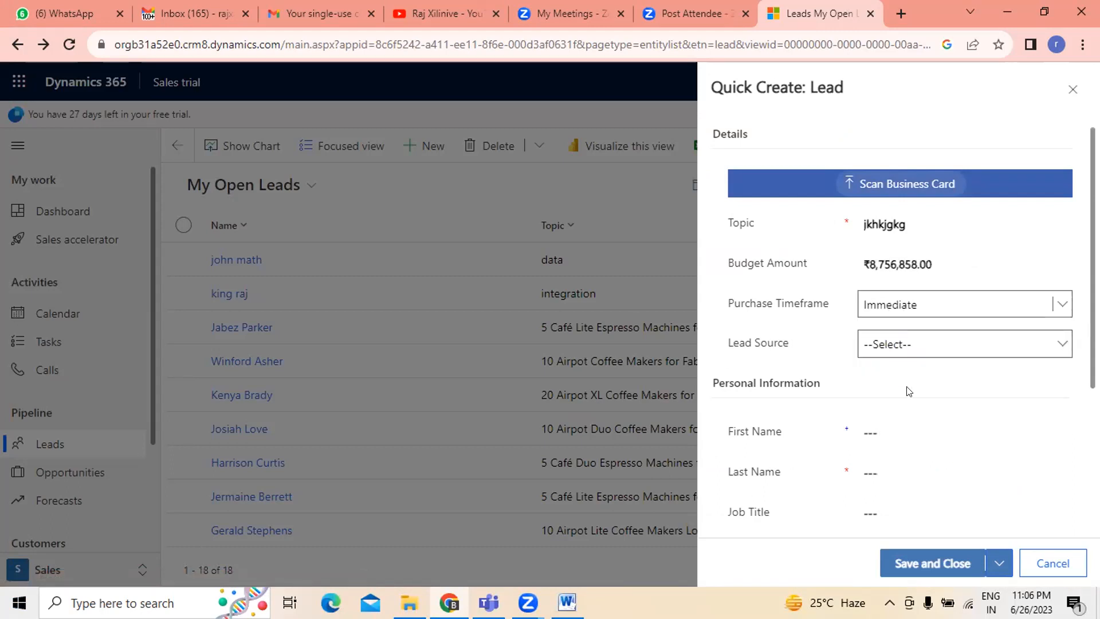
click(897, 342)
click(908, 380)
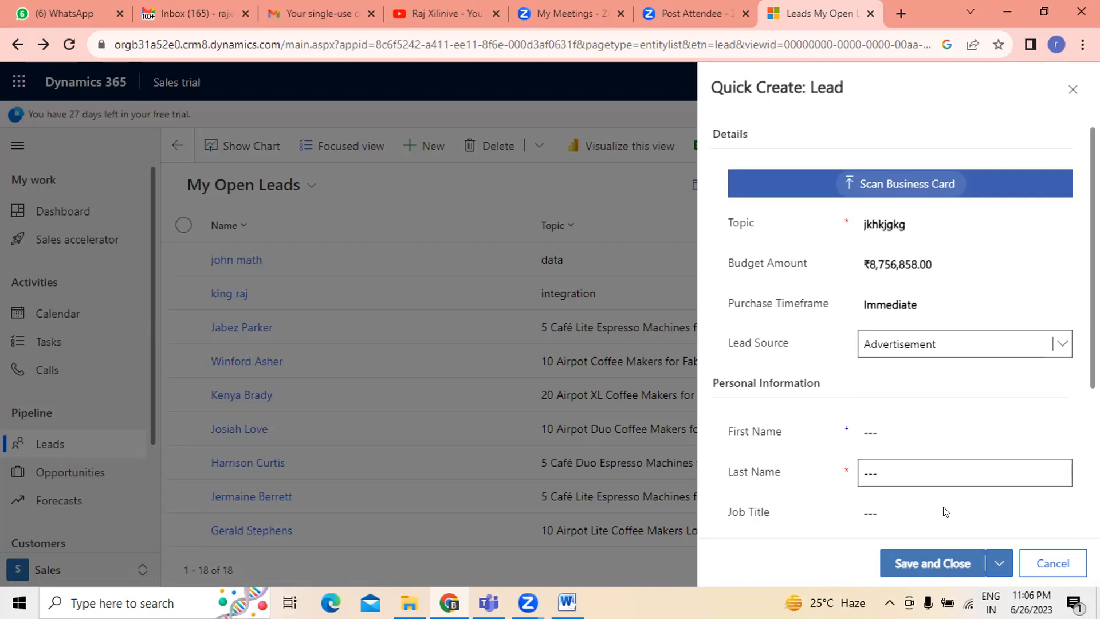
- Enter gjhjghkg as the lead's company name and try to save the lead
scroll(952, 487, down, 4)
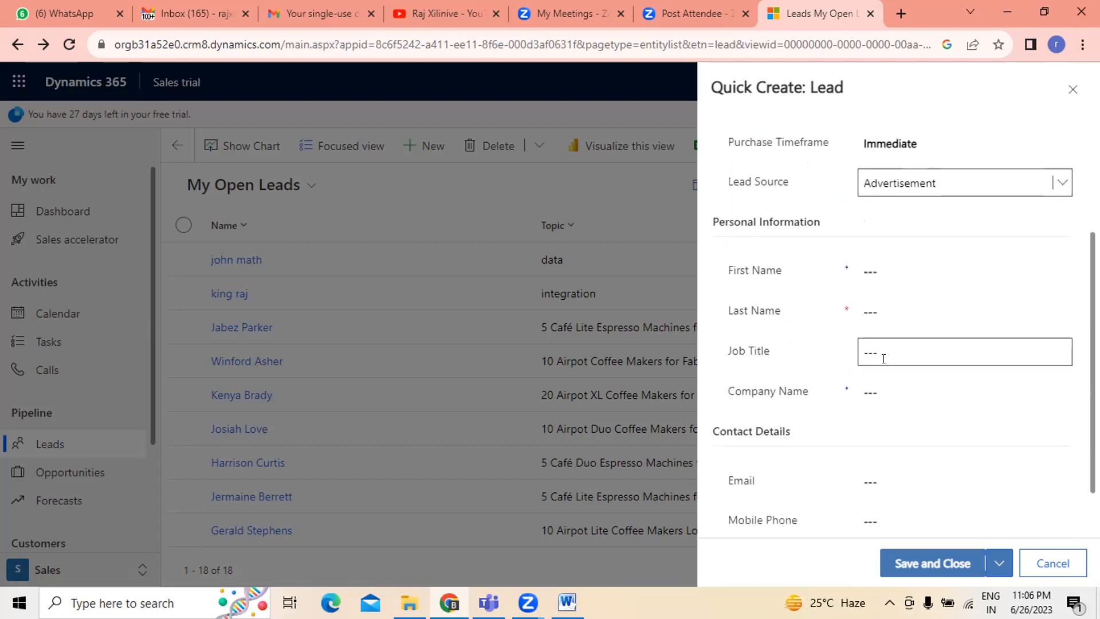
scroll(882, 413, up, 3)
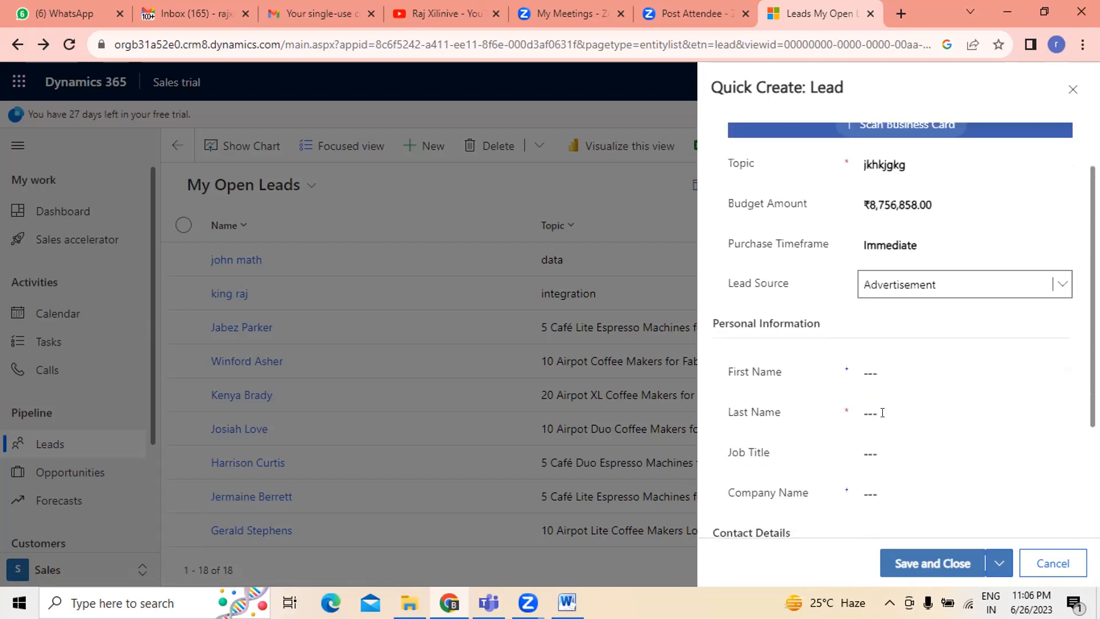
scroll(882, 412, down, 3)
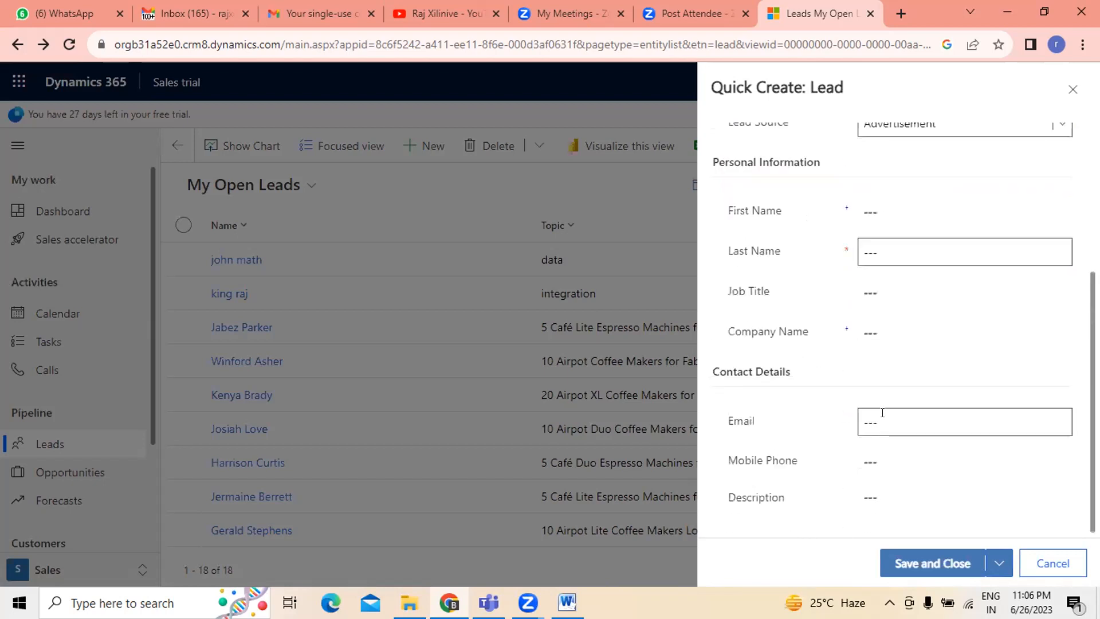
scroll(821, 406, up, 3)
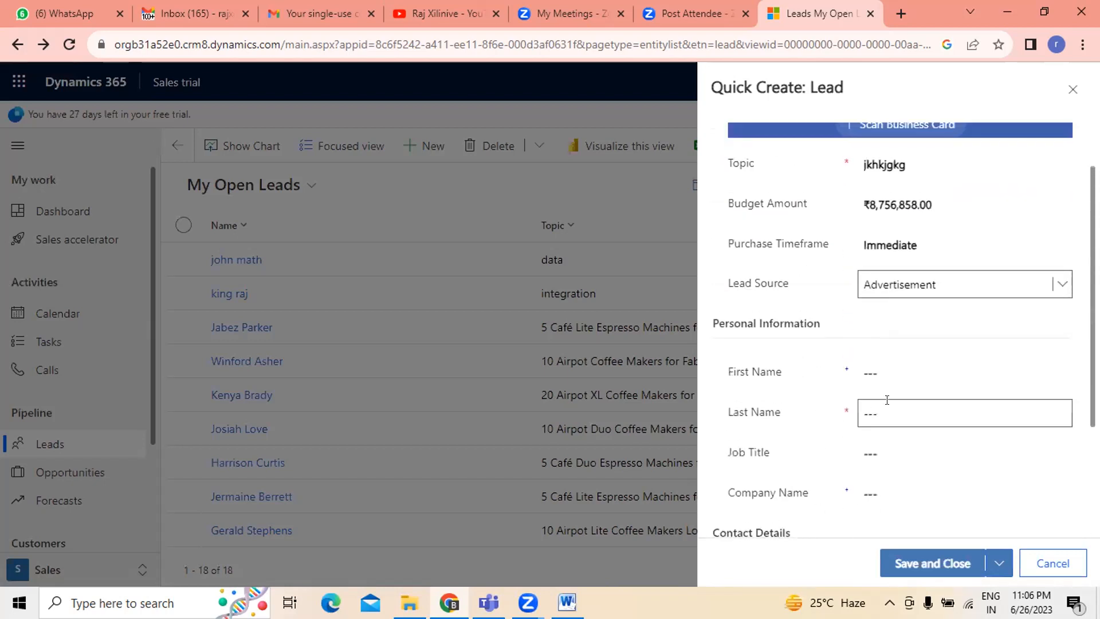
scroll(892, 435, down, 1)
click(963, 407)
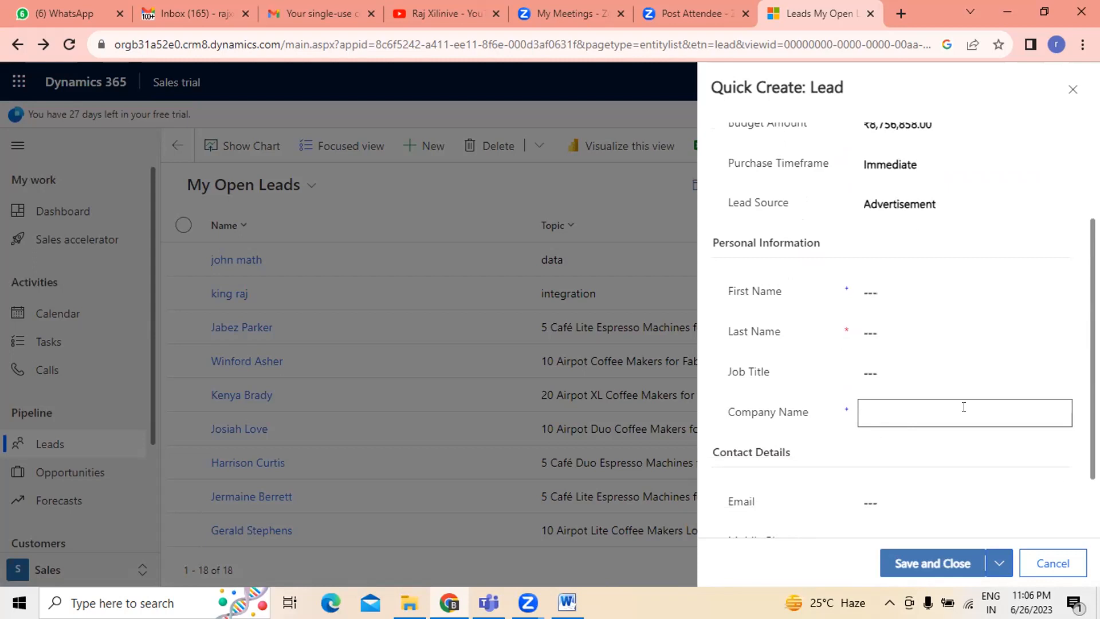
text(gjhjghkg)
click(936, 556)
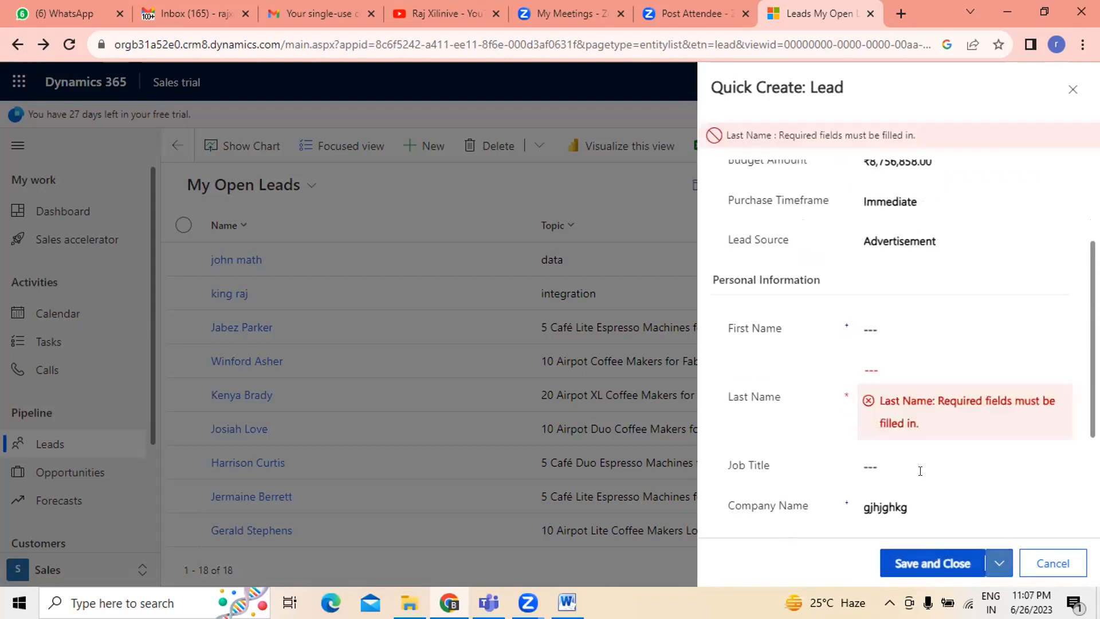
- Fill in the lead's last name and first name
click(907, 371)
text(ghkhgg)
click(906, 329)
text(gghhg)
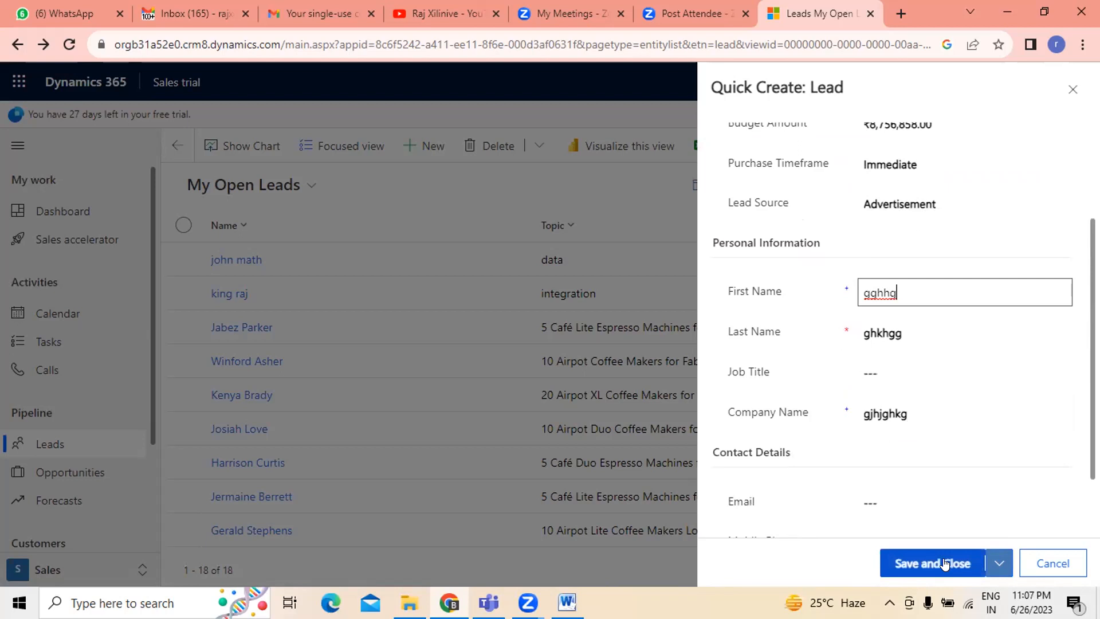
- Save and close the new quick-create lead
click(943, 562)
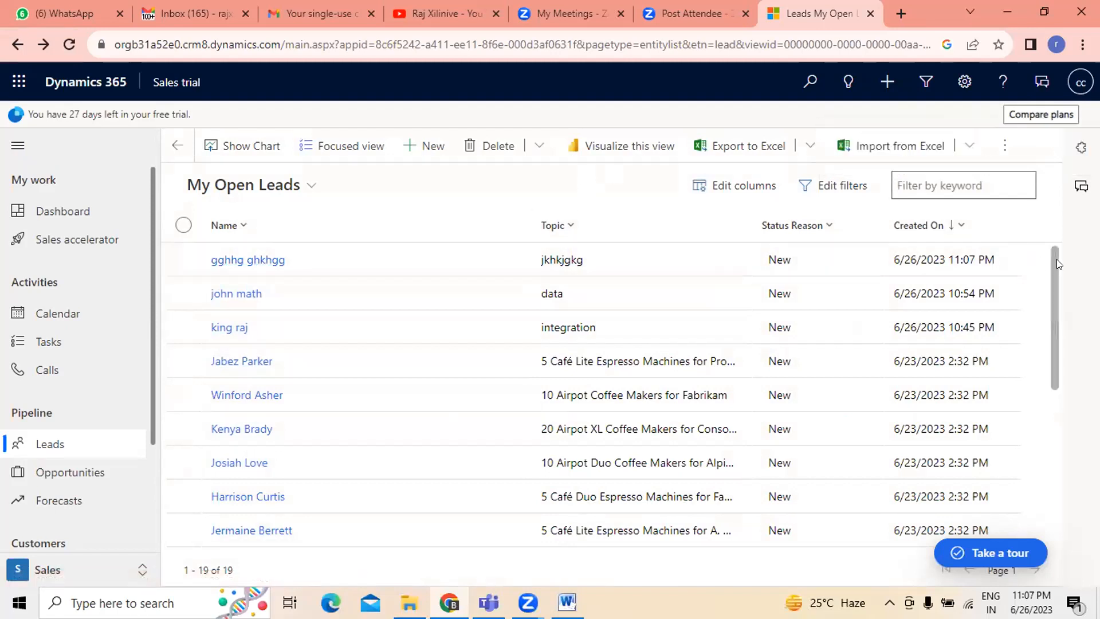
drag(1050, 261, 1050, 232)
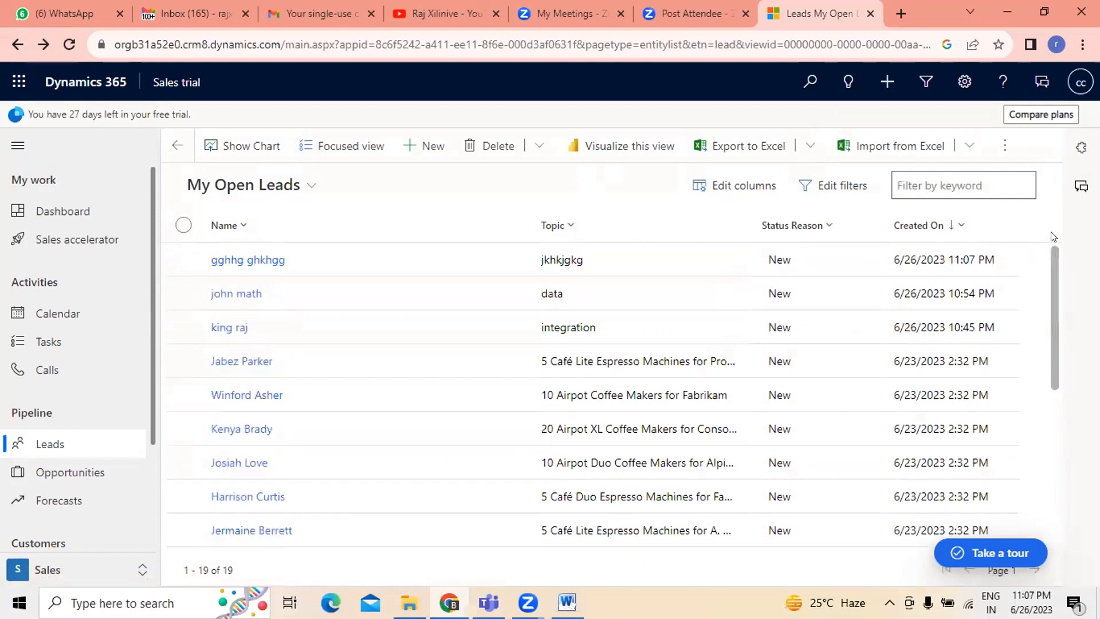
- Open the lead view's filter editor and add a new condition row
click(842, 185)
click(537, 253)
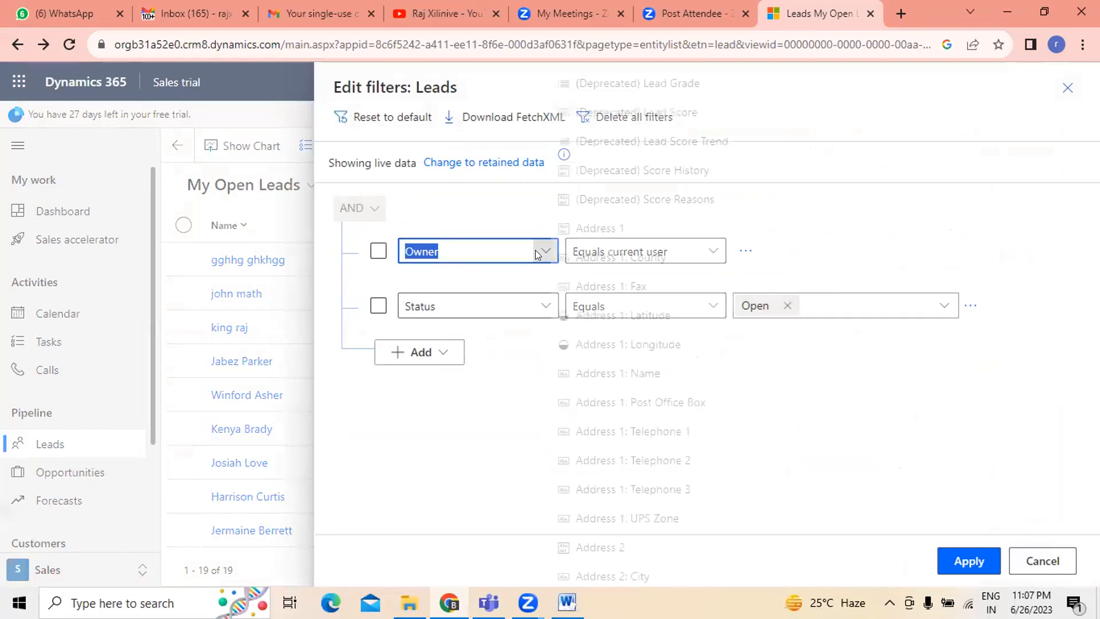
scroll(617, 340, down, 1)
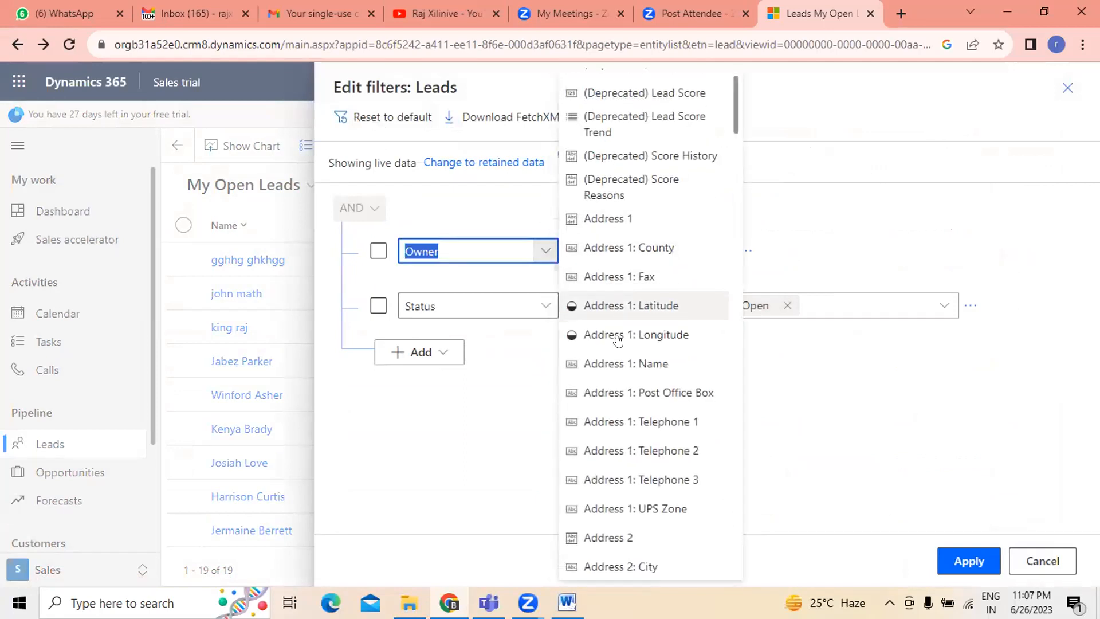
click(456, 437)
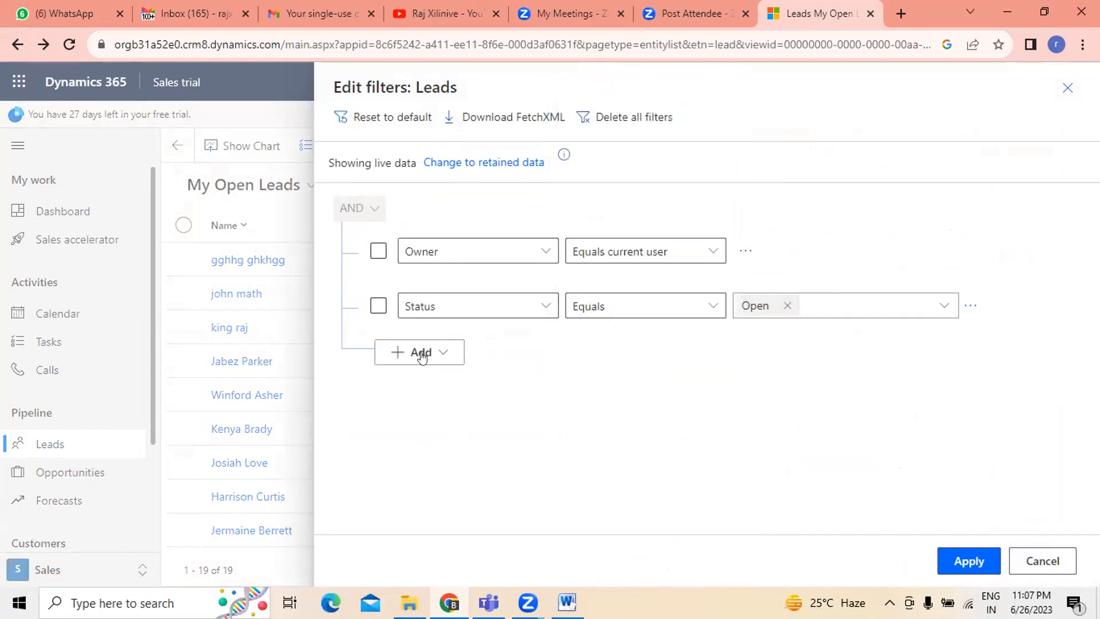
click(422, 353)
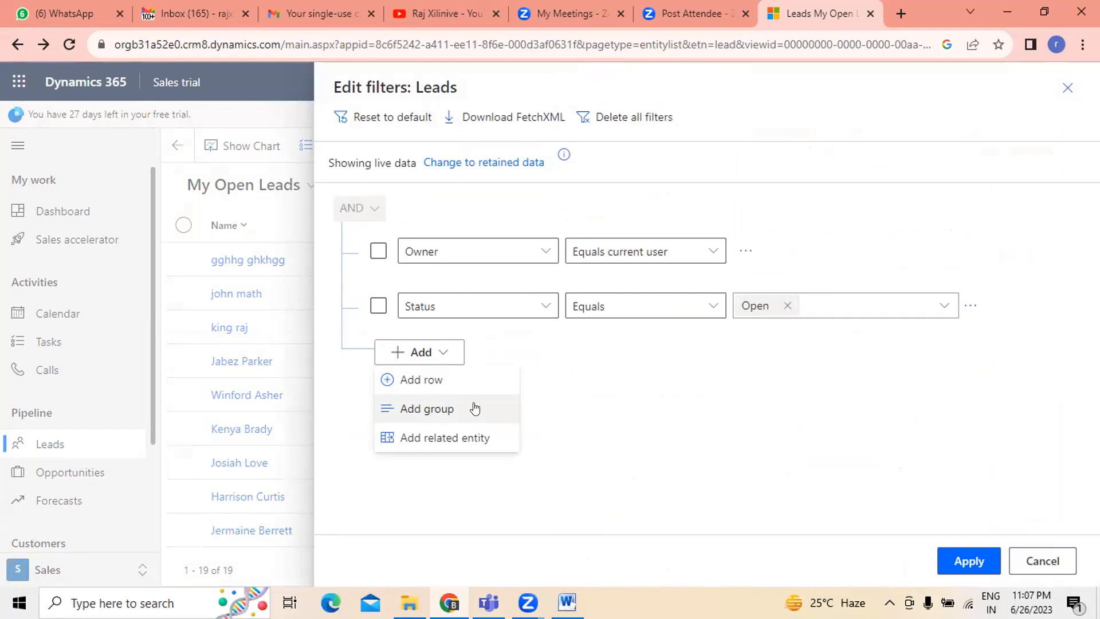
click(438, 382)
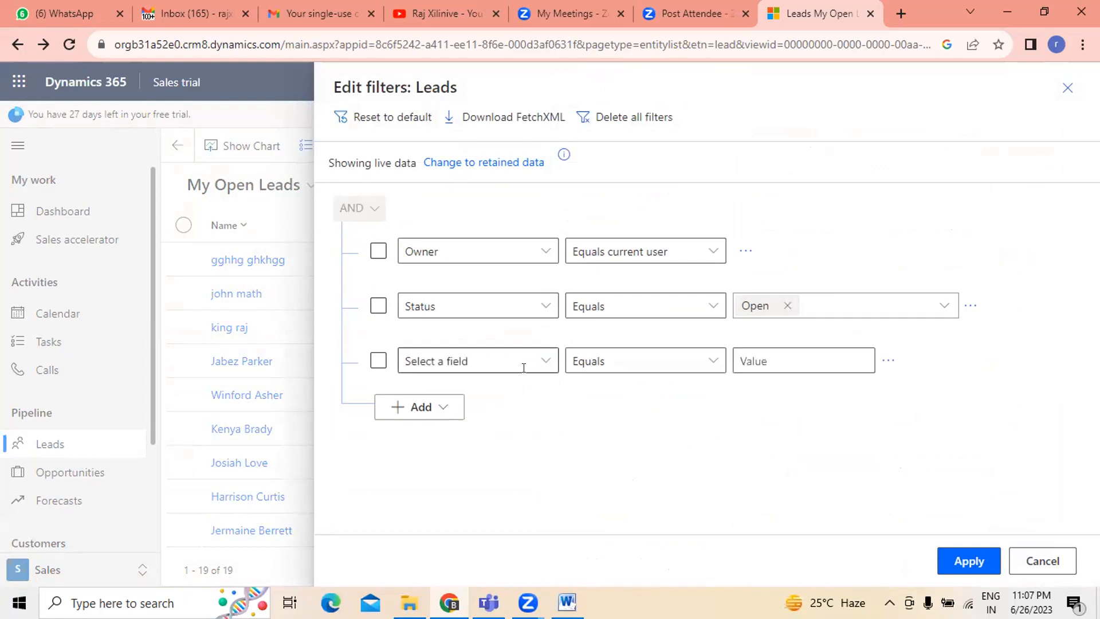
- Change the first filter condition's field from Owner to Name
click(548, 253)
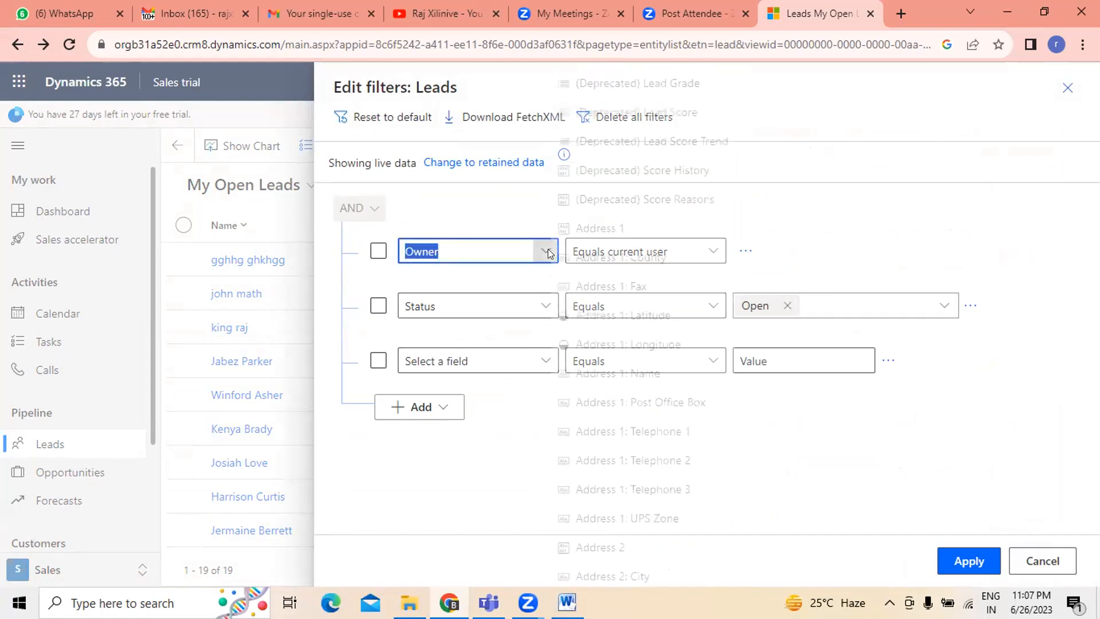
scroll(630, 308, down, 5)
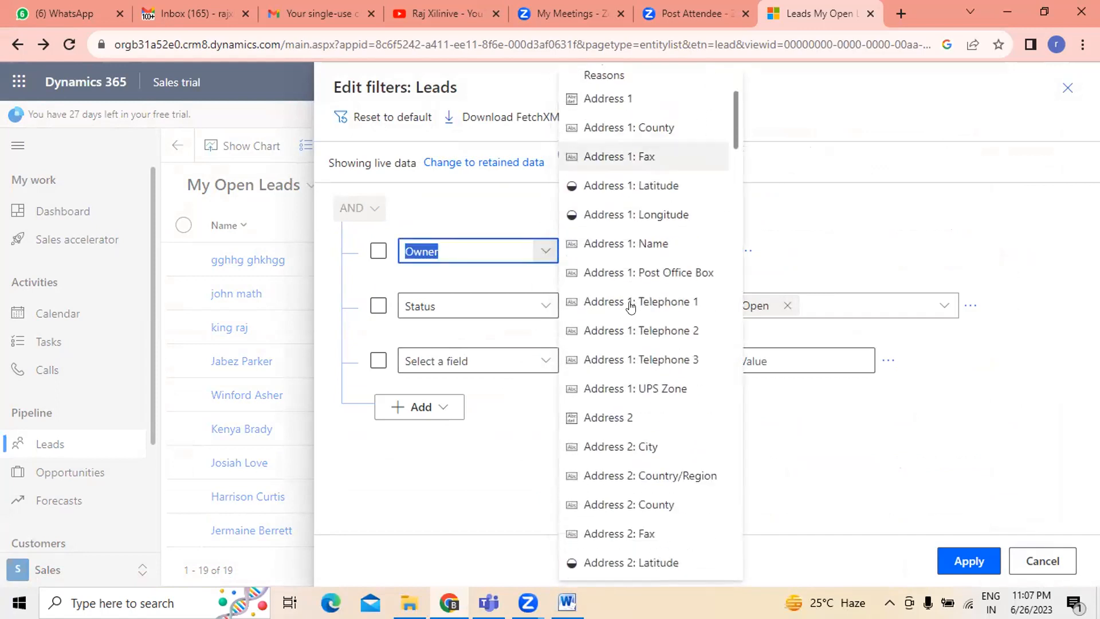
scroll(691, 373, down, 3)
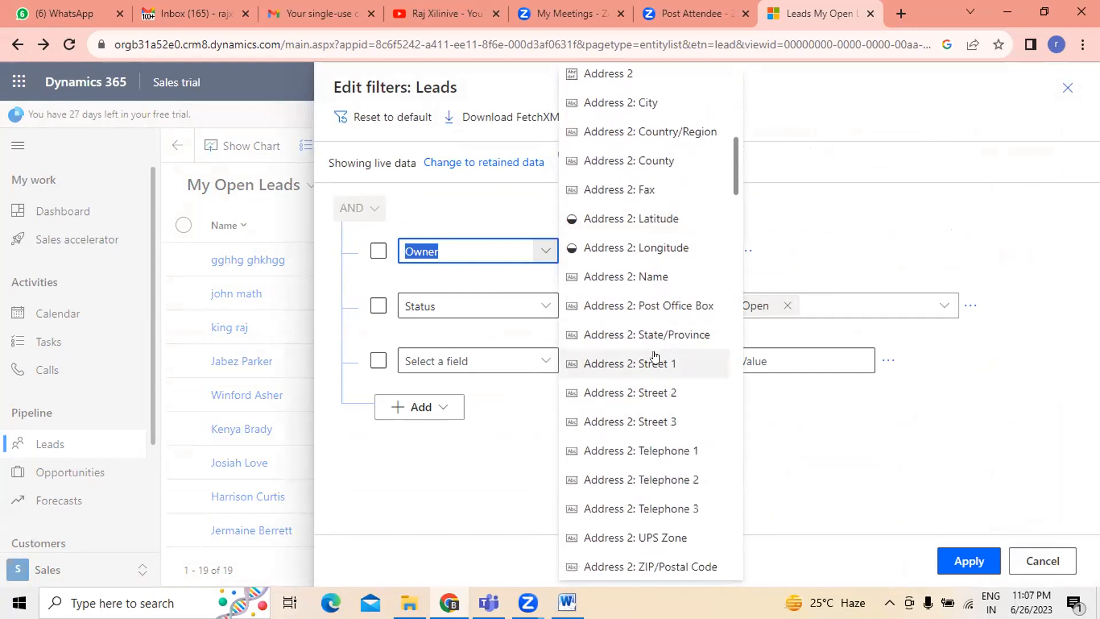
scroll(634, 359, up, 10)
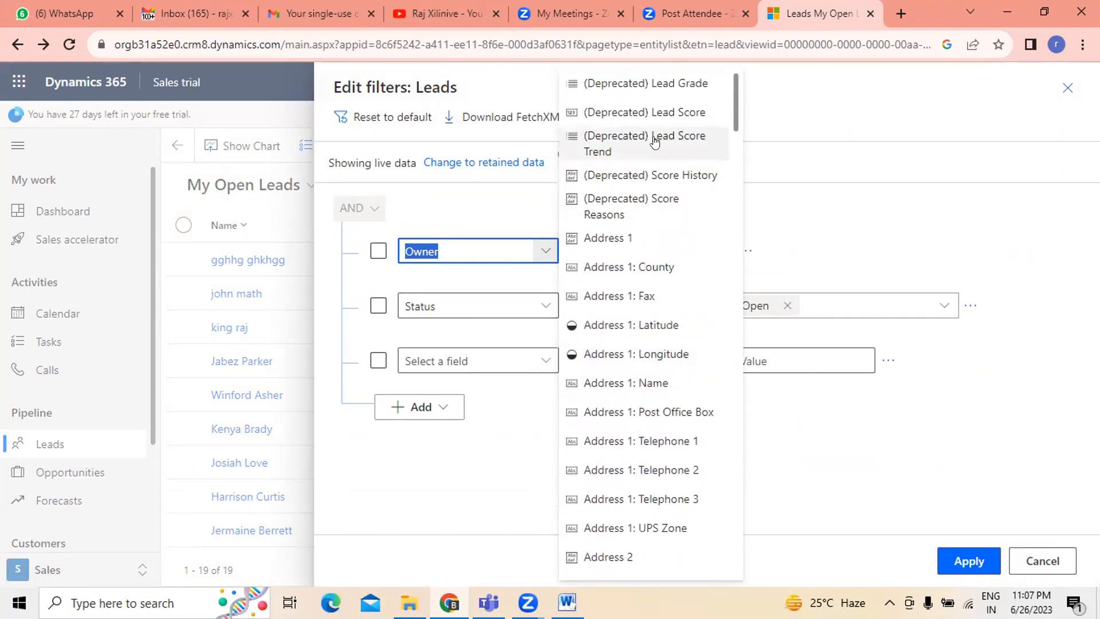
scroll(663, 266, down, 8)
scroll(664, 268, down, 15)
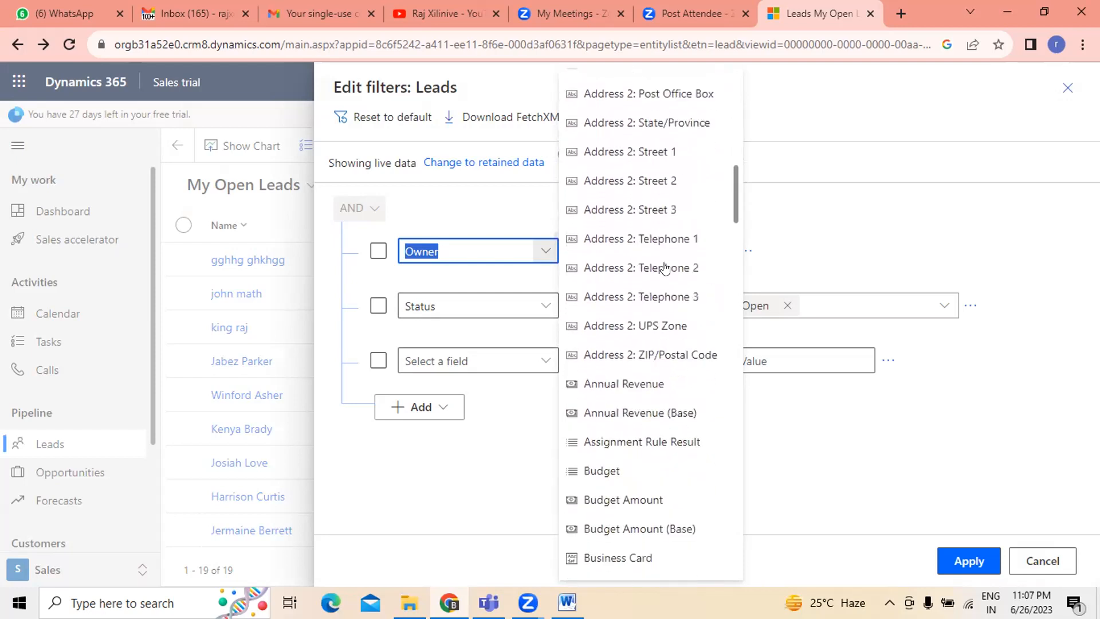
scroll(665, 267, down, 10)
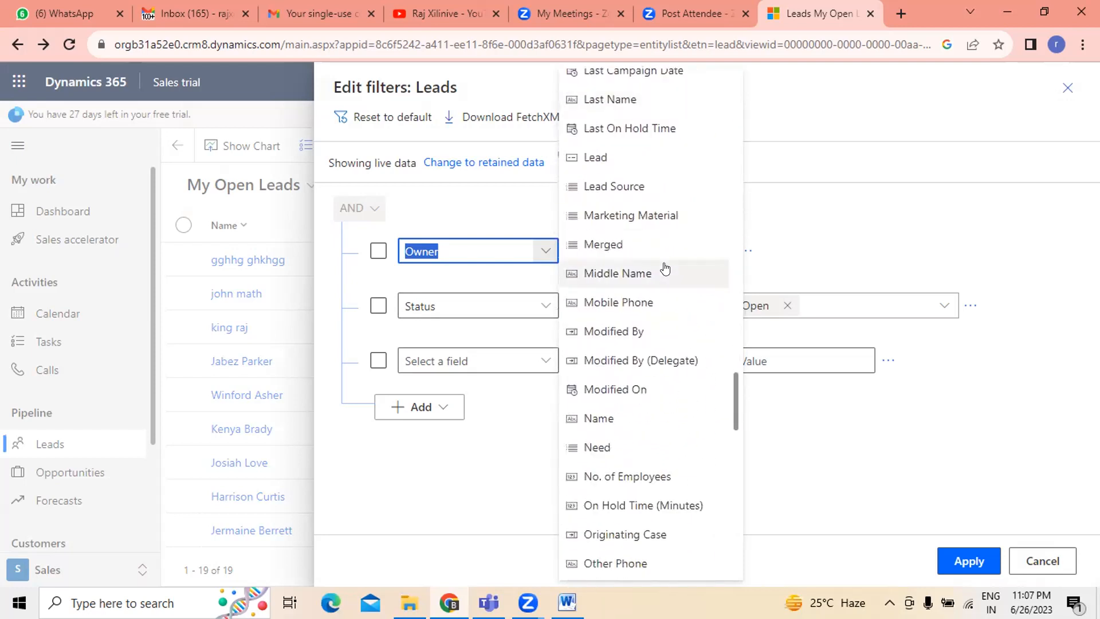
click(588, 418)
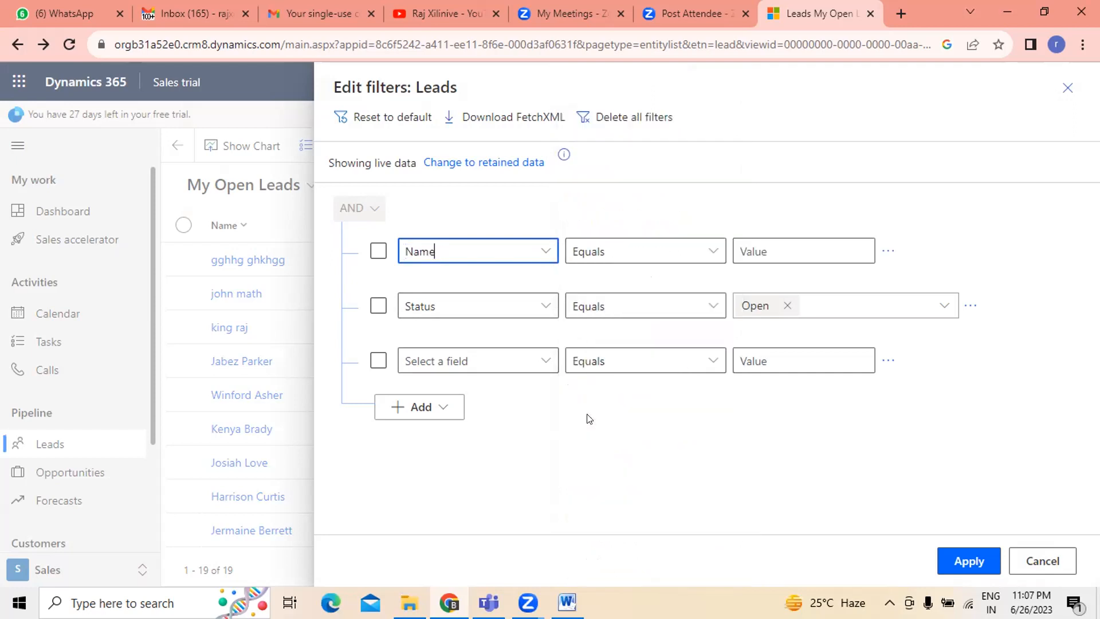
click(710, 250)
click(587, 275)
click(859, 240)
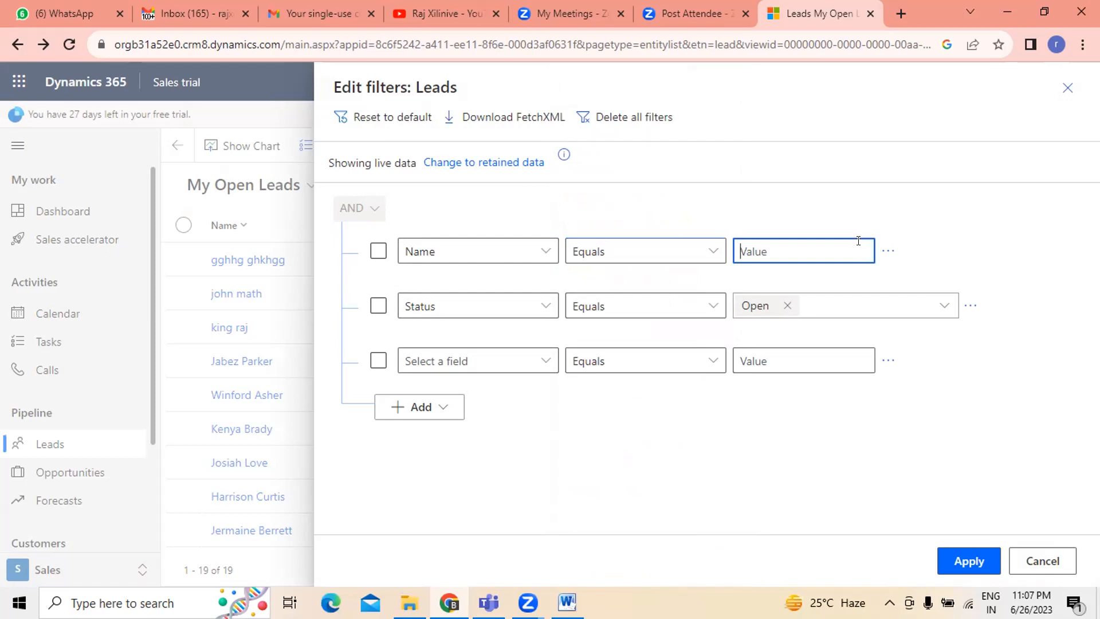
text(ki)
key(BackSpace)
key(BackSpace)
key(BackSpace)
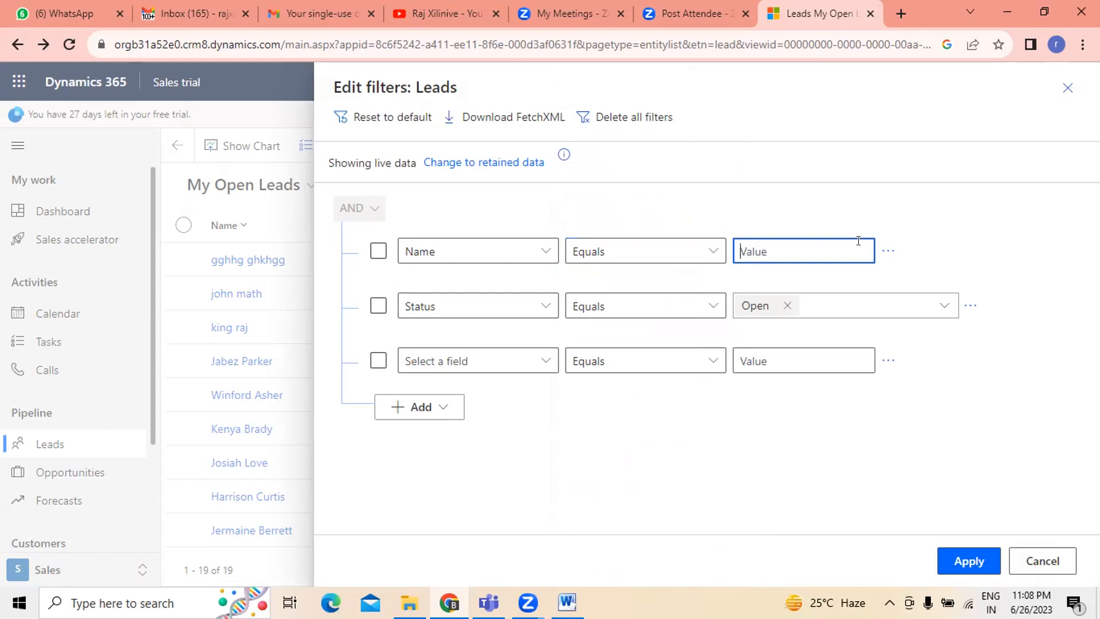
click(713, 251)
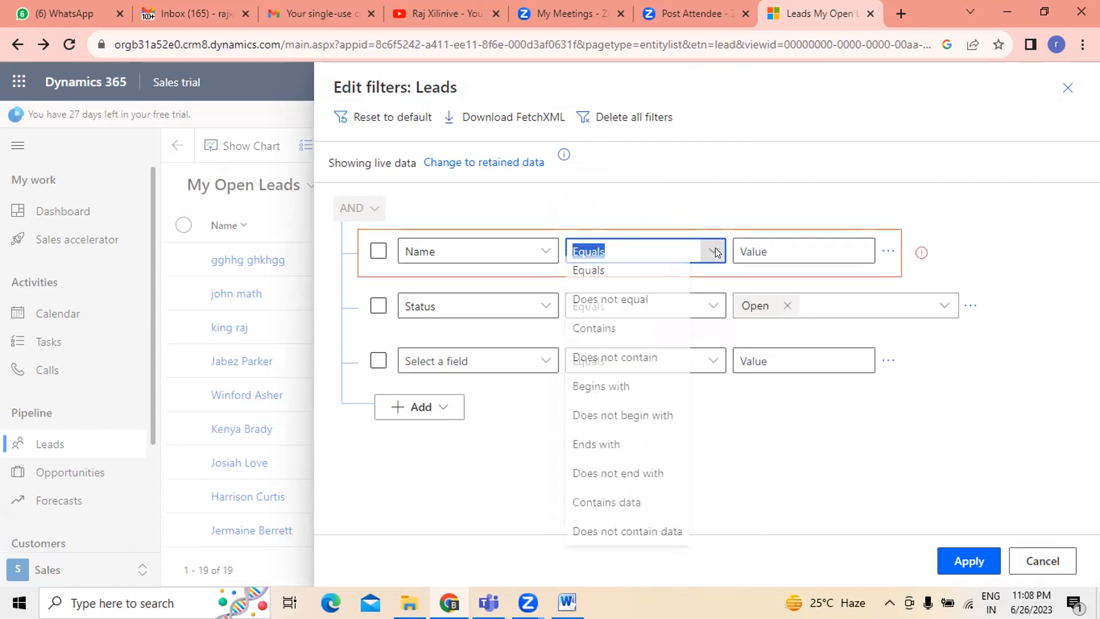
click(583, 279)
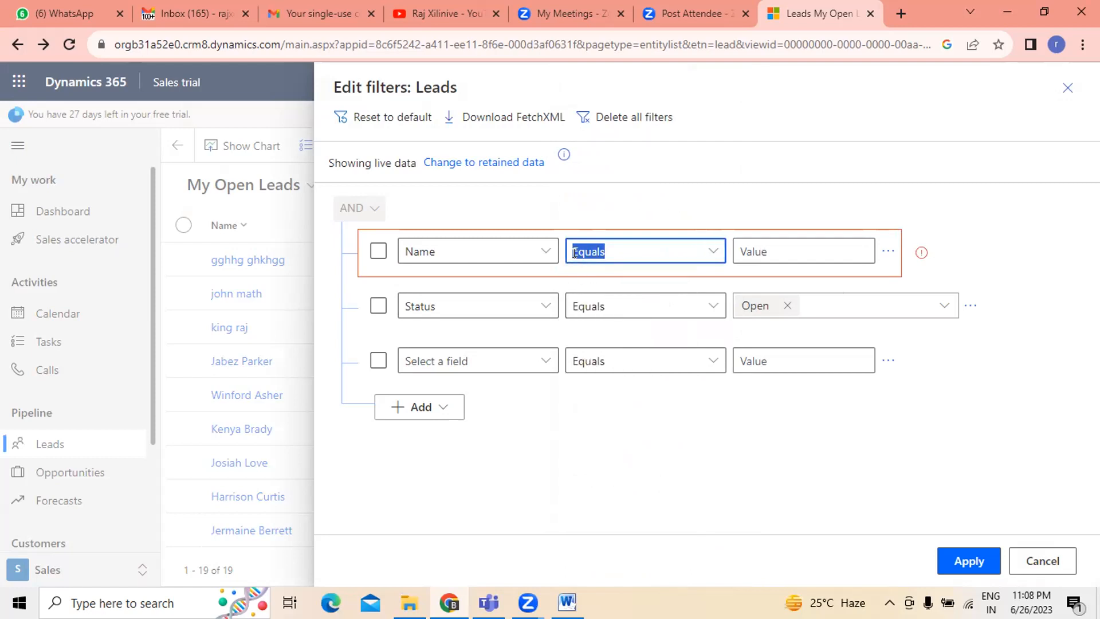
- Try a Name condition of Ends with raj and apply the filters
click(714, 250)
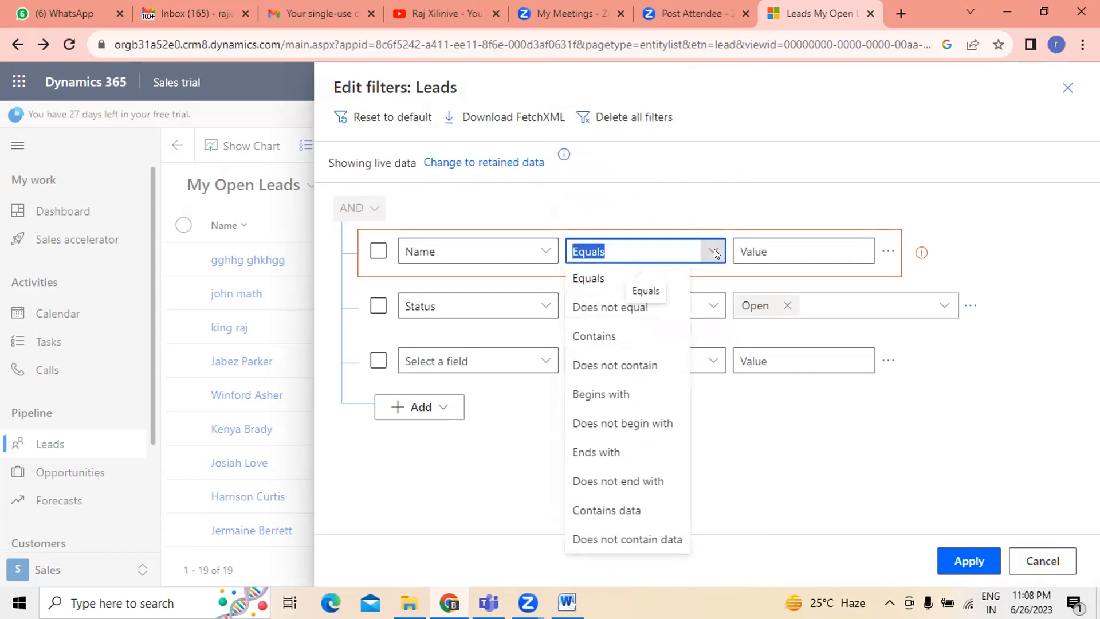
click(619, 452)
click(770, 239)
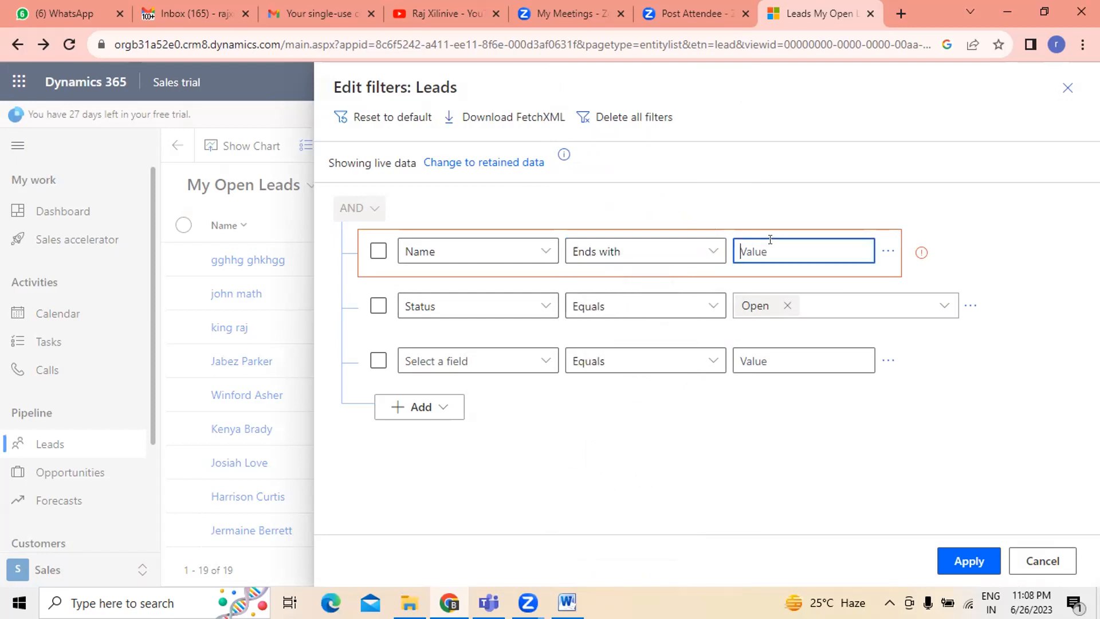
text(raj)
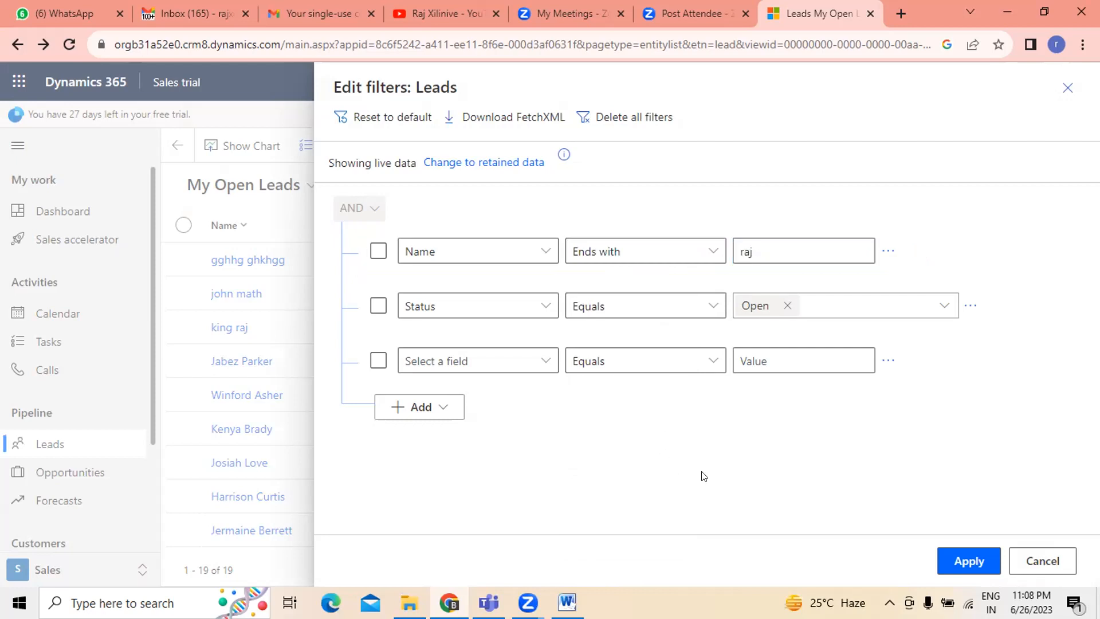
click(961, 561)
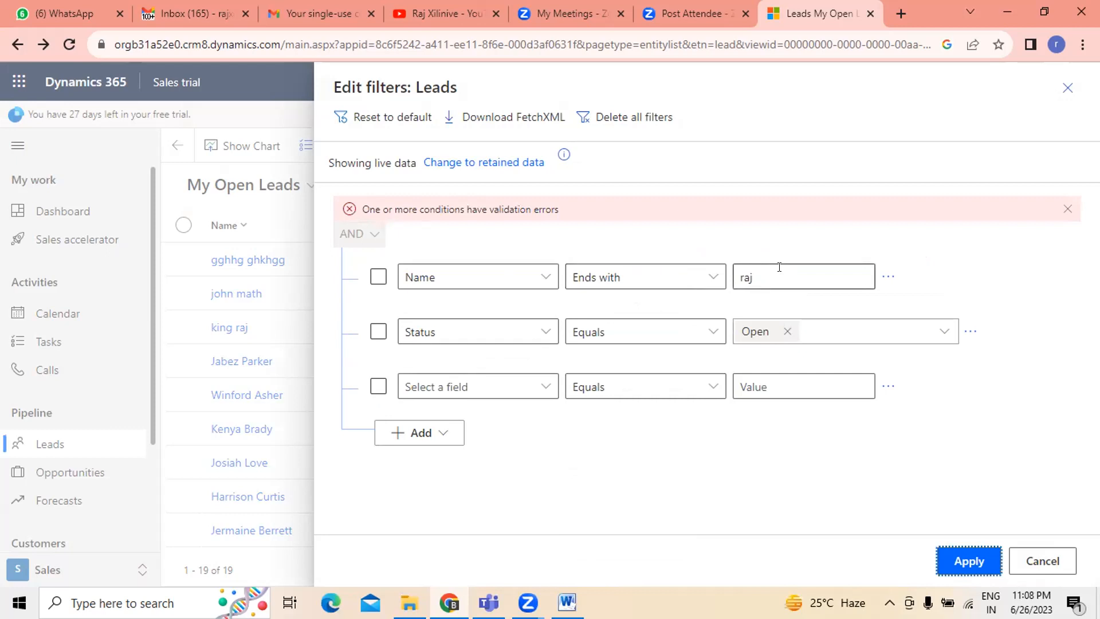
- Try the Name condition's operator as Does not equal, Equals and Contains
click(710, 277)
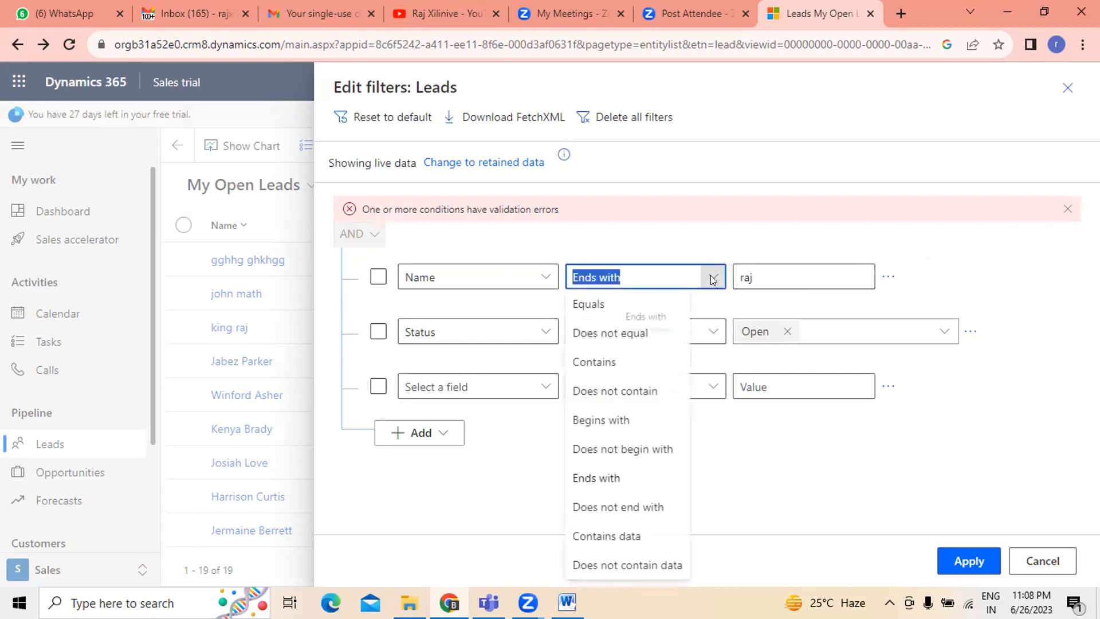
click(610, 334)
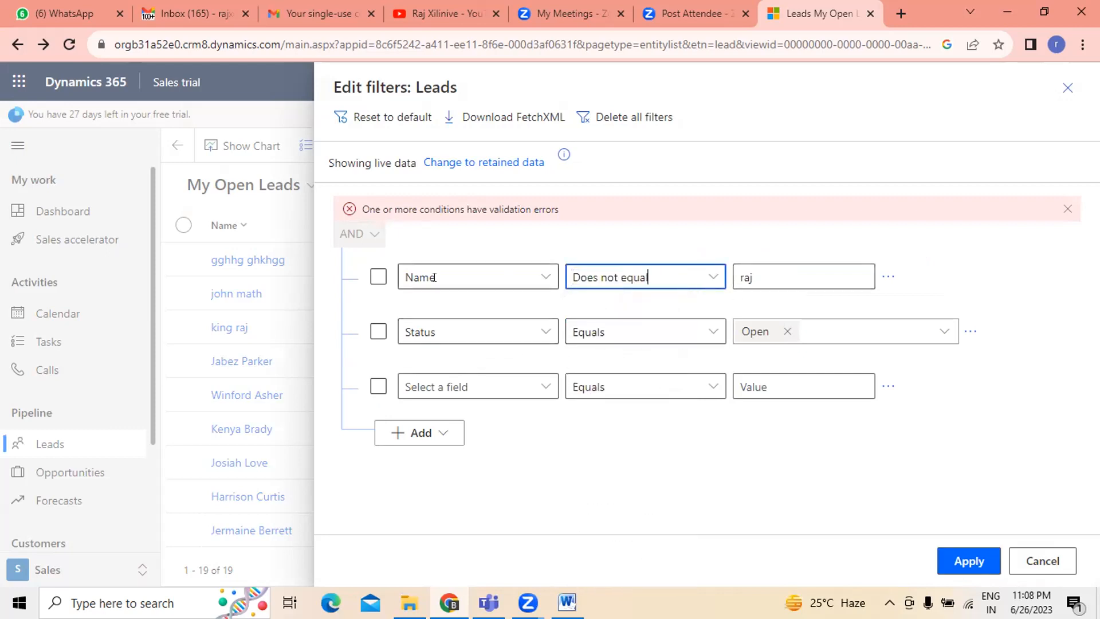
click(544, 277)
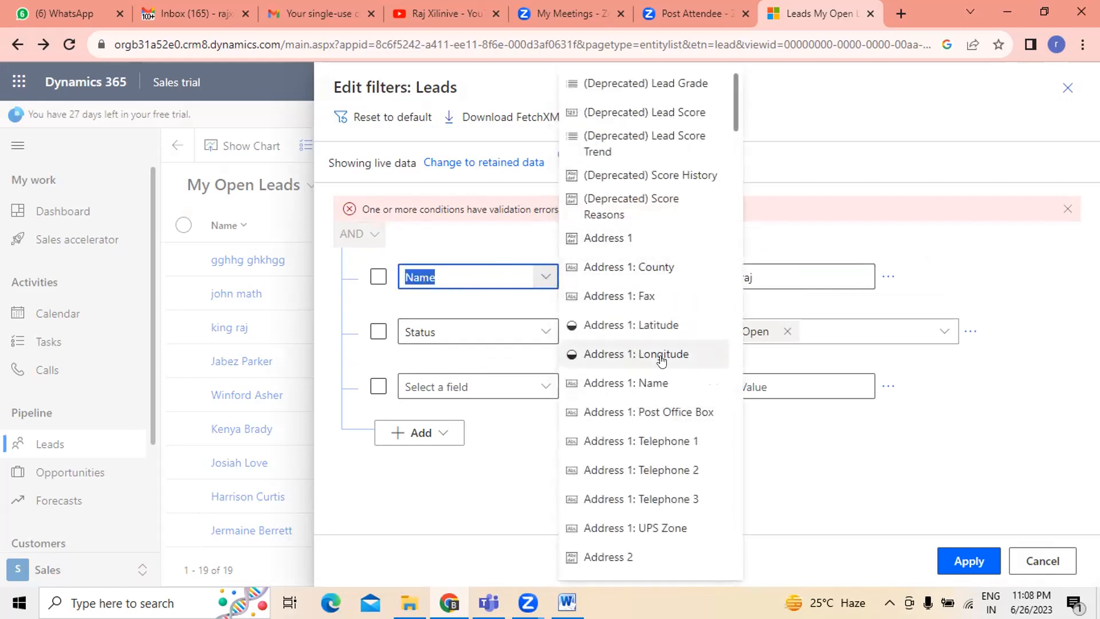
click(868, 153)
click(710, 277)
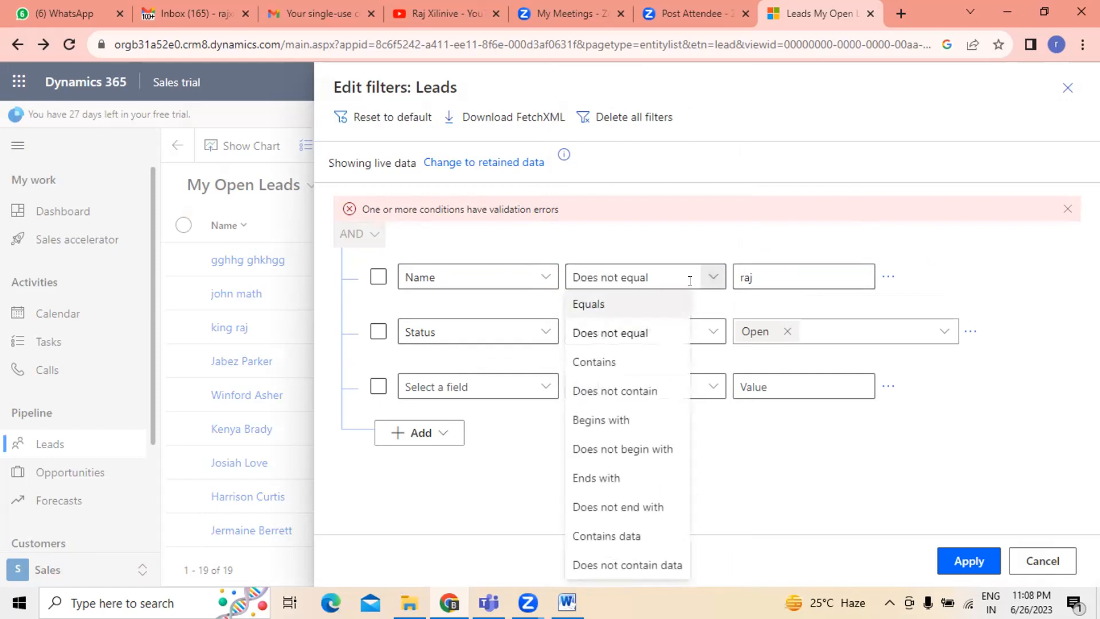
click(601, 305)
click(765, 278)
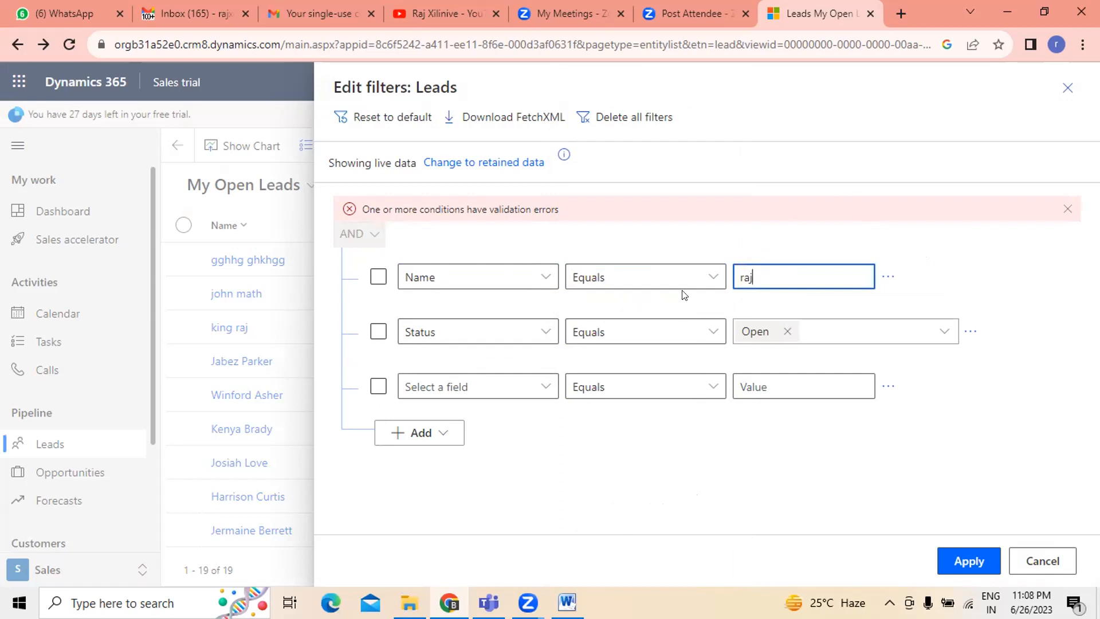
click(710, 274)
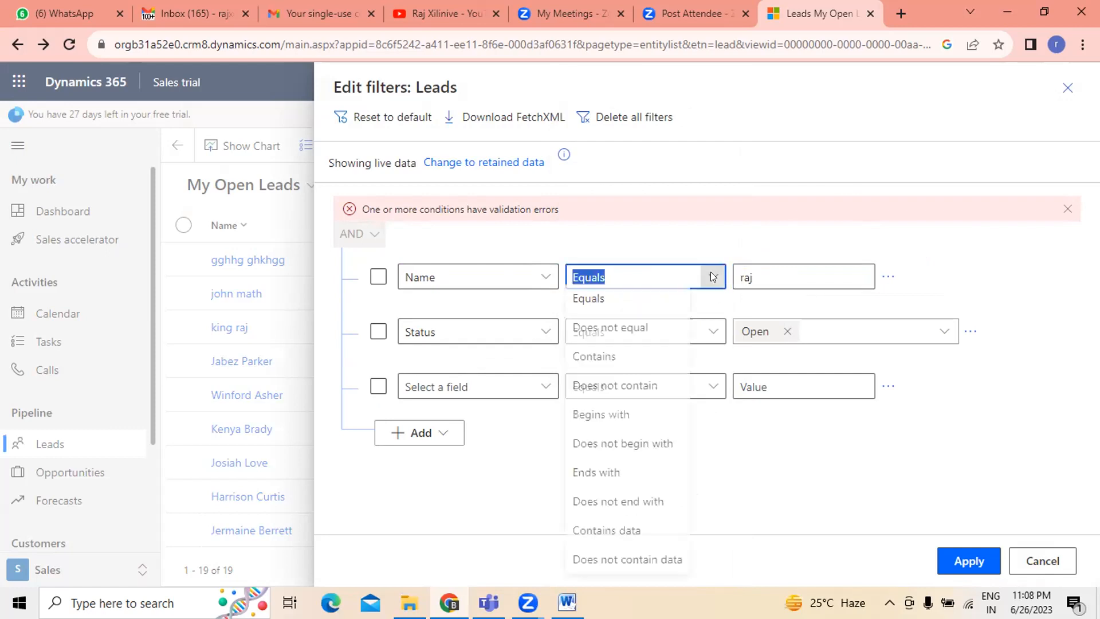
click(616, 334)
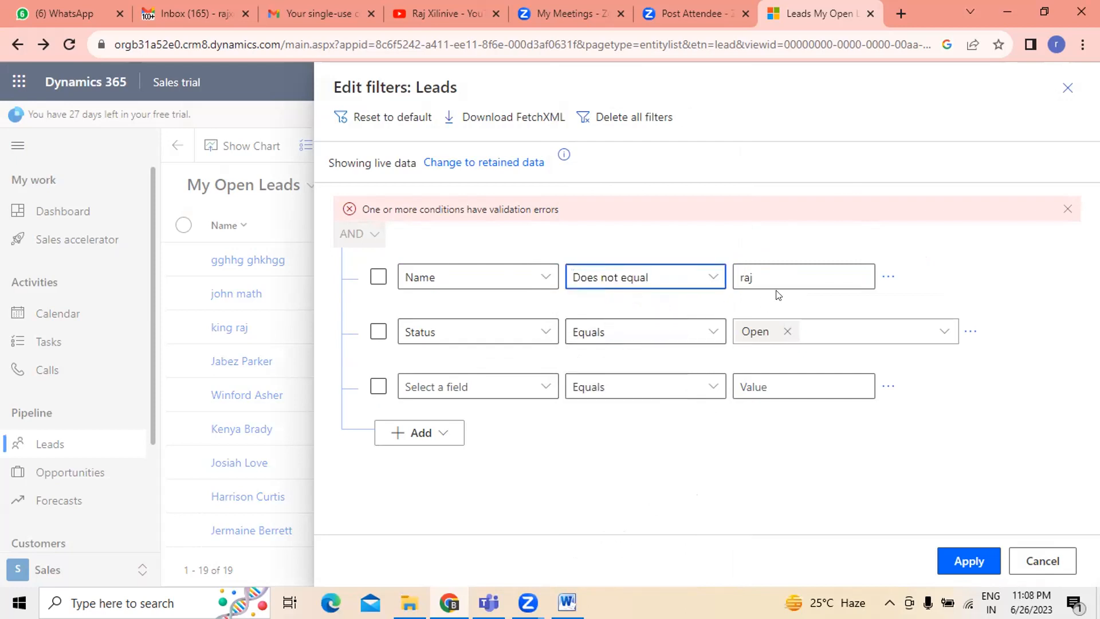
click(712, 277)
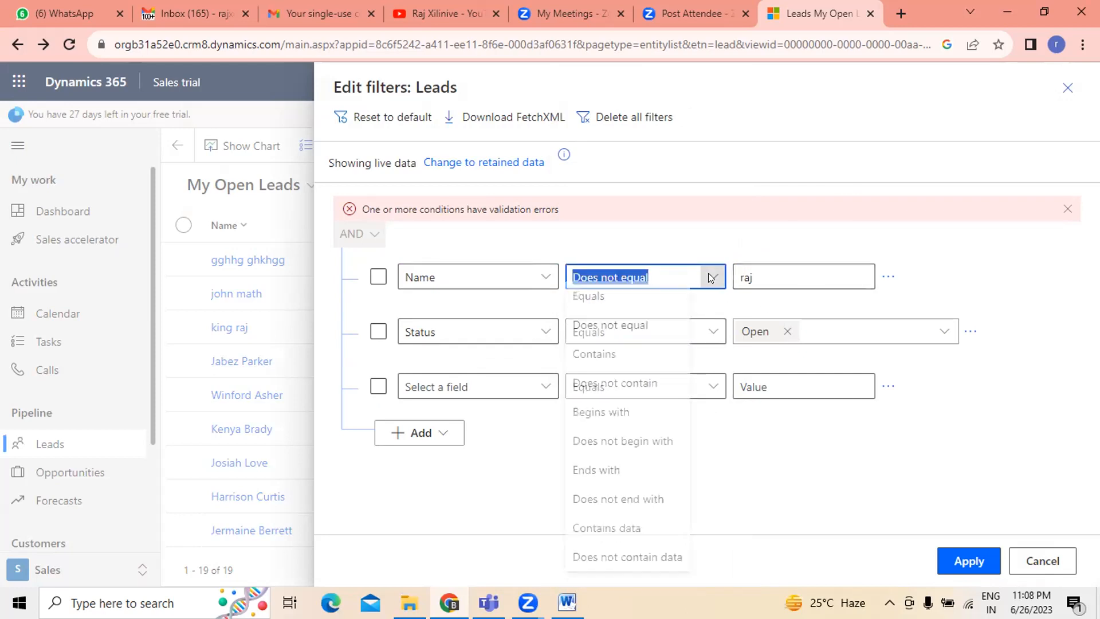
click(613, 361)
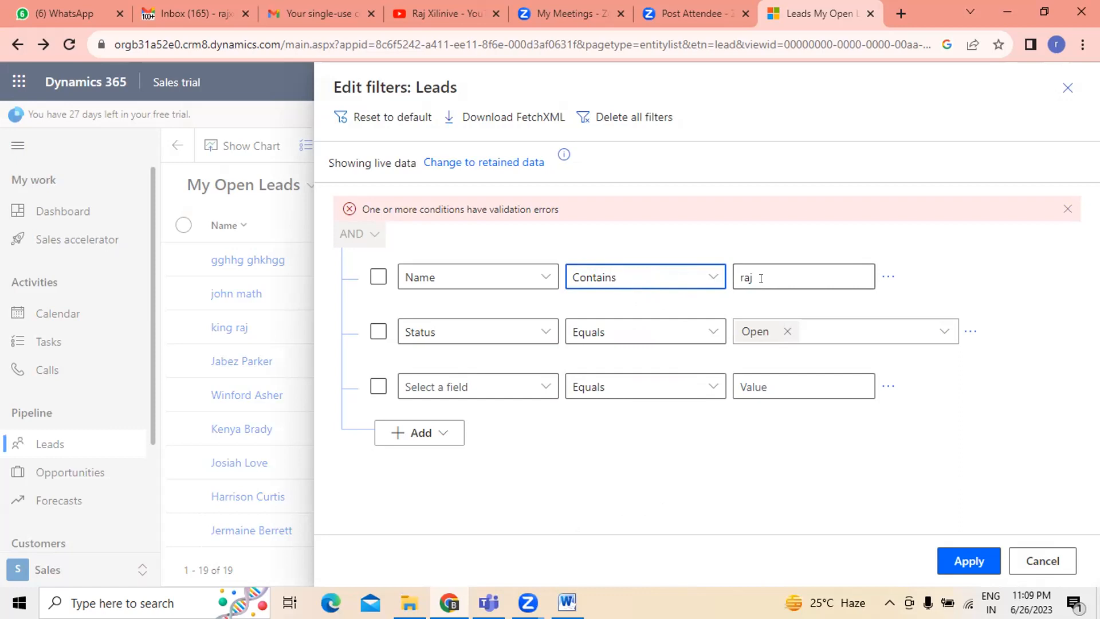
- Set the Name condition to Begins with john and try to apply the filters
click(714, 278)
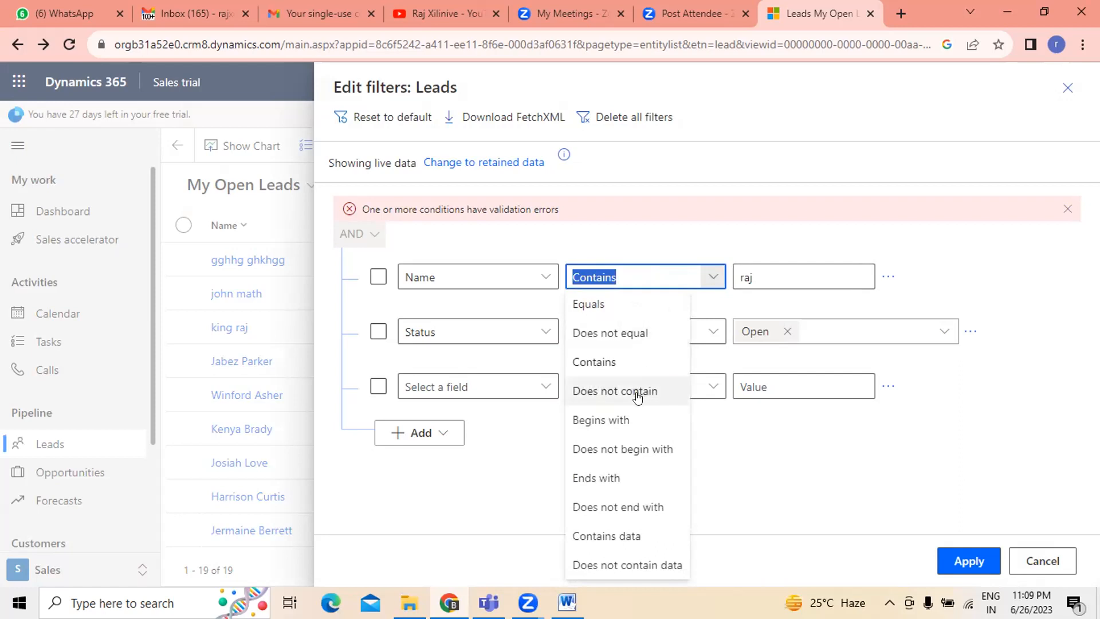
click(626, 420)
click(758, 276)
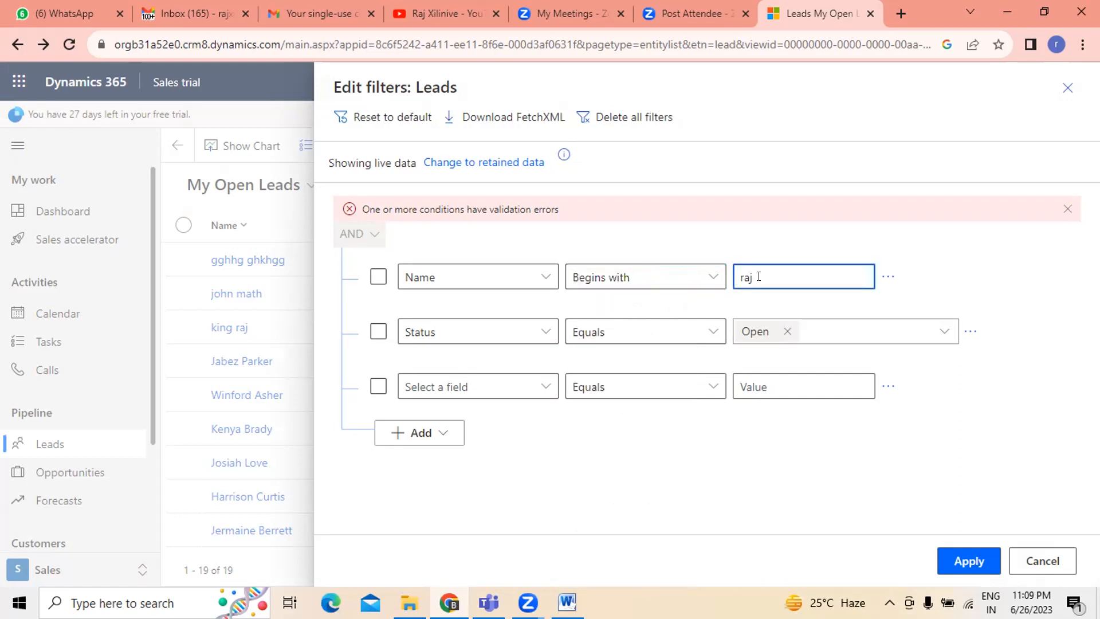
key(BackSpace)
key(BackSpace)
key(BackSpace)
text(john)
click(555, 482)
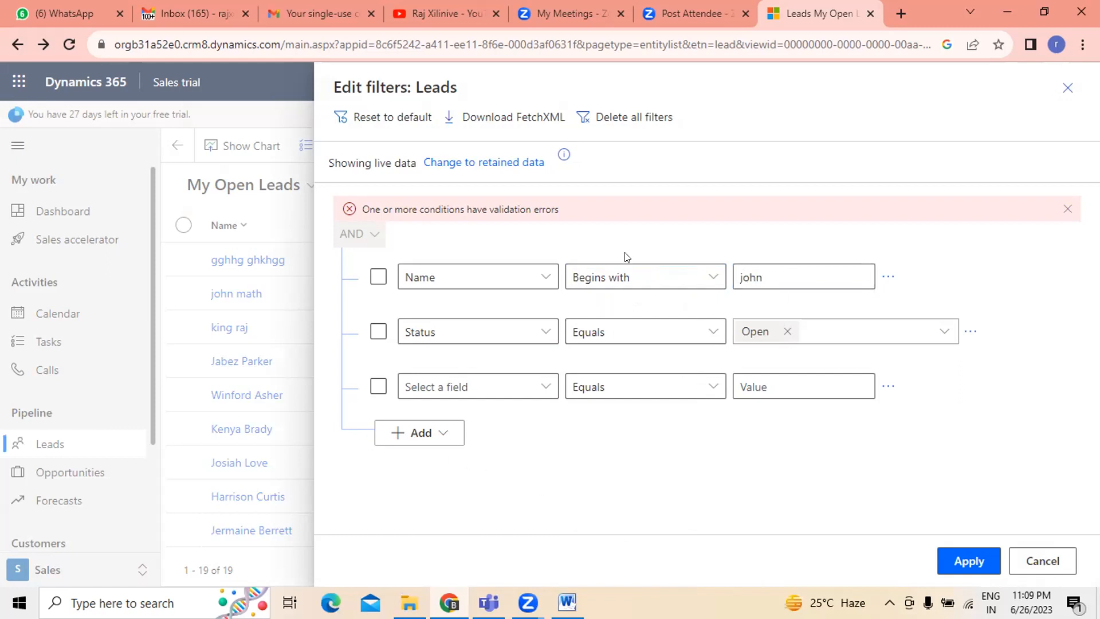
click(972, 561)
- Change the second filter condition's field from Status to City
click(559, 337)
click(545, 335)
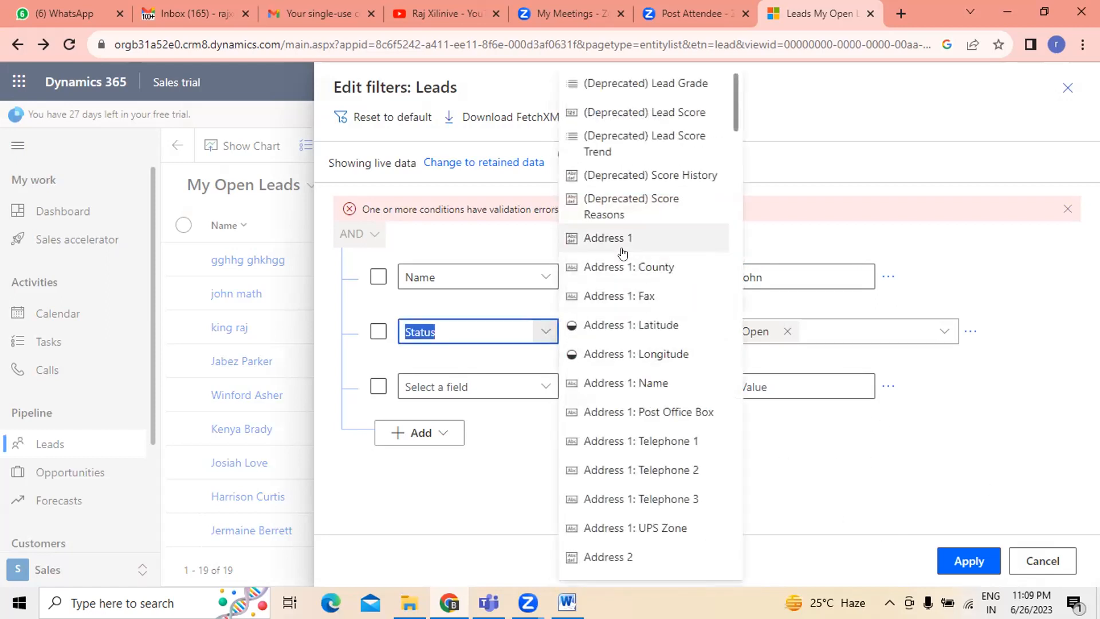
scroll(660, 355, down, 7)
scroll(659, 381, down, 7)
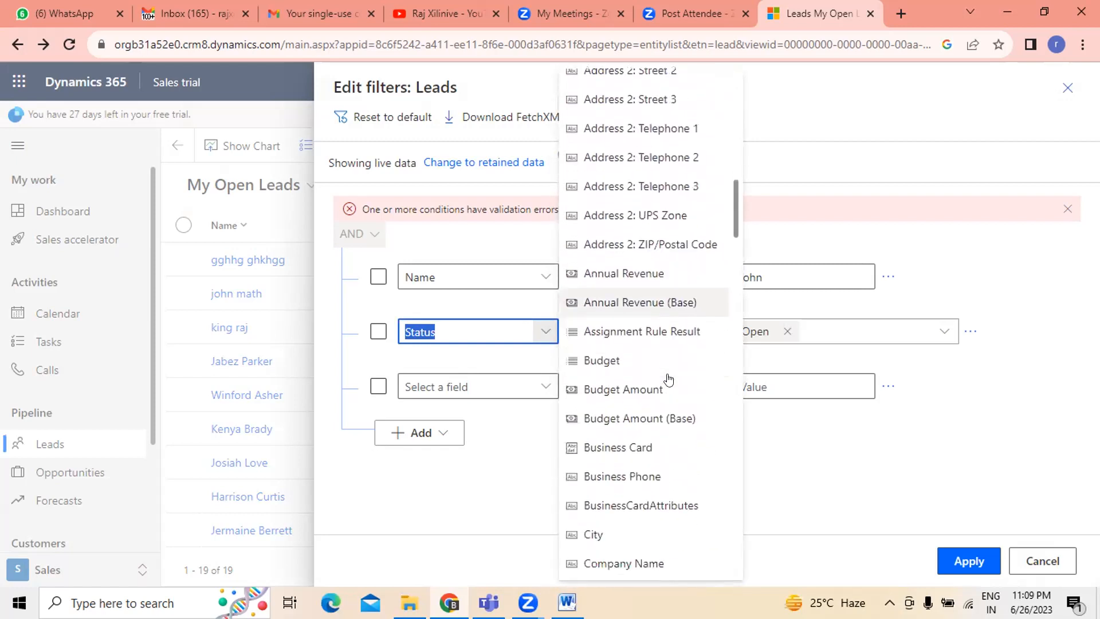
scroll(694, 397, down, 3)
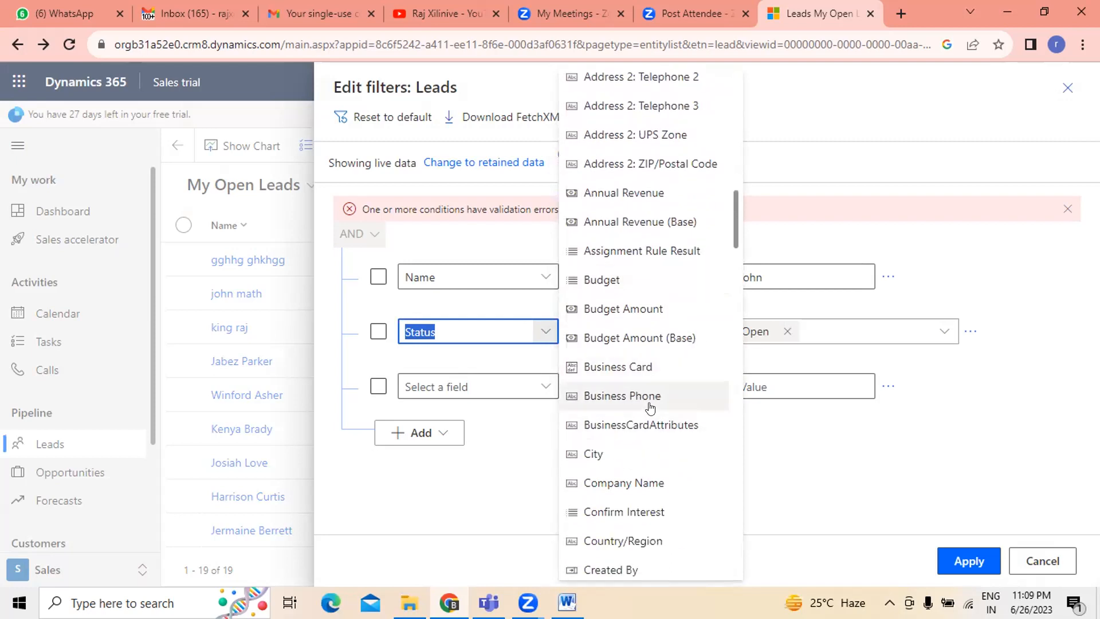
click(517, 418)
text(City)
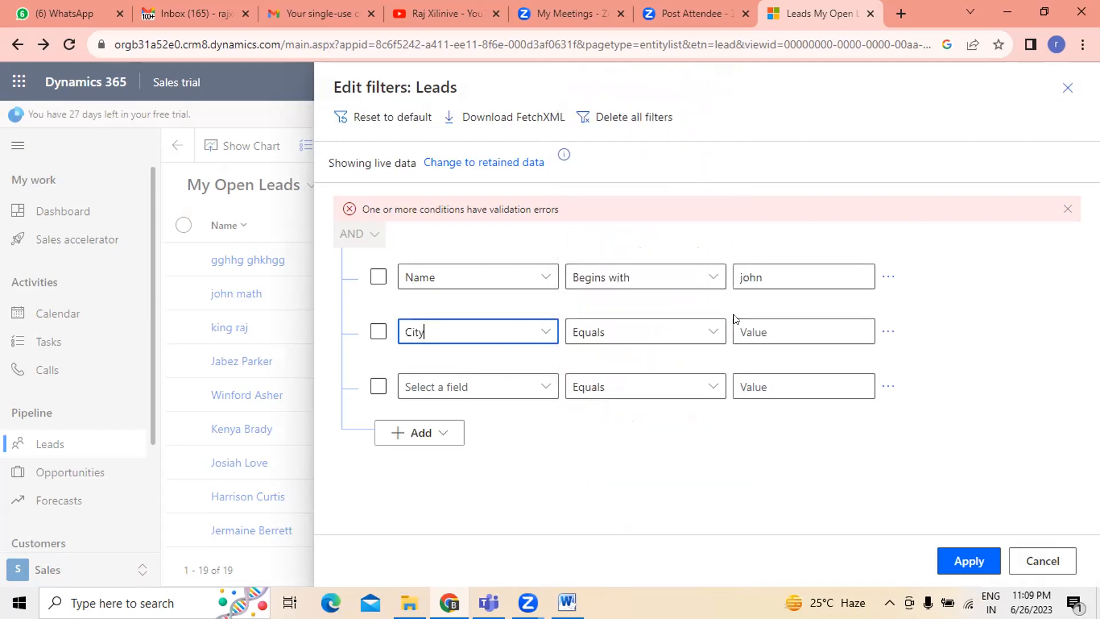
- Set the City condition to Contains chicago
click(713, 331)
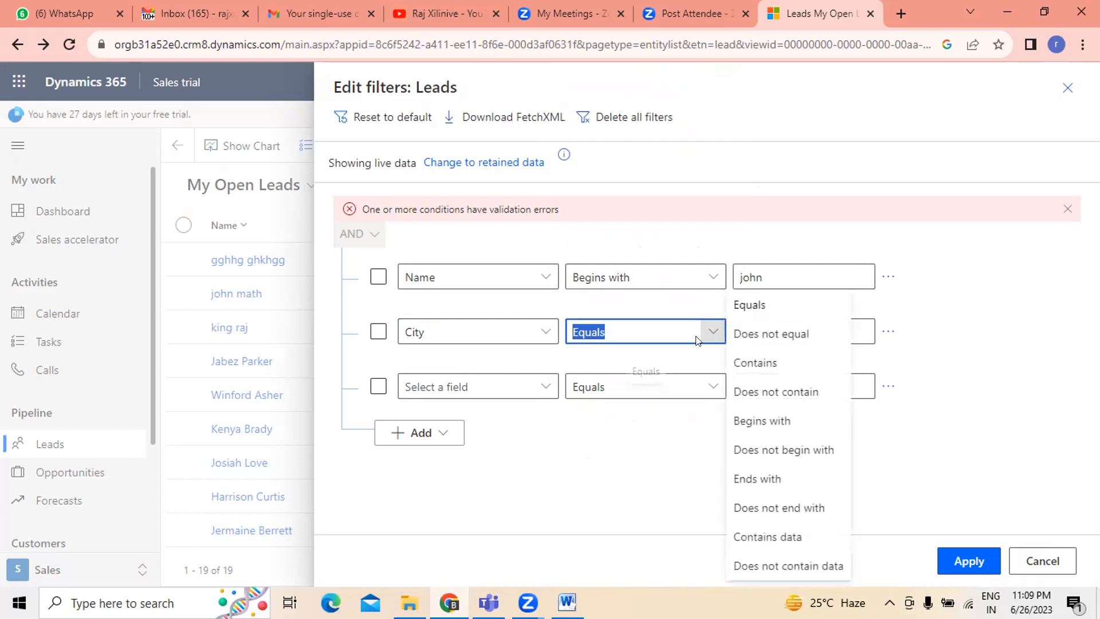
click(768, 366)
click(777, 333)
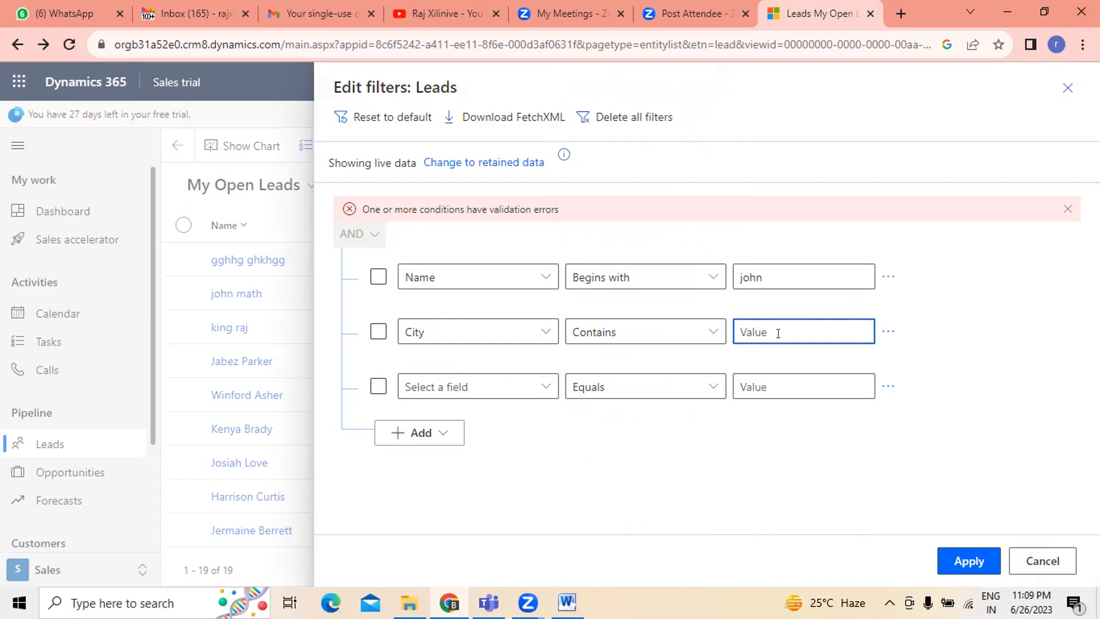
text(c)
key(BackSpace)
text(chicago)
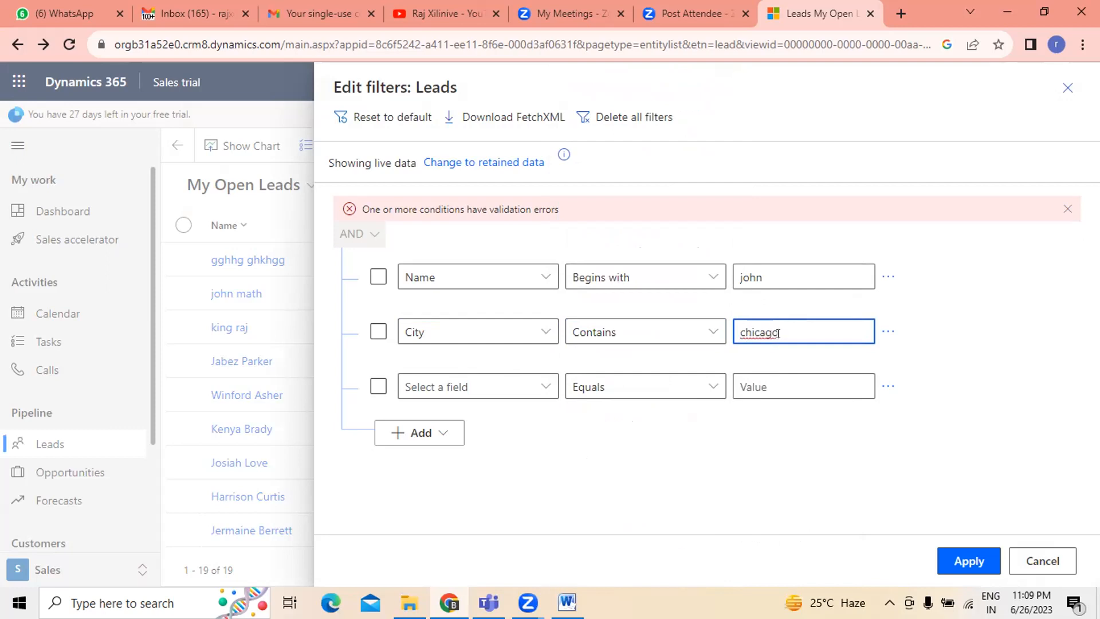
- Add a third condition of Annual Revenue Is Less than or equal to 100000 and apply the filters
click(680, 389)
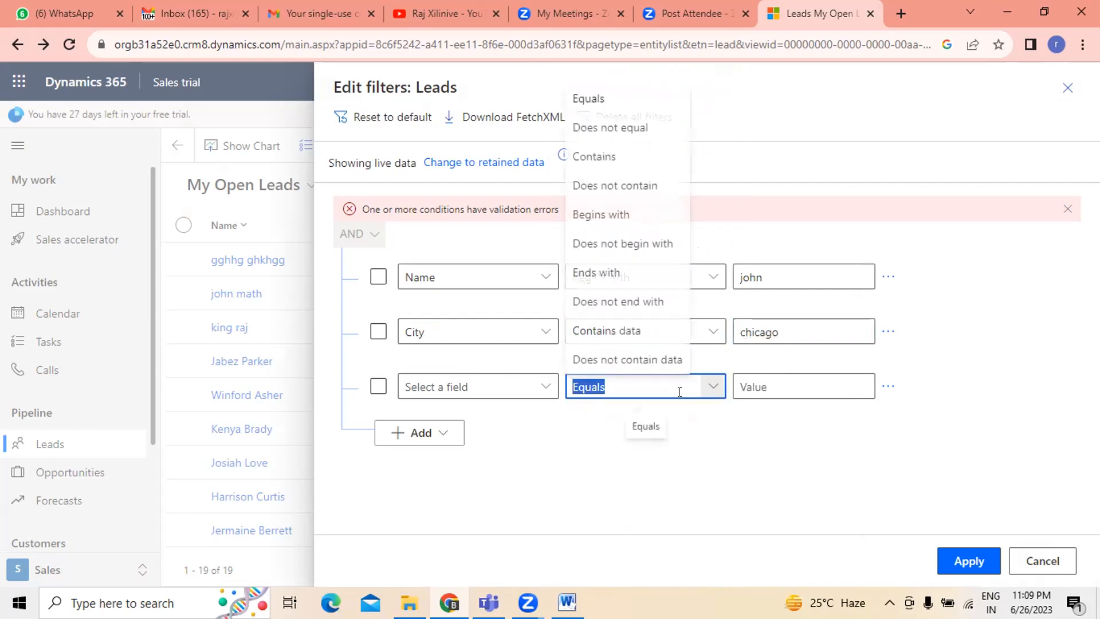
click(541, 387)
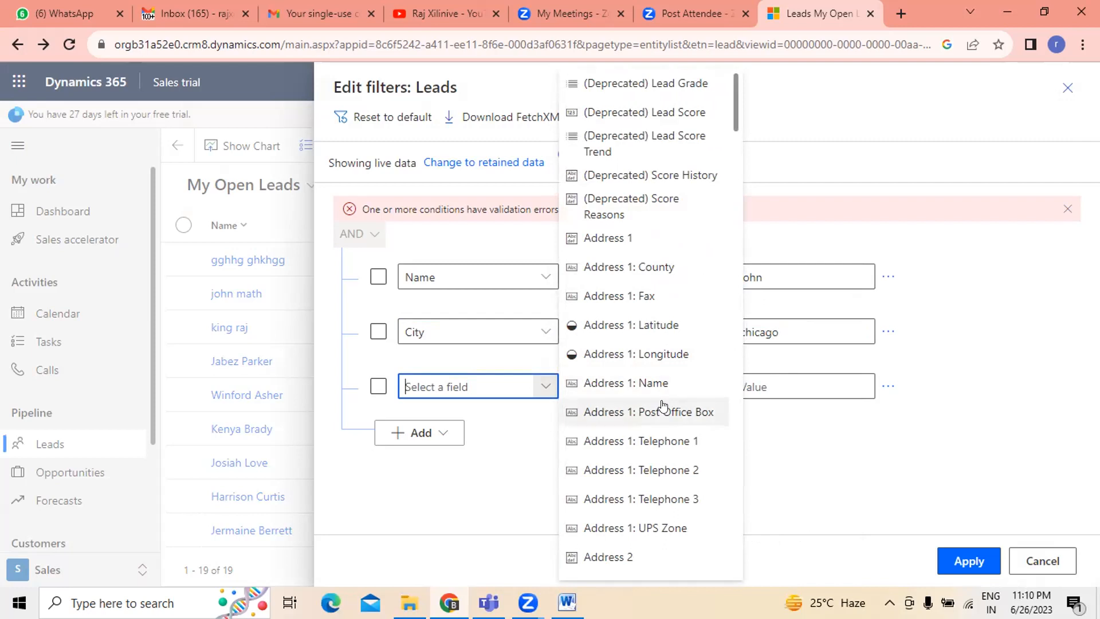
scroll(662, 405, down, 10)
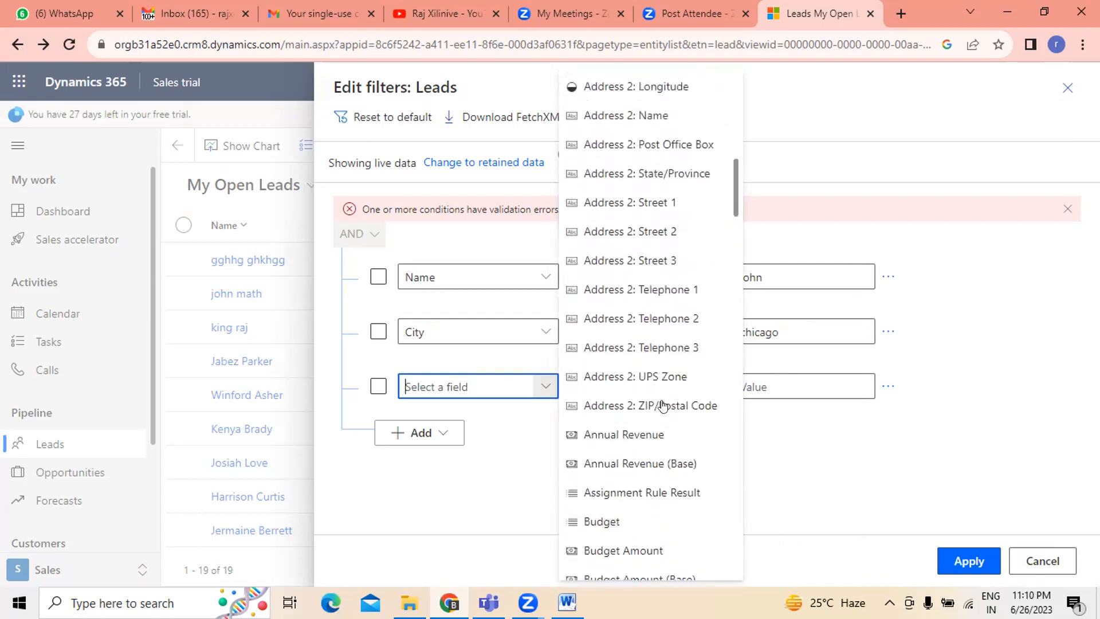
click(648, 434)
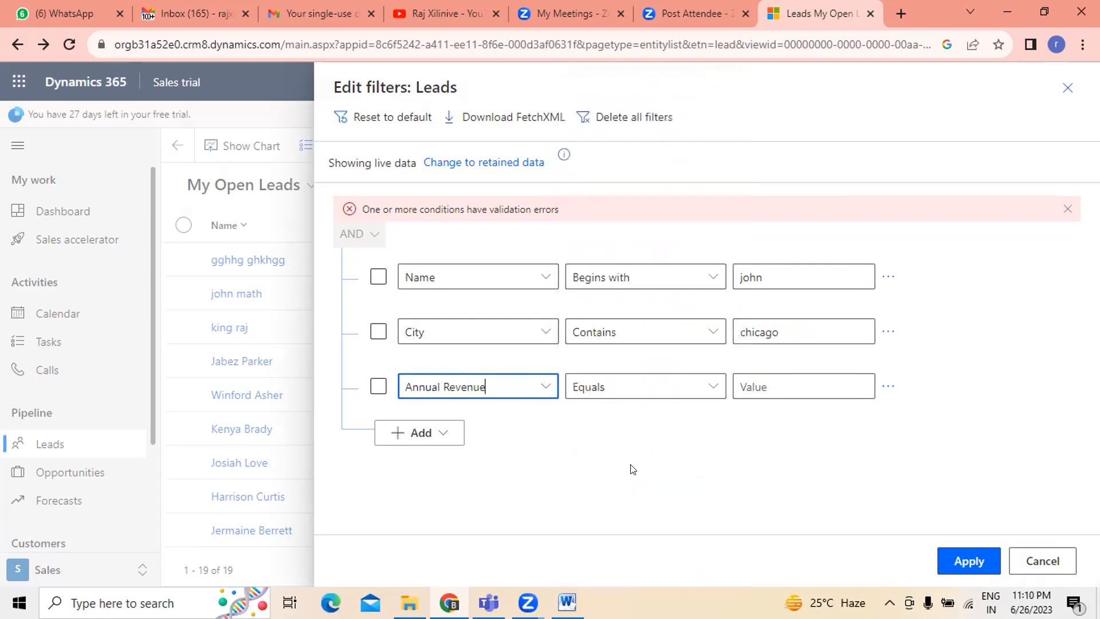
click(670, 386)
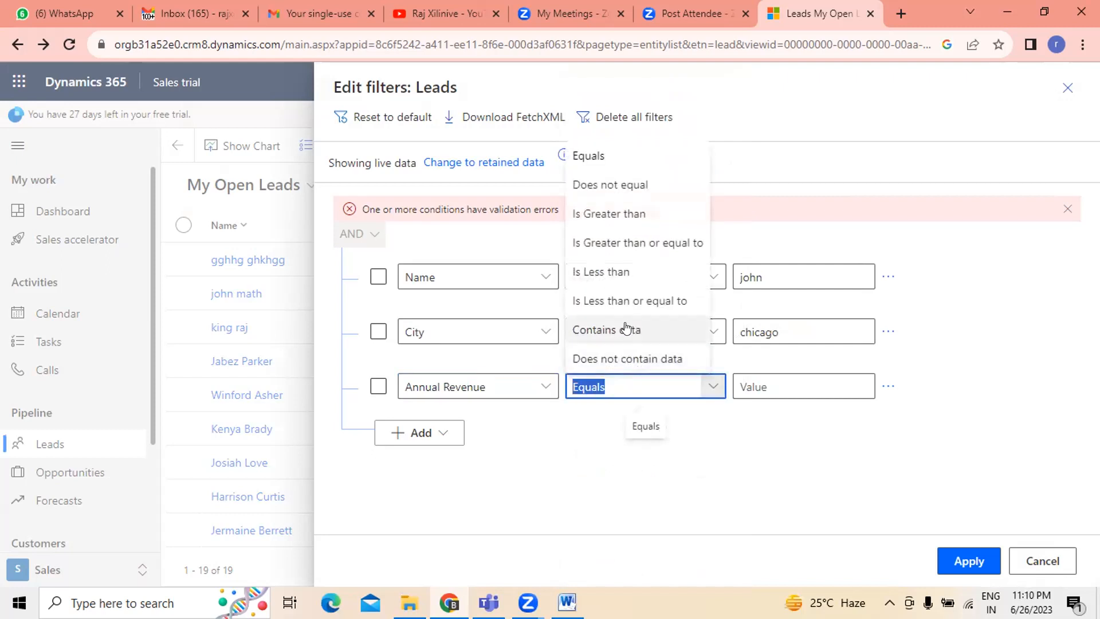
click(635, 302)
click(773, 384)
text(100000)
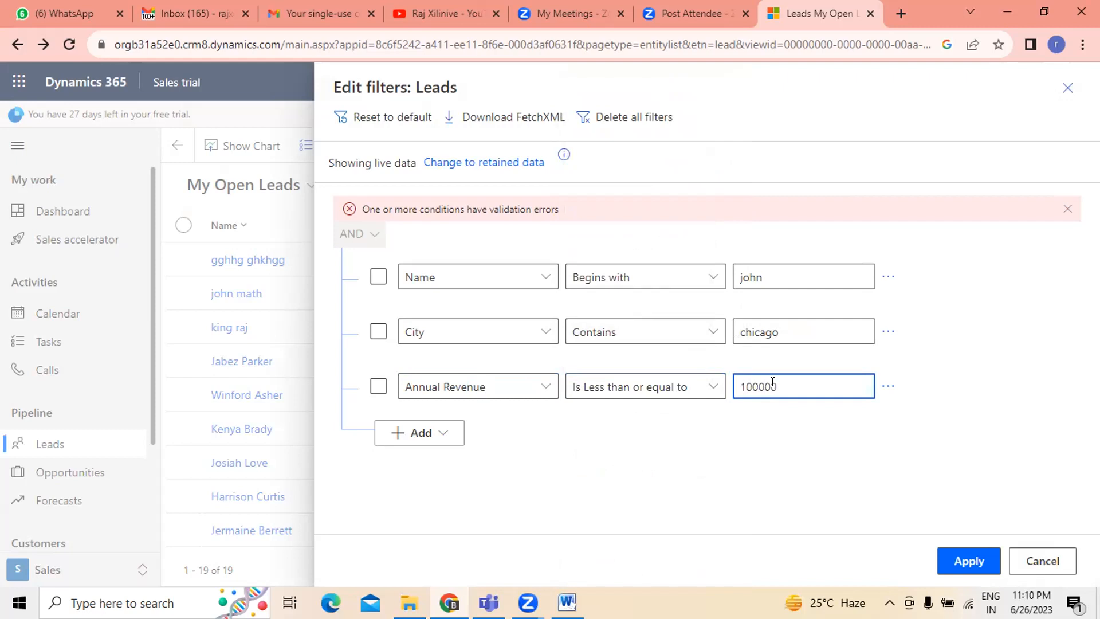
click(818, 487)
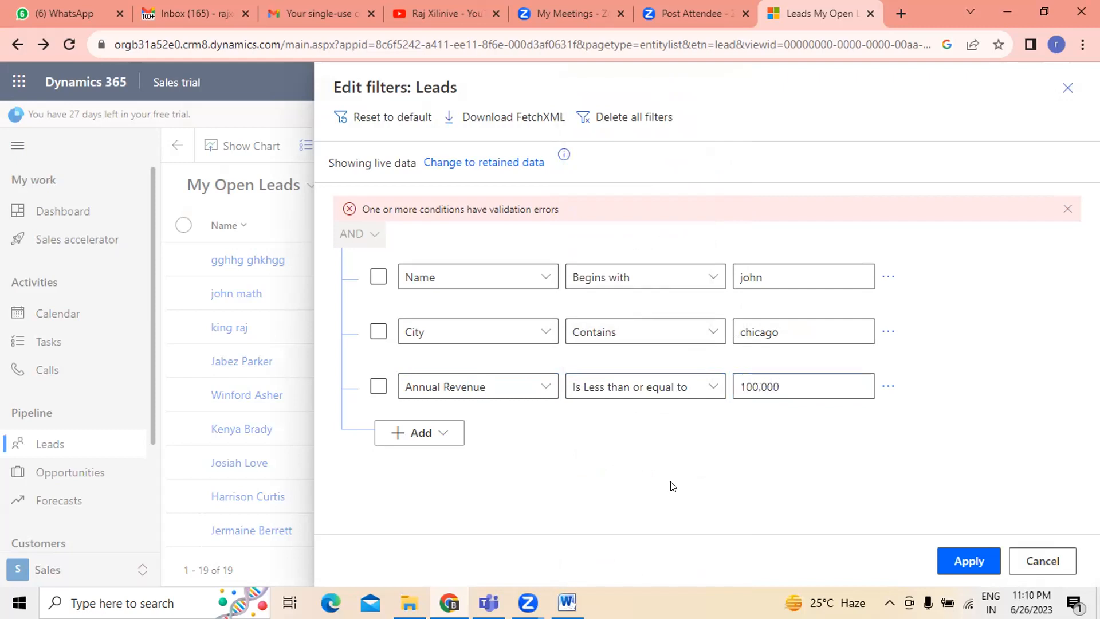
click(952, 562)
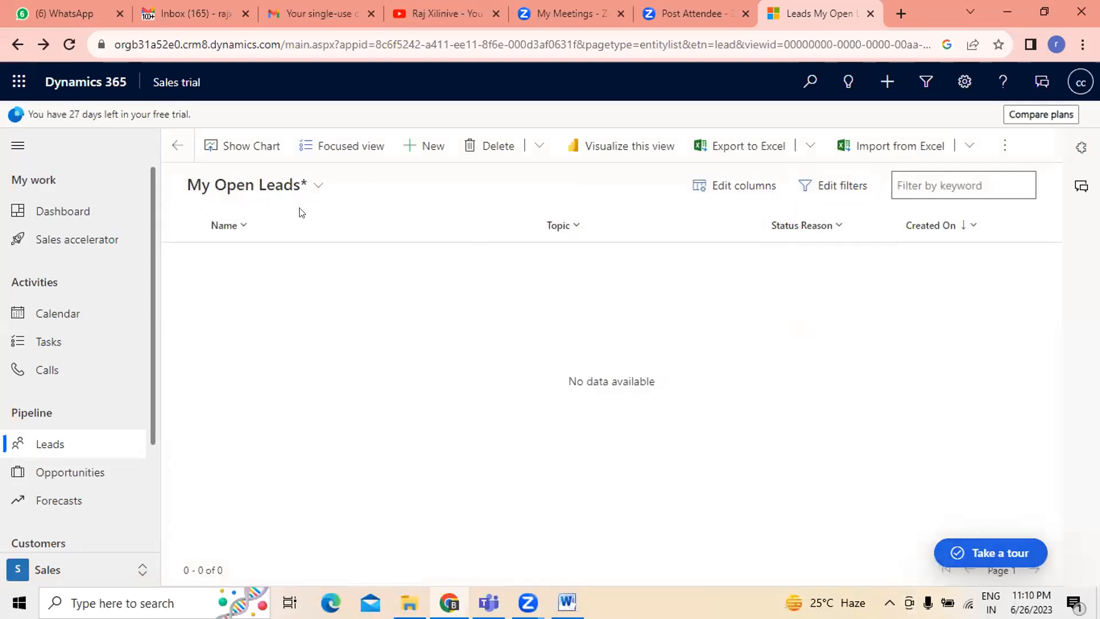
- Switch the view to All Leads and back to My Open Leads
click(309, 188)
click(255, 251)
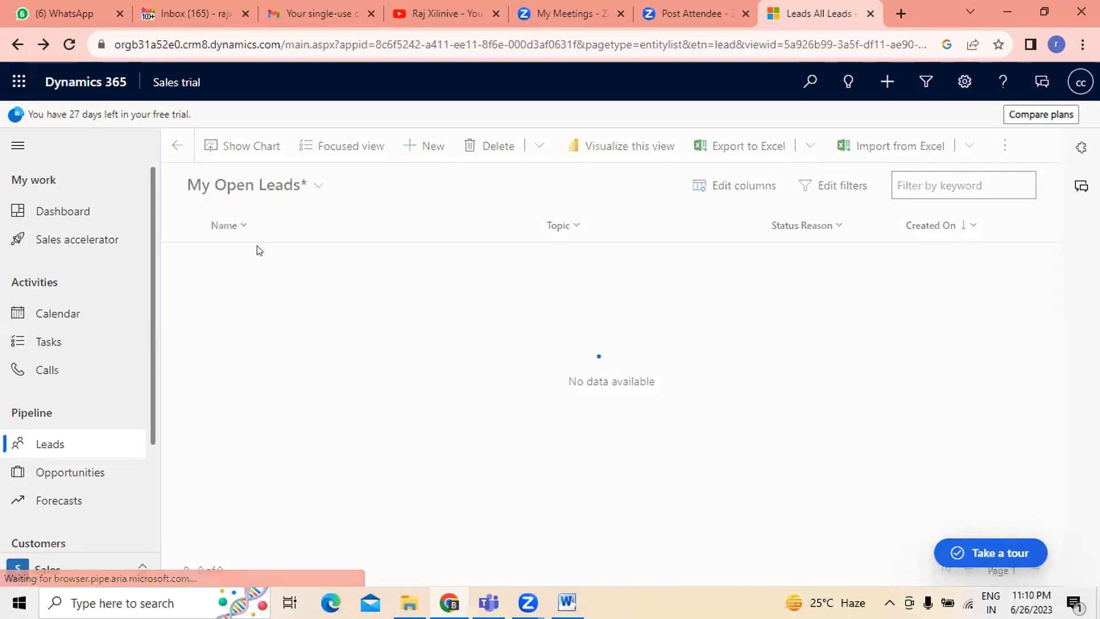
click(257, 187)
click(251, 297)
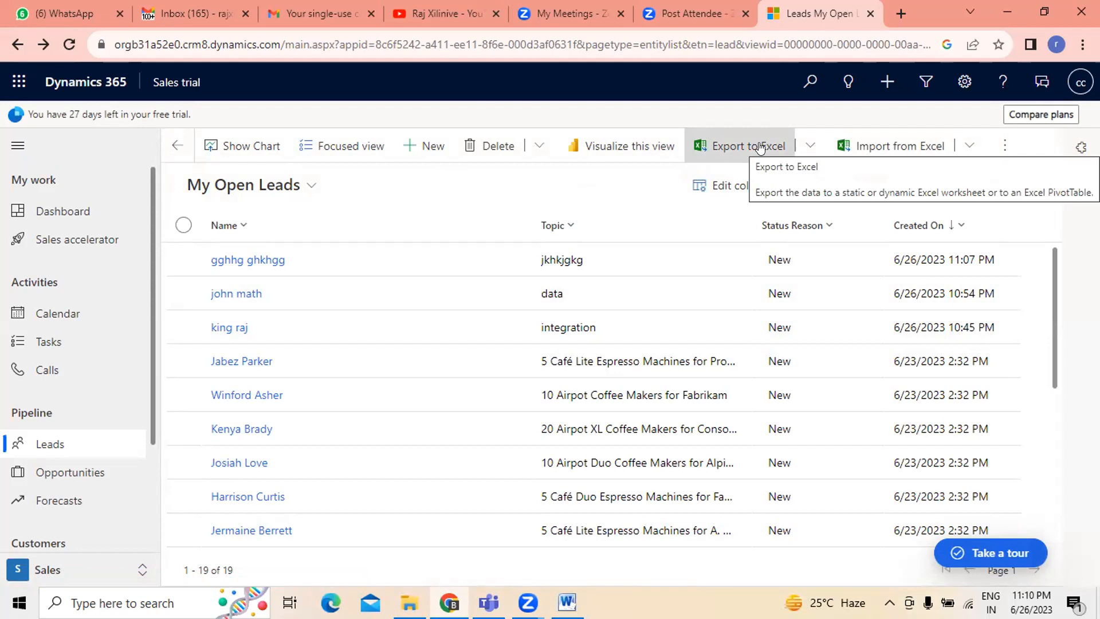
- Open the lead filters and add a related-entity condition for Contacts (Contacts)
click(846, 183)
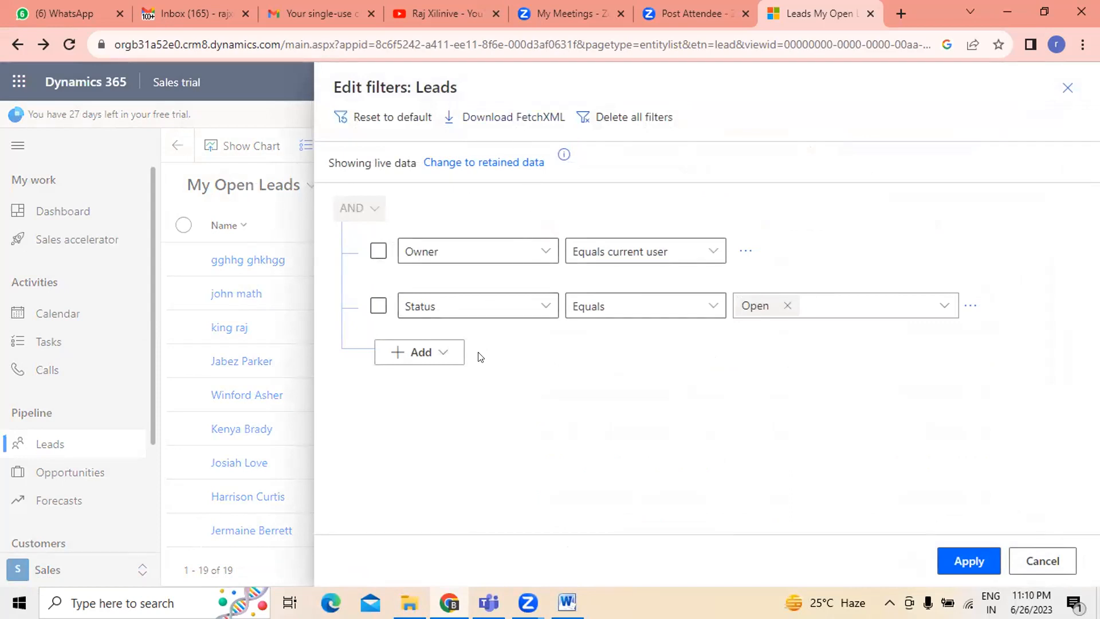
click(436, 354)
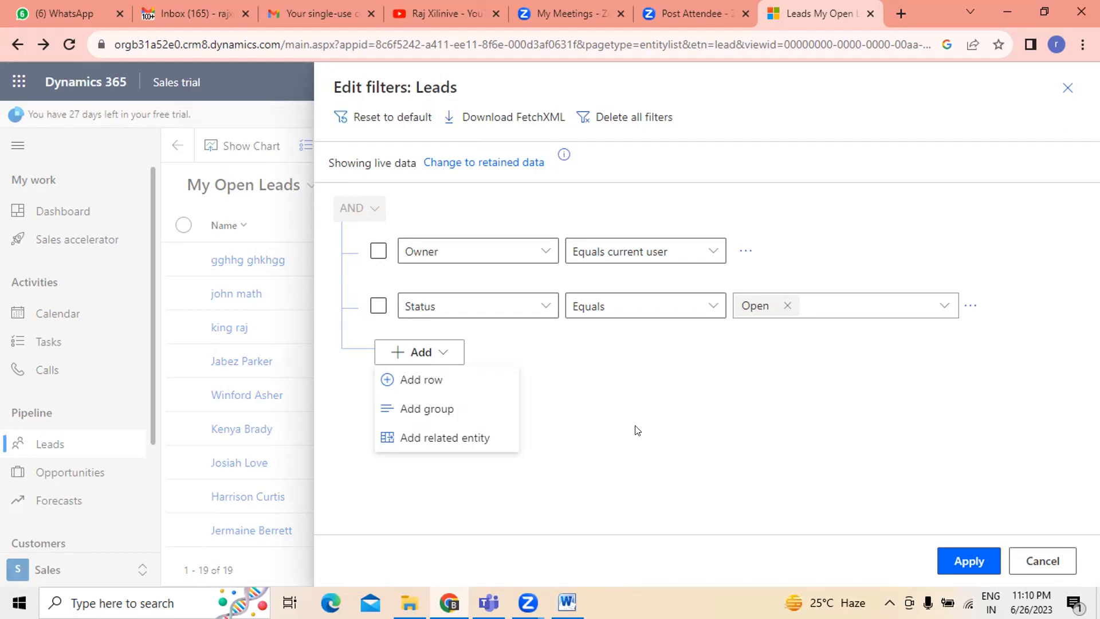
click(447, 446)
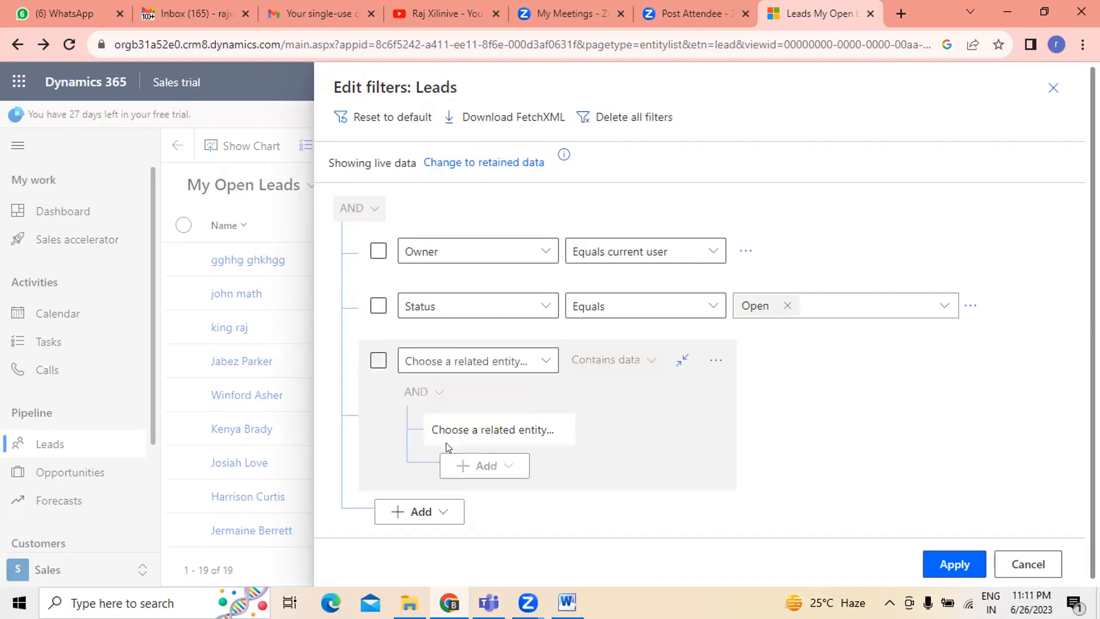
click(546, 360)
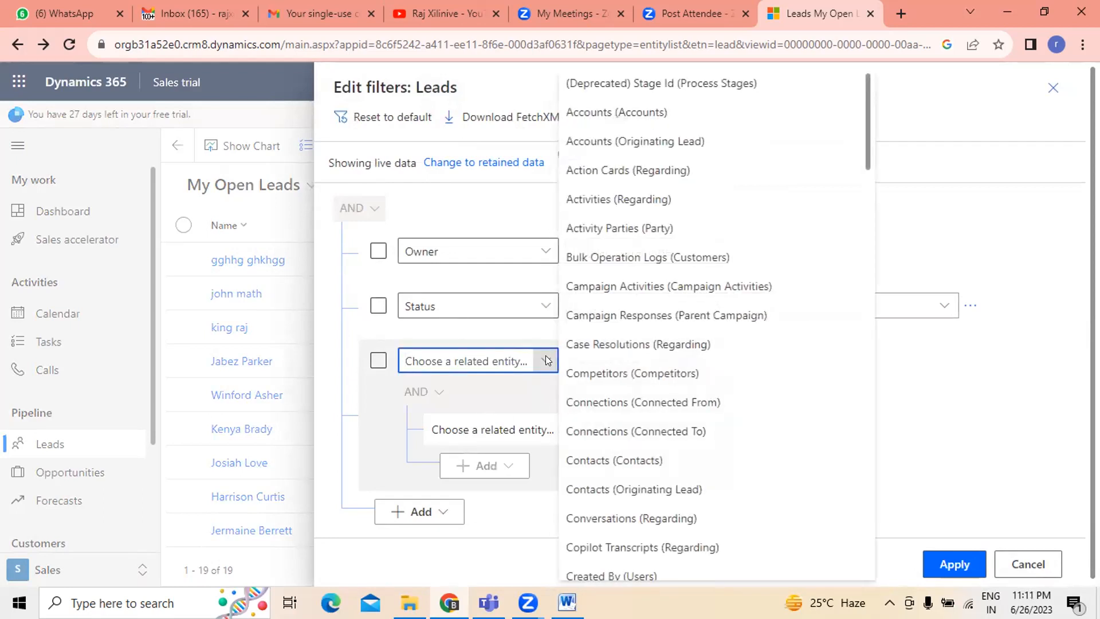
click(891, 456)
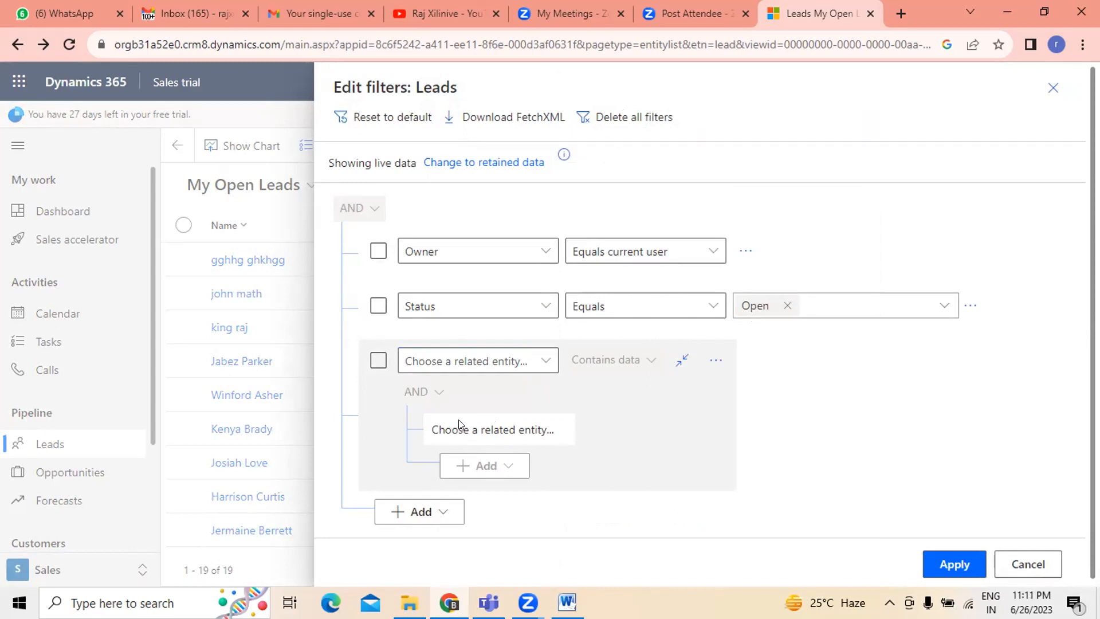
click(451, 361)
click(544, 361)
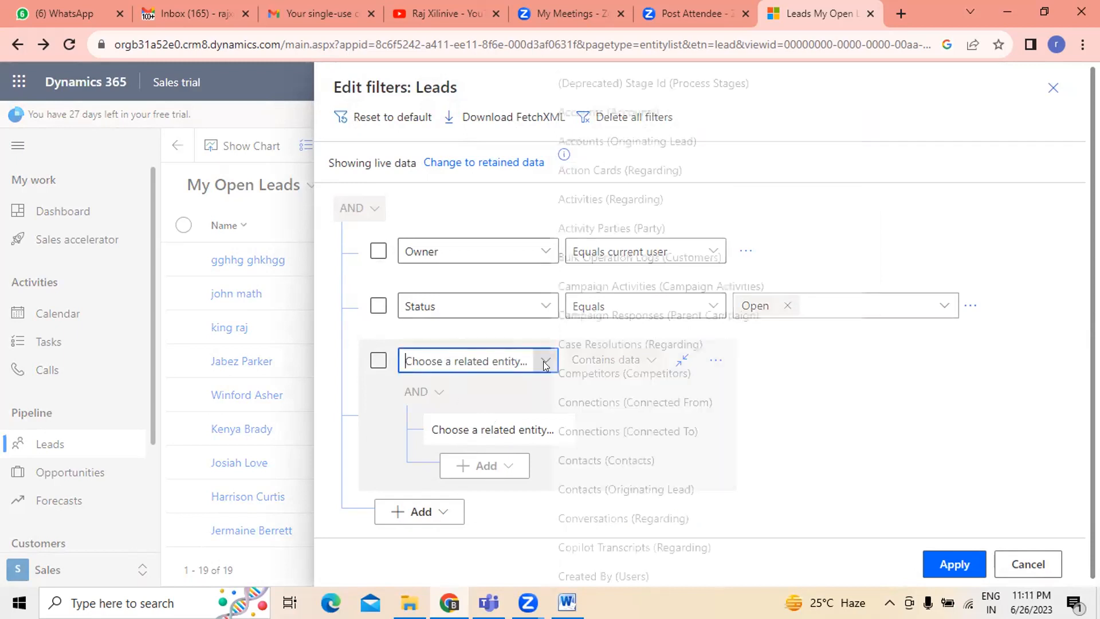
scroll(697, 427, down, 3)
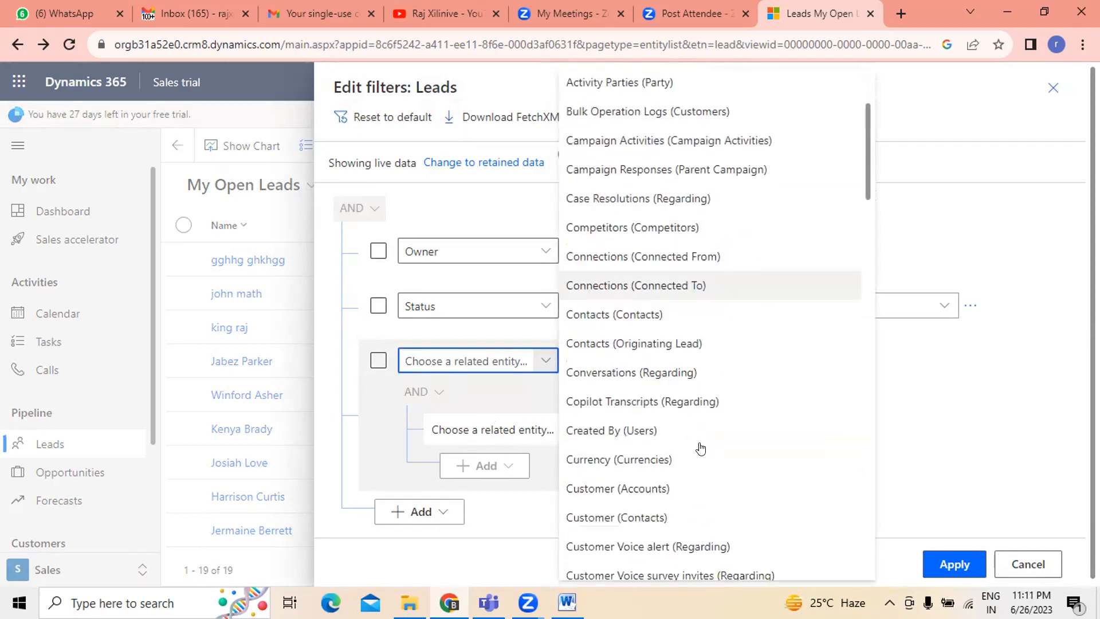
click(628, 301)
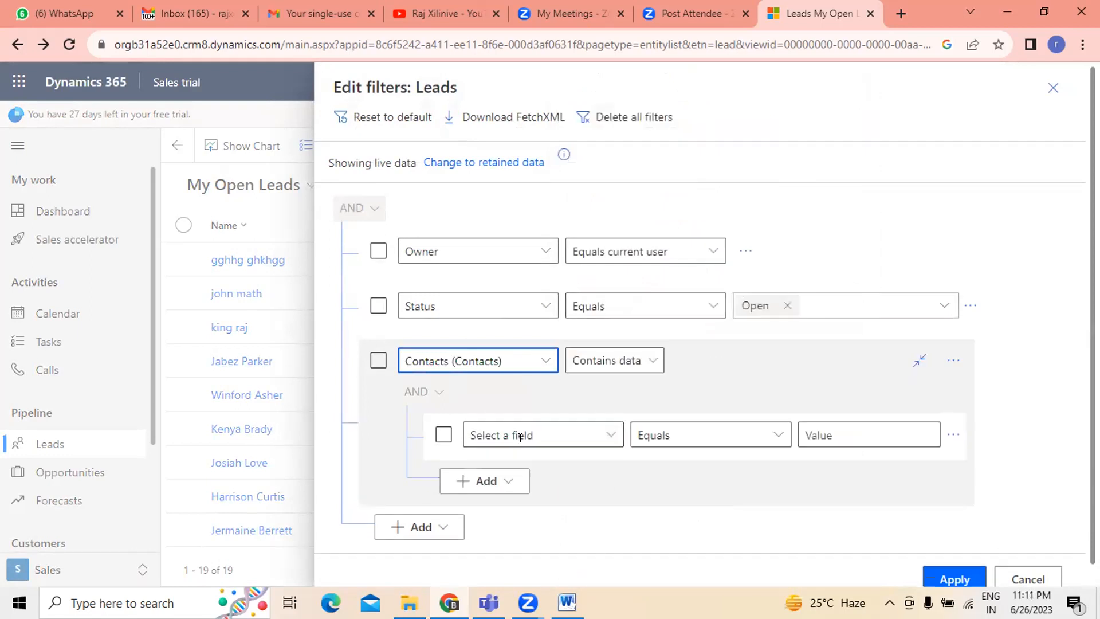
- Set the Contacts sub-condition to Address 1 Ends with ago and apply the filters
click(611, 439)
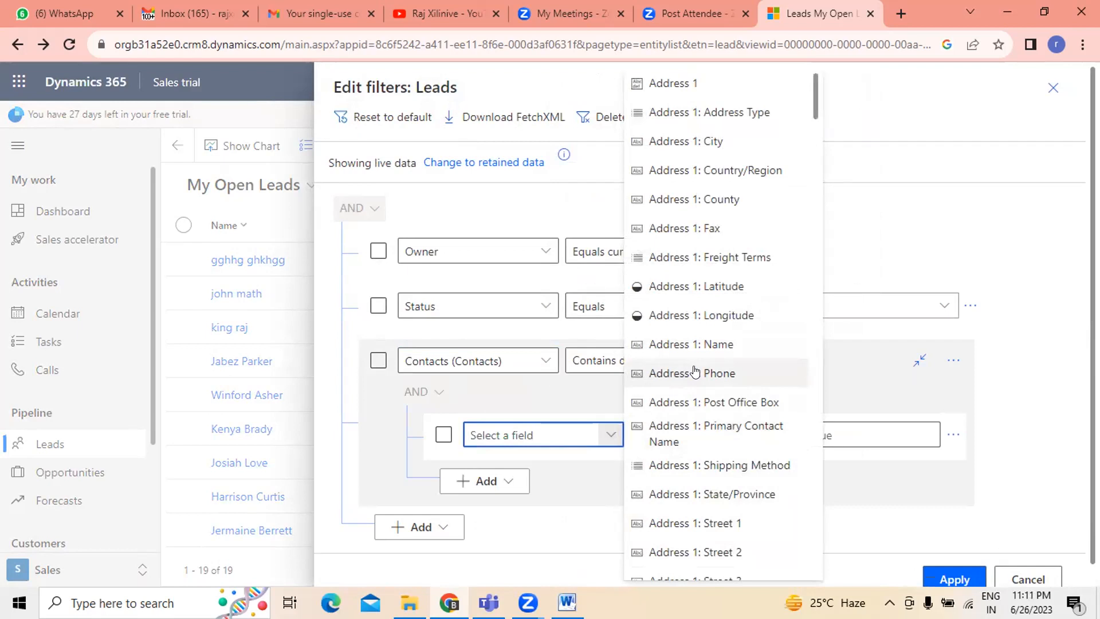
scroll(695, 372, down, 5)
scroll(695, 371, down, 5)
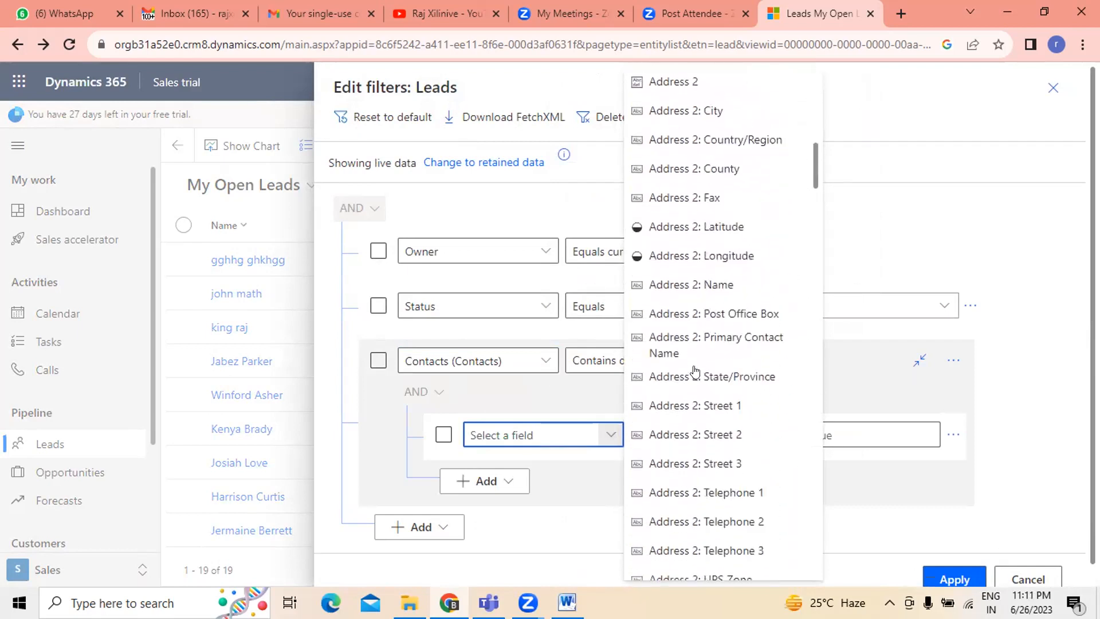
scroll(694, 371, up, 10)
scroll(695, 371, up, 1)
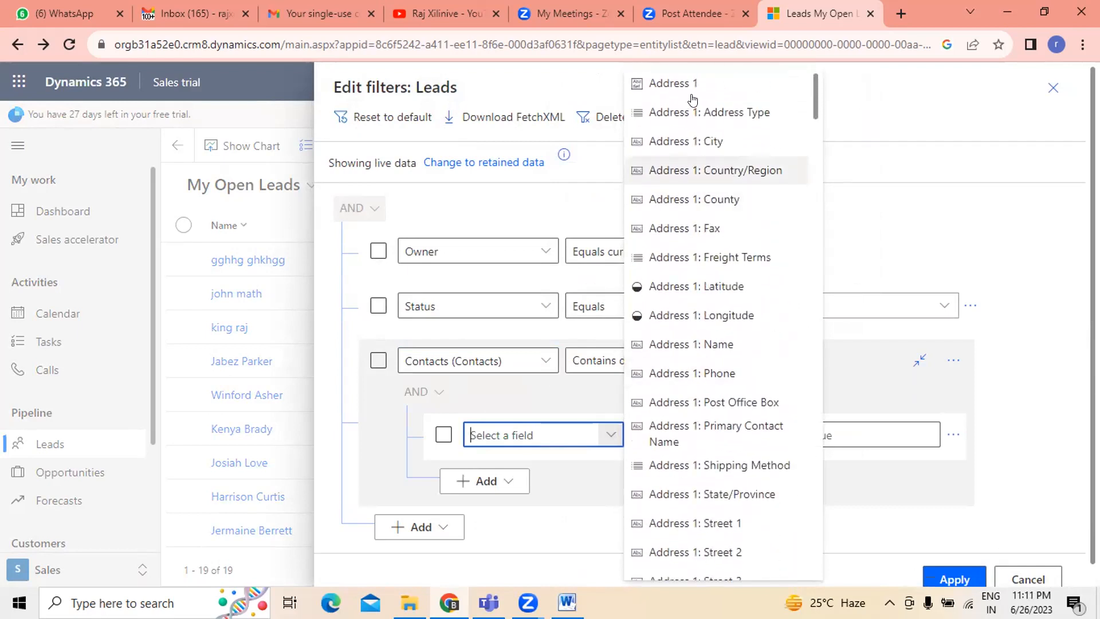
click(693, 86)
click(779, 434)
click(779, 436)
click(779, 436)
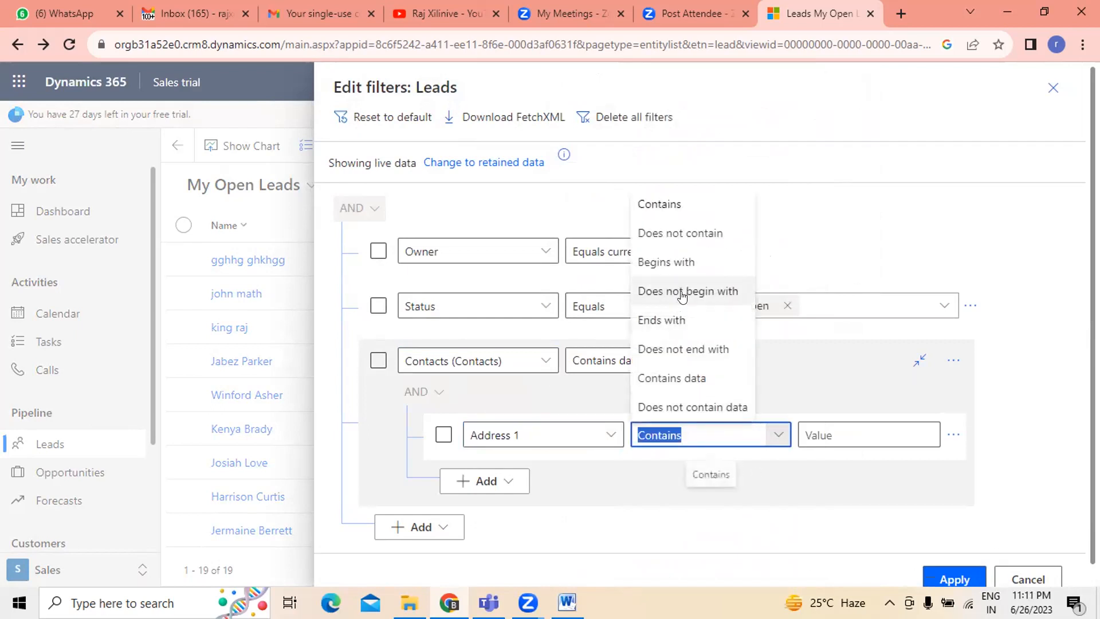
key(Escape)
click(842, 434)
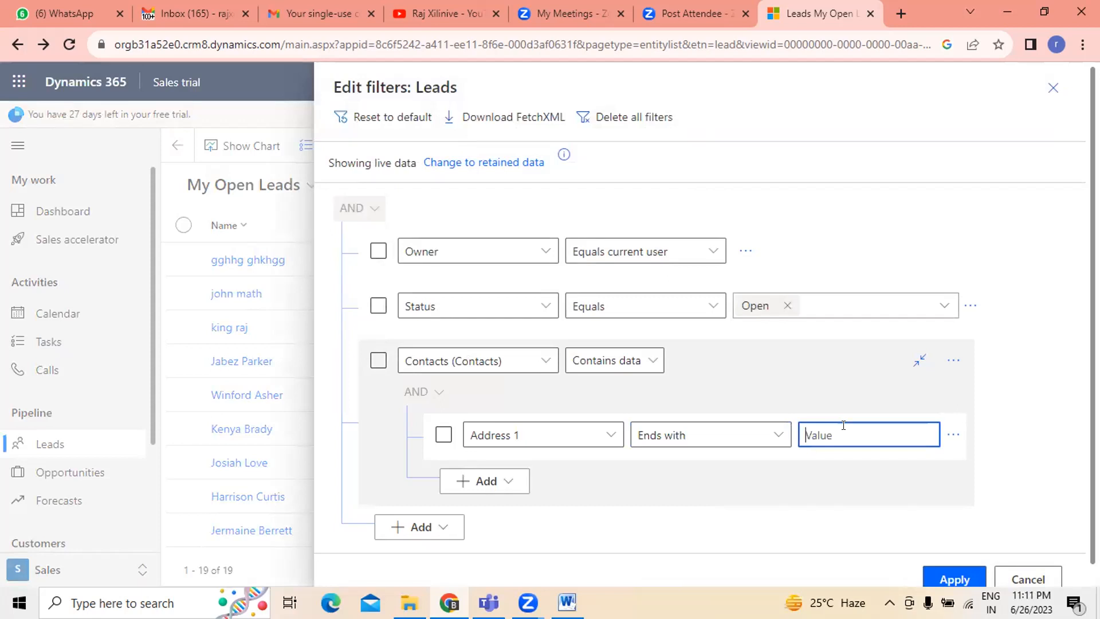
text(ago)
click(954, 580)
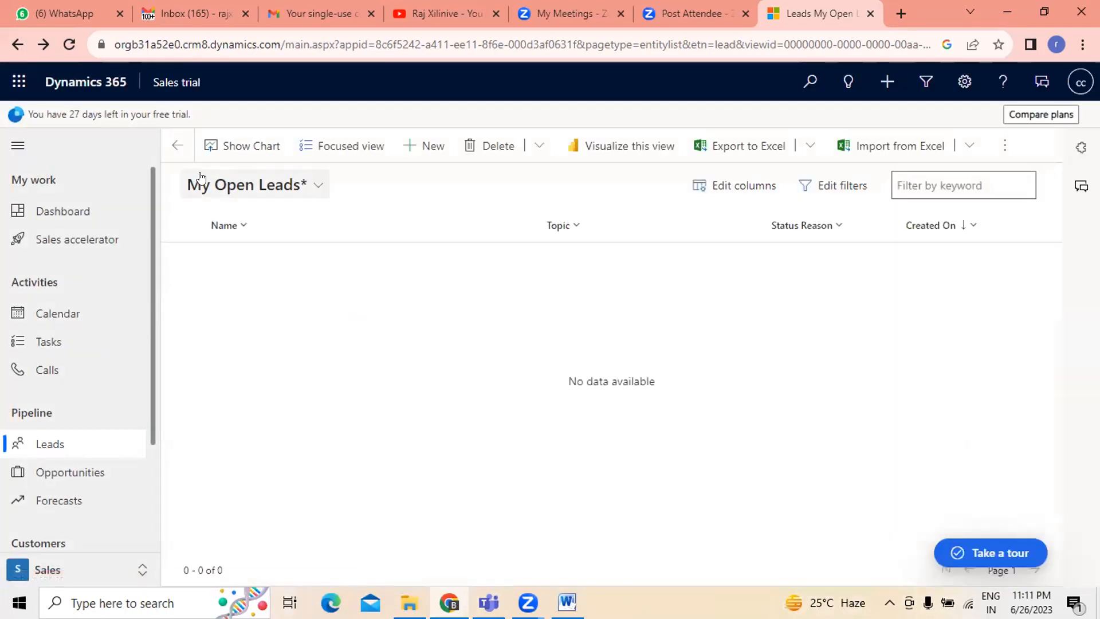
- Reopen the filter editor to review the Contacts related-entity condition
click(843, 186)
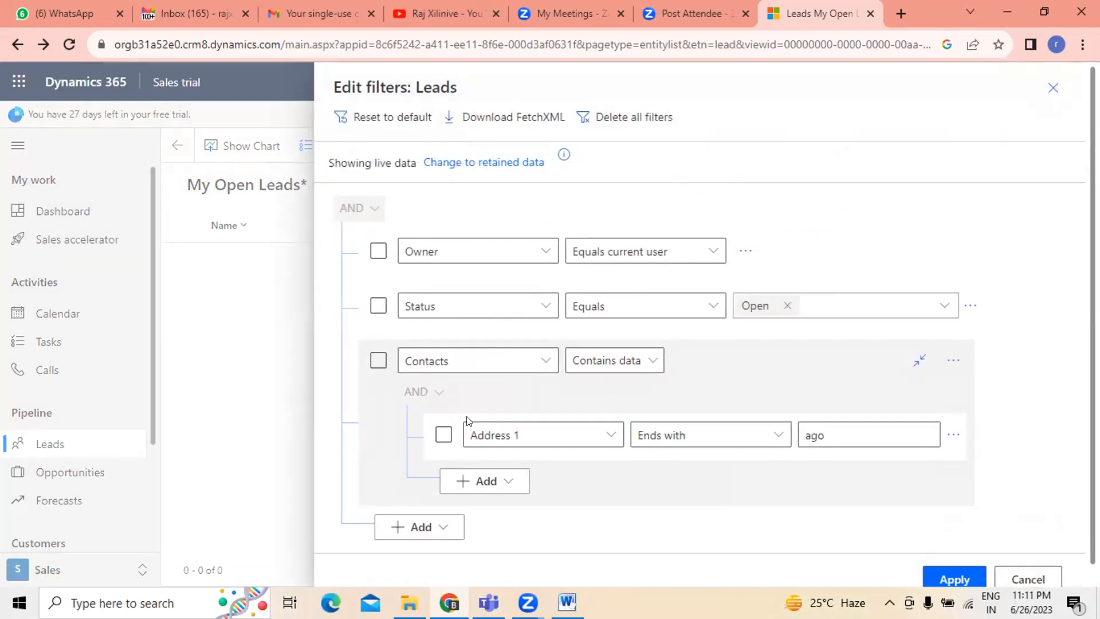
click(1043, 580)
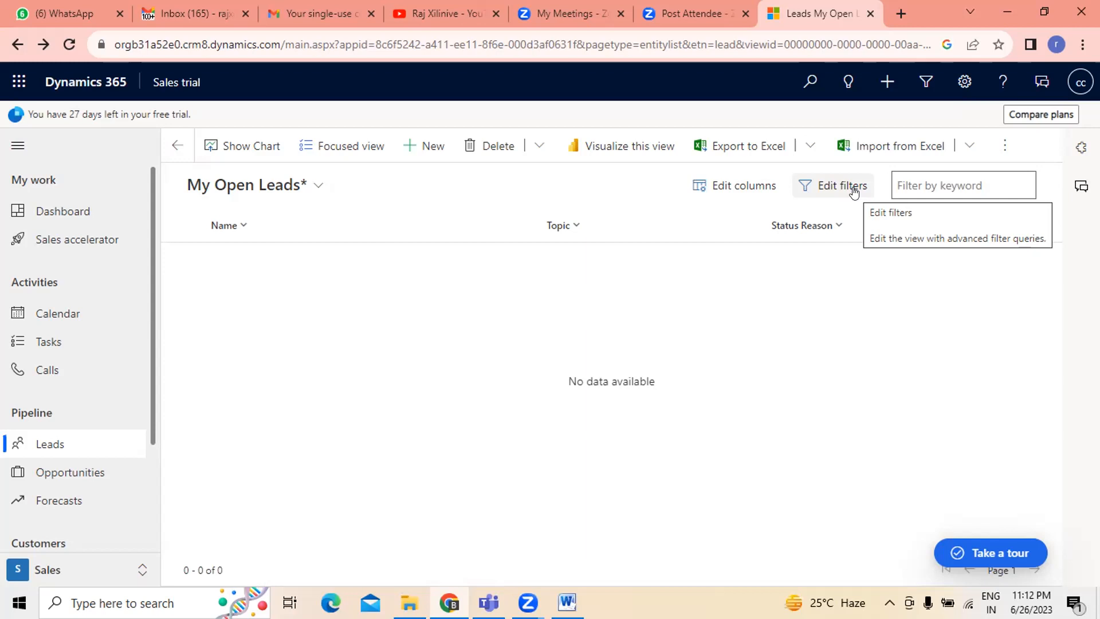
click(853, 189)
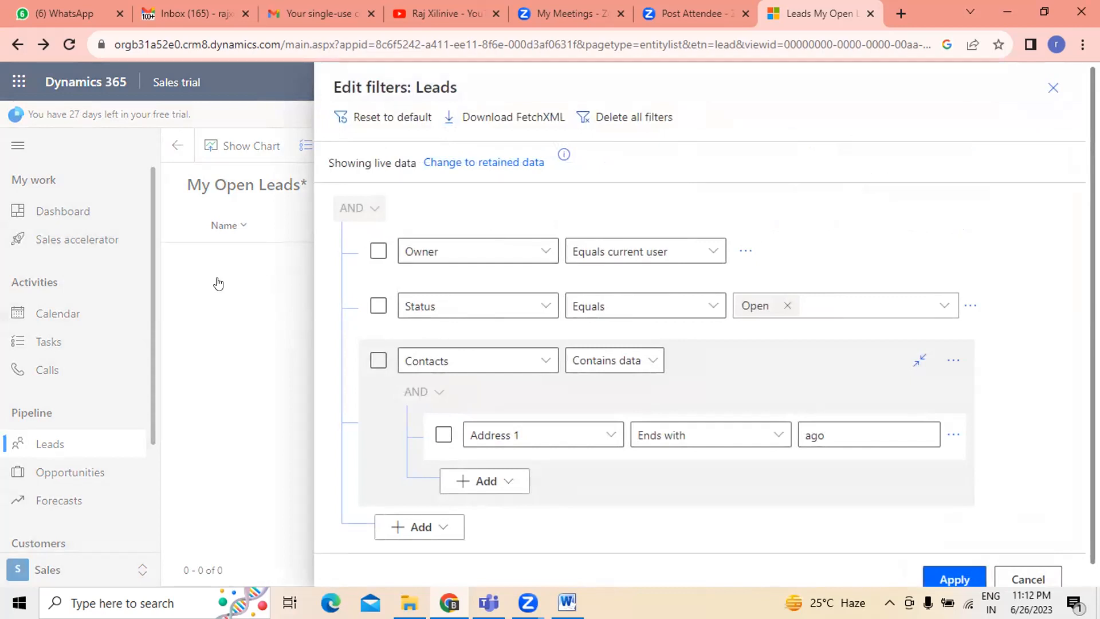
click(1017, 580)
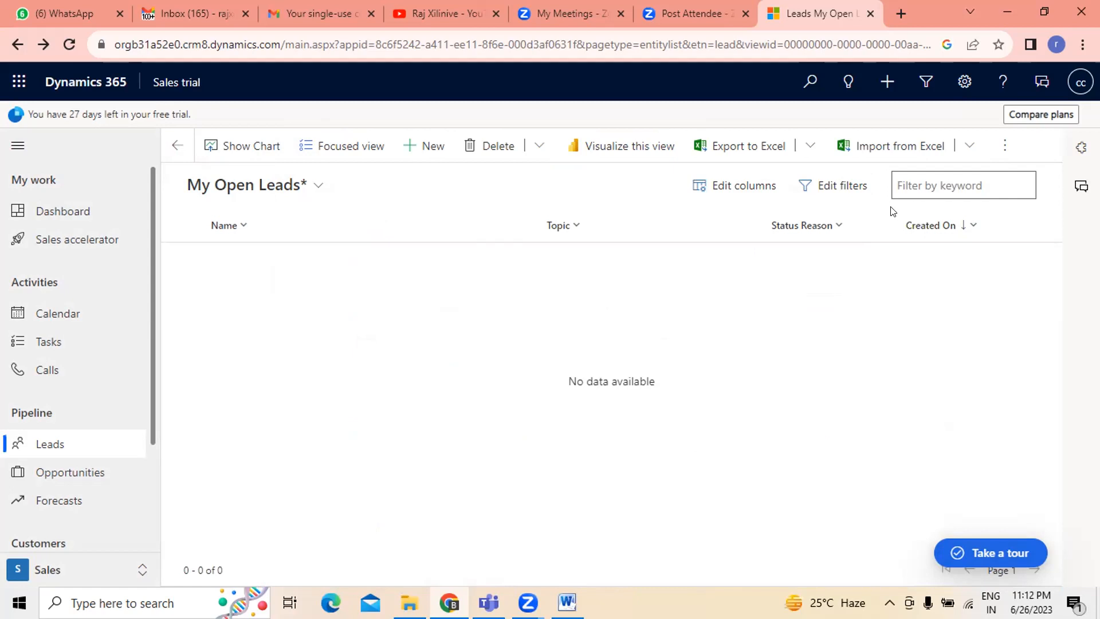
click(868, 189)
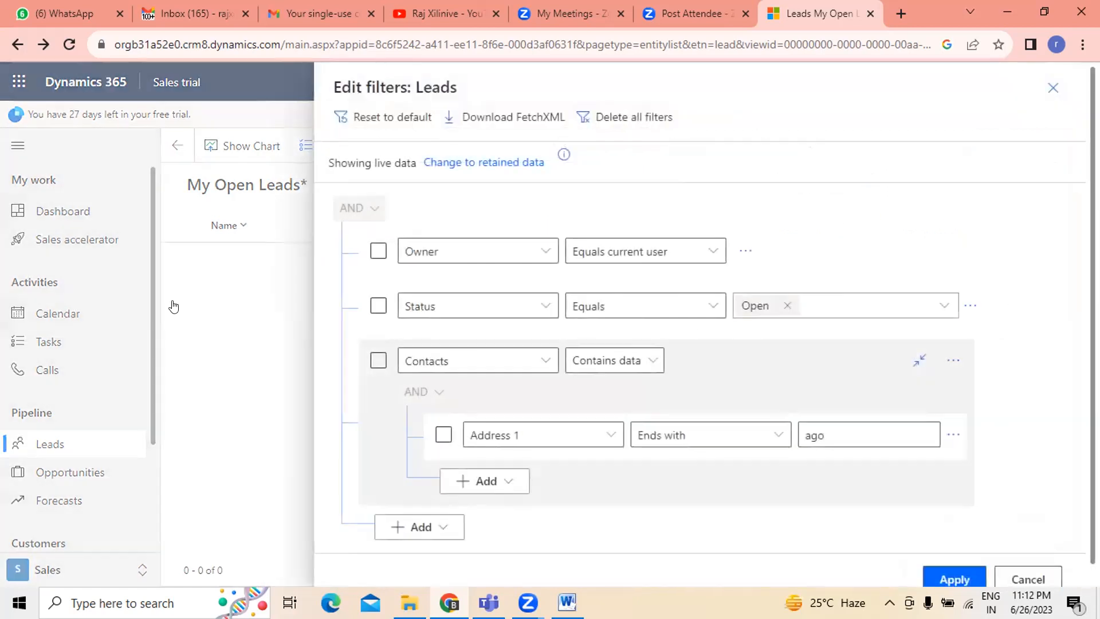
click(1028, 577)
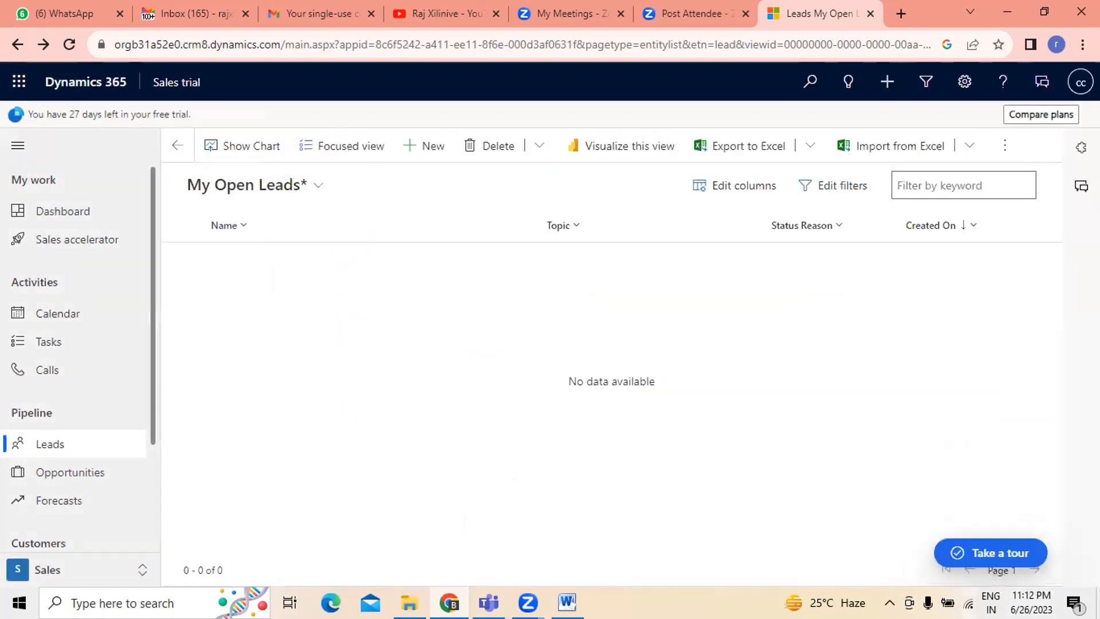
click(765, 188)
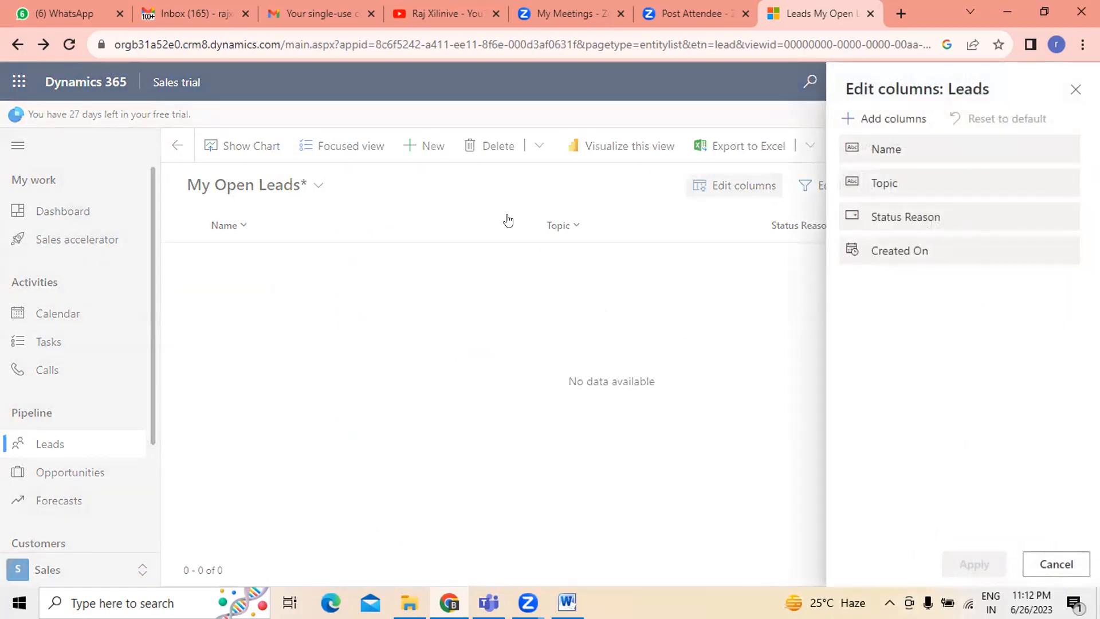
click(1051, 565)
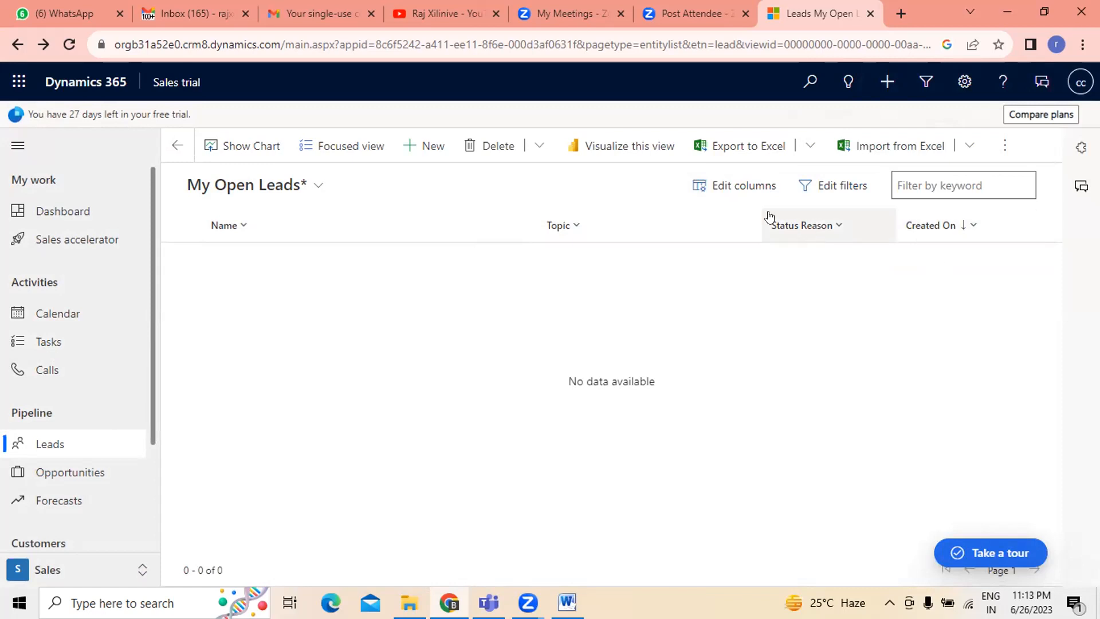
- Add the Annual Revenue (Base), Assignment Rule Result and Budget Amount columns to the lead view
click(765, 191)
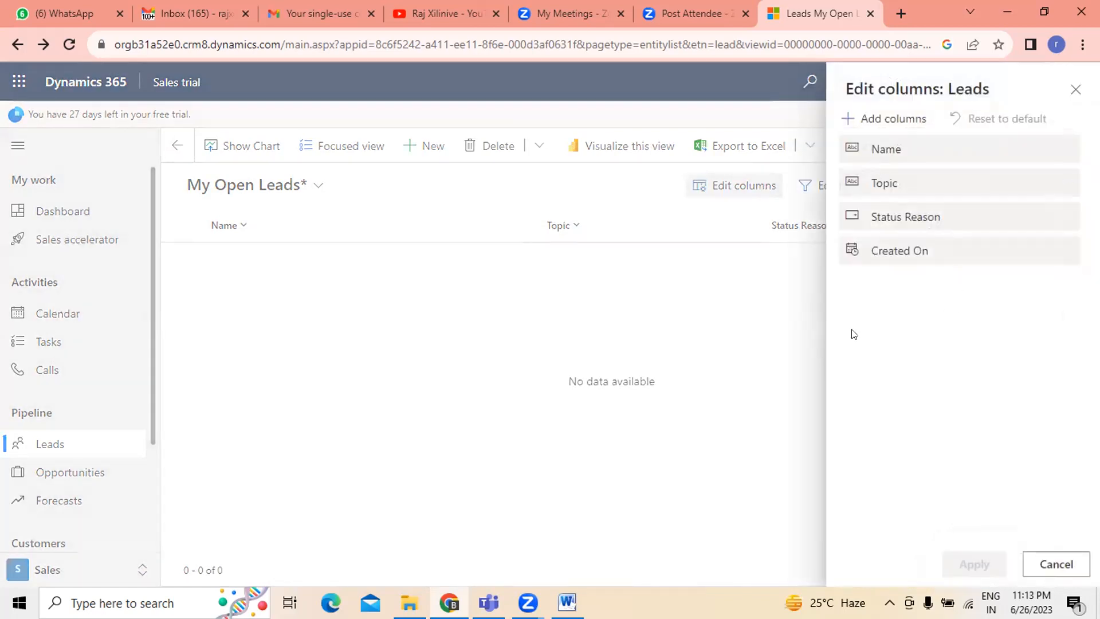
click(887, 123)
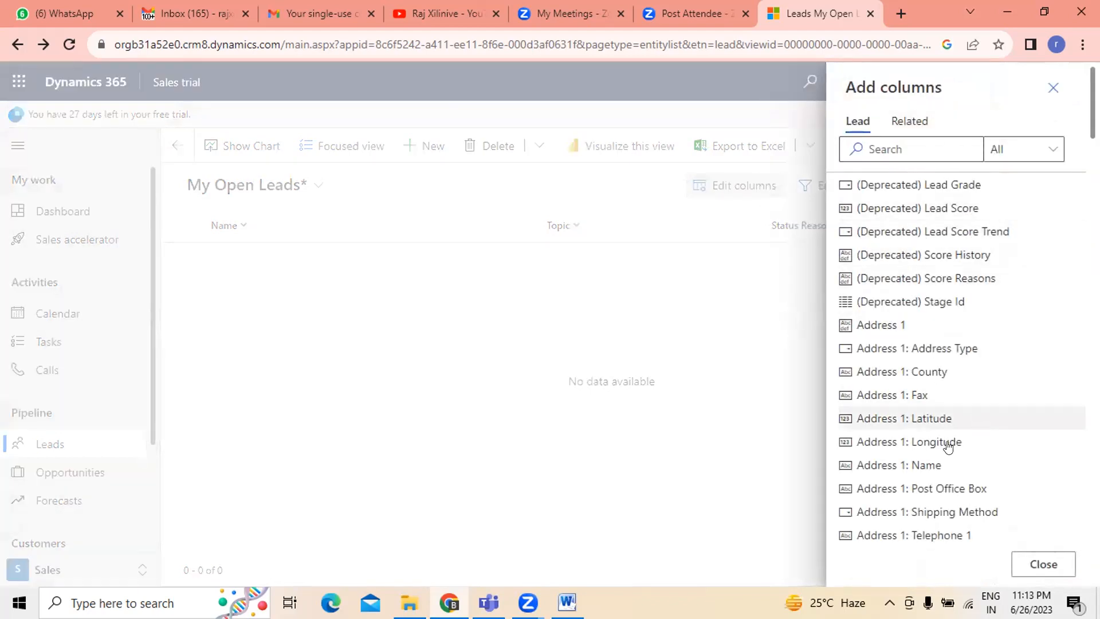
scroll(933, 449, down, 7)
scroll(934, 457, down, 8)
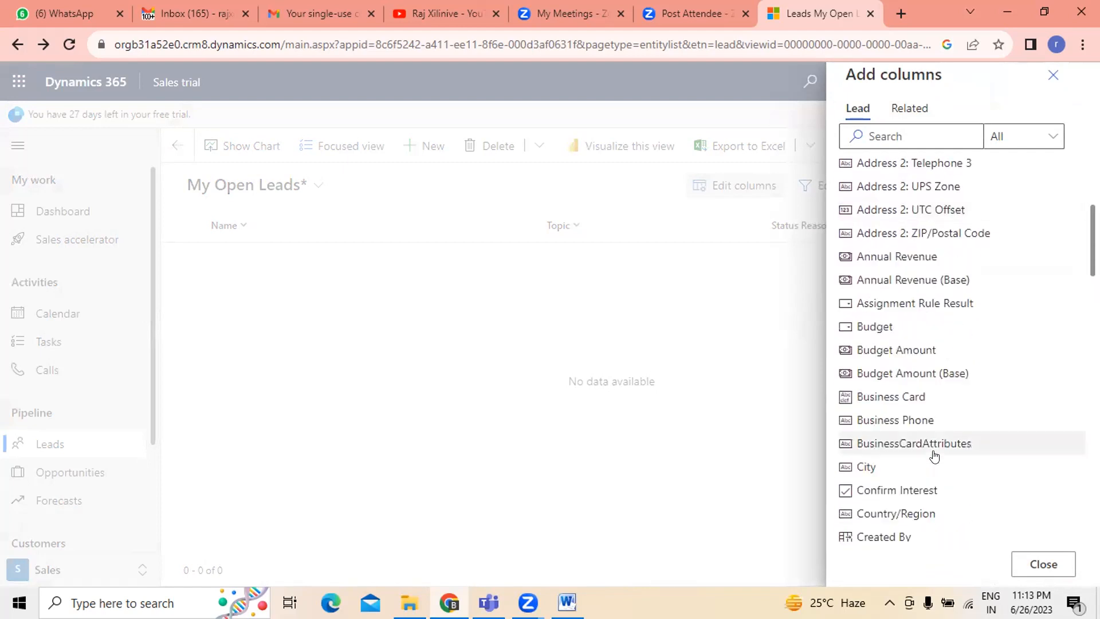
click(923, 281)
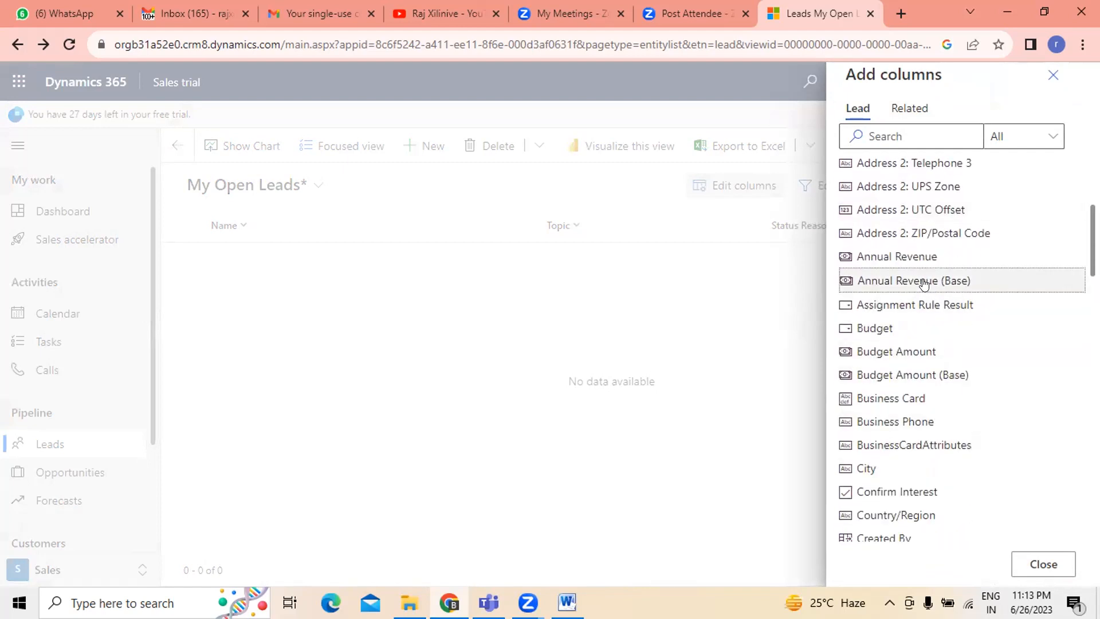
click(846, 282)
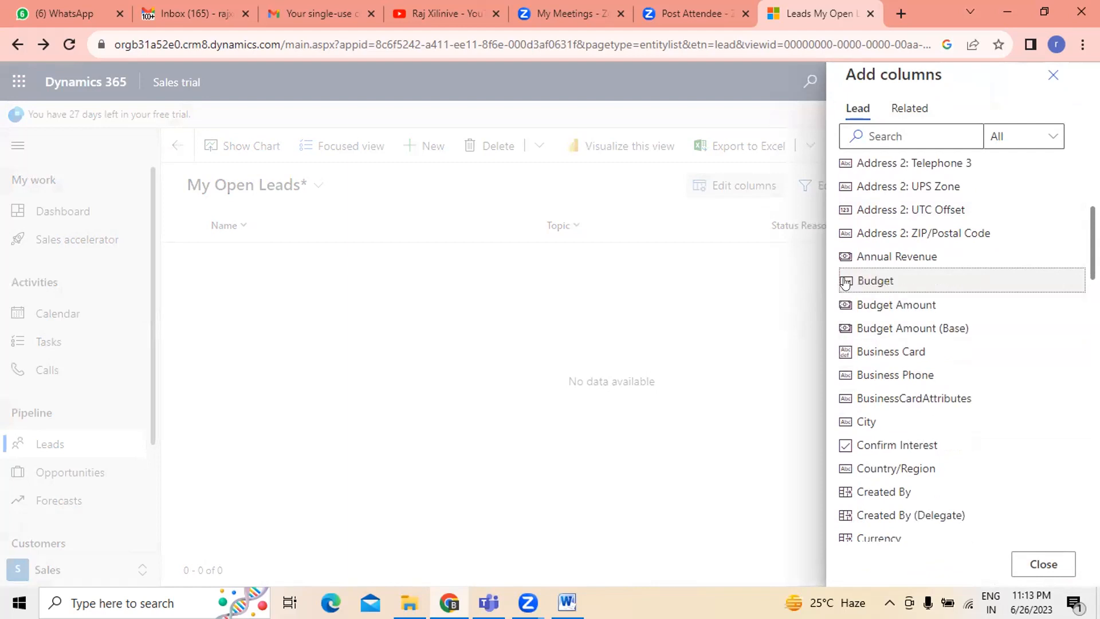
click(905, 304)
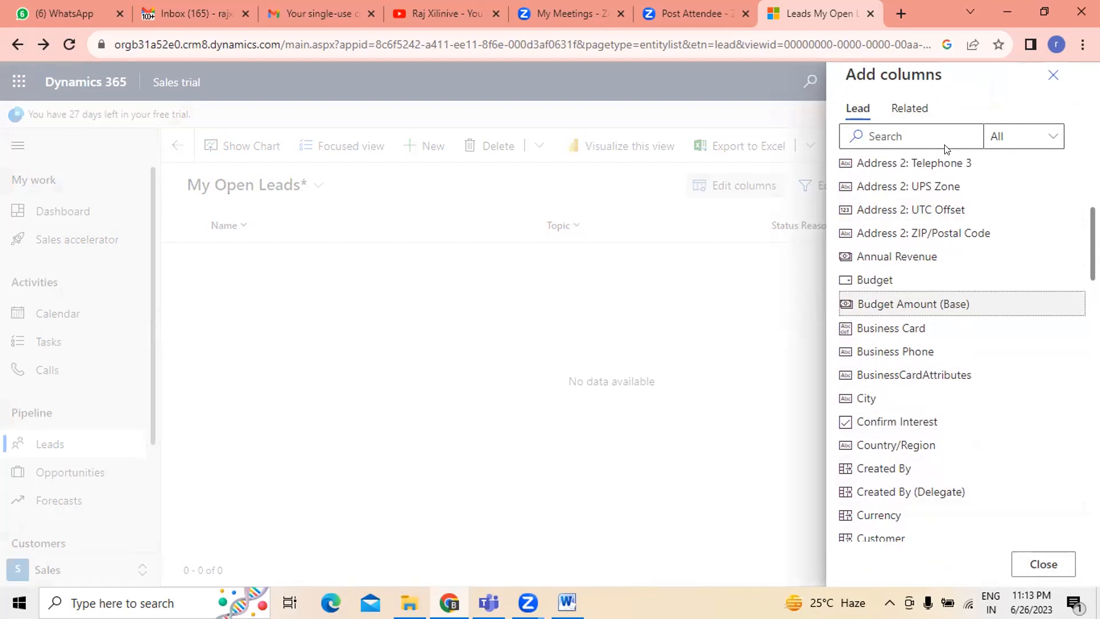
click(1025, 563)
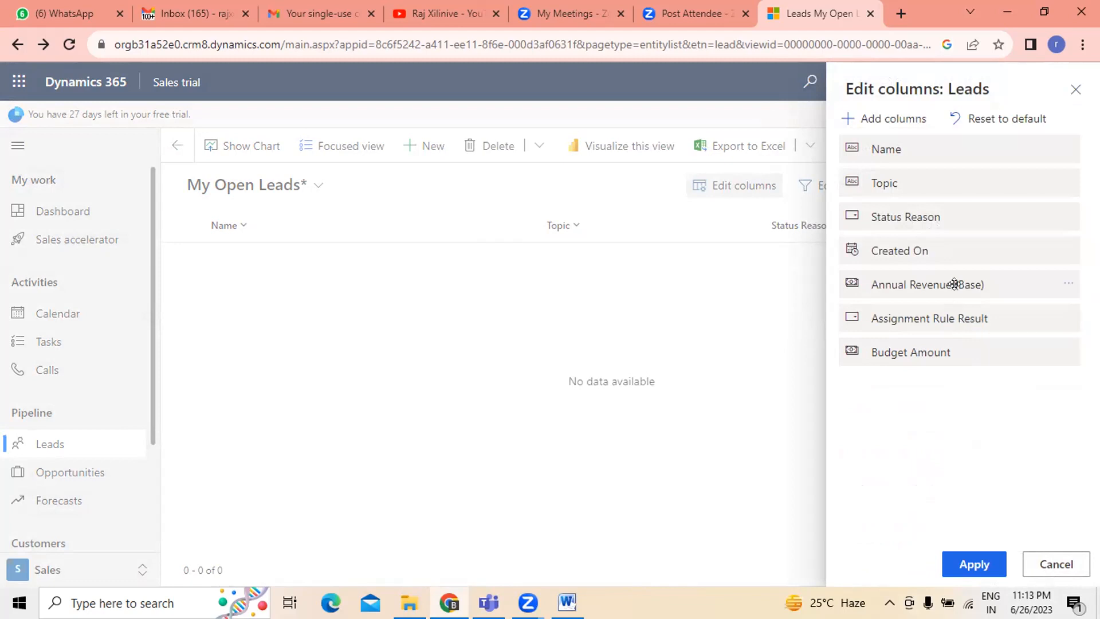
- Browse the related-table columns available to add, then close the column picker
click(882, 120)
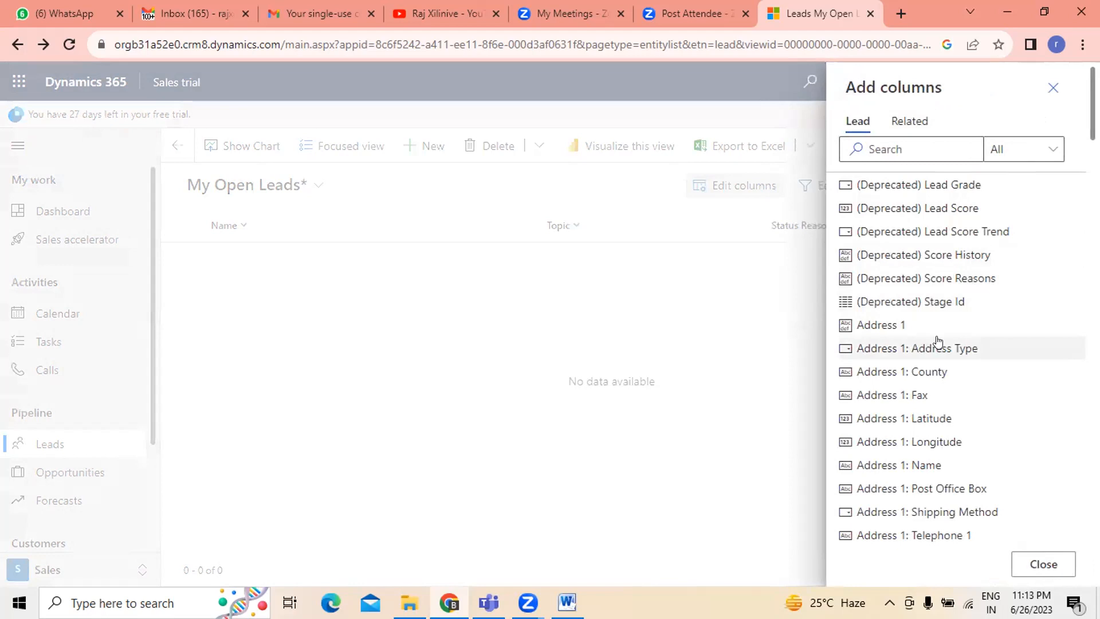
click(909, 120)
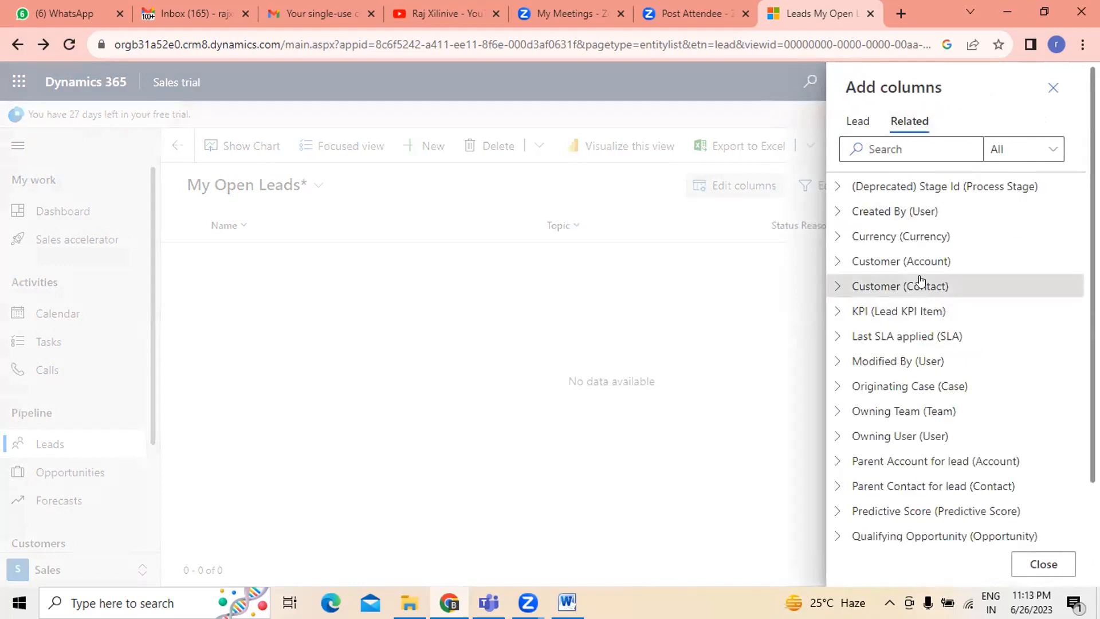
click(938, 237)
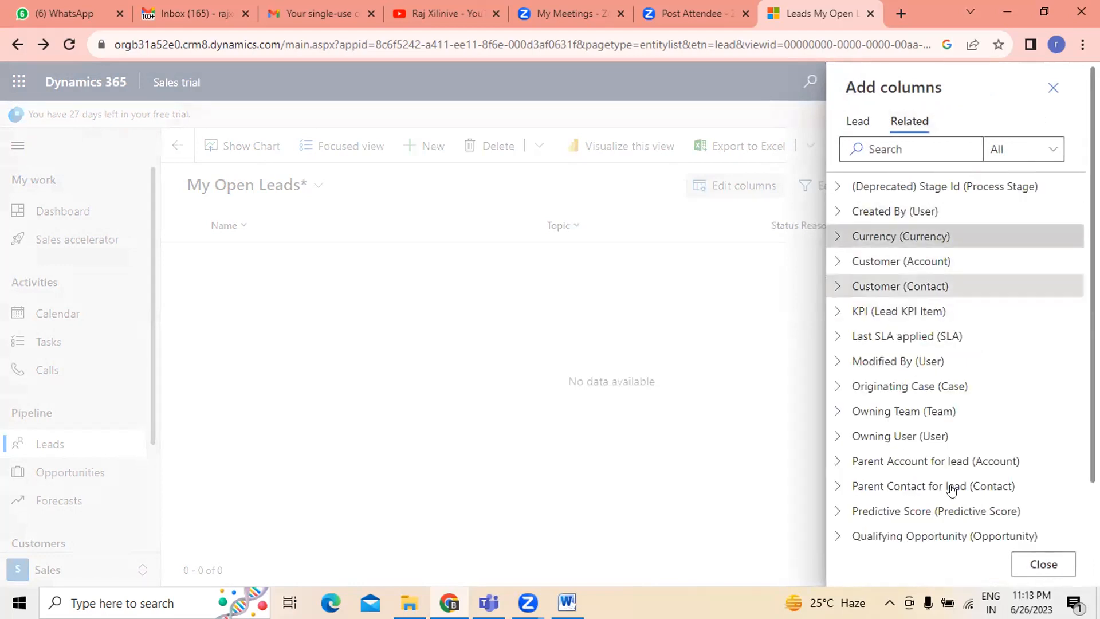
click(1043, 564)
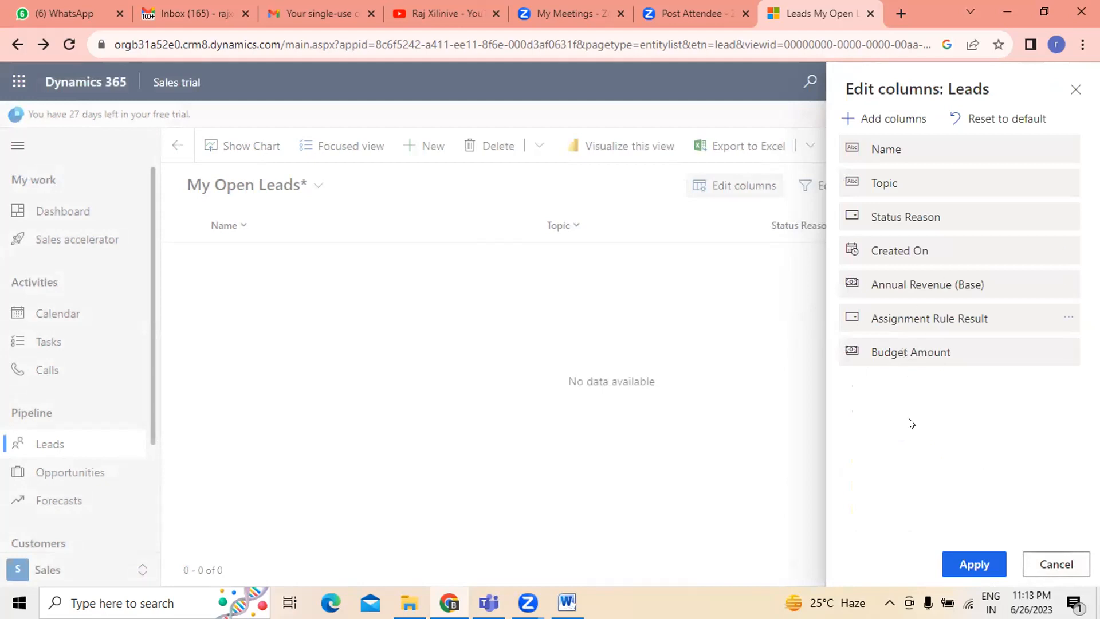
- Reload the page to discard the unsaved filter and column changes, and scroll through the leads
click(69, 46)
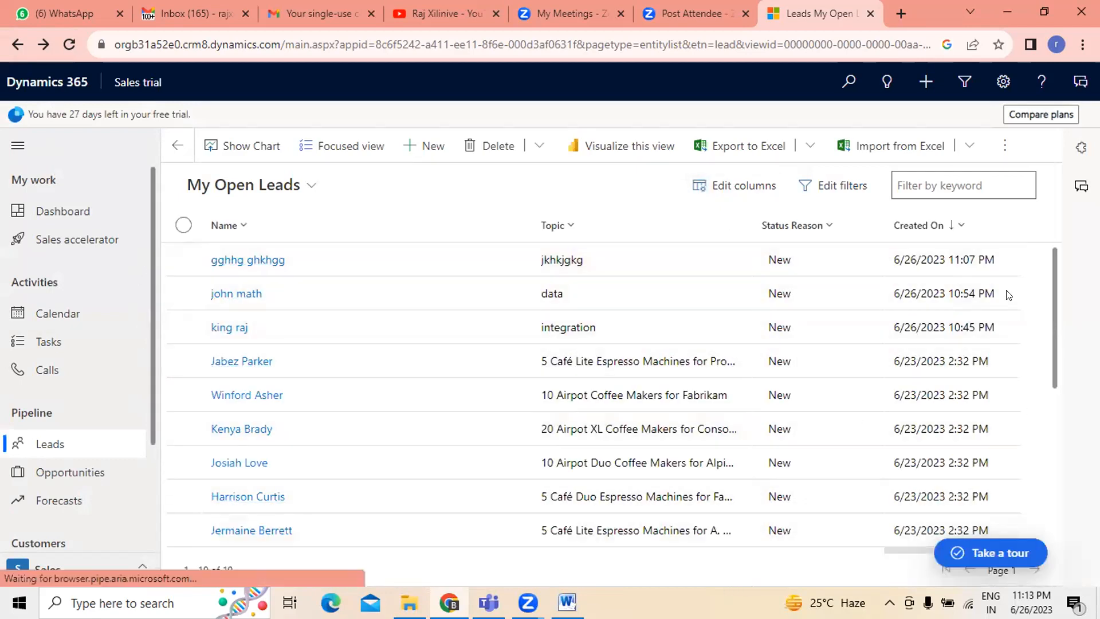
scroll(1050, 298, down, 6)
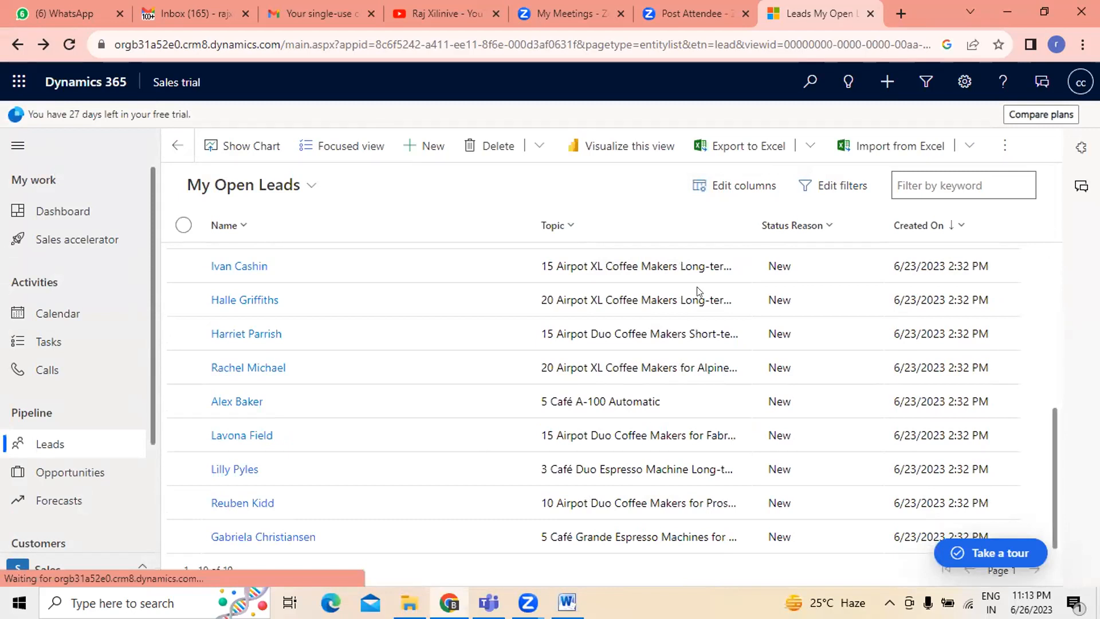
- Examine the Lead and Related columns available to add, filtering Lead columns to Standard, and cancel without changes
click(741, 191)
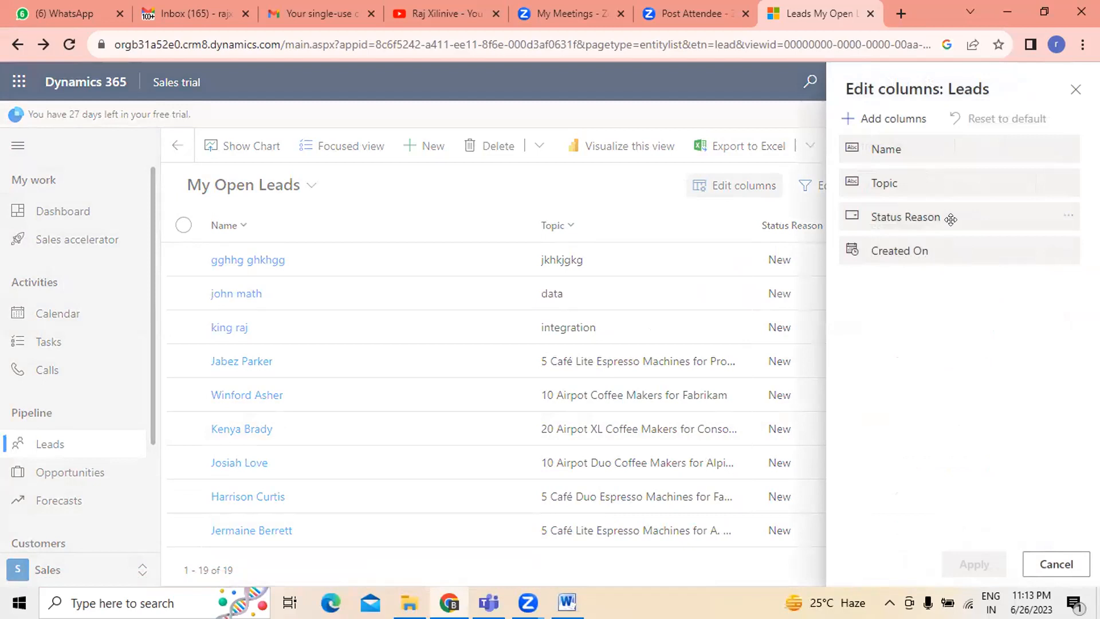
click(879, 123)
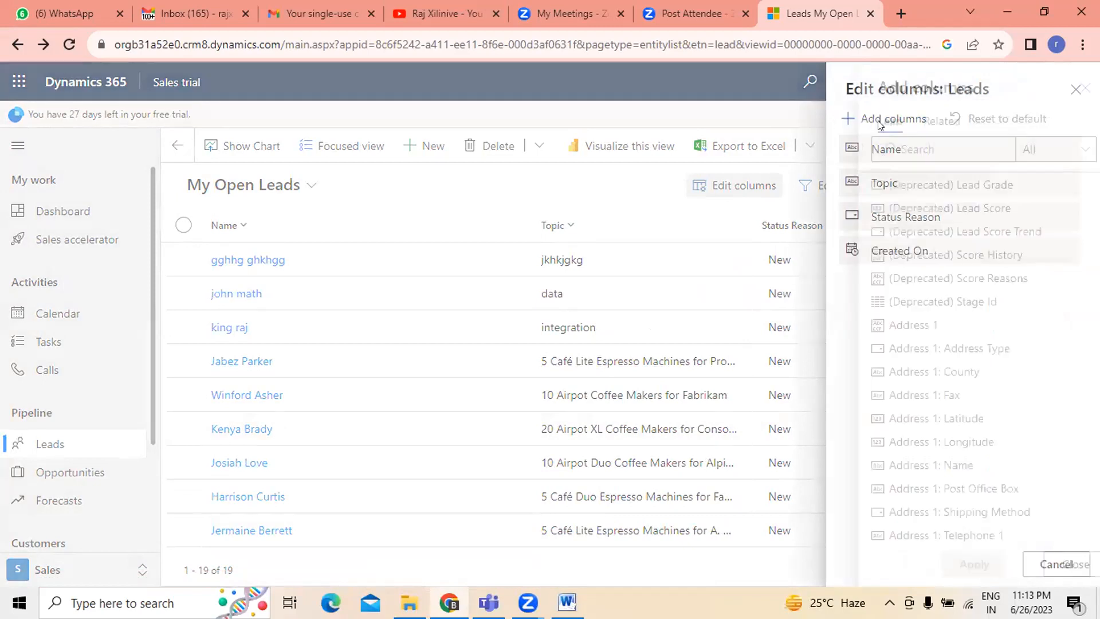
click(910, 122)
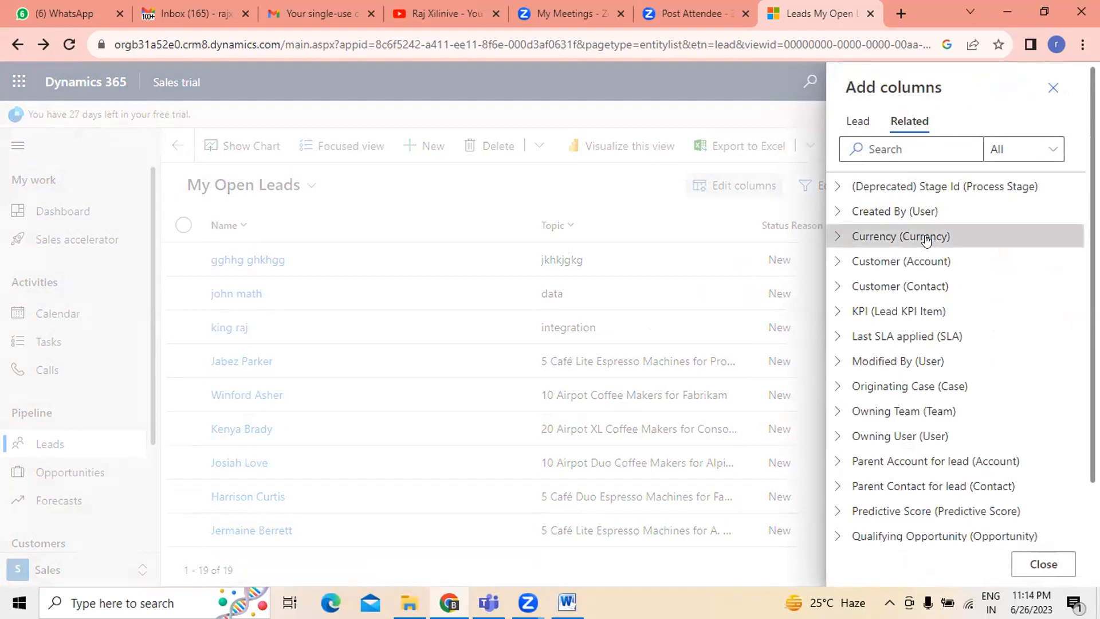
scroll(1054, 550, down, 3)
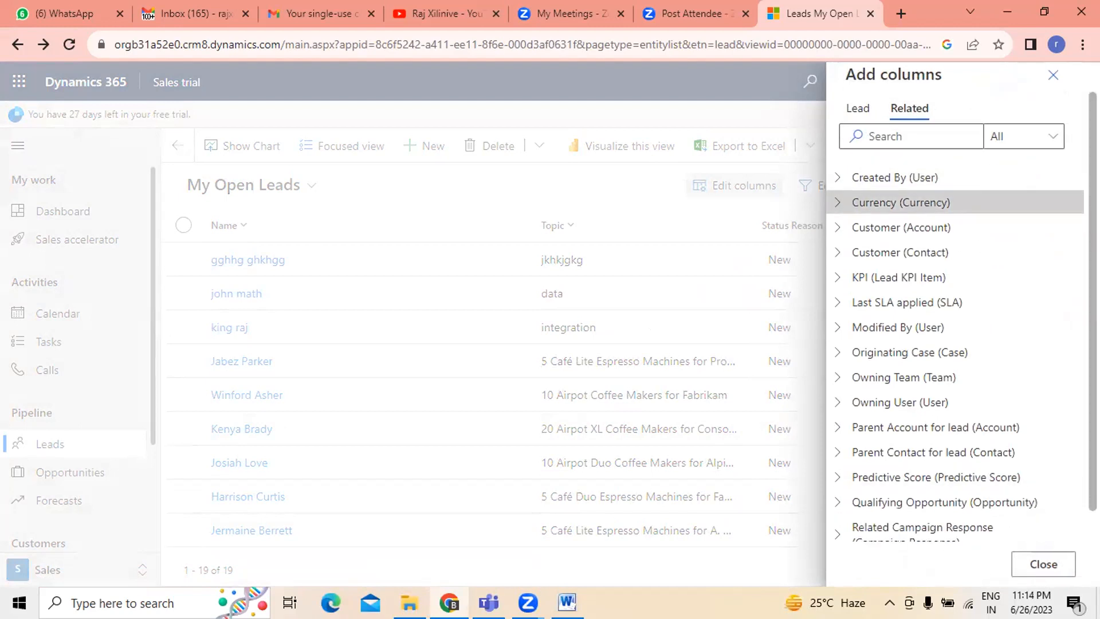
click(857, 108)
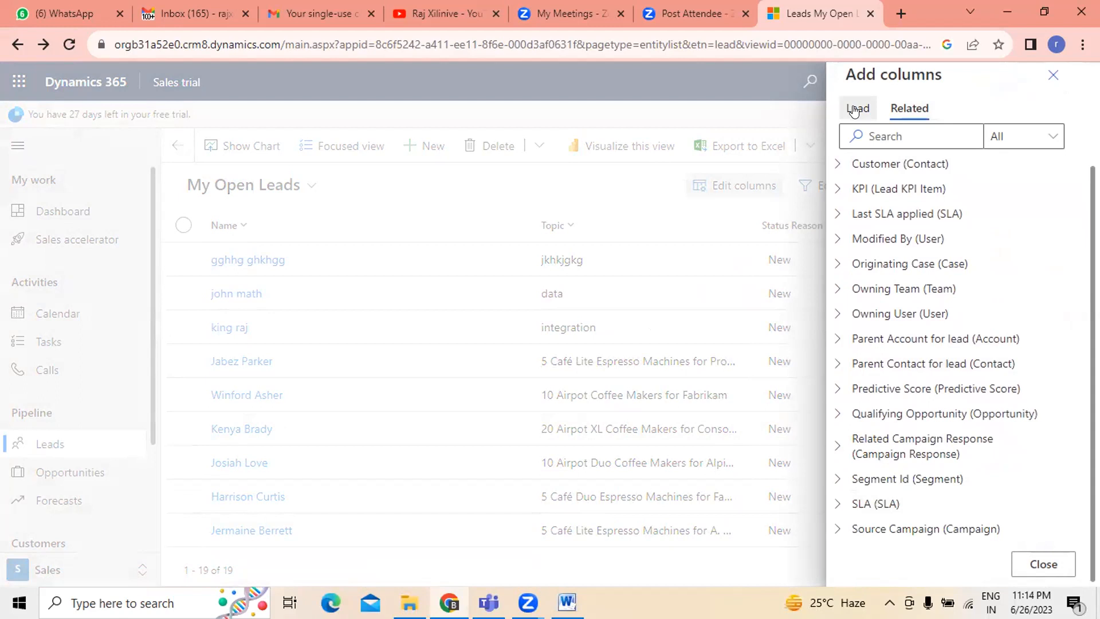
click(1038, 141)
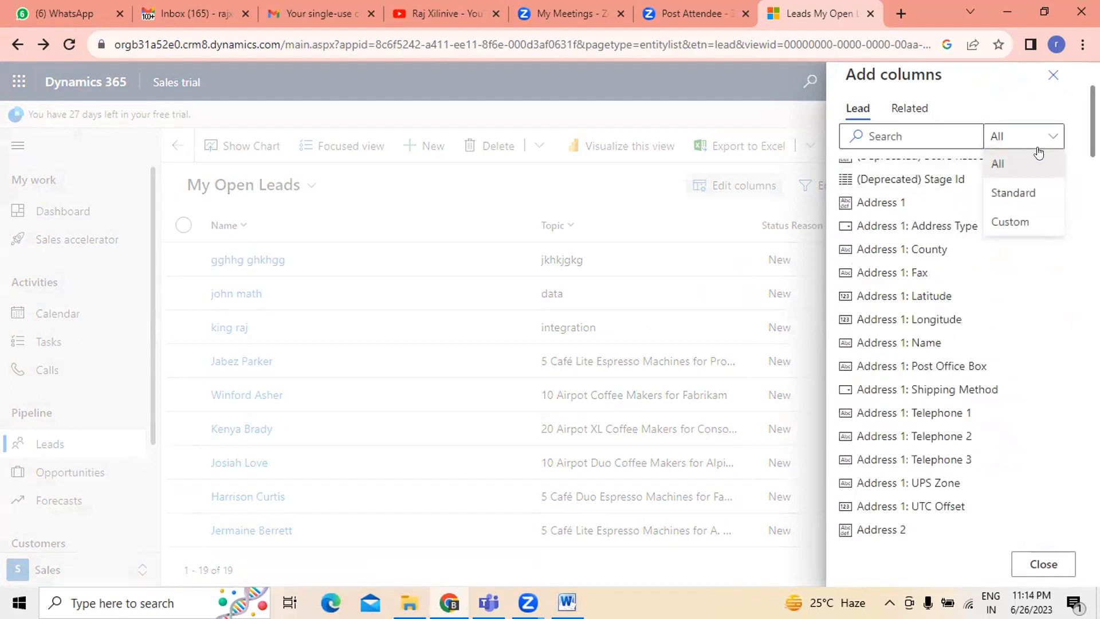
click(1033, 193)
click(909, 129)
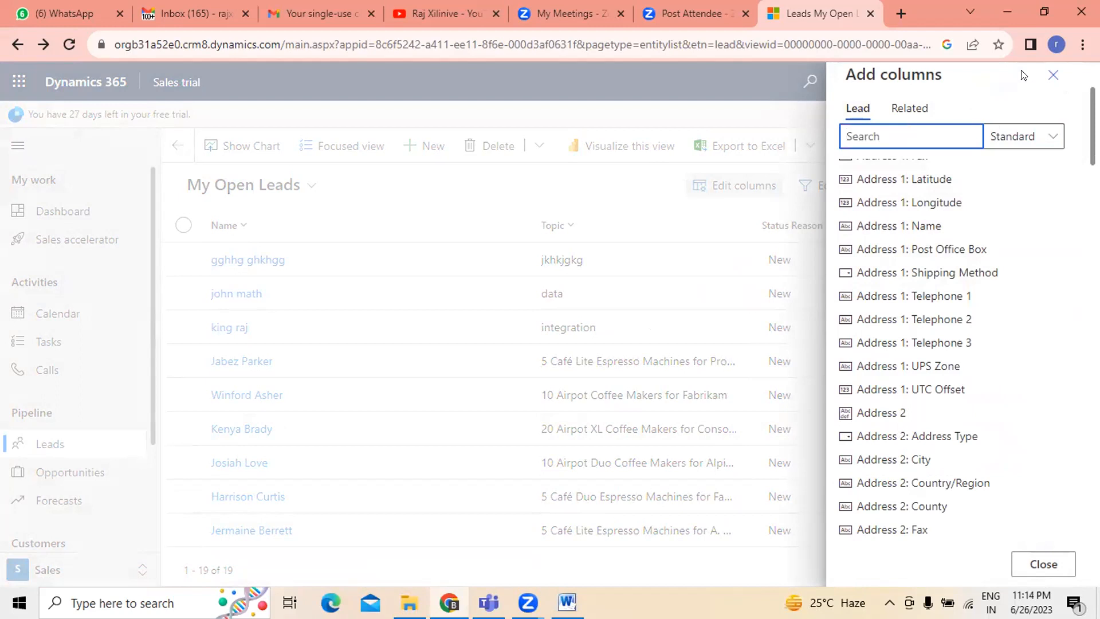
click(1053, 75)
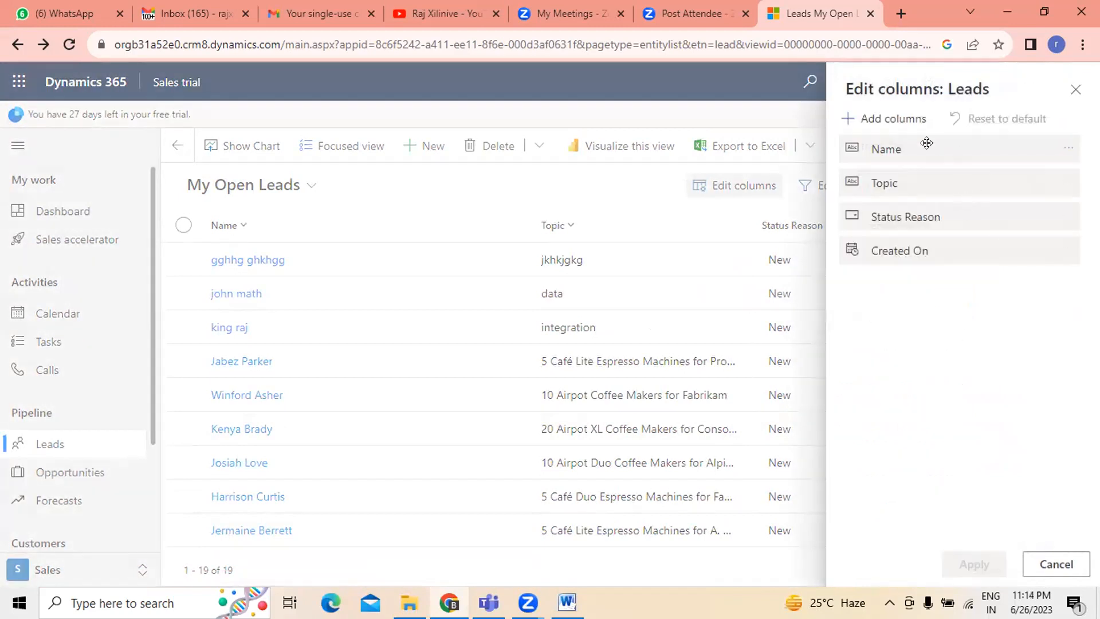
click(1056, 564)
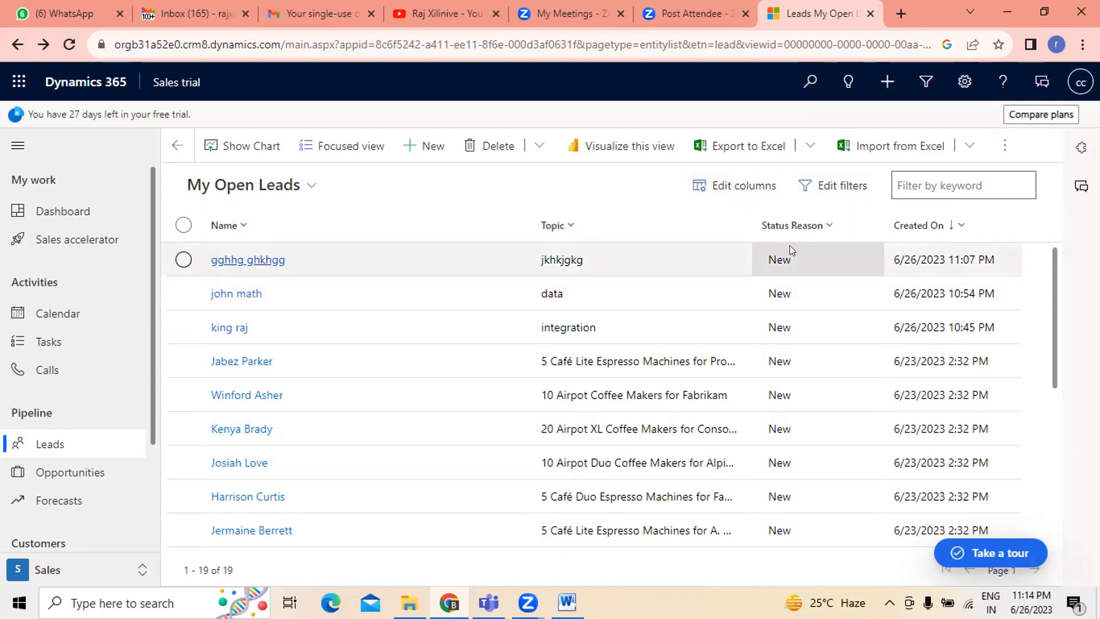
- Reselect the My Open Leads view
click(304, 192)
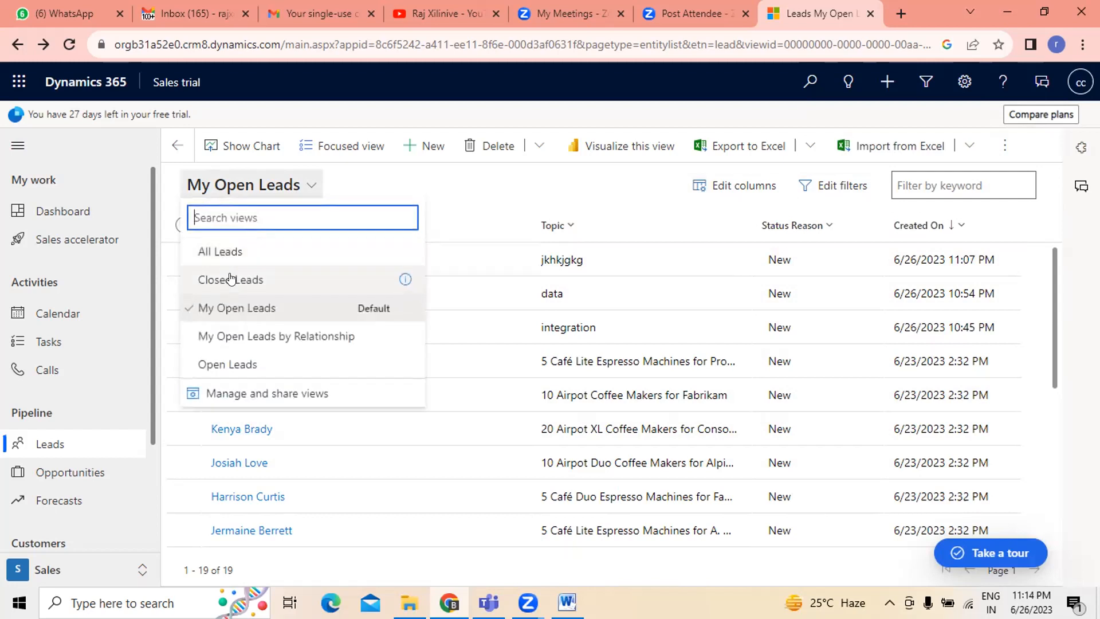
click(237, 309)
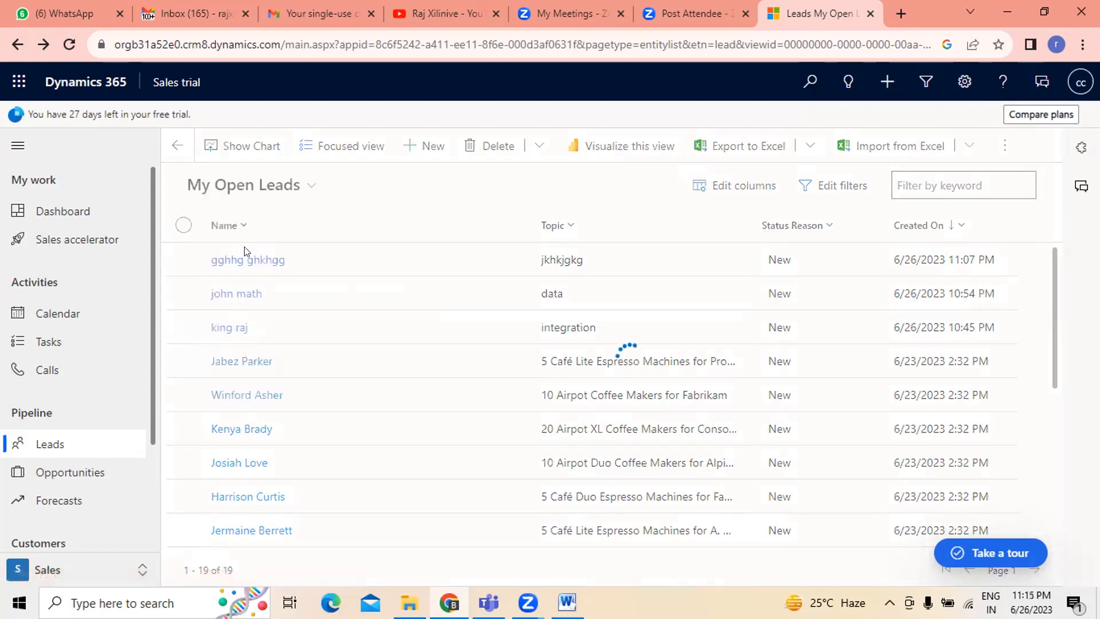
- Visualize the view and choose to get a free Power BI license
click(636, 148)
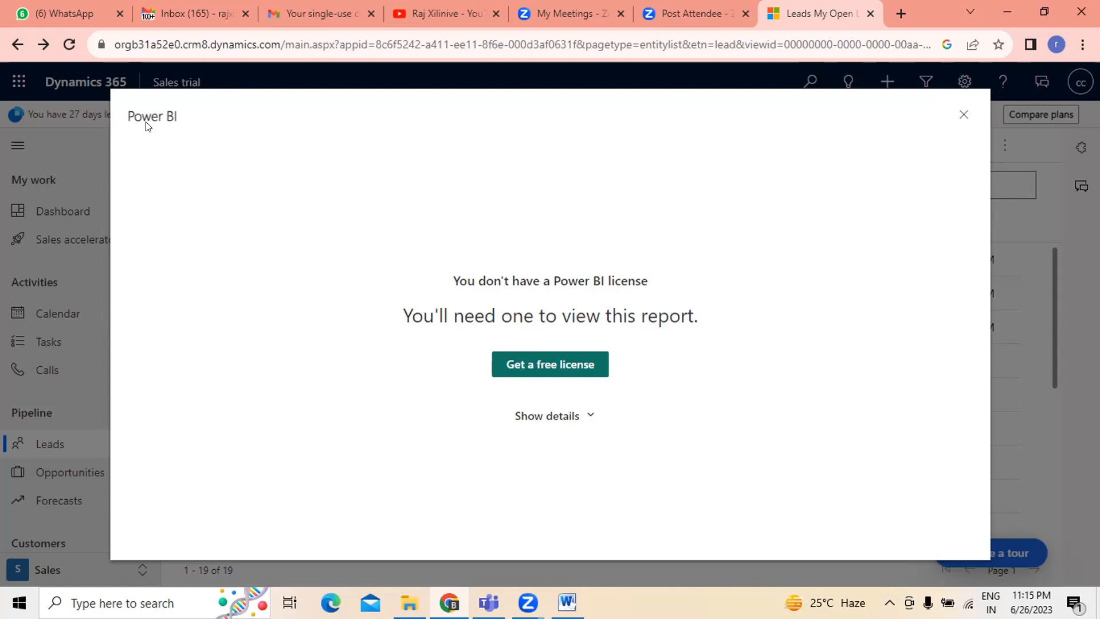
click(567, 370)
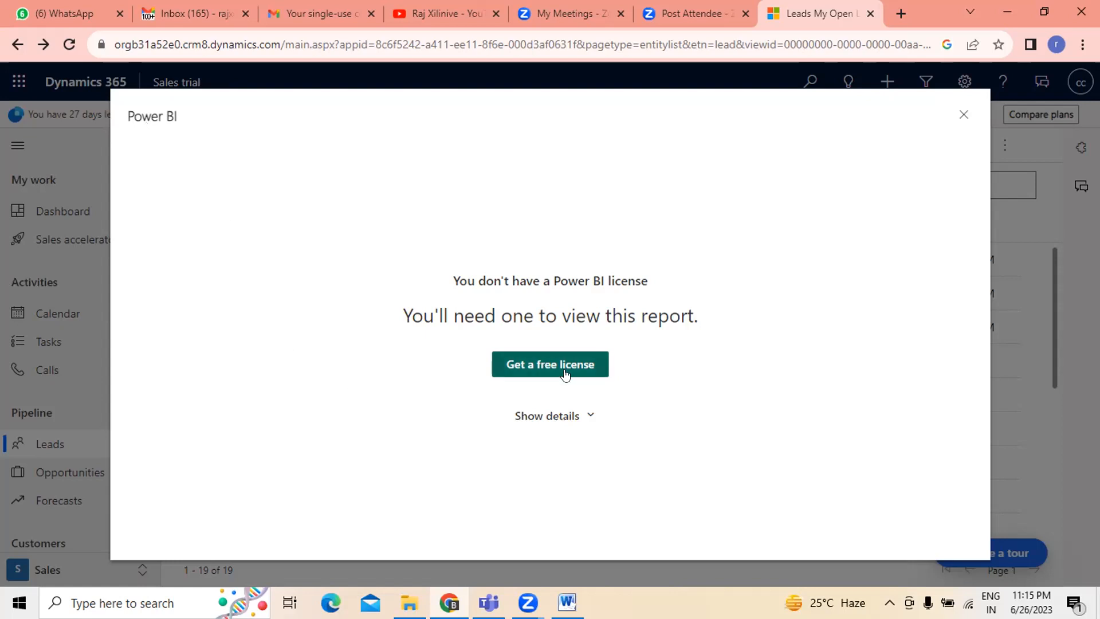